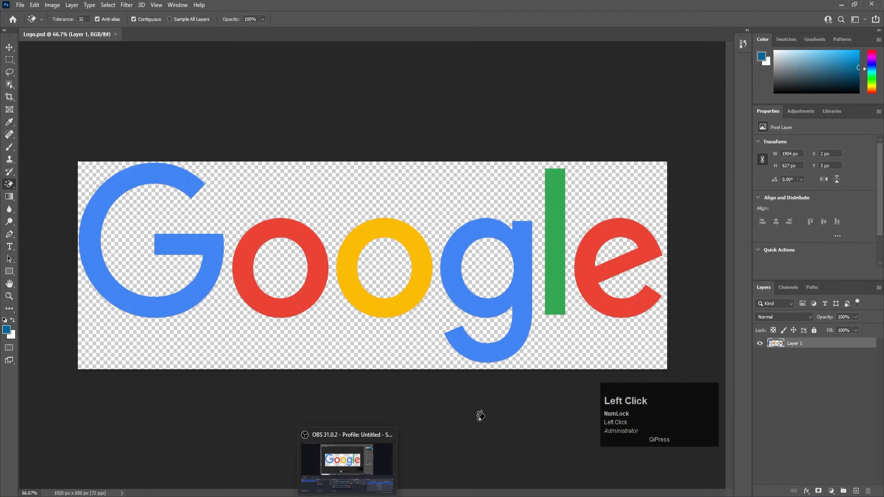
- Cut the blue capital G out of Layer 1 with a rectangular marquee and paste it in place on a new layer
key("v")
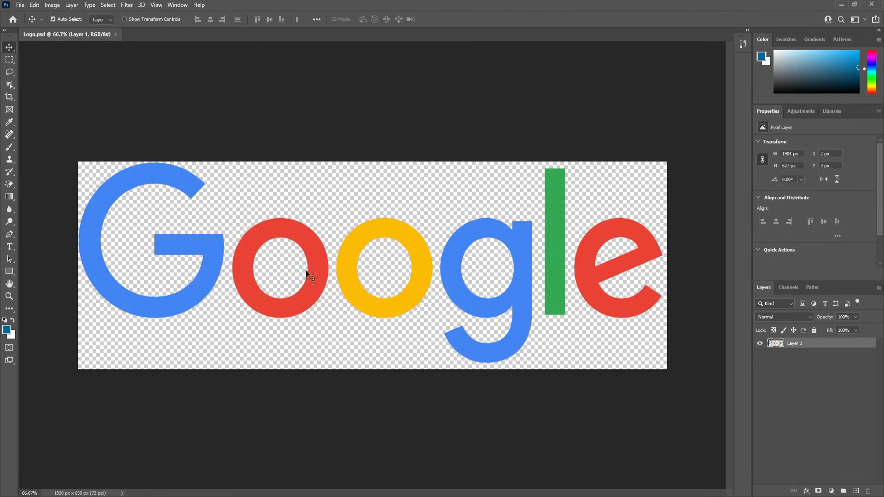
left_click(273, 277)
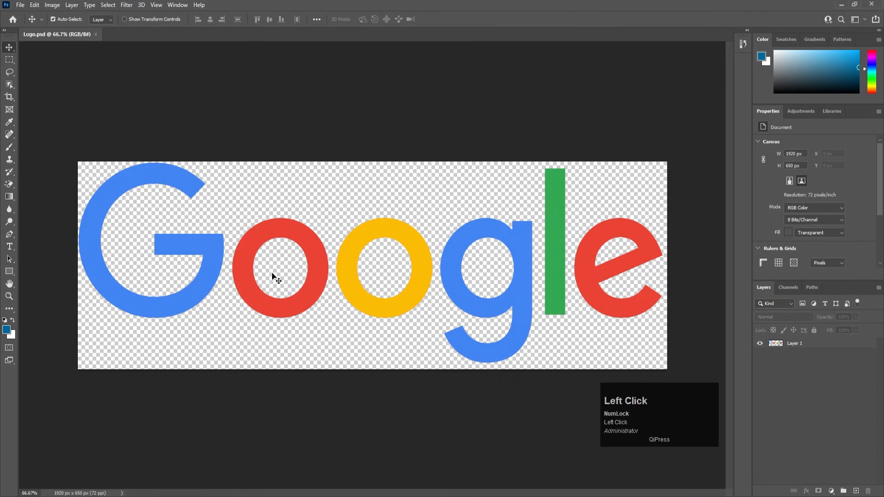
key("m")
left_click(782, 347)
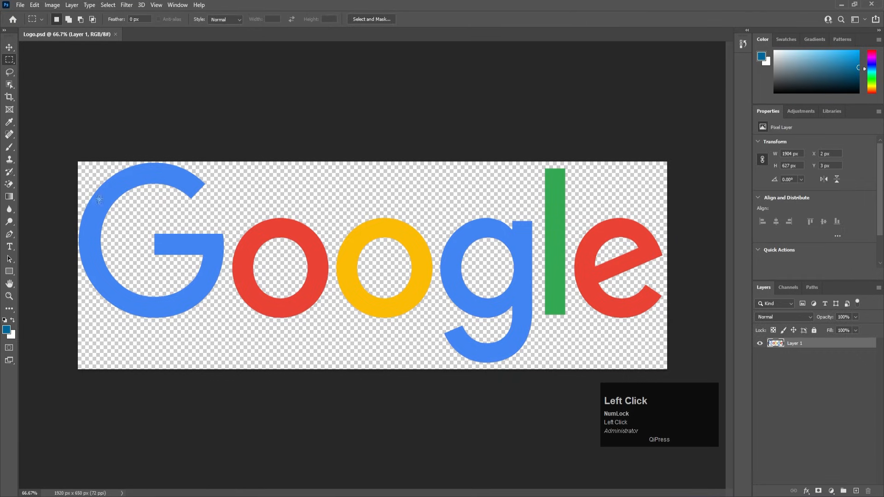
left_click_drag(73, 163, 221, 356)
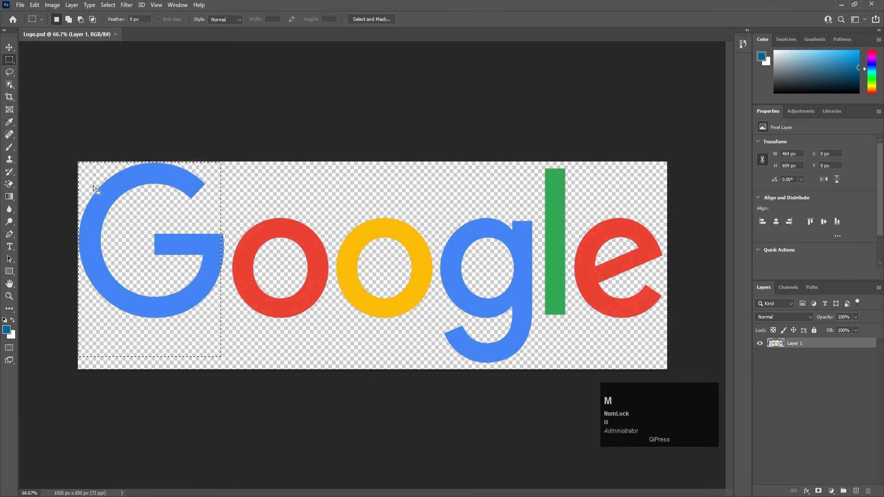
key("ctrl+d")
left_click_drag(77, 162, 227, 343)
key("ctrl+x")
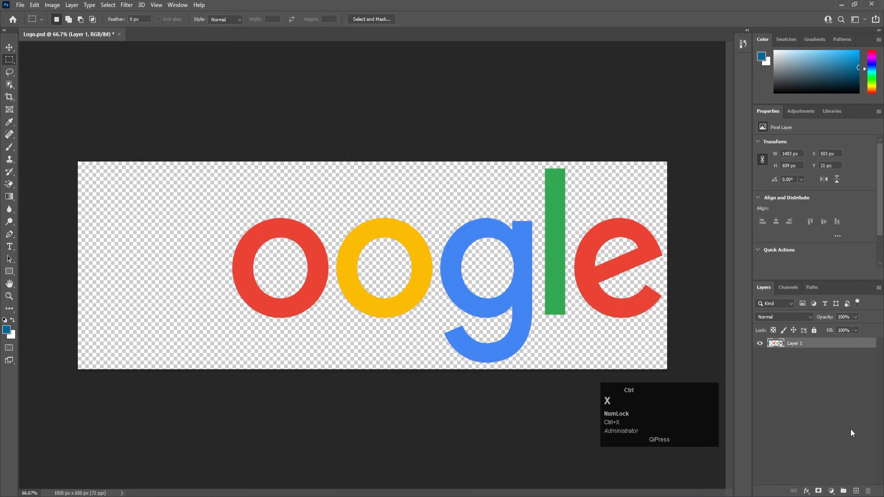
left_click(856, 490)
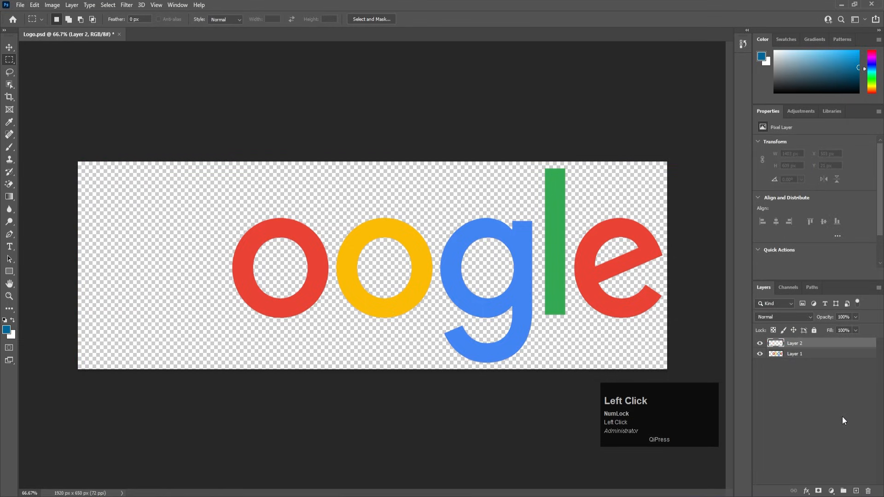
key("ctrl+shift+v")
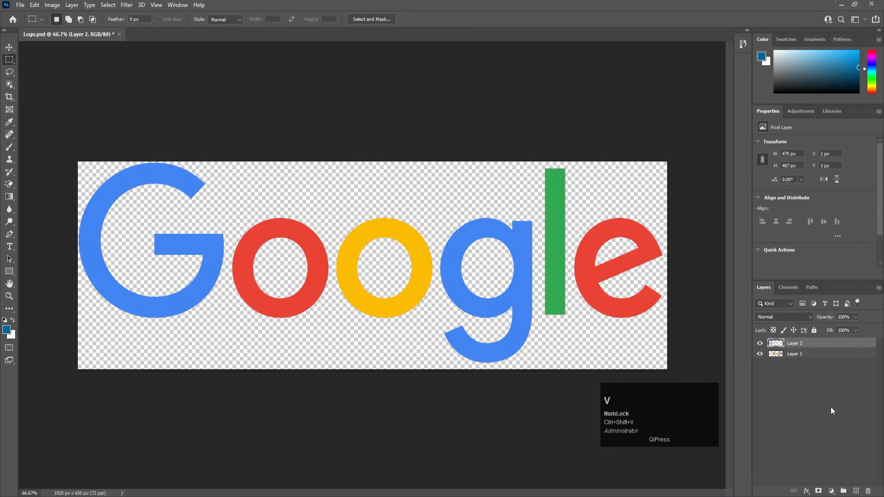
- Hide the capital G layer, then cut the red o out of Layer 1 and paste it in place on a new layer
left_click(760, 343)
left_click(795, 353)
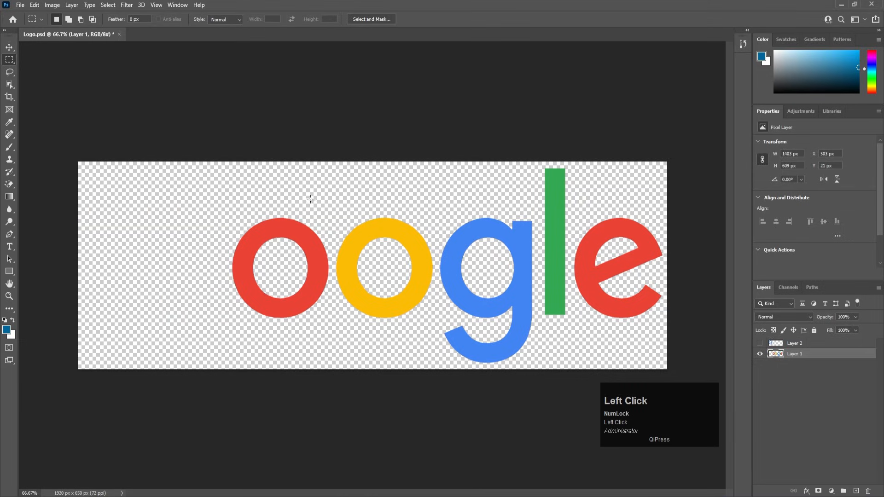
left_click_drag(201, 194, 329, 341)
key("ctrl+x")
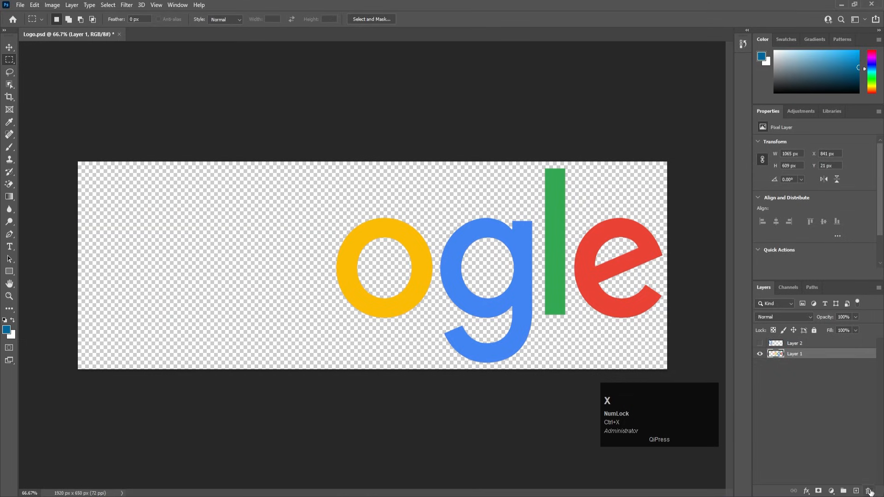
left_click(857, 491)
key("ctrl+shift+v")
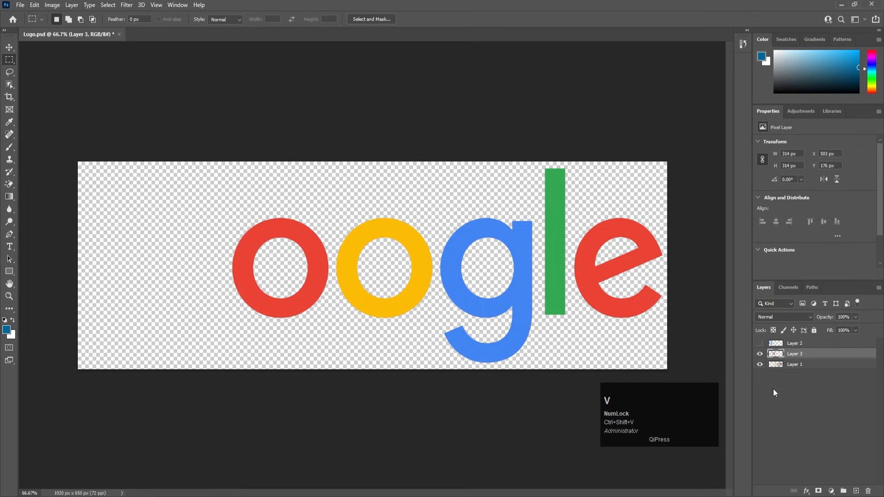
- Hide the red o layer, then cut the yellow o out of Layer 1 and paste it in place on a new layer
left_click(759, 356)
left_click(794, 364)
left_click_drag(284, 195, 444, 345)
key("ctrl+x")
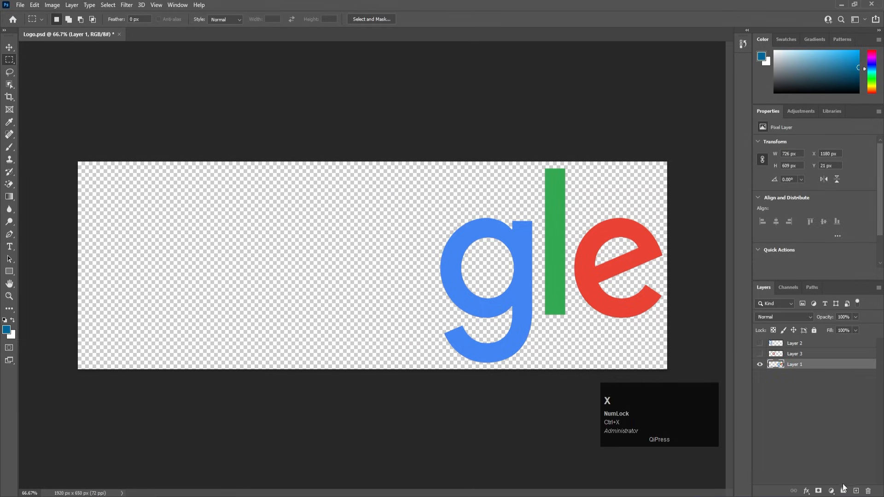
left_click(856, 491)
key("ctrl+shift+v")
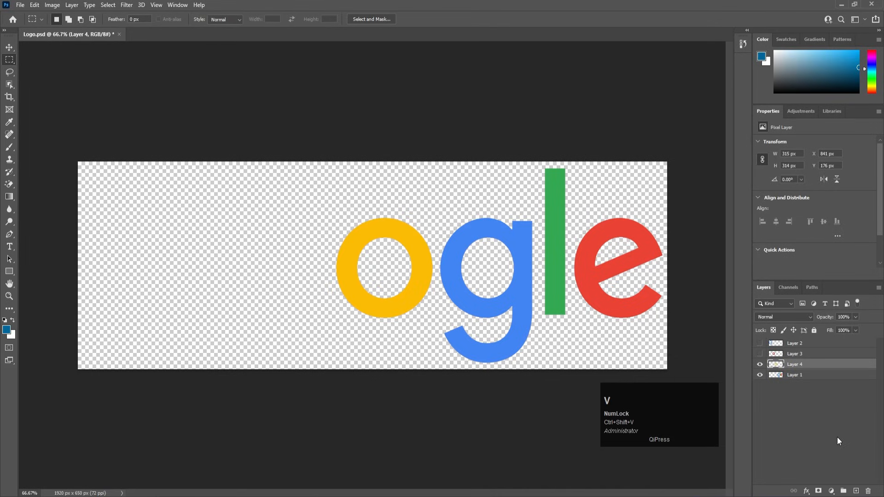
- Hide the yellow o layer, then cut the blue lowercase g out of Layer 1 and paste it in place on a new layer
left_click(759, 364)
left_click(776, 375)
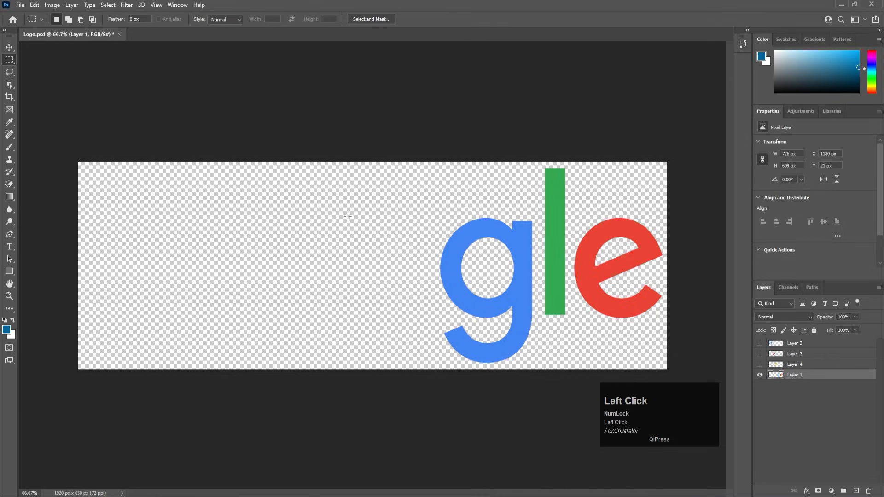
left_click_drag(380, 183, 533, 366)
key("ctrl+x")
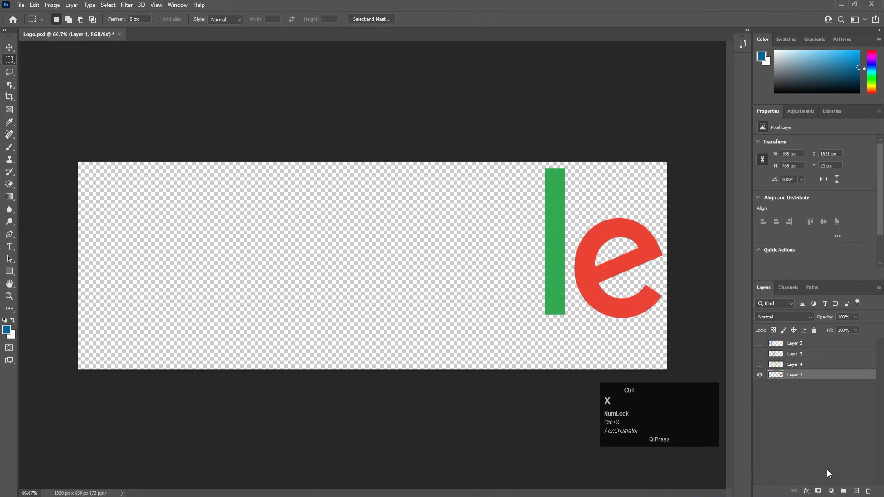
left_click(856, 490)
key("ctrl+shift+v")
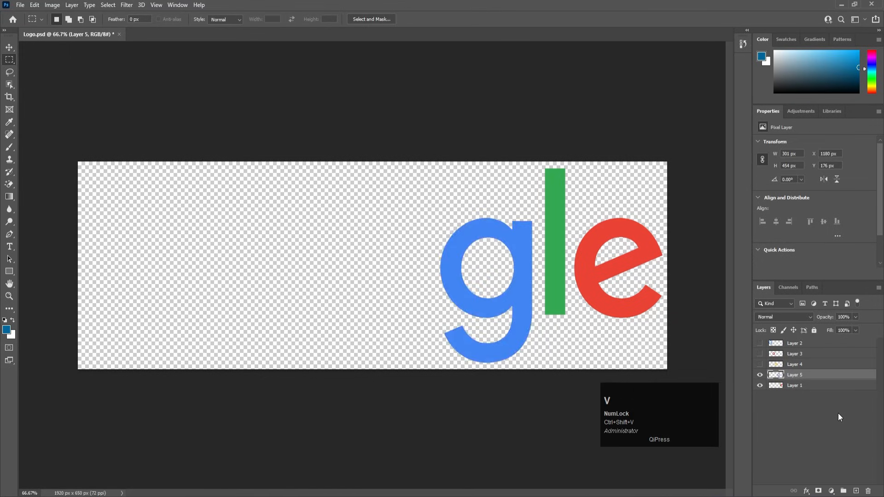
- Hide the lowercase g layer, then cut the green l out of Layer 1 and paste it in place on a new layer
left_click(760, 375)
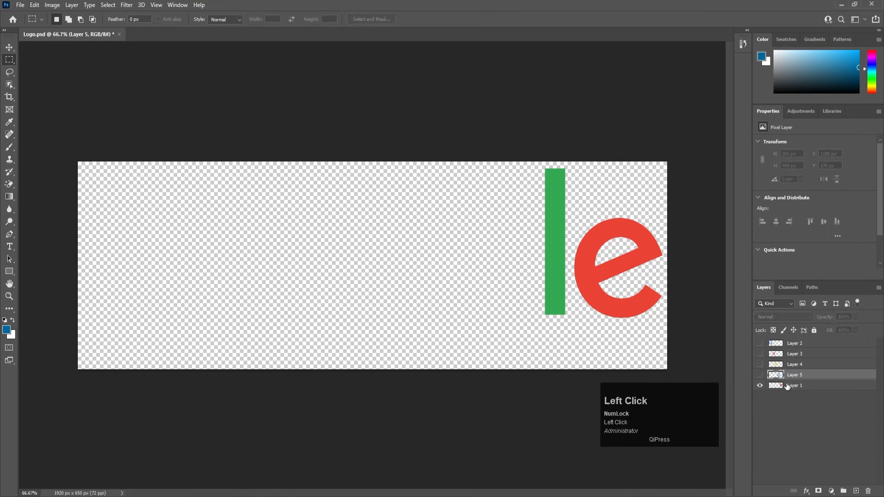
left_click(785, 385)
left_click_drag(515, 163, 568, 329)
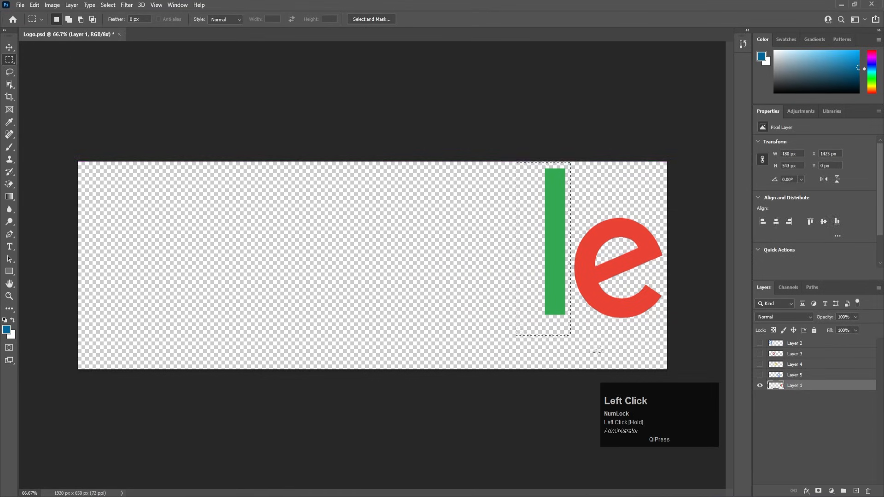
key("ctrl+x")
left_click(855, 490)
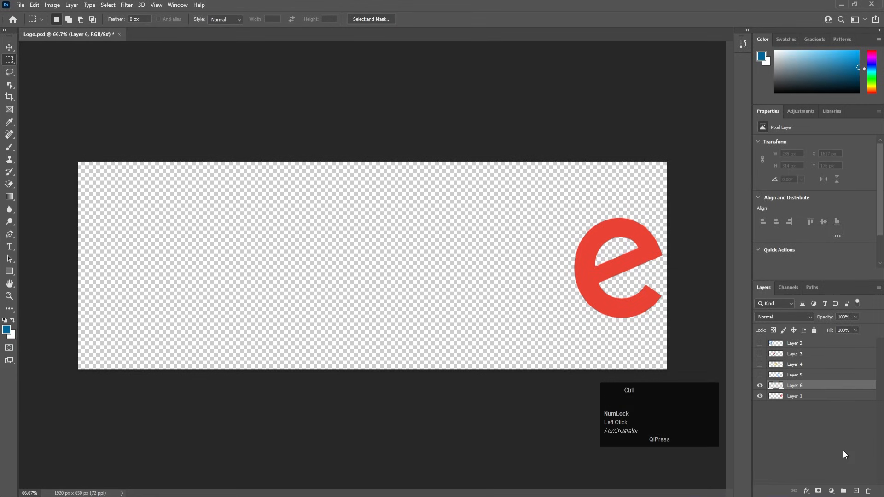
key("ctrl+shift+v")
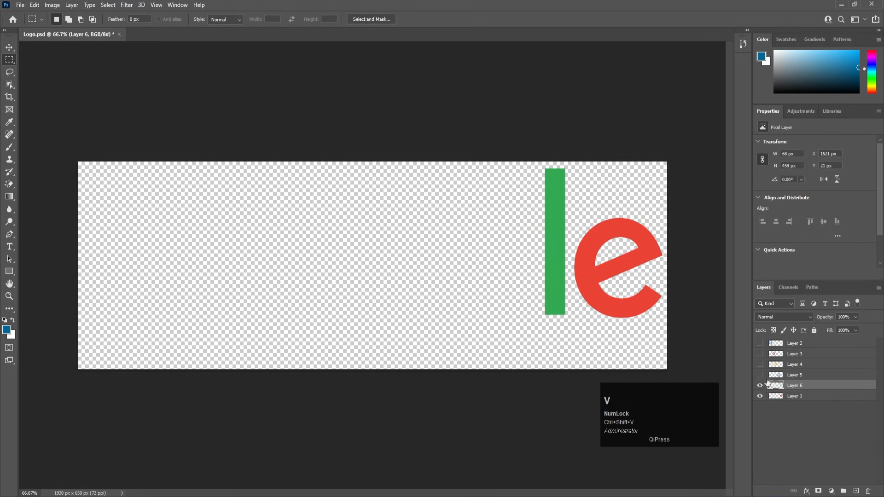
- Make all the hidden letter layers visible again and save the logo document
left_click_drag(760, 375, 763, 346)
key("ctrl+s")
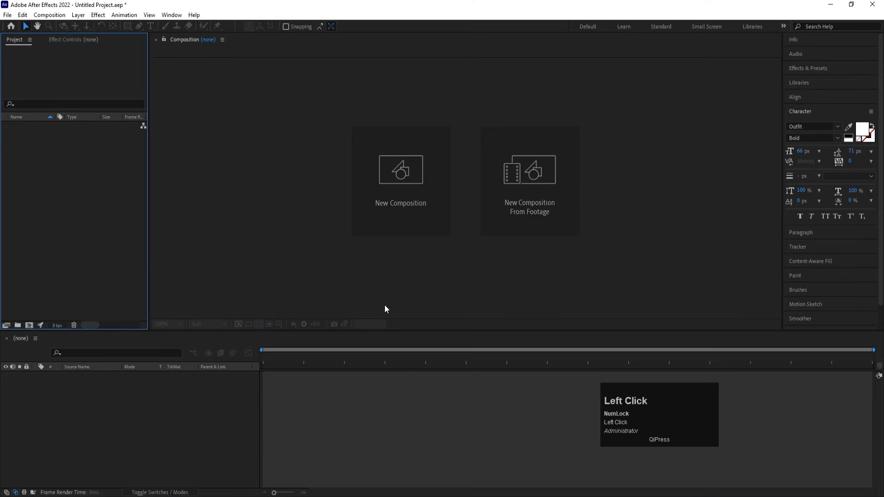
- In After Effects, create a new composition named Main Animation with a duration of 0:01:00:00
left_click(387, 202)
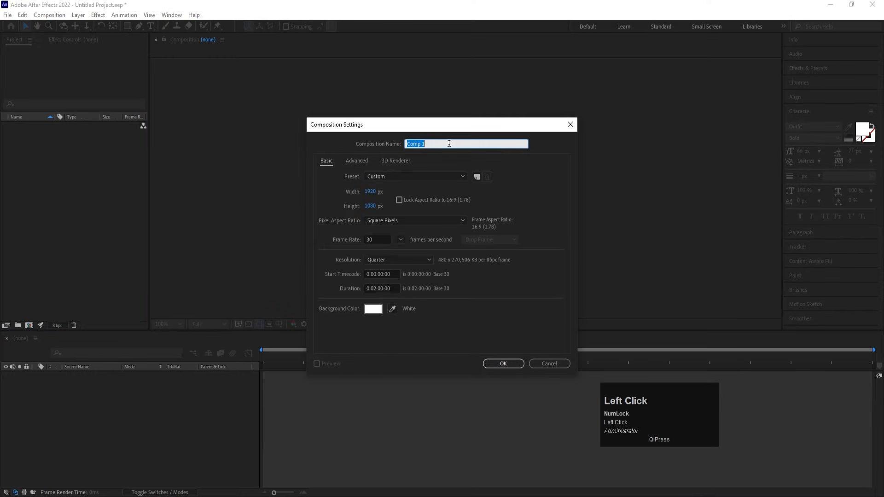
type("Main An")
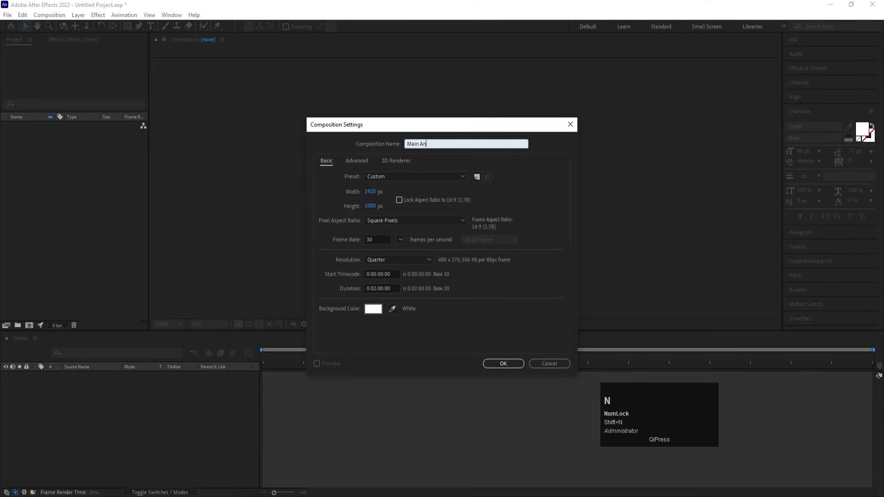
type("imation")
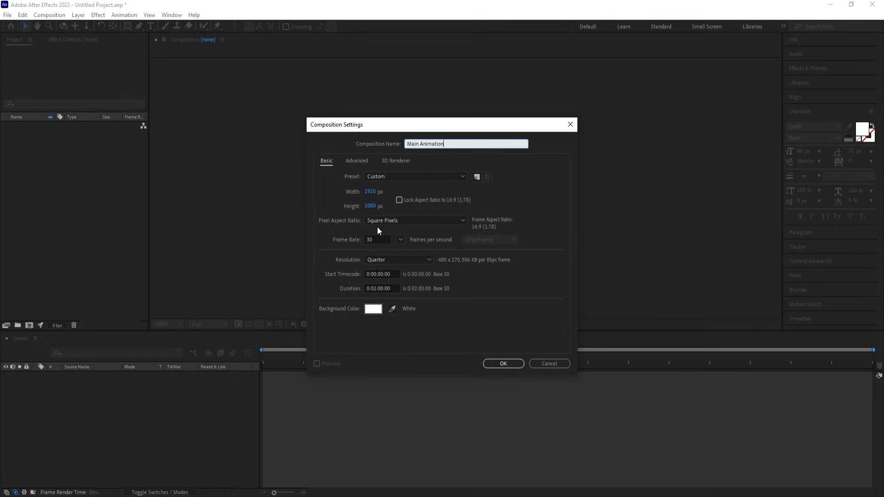
left_click(374, 289)
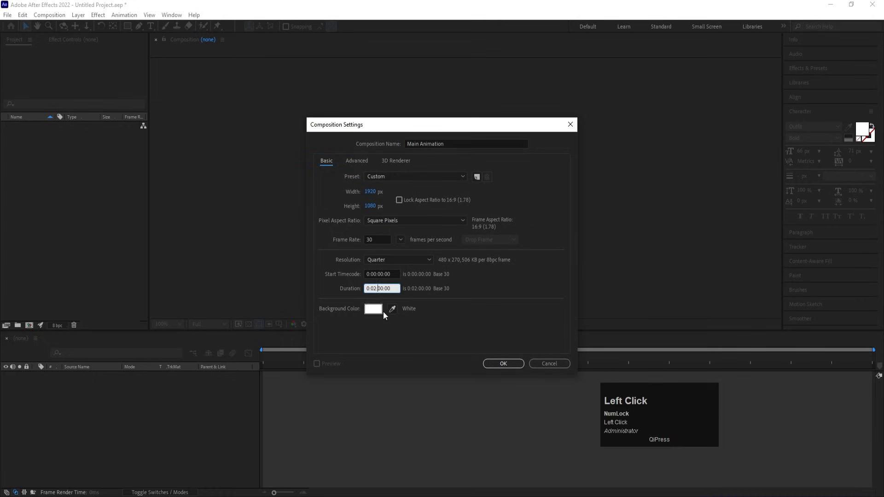
key("BackSpace")
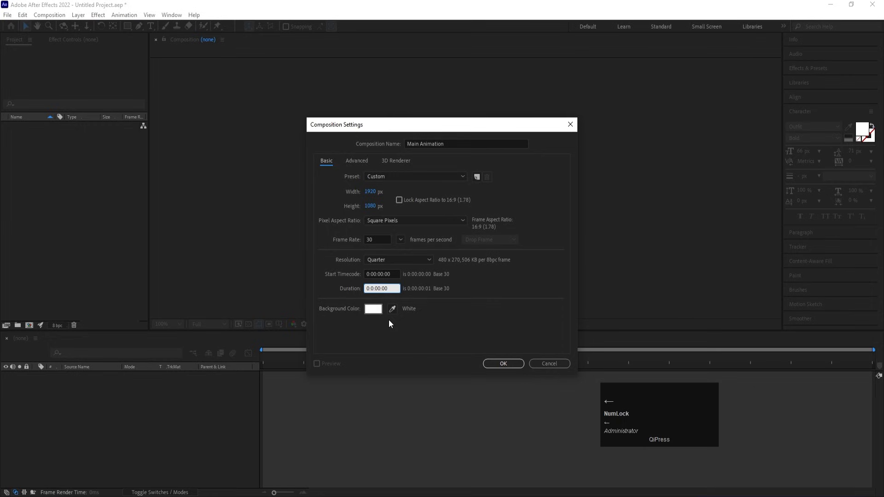
type("1")
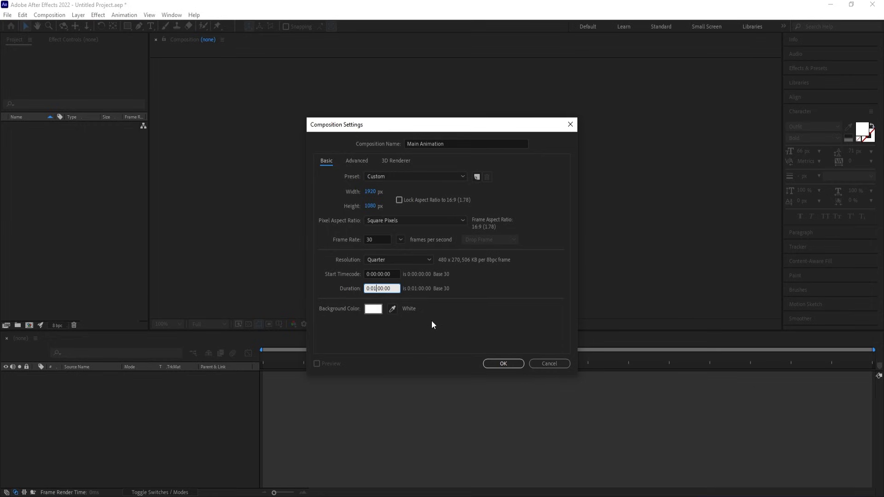
left_click(495, 367)
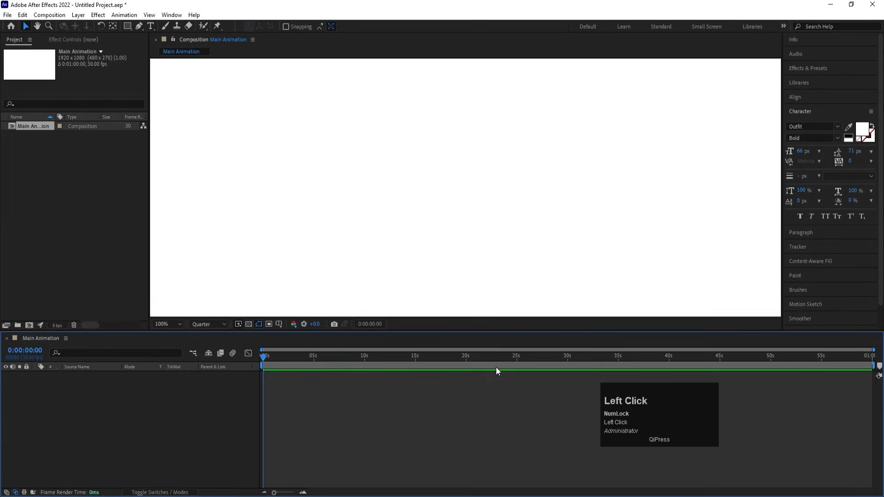
- Turn on the Title/Action Safe overlay and set the composition view's magnification to Fit
left_click(278, 324)
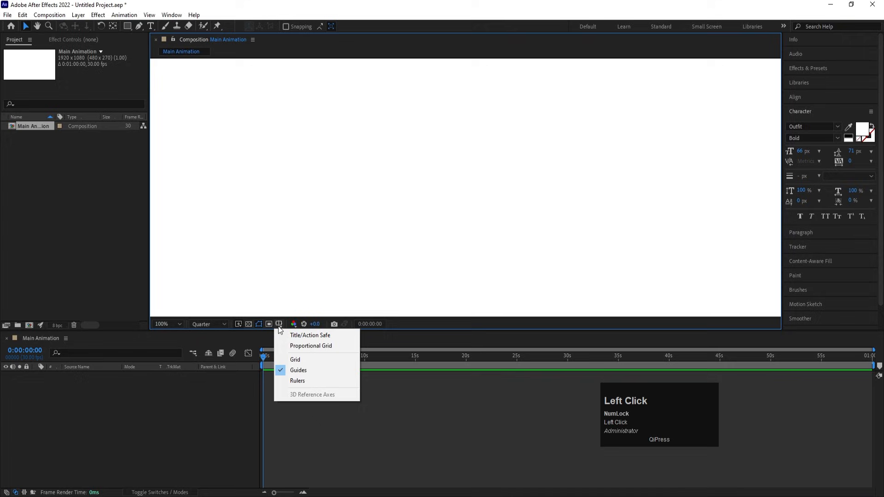
left_click(309, 336)
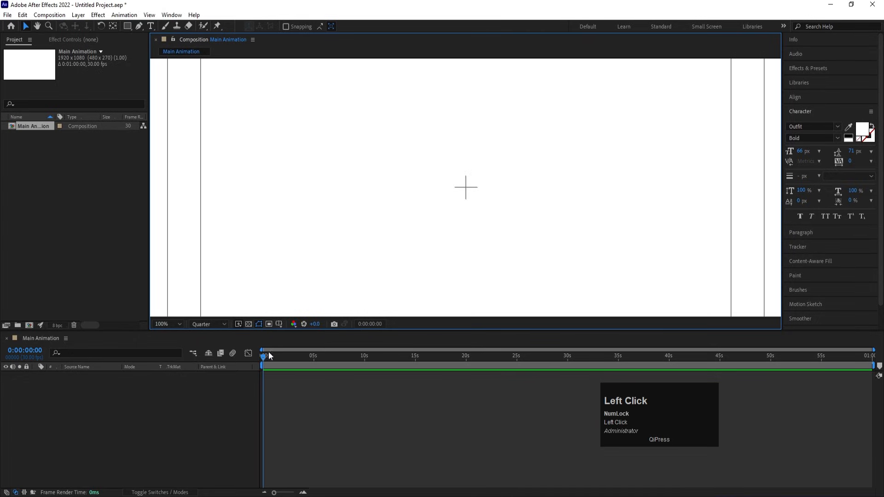
left_click(162, 324)
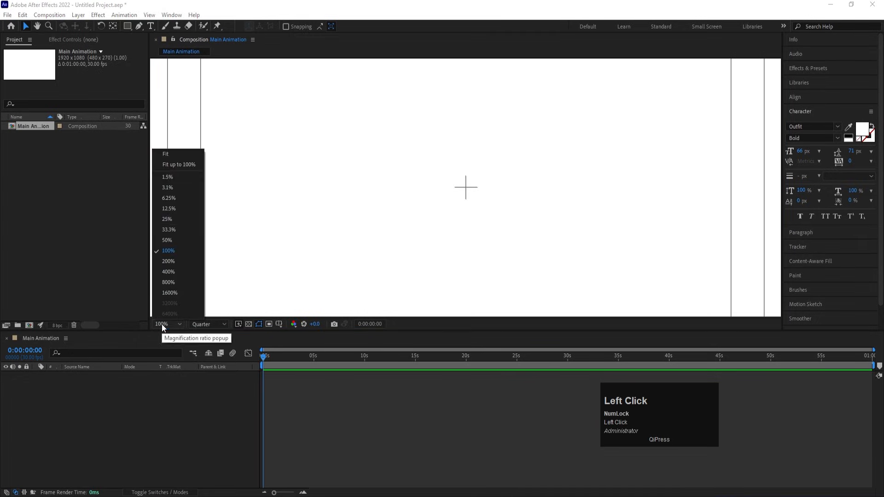
left_click(165, 156)
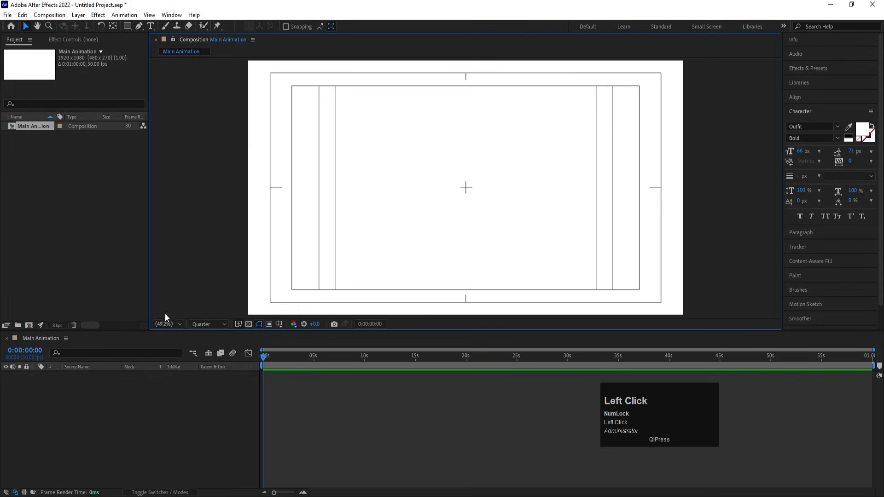
- Import the Logo Photoshop file as Composition - Retain Layer Sizes and accept the layer import options
left_click(144, 399)
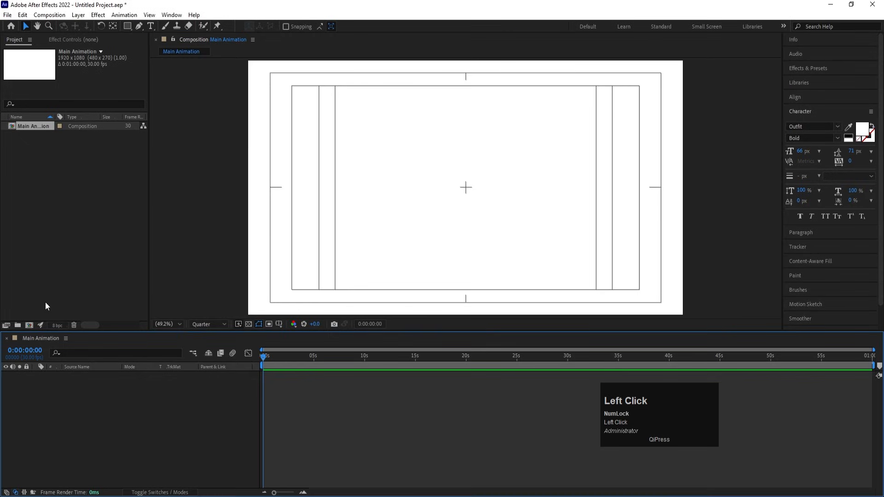
key("ctrl+i")
left_click(107, 94)
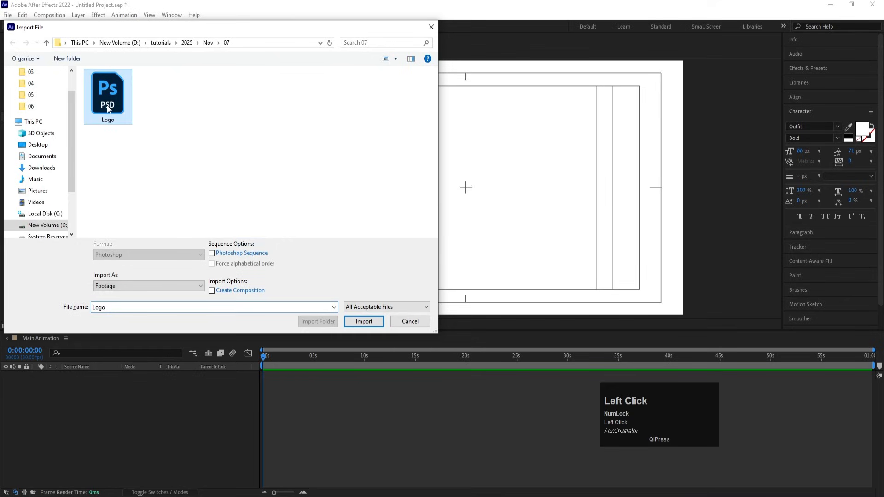
left_click(126, 286)
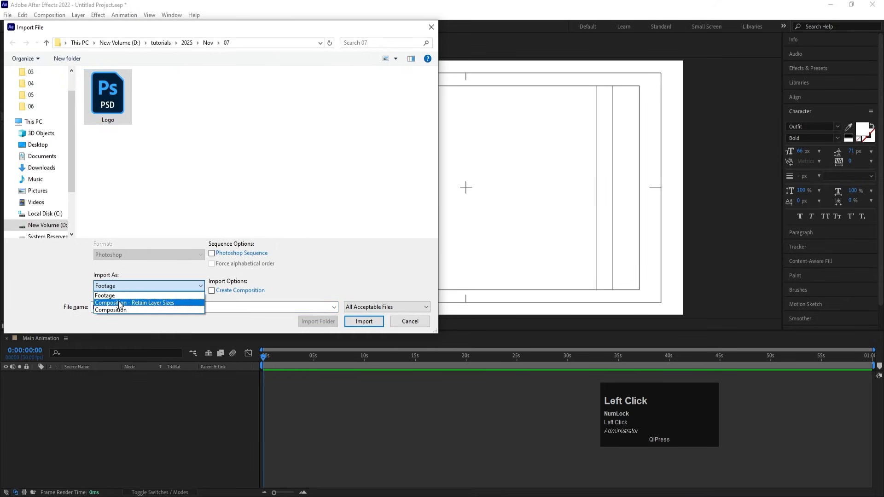
left_click(117, 302)
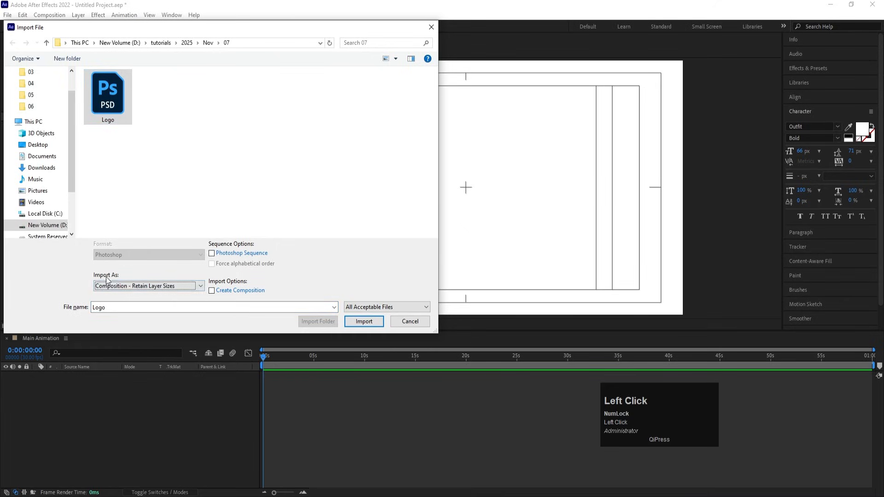
left_click(363, 321)
left_click(448, 308)
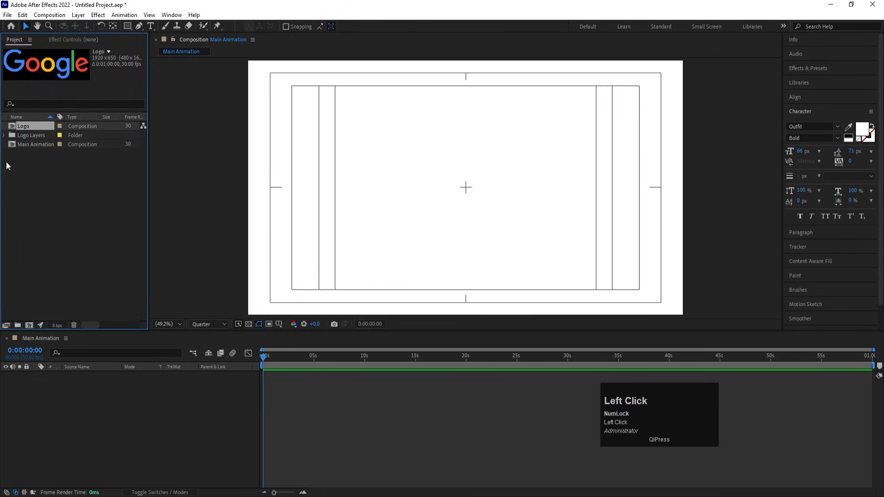
- Copy all six letter layers from the Logo composition and paste them into the Main Animation composition
double_click(29, 127)
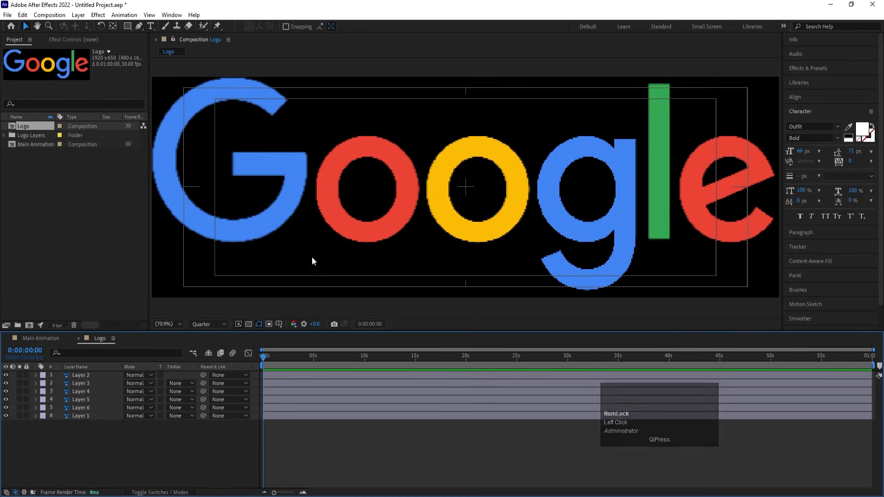
left_click_drag(110, 440, 80, 372)
key("ctrl+c")
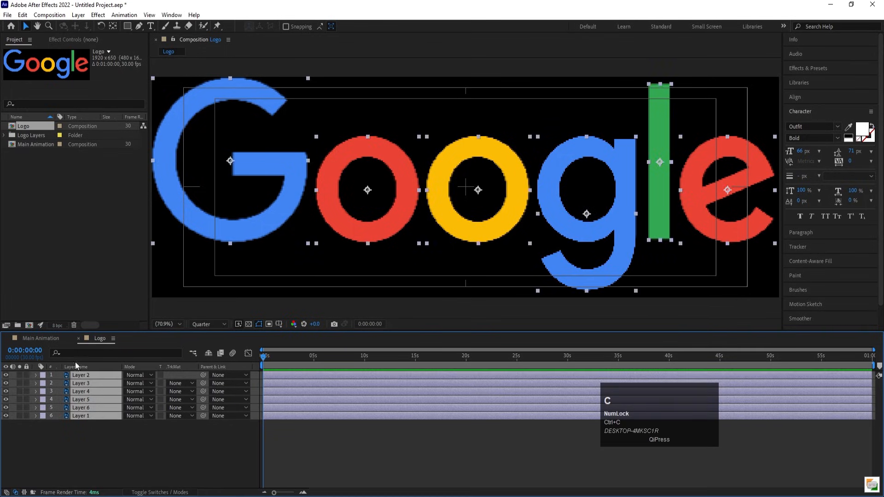
left_click(51, 338)
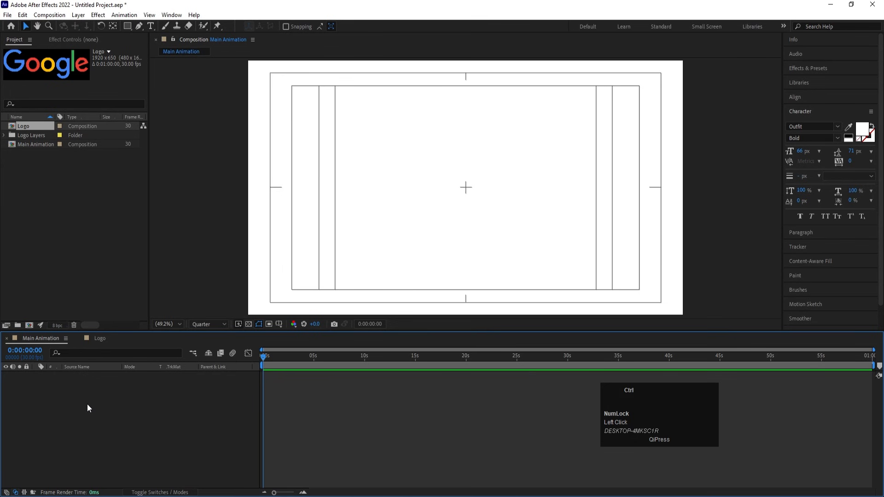
key("ctrl+v")
- Create a null object in Main Animation and parent all six letter layers to it
right_click(113, 445)
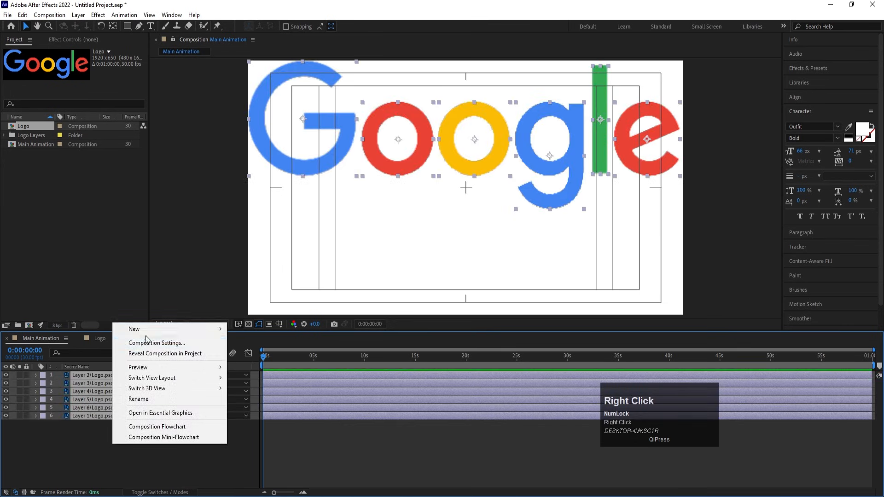
left_click(140, 329)
left_click(246, 385)
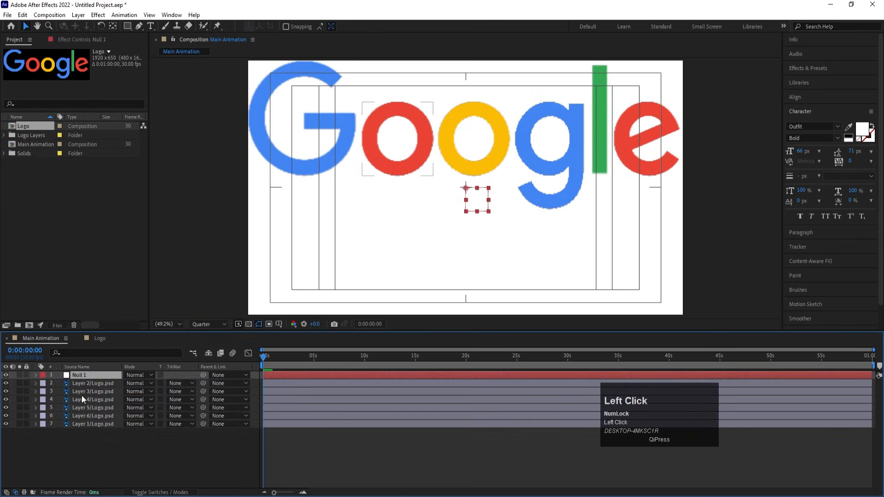
left_click(82, 383)
left_click(85, 424, "shift")
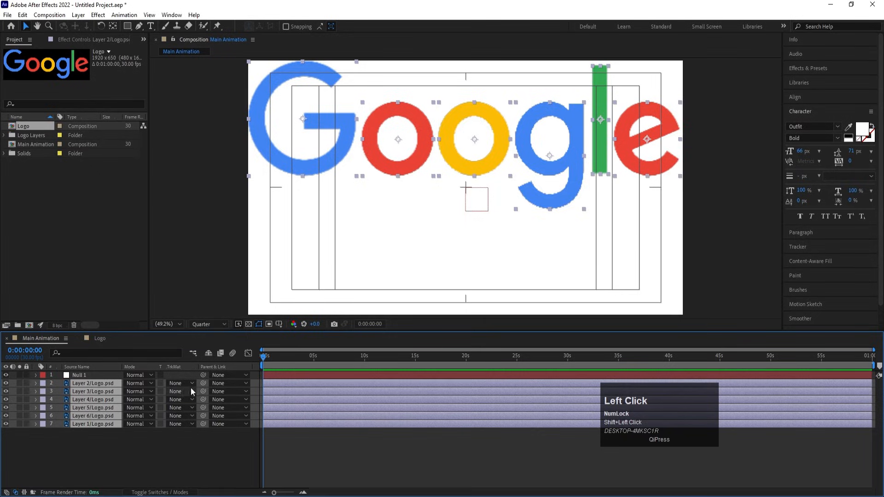
mouse_move(199, 385)
left_mouse_down()
mouse_move(104, 376)
mouse_move(186, 383)
left_mouse_up()
- Scale the logo down and centre it through the null, placed at position 960, 631, and delete the null
left_click(104, 375)
key("s")
key("p")
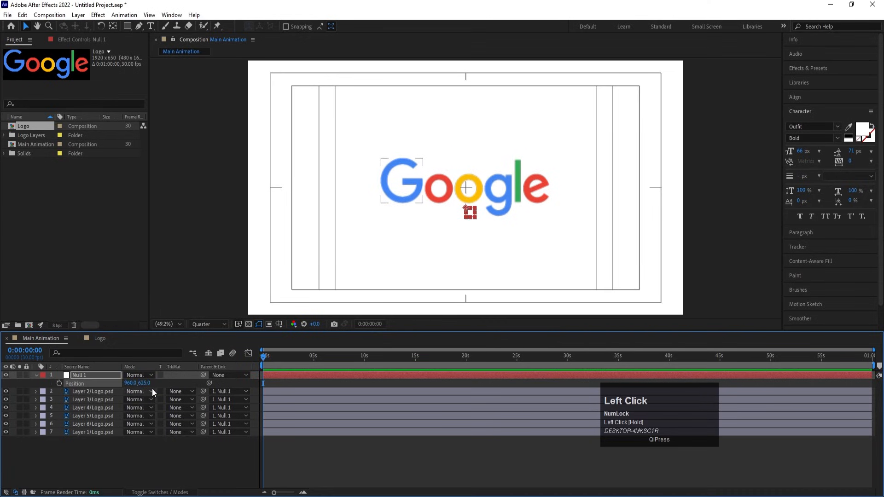
key("Down")
key("Down")
key("Down")
key("Down")
key("Down")
key("Down")
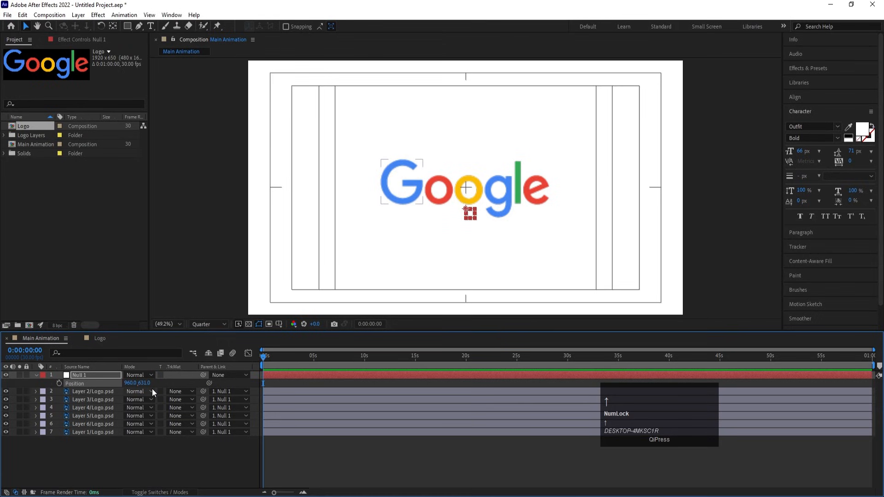
left_click(99, 375)
key("Delete")
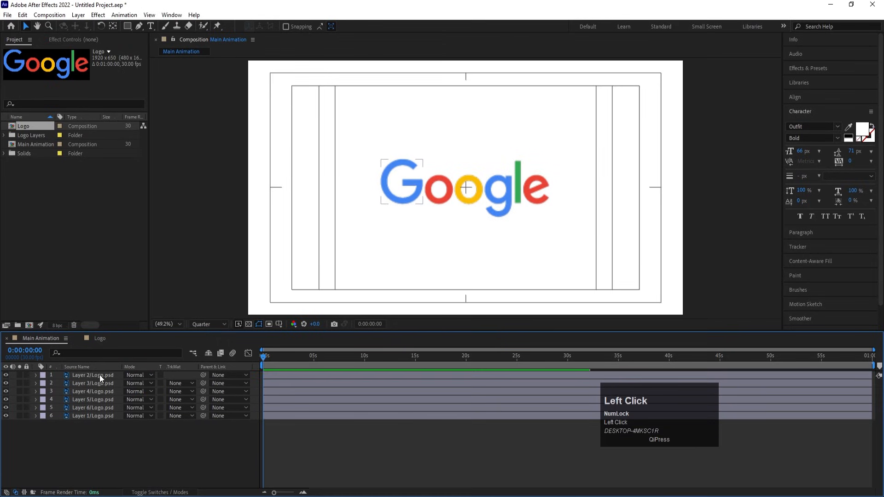
- Separate the Position property of all six letter layers into X and Y dimensions
key("ctrl+a")
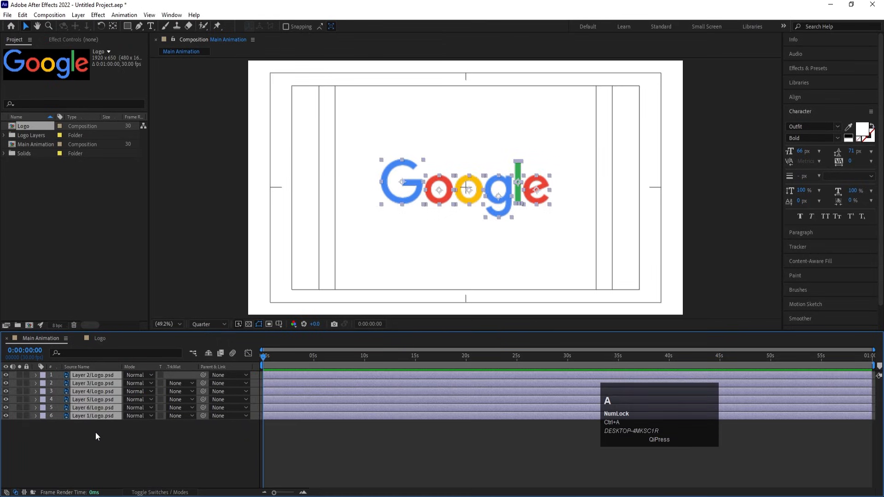
key("p")
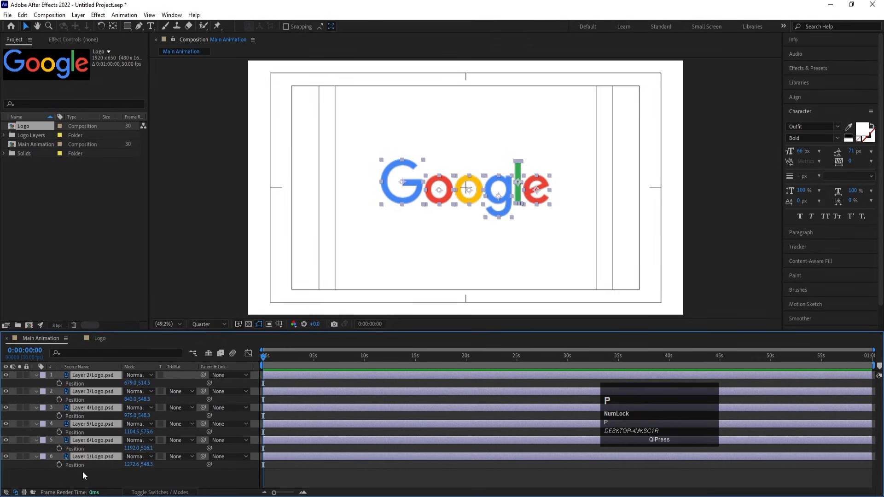
left_click(78, 465)
left_click(76, 448, "shift")
left_click(76, 432, "shift")
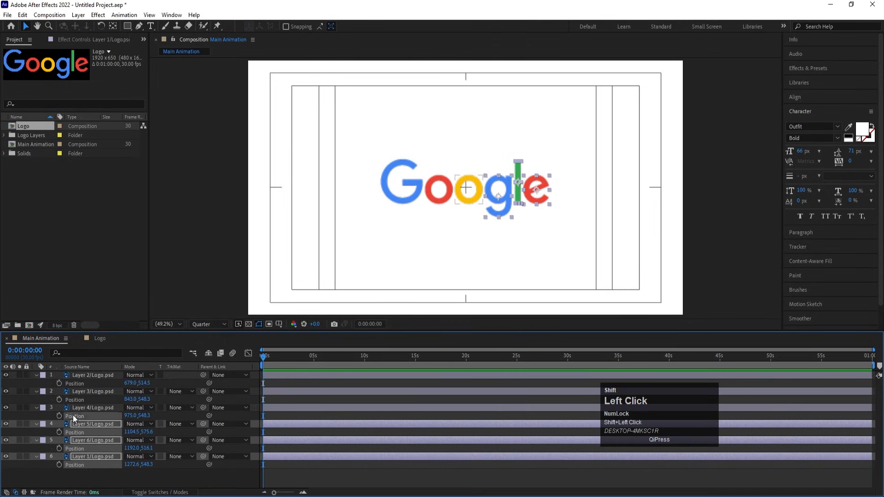
left_click(73, 416, "shift")
left_click(73, 399, "shift")
left_click(75, 383, "shift")
right_click(77, 386)
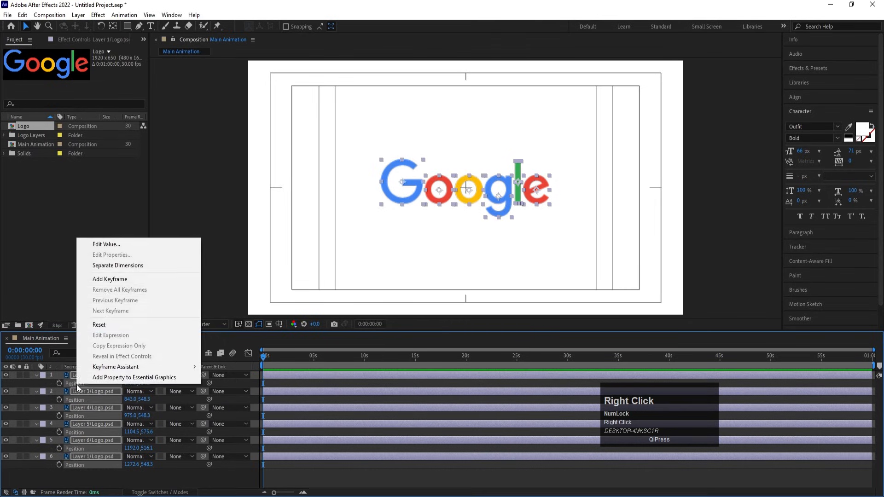
left_click(106, 266)
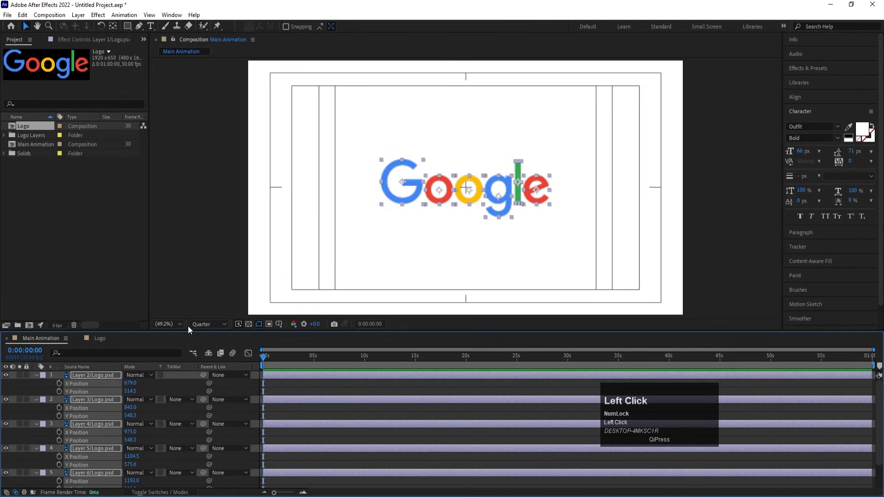
- Add X and Y Position keyframes to all letter layers at 0:00:00:00, 0:00:01:00 and 0:00:01:10
key("equal")
key("equal")
left_click(59, 383)
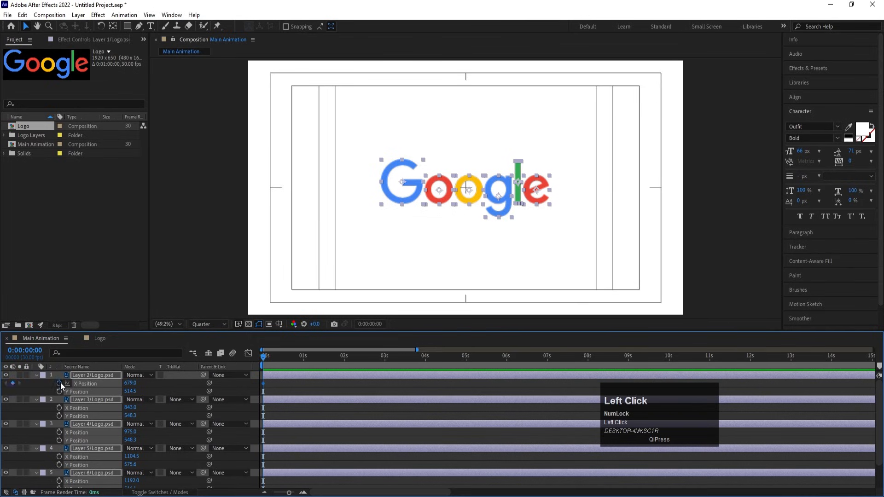
key("equal")
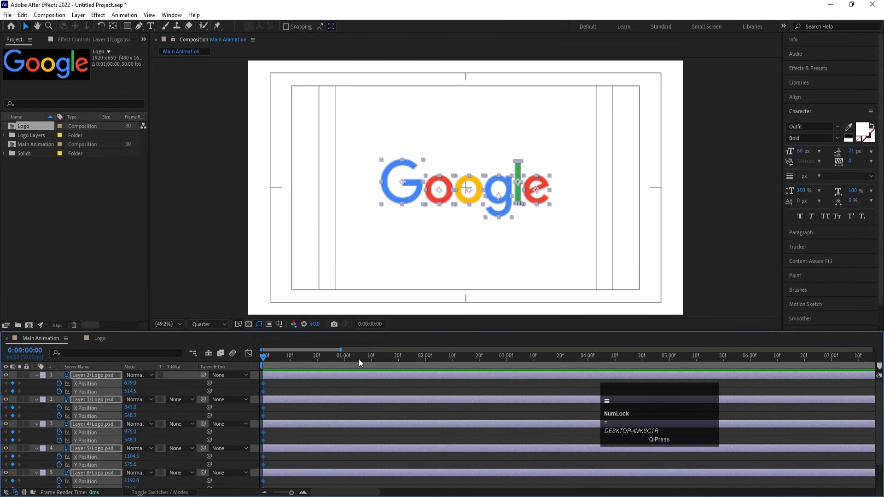
left_click(344, 357)
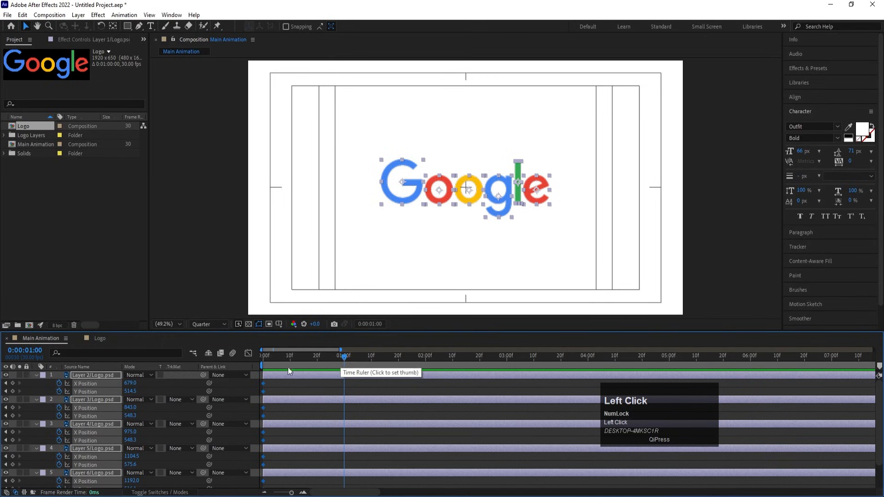
left_click(13, 383)
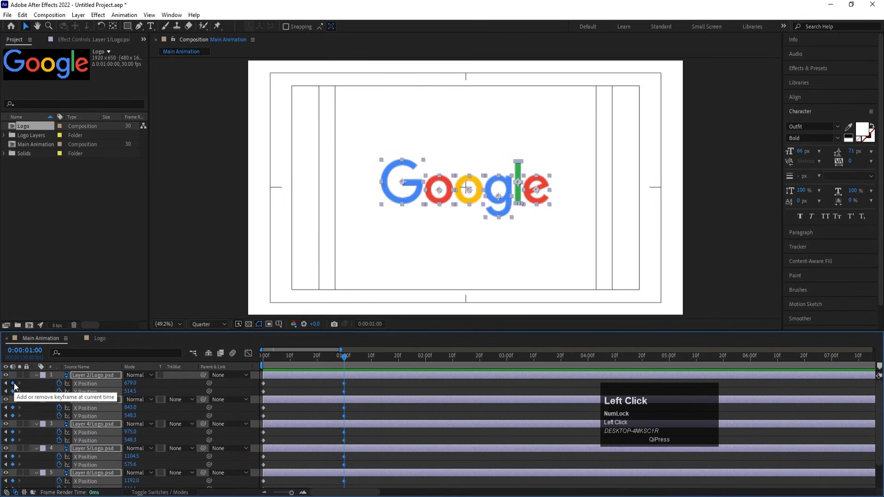
left_click_drag(351, 356, 371, 360)
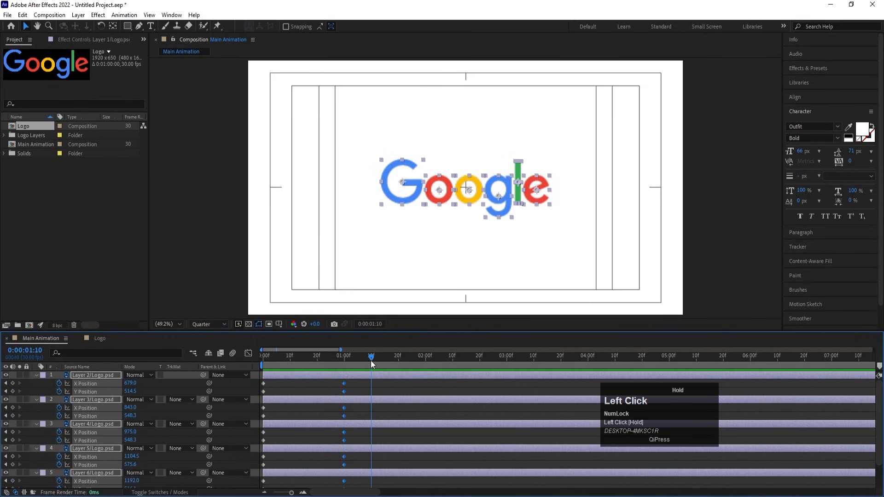
left_click(14, 390)
- Raise the Y Position of all letters slightly at 0:00:01:05 and higher at 0:00:00:15, with the G at 273.5
left_click_drag(365, 360, 358, 360)
left_click_drag(128, 392, 98, 384)
left_click(302, 360)
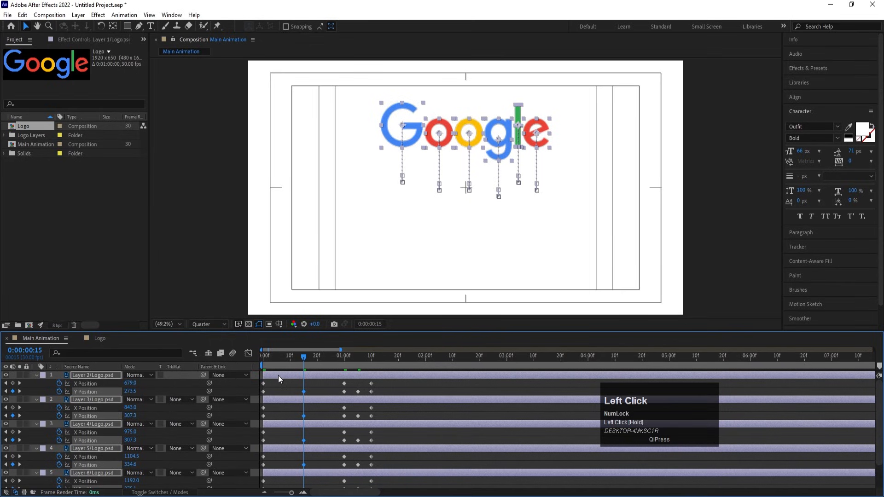
- At 0:00:00:00, stack all letters on one point by aligning their centres horizontally and vertically to the selection
left_click_drag(277, 357, 208, 356)
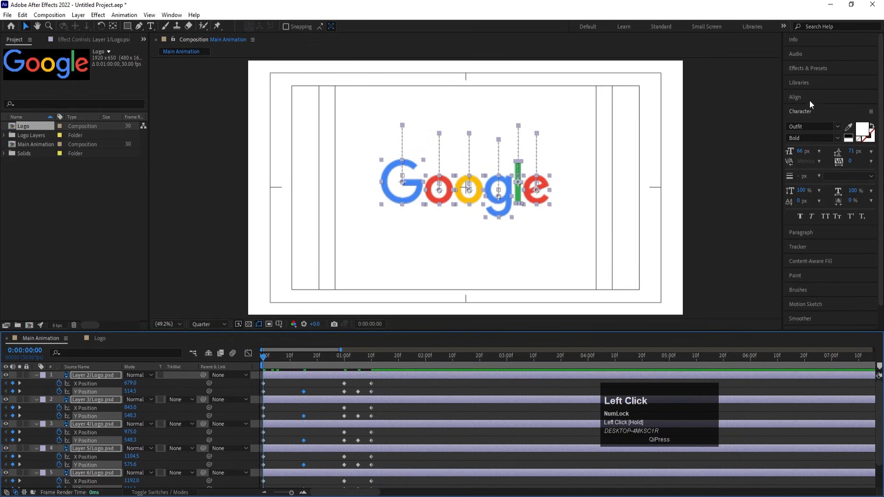
left_click(795, 97)
left_click(805, 123)
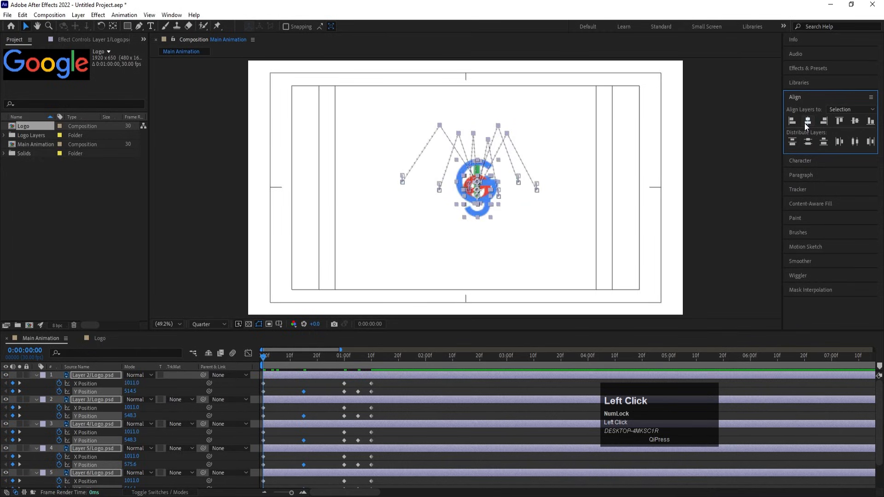
left_click(854, 121)
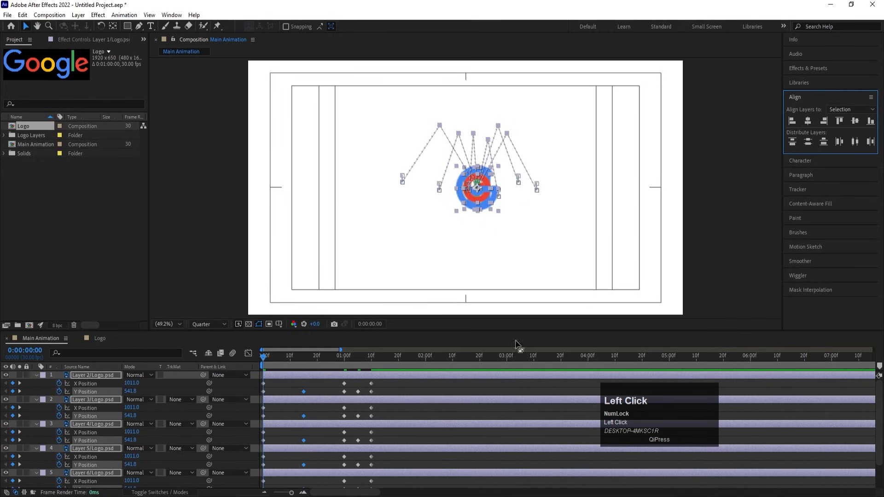
- Preview the letters' motion from the stacked start to the assembled logo and return to 0:00:00:00
key("space")
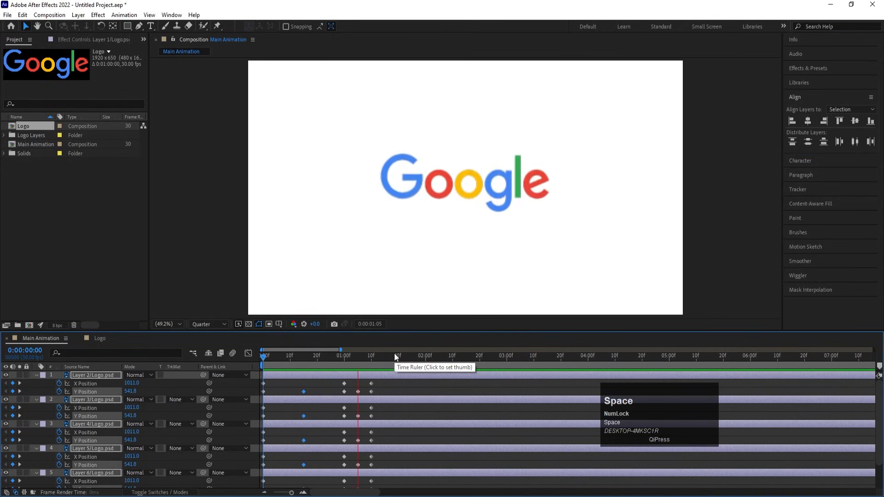
key("space")
mouse_move(300, 366)
left_mouse_down()
mouse_move(253, 366)
mouse_move(263, 359)
mouse_move(305, 372)
left_mouse_up()
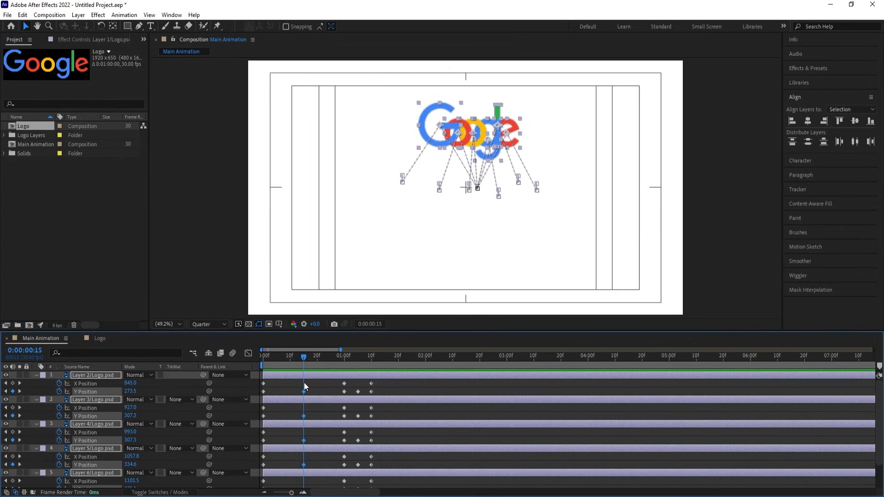
key("space")
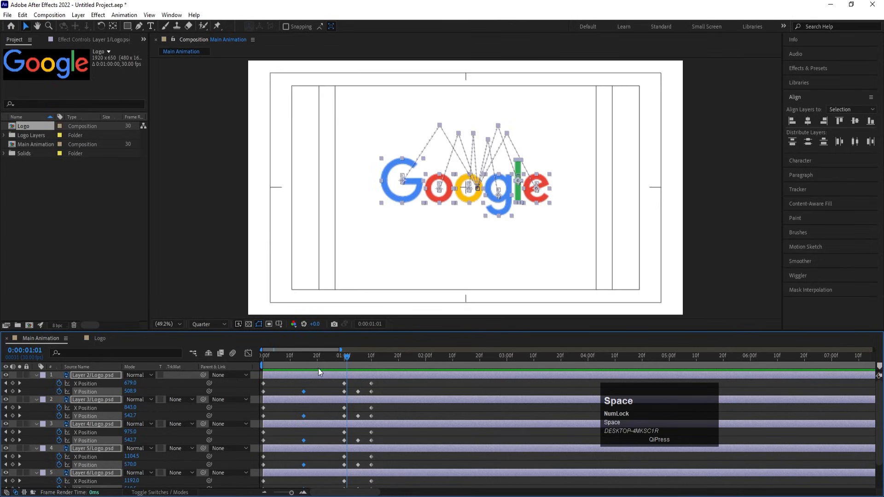
left_click_drag(328, 356, 132, 348)
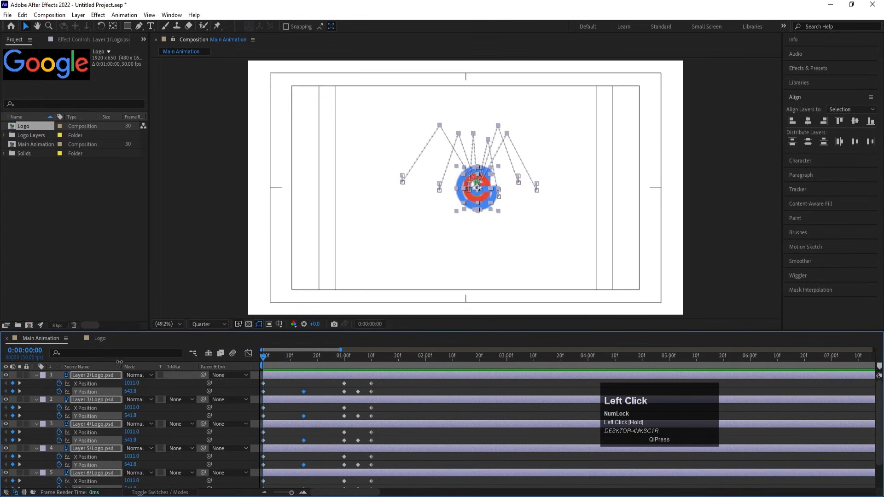
- Filter the timeline to the Y Position properties, select their keyframes on all letter layers and apply Easy Ease
left_click(119, 354)
type("y")
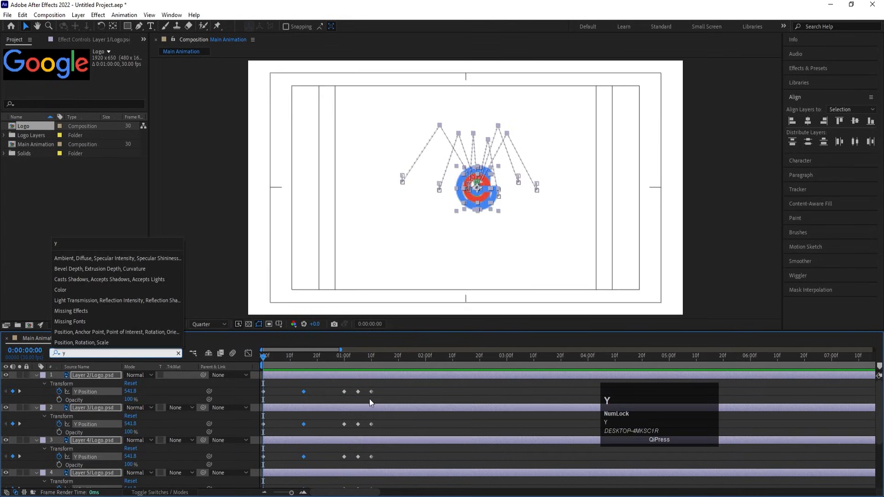
left_click(408, 384)
scroll(410, 398, "down", 2)
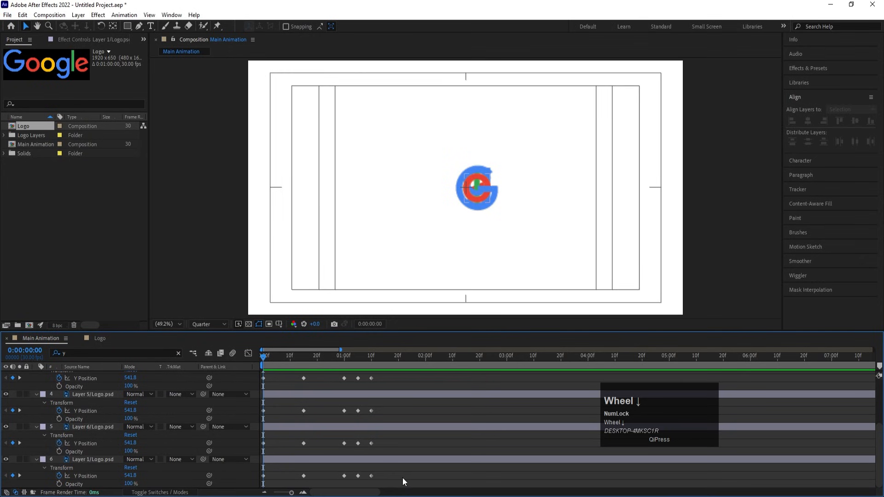
left_click_drag(403, 477, 214, 275)
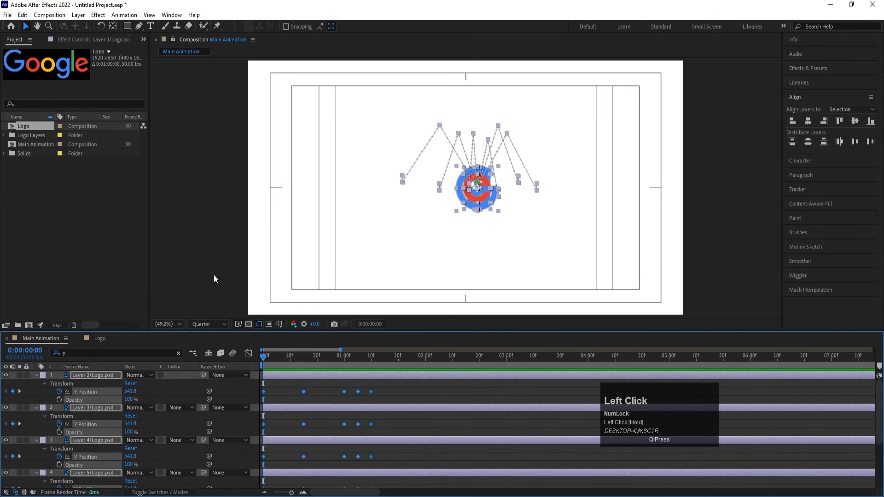
key("F9")
- In the speed graph, shape the Y Position curves to launch fast, slow around 0:00:00:15 and peak just before 0:00:01:00
key("equal")
key("equal")
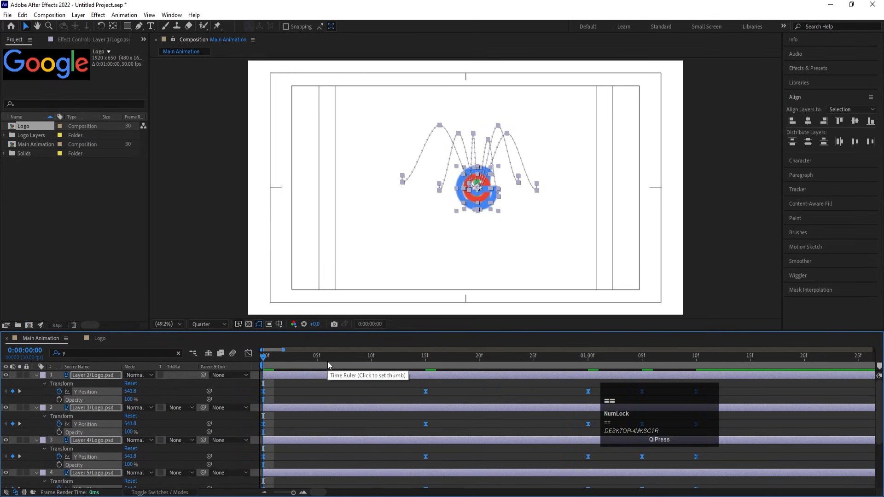
scroll(328, 361, "down", 2)
left_click(248, 353)
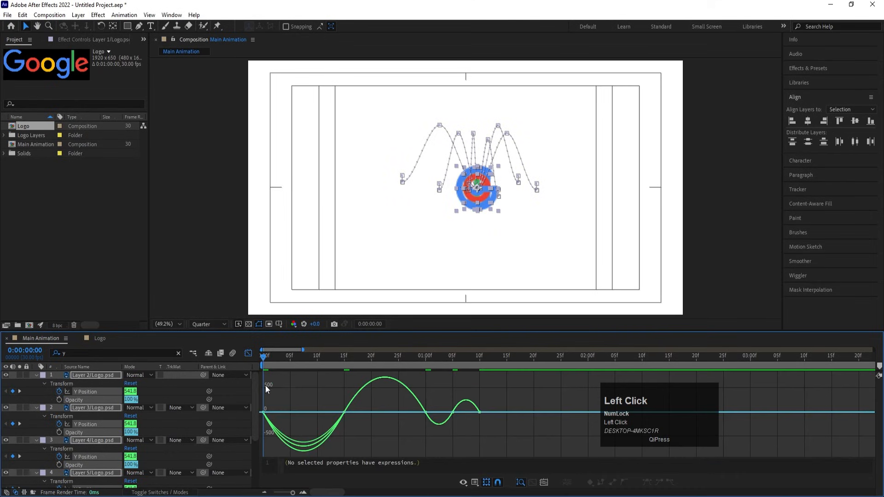
right_click(297, 380)
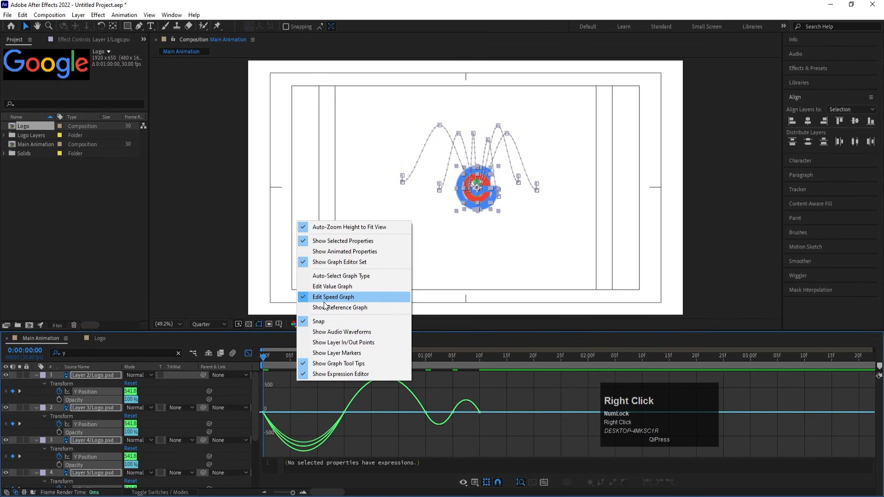
left_click_drag(332, 390, 278, 408)
left_click_drag(329, 379, 371, 443)
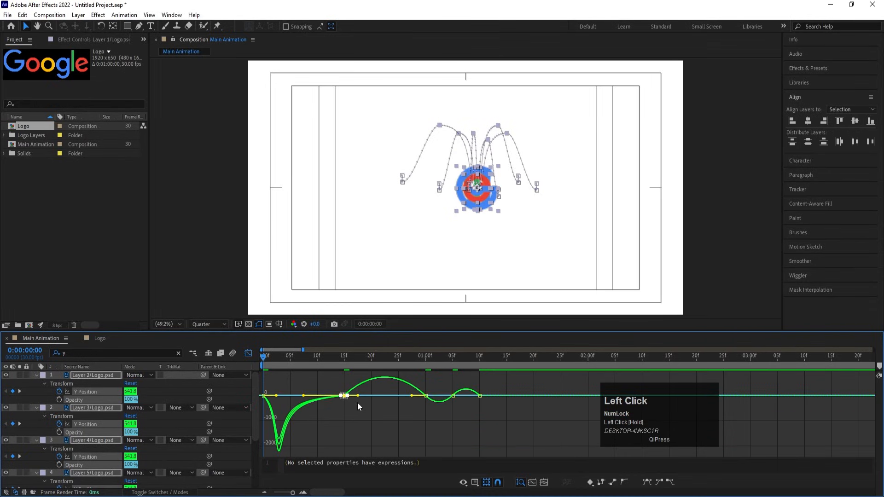
left_click_drag(357, 396, 409, 398)
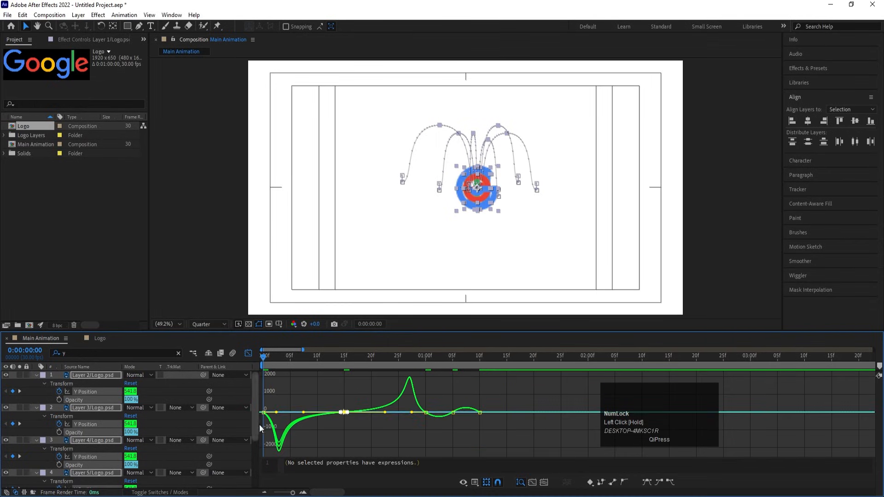
left_click_drag(287, 383, 267, 411)
mouse_move(433, 397)
left_mouse_down()
mouse_move(417, 415)
mouse_move(423, 409)
left_mouse_up()
- Shape the bounce's speed curves to peak just after 0:00:01:00, slow around 0:00:01:05 and peak again just before 0:00:01:10
left_click_drag(438, 357, 446, 359)
key("=")
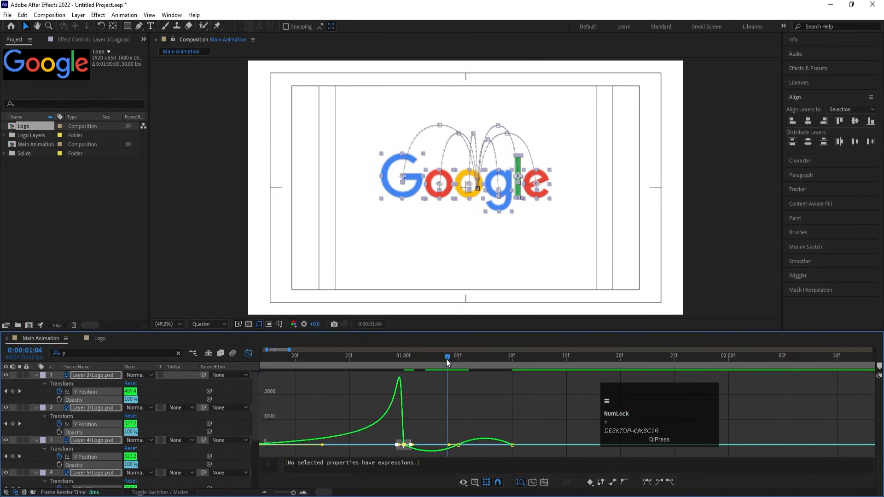
left_click_drag(444, 402, 419, 450)
mouse_move(451, 404)
left_mouse_down()
mouse_move(474, 449)
mouse_move(512, 436)
left_mouse_up()
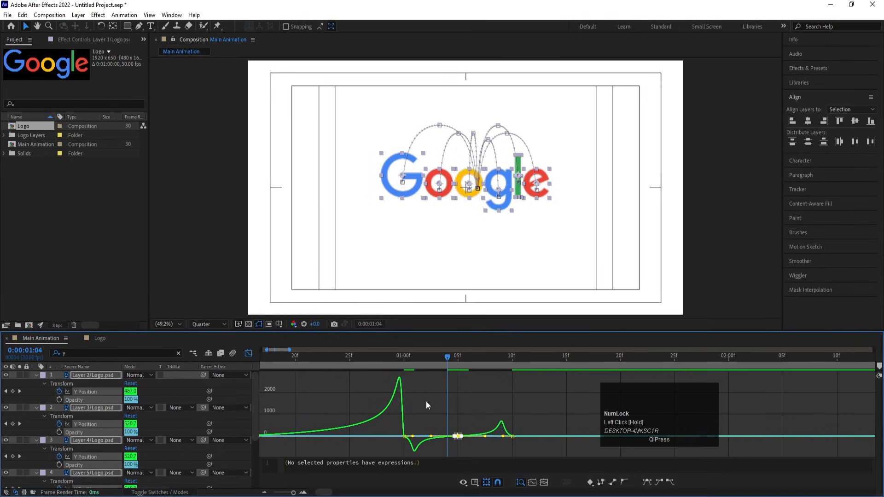
mouse_move(425, 401)
left_mouse_down()
mouse_move(398, 456)
mouse_move(413, 436)
mouse_move(406, 438)
left_mouse_up()
left_click_drag(521, 405, 510, 426)
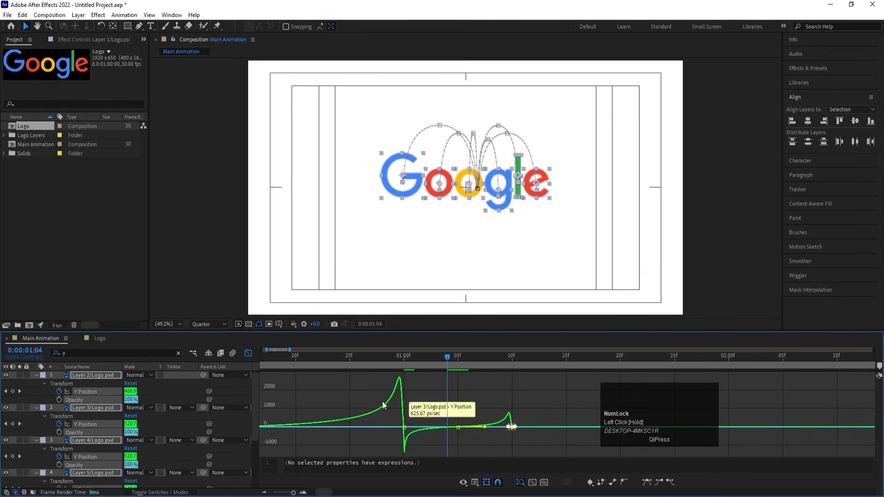
- Close the graph editor, preview the eased letter motion from the beginning and return to 0:00:00:00
left_click_drag(308, 360, 263, 361)
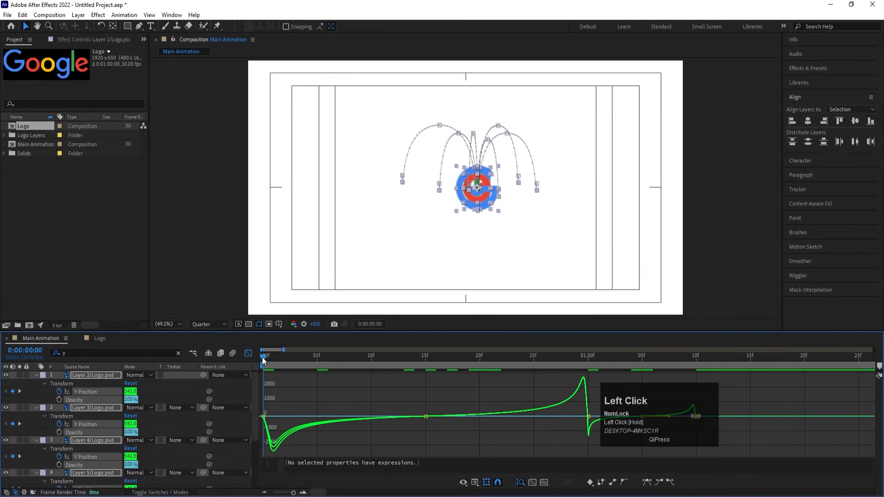
left_click(248, 354)
key("minus")
key("space")
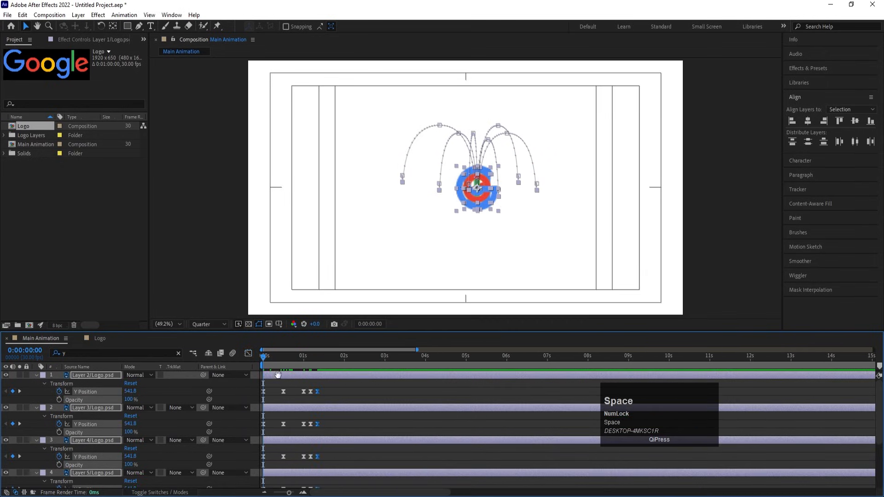
left_click(276, 373)
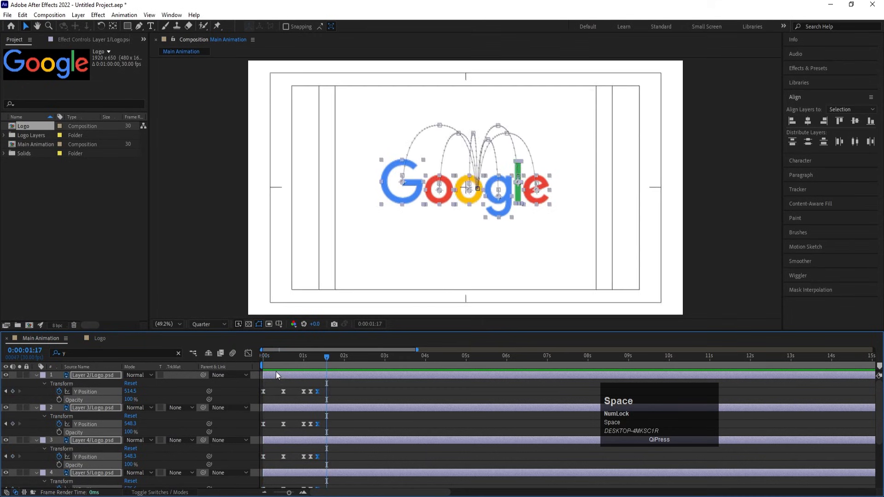
left_click_drag(251, 357, 244, 359)
- Keyframe Rotation on all letter layers from 0x+0.0° at 0:00:00:00 to 1x+0.0° at 0:00:01:00
key("r")
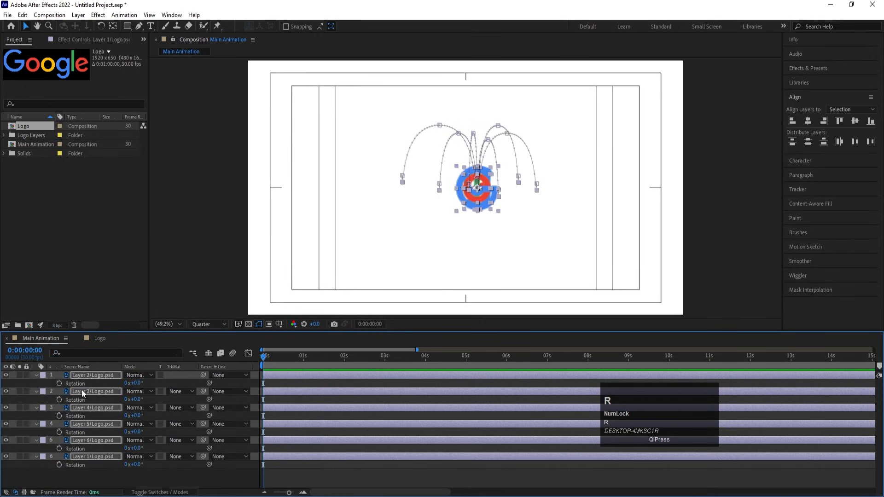
left_click(60, 383)
key("u")
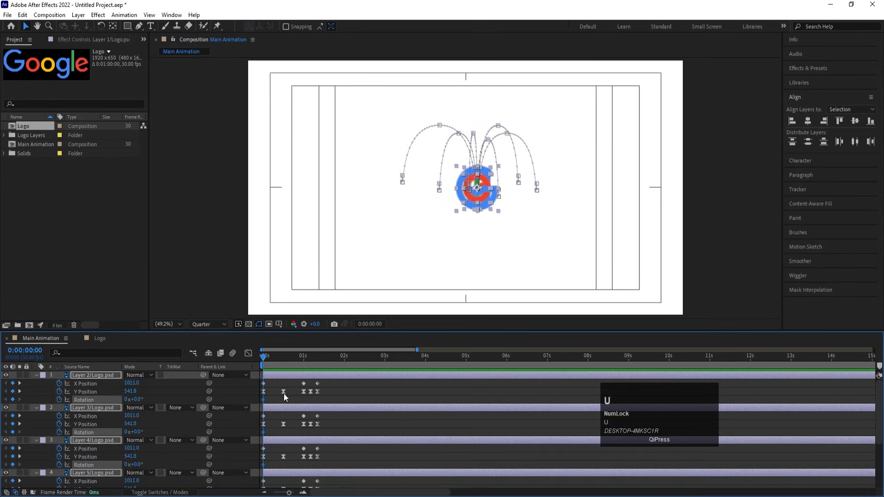
key("k")
key("k")
key("k")
left_click(127, 399)
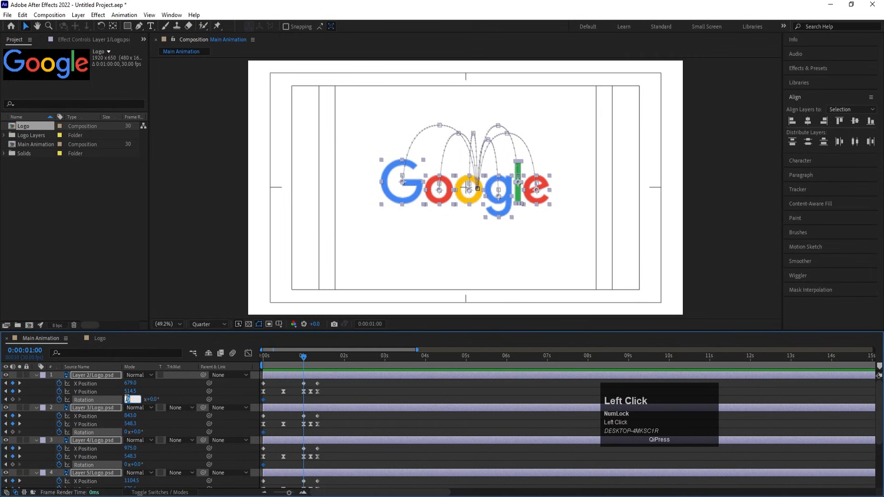
key("Return")
- Keyframe Scale on all letter layers, with 5% at 0:00:00:00 and 39% at 0:00:01:00
left_click_drag(285, 364, 255, 358)
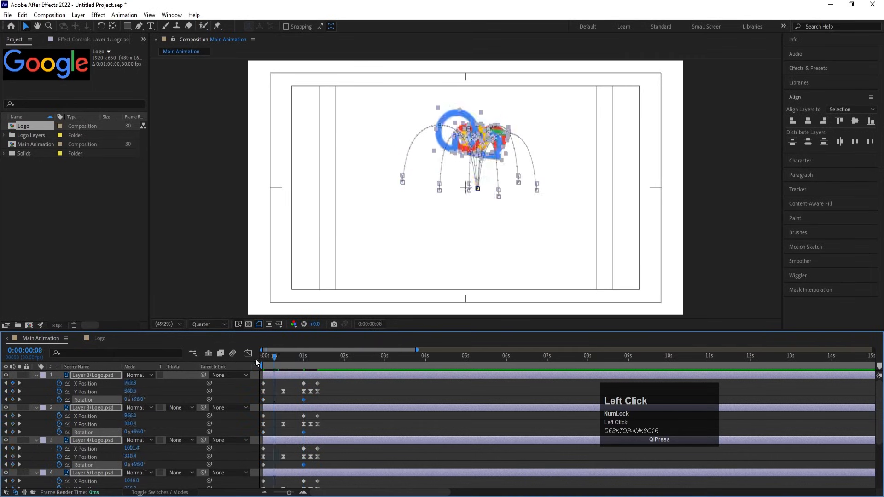
key("s")
left_click(65, 382)
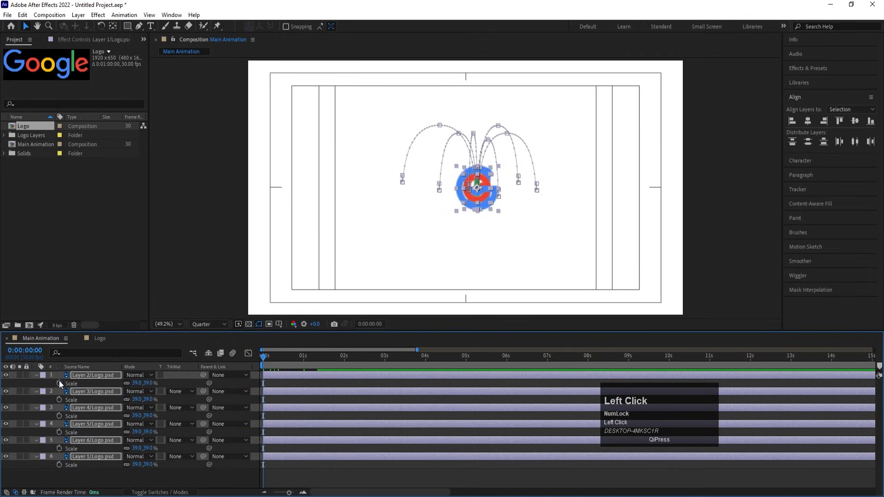
key("u")
key("k")
key("k")
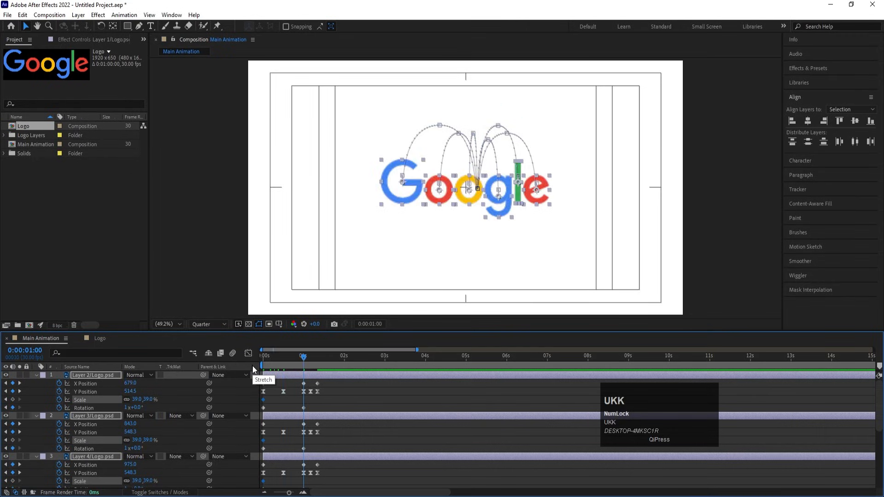
left_click(13, 399)
left_click_drag(280, 360, 141, 360)
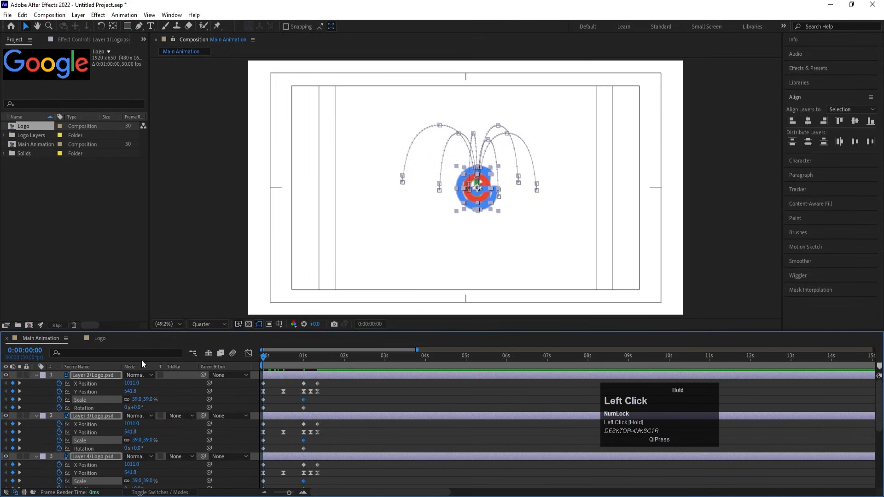
left_click(133, 399)
type("5")
key("Return")
- Preview the letters spinning and growing into the logo, and return to 0:00:00:00
key("space")
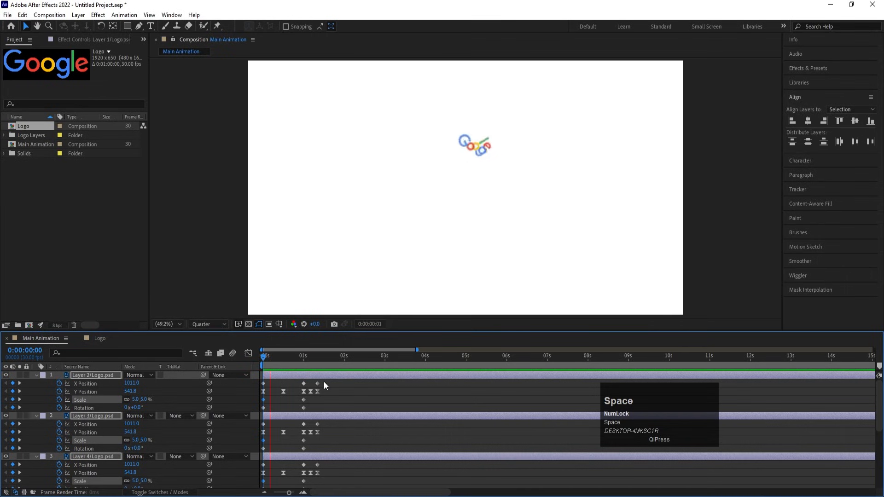
left_click(283, 358)
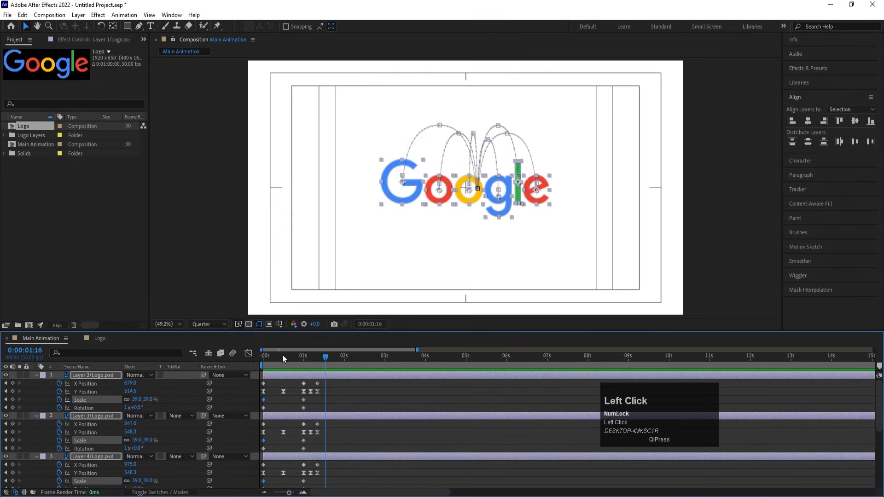
left_click_drag(283, 358, 199, 364)
- Select all keyframes of the letter layers, compress them proportionally so the last ones fall at 0:00:01:00, and preview the timing
key("equal")
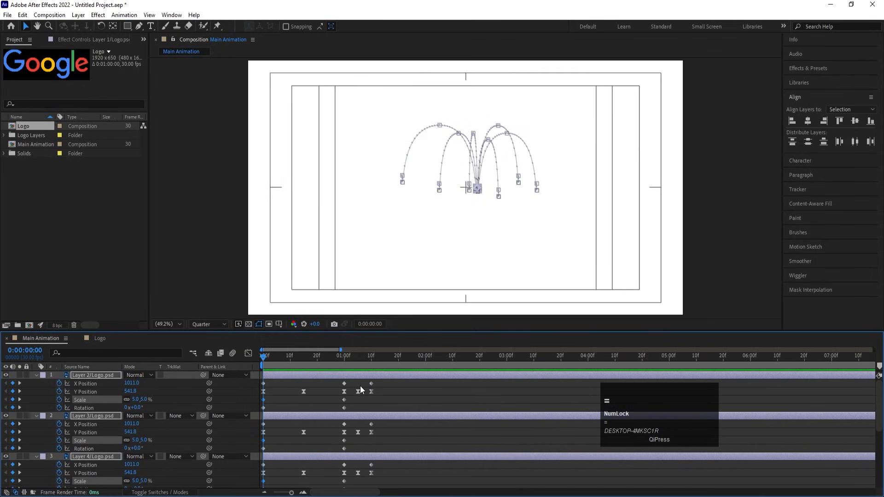
key("equal")
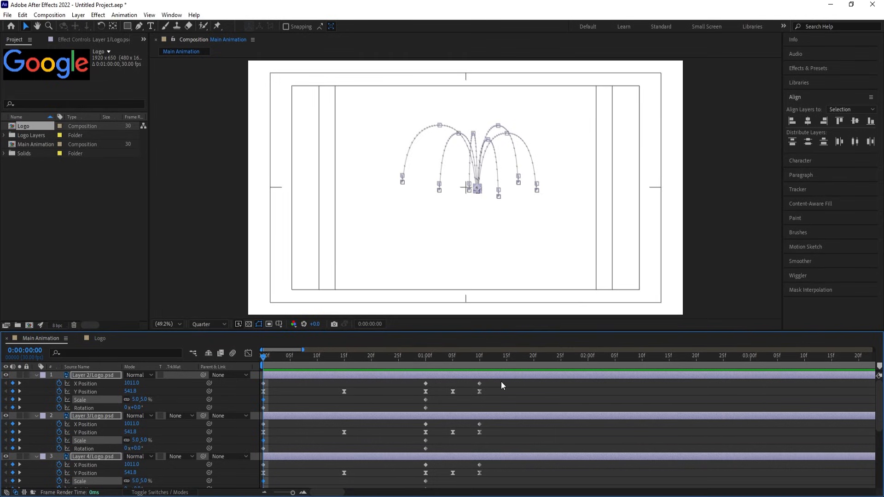
left_click_drag(512, 389, 303, 468)
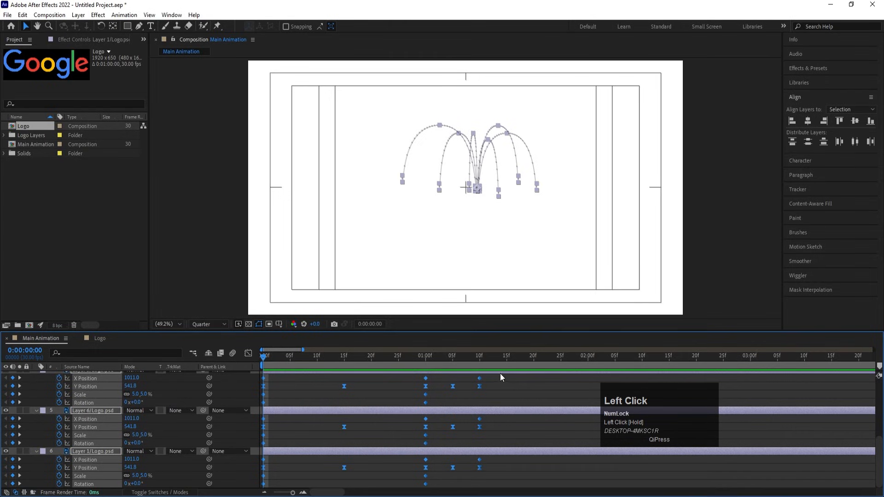
left_click_drag(479, 377, 424, 376)
key("space")
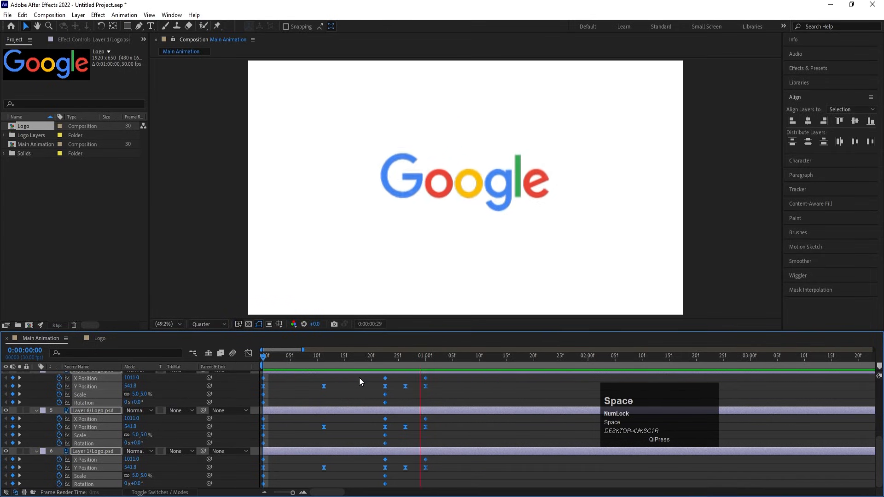
key("space")
left_click(377, 360)
key("space")
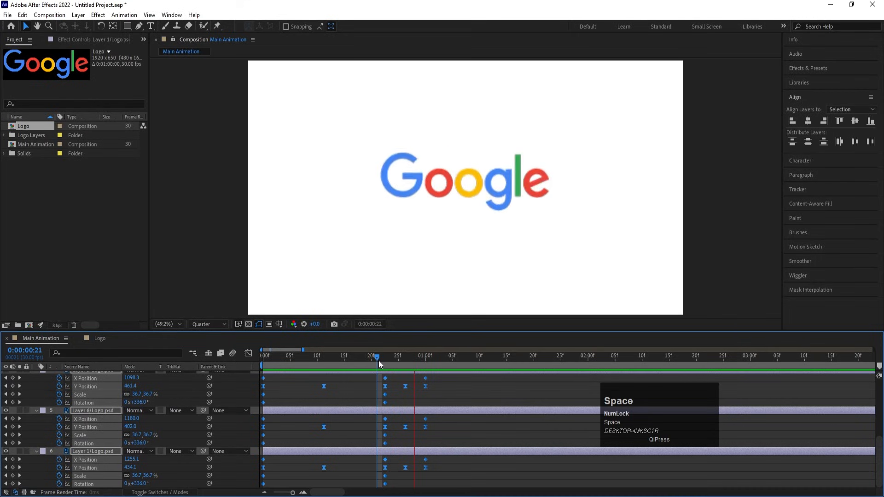
- Compress all selected keyframes further so the last ones fall at 0:00:00:20, and preview the faster animation from the start
key("space")
left_click_drag(425, 377, 371, 376)
key("space")
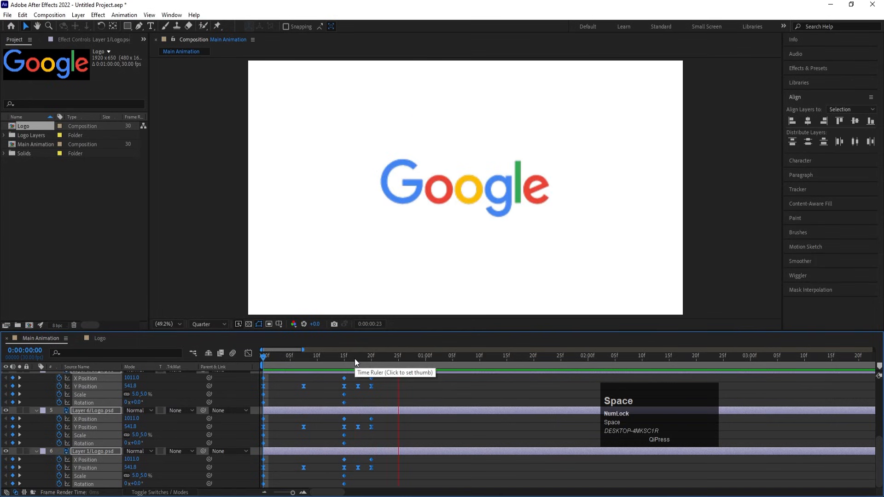
key("space")
left_click_drag(274, 358, 255, 359)
key("space")
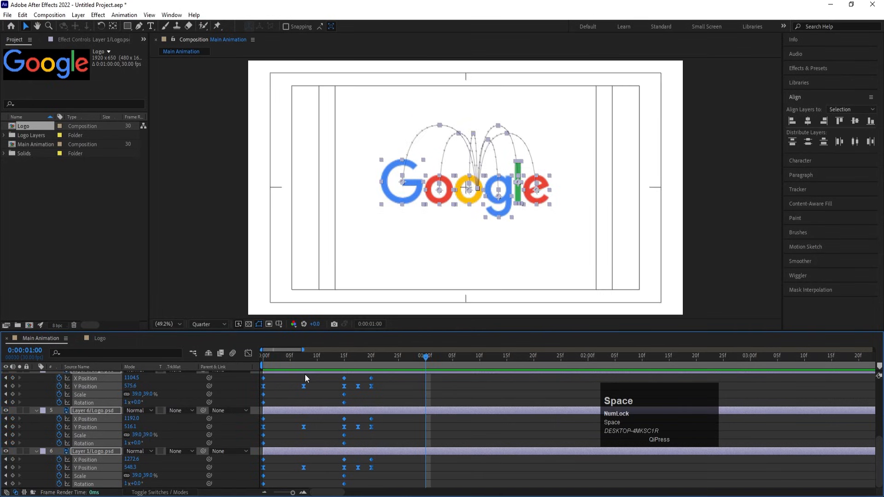
- Collapse the letter layers and stagger their starts by one frame each in the order Layer 1, 5, 3, 4, 2, 6
scroll(318, 381, "up", 3)
key("u")
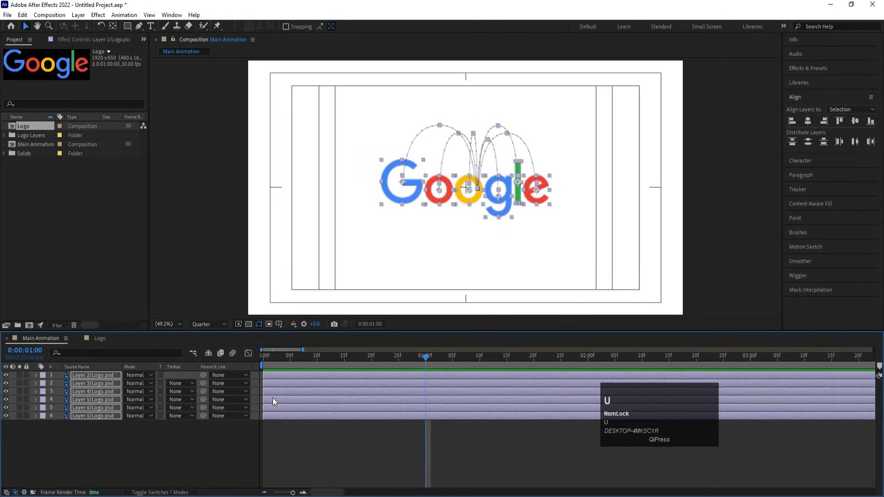
left_click(284, 409)
mouse_move(283, 410)
left_mouse_down()
mouse_move(304, 409)
mouse_move(277, 400)
mouse_move(297, 394)
mouse_move(283, 386)
mouse_move(294, 377)
mouse_move(301, 378)
mouse_move(299, 407)
left_mouse_up()
- Preview the staggered letter animation from 0:00:00:00
key("space")
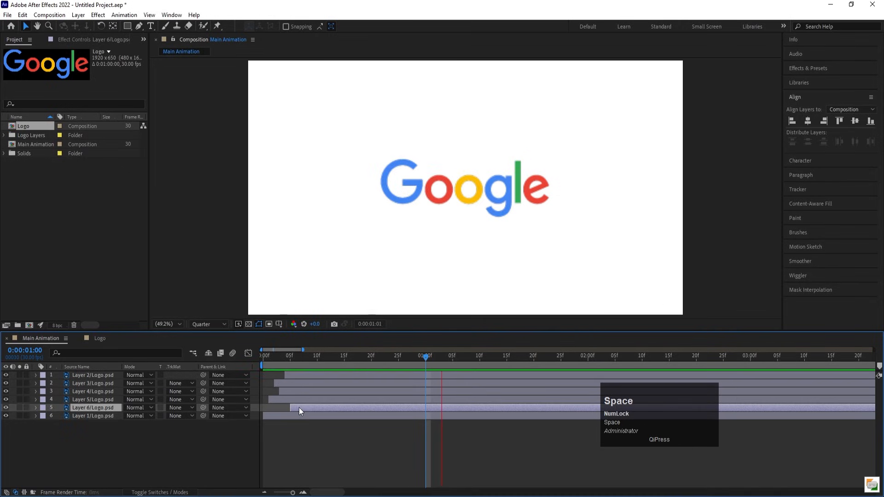
left_click(263, 357)
key("space")
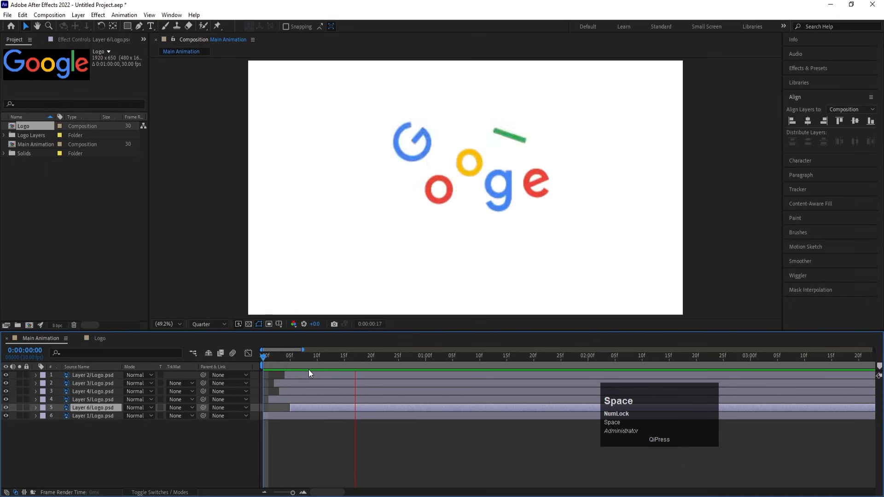
left_click(185, 445)
- Enable motion blur on all six letter layers
key("F4")
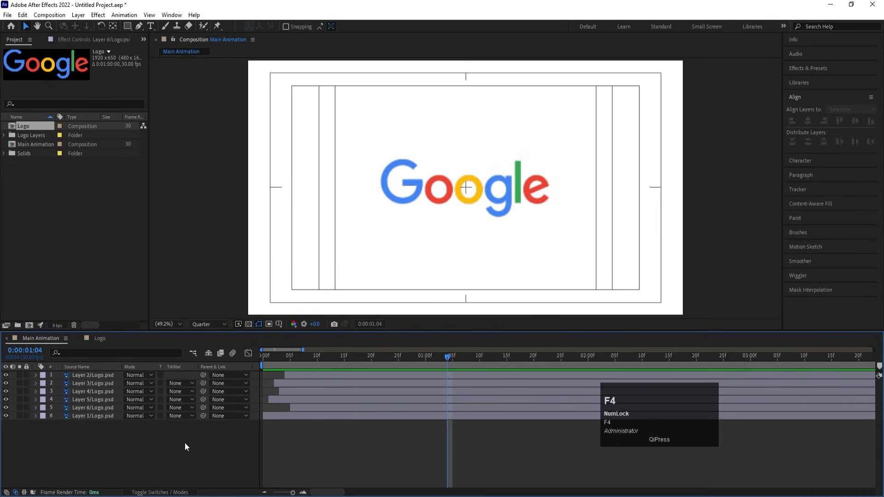
key("ctrl+a")
left_click(161, 419)
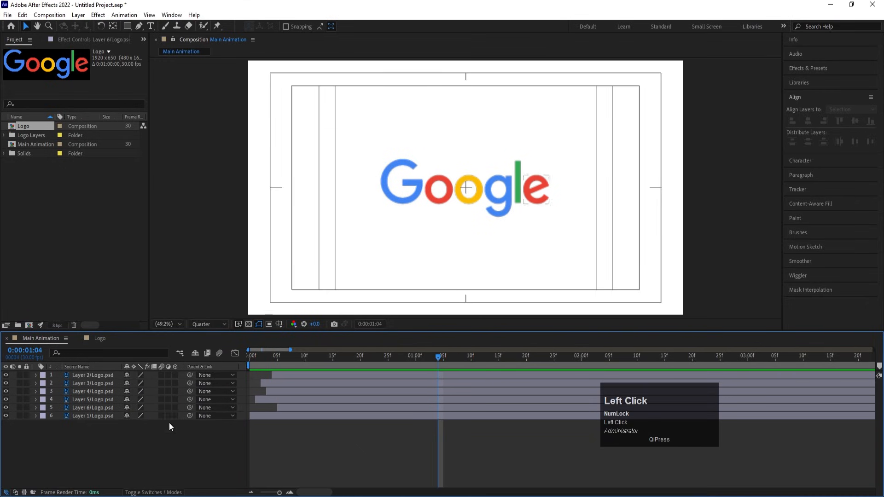
key("ctrl+a")
left_click(161, 417)
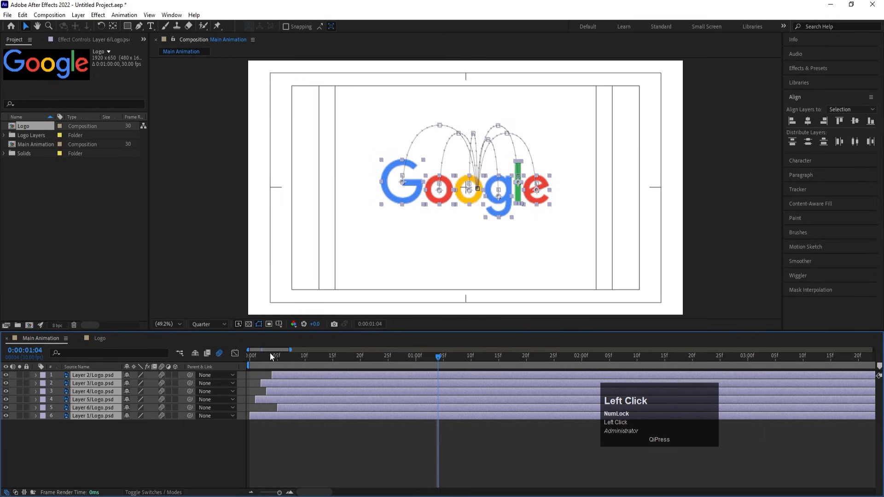
- Preview the letter animation with motion blur from 0:00:00:00
key("space")
key("space")
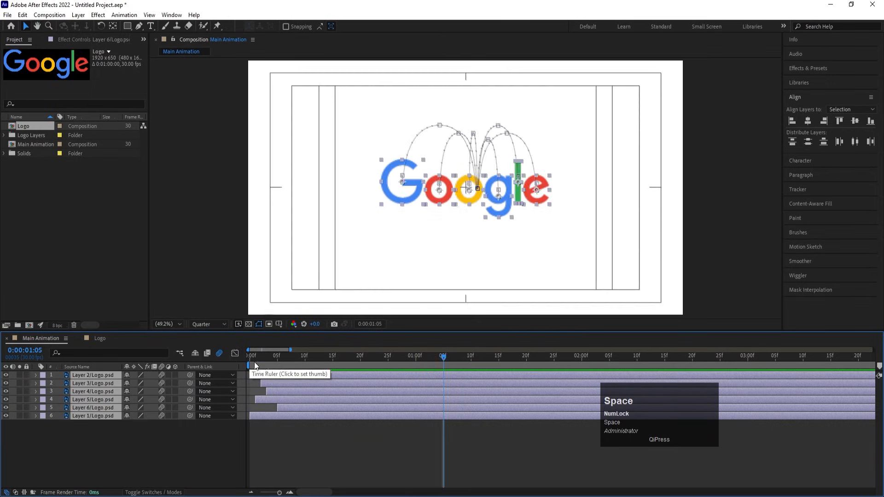
left_click(252, 362)
key("space")
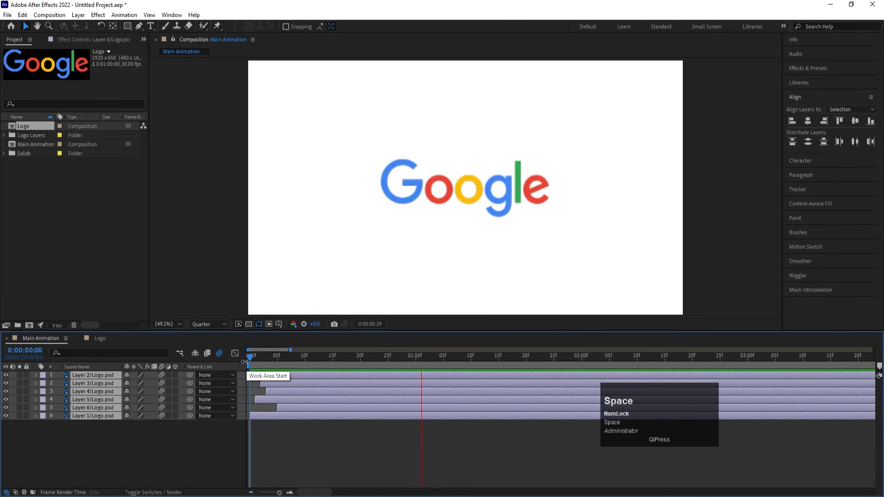
left_click(70, 448)
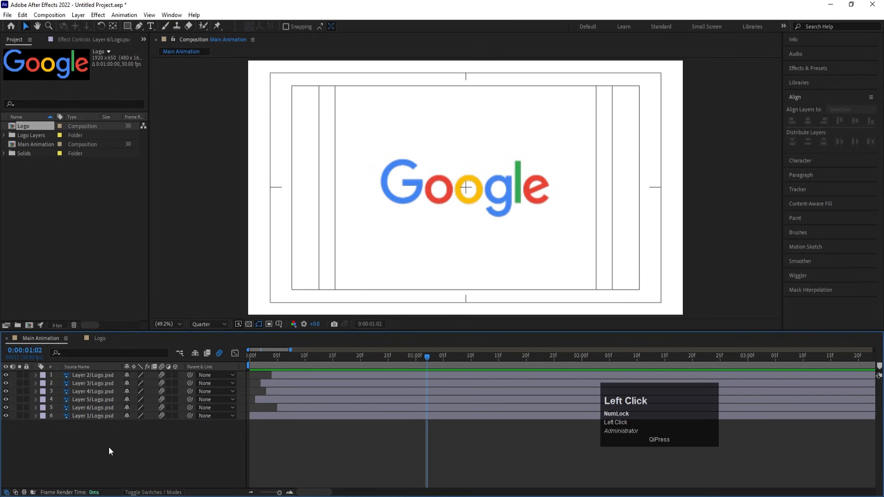
- Set the composition preview resolution to Full
left_click_drag(109, 447, 79, 369)
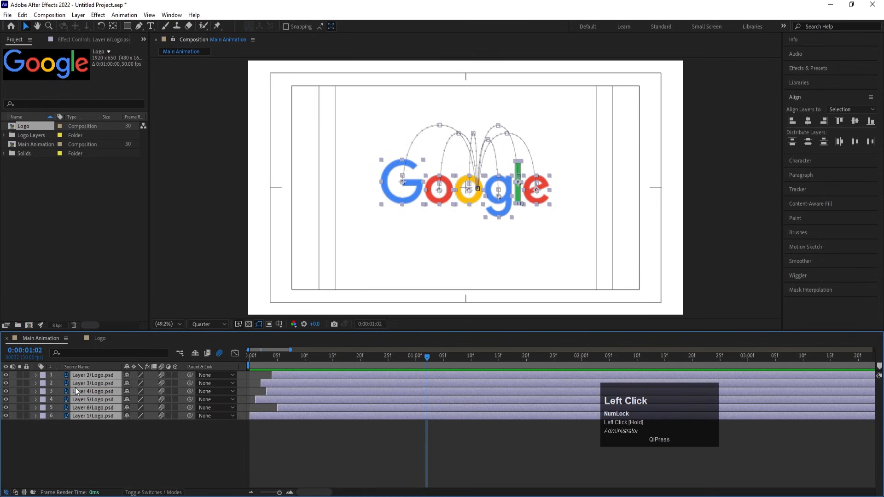
left_click(201, 323)
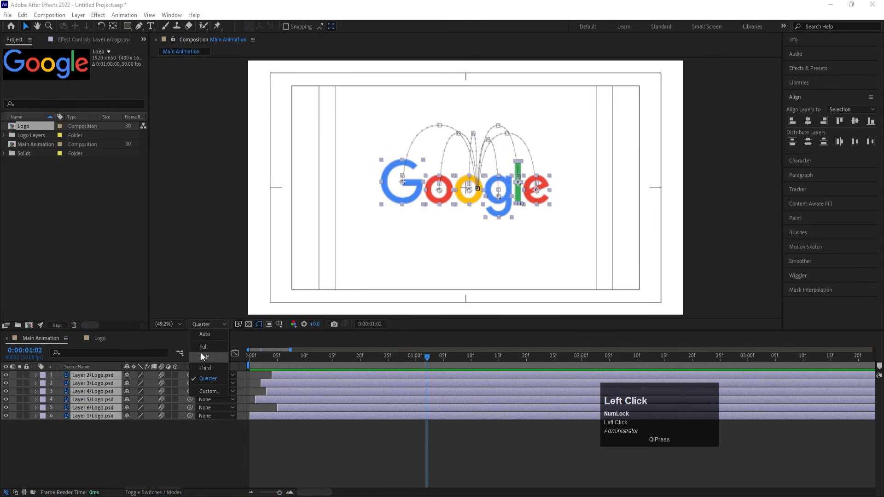
left_click(201, 349)
left_click(153, 438)
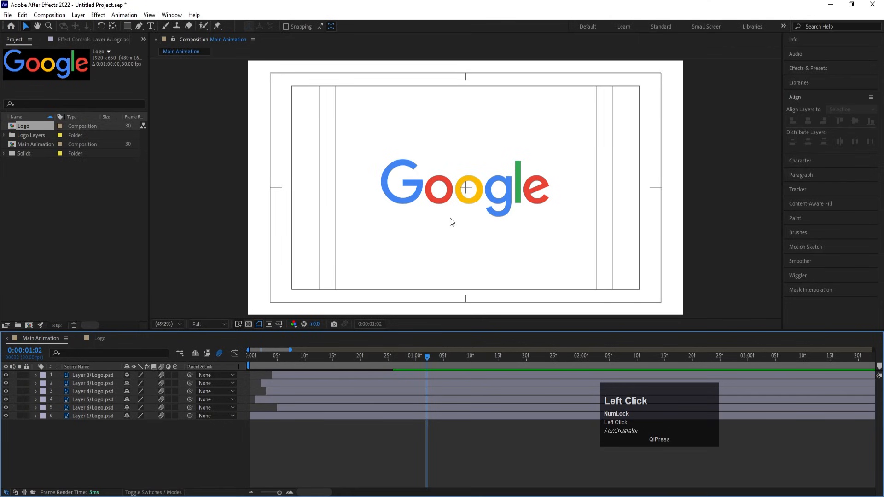
key("grave")
key("grave")
- Pre-compose all six letter layers into a new composition named Logo Animation, moving all attributes into it
left_click_drag(89, 431, 68, 373)
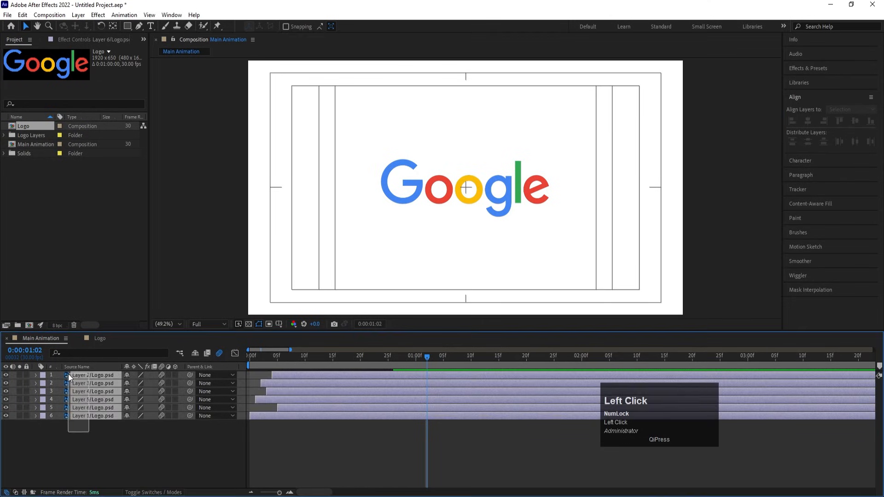
key("ctrl+shift+c")
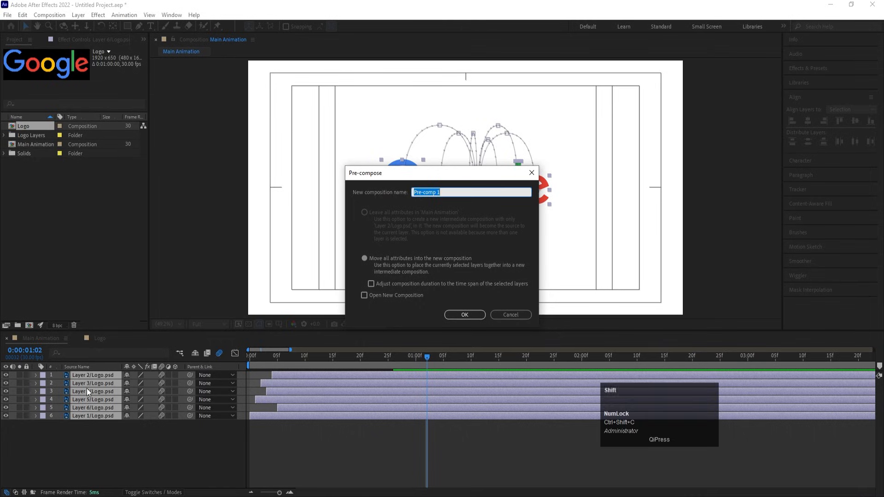
type("Logo Ani")
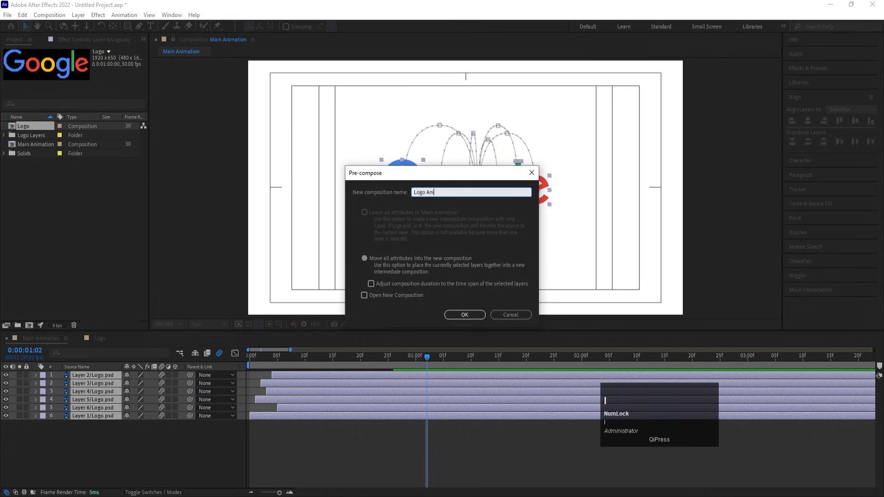
type("mation")
key("Return")
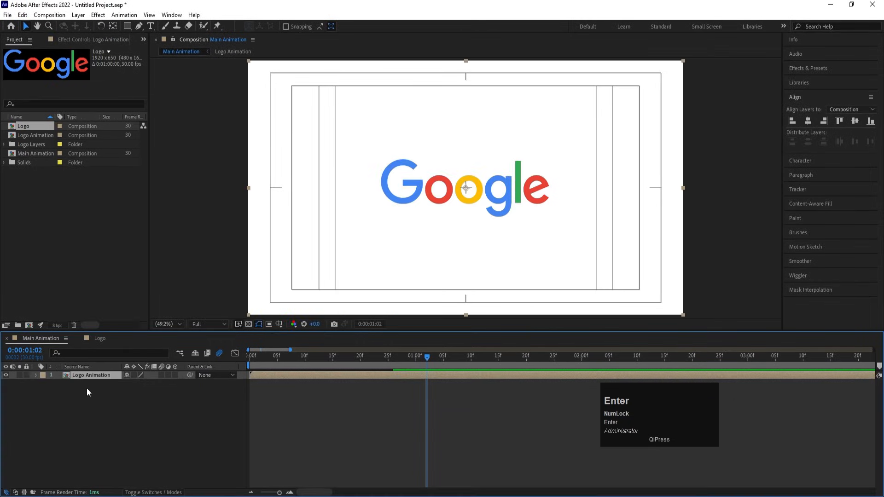
- Hide the Logo Animation layer and add the Logo composition above it in the Main Animation timeline
left_click(83, 388)
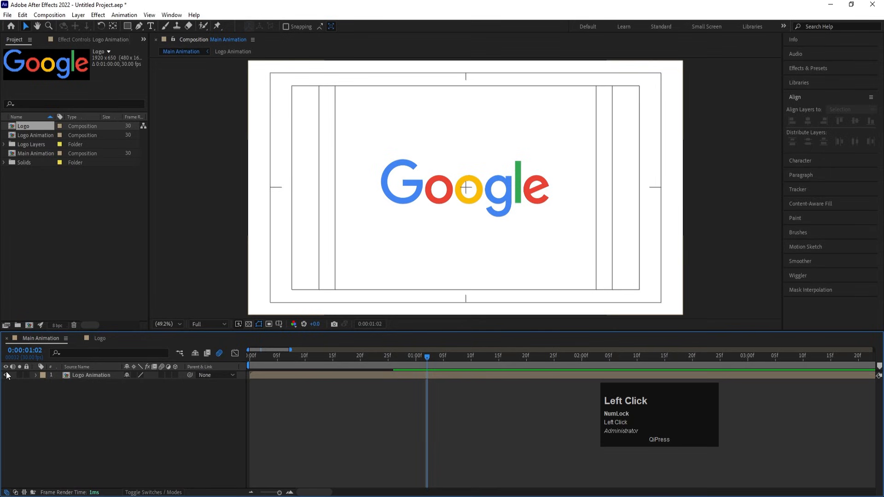
left_click(7, 375)
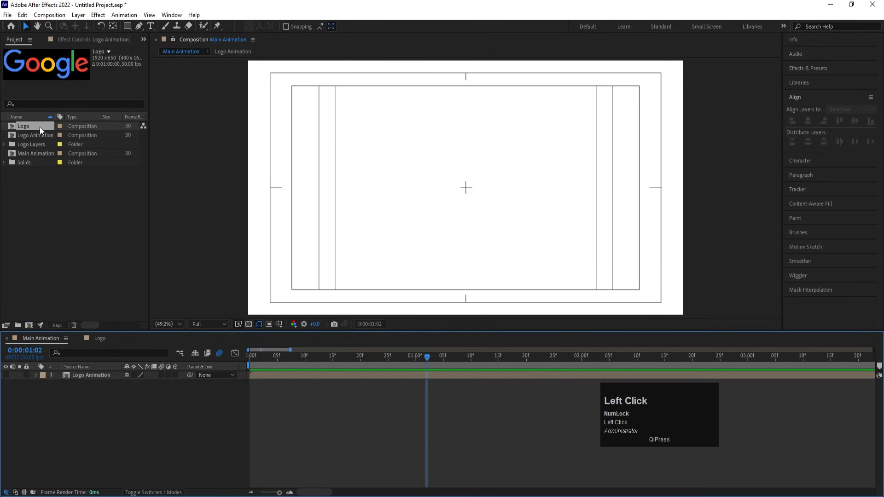
left_click_drag(40, 126, 109, 384)
- Scale the Logo layer to 35%, move it to the upper-right corner of the frame and lock it as a colour reference
key("s")
key("v")
left_click_drag(411, 187, 535, 91)
left_click(67, 409)
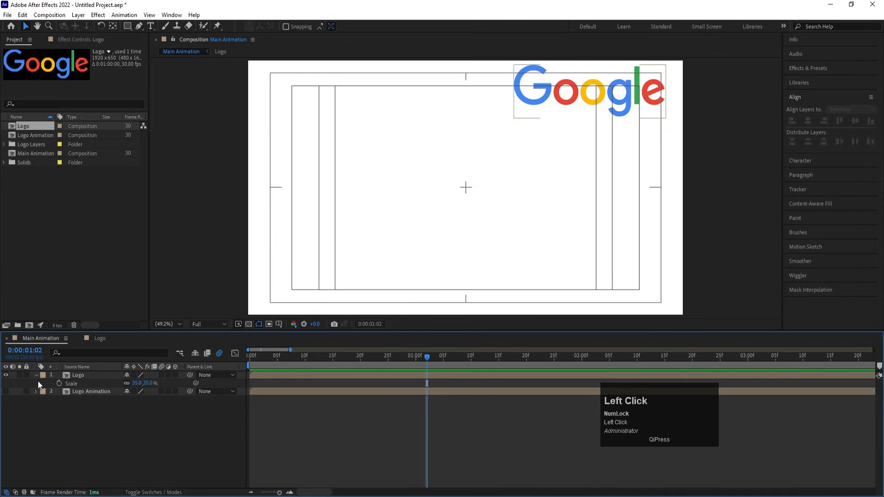
- Draw a large circle near the frame's centre with the Ellipse tool, filled with blue 4285F4 sampled from the logo's G
left_click(124, 15)
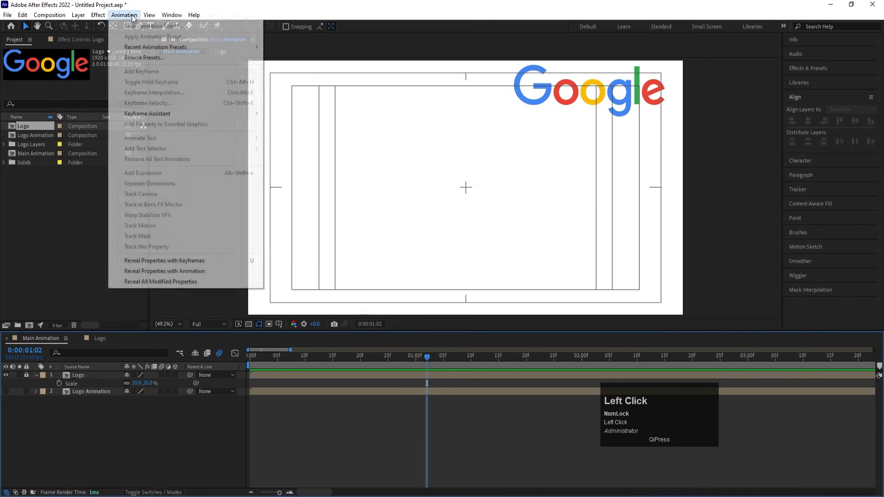
mouse_move(149, 14)
left_click(190, 4)
left_click_drag(127, 27, 157, 50)
left_click(288, 26)
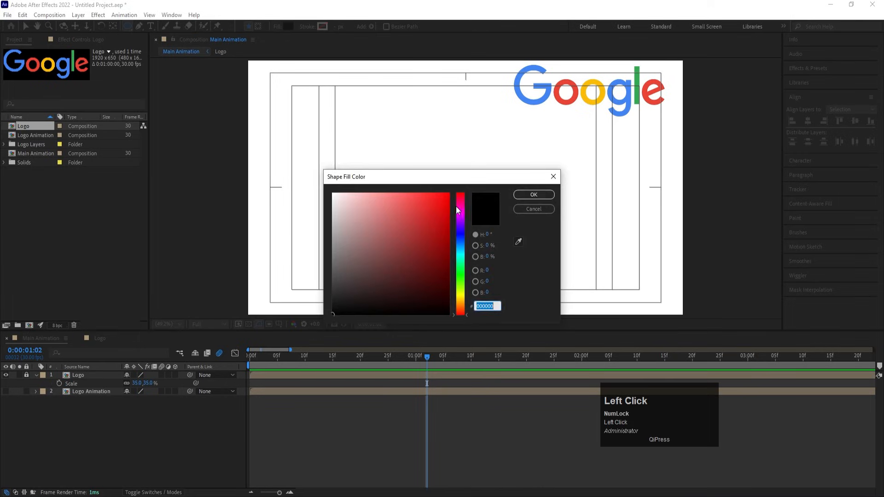
left_click(518, 243)
left_click(548, 95)
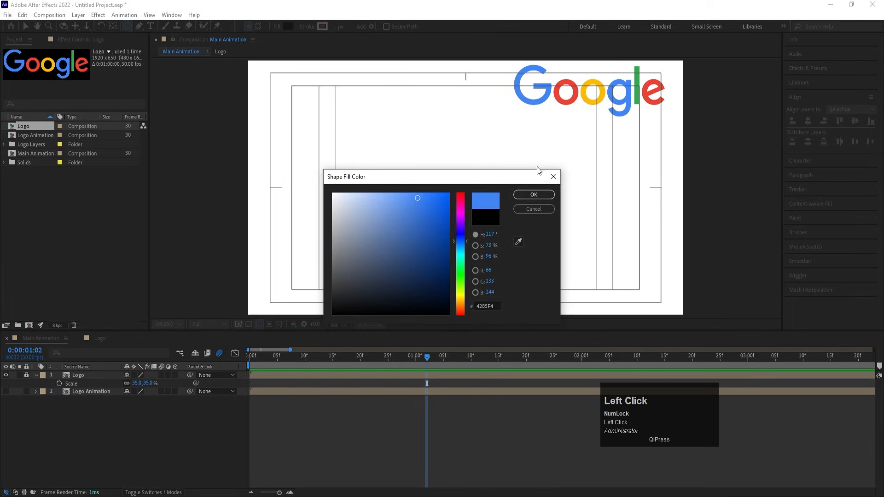
left_click(533, 194)
left_click_drag(406, 131, 529, 259)
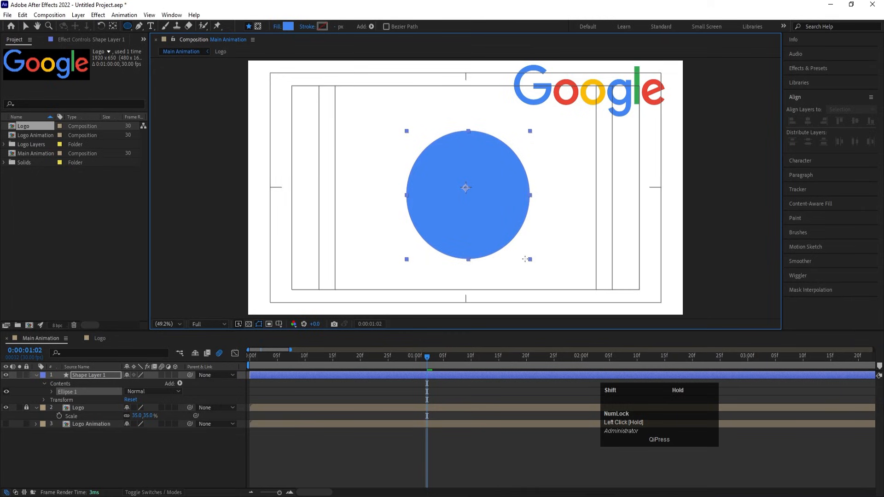
- Centre the circle's anchor point on its shape and align the layer horizontally and vertically to the composition's centre
left_click(105, 449)
left_click(82, 374)
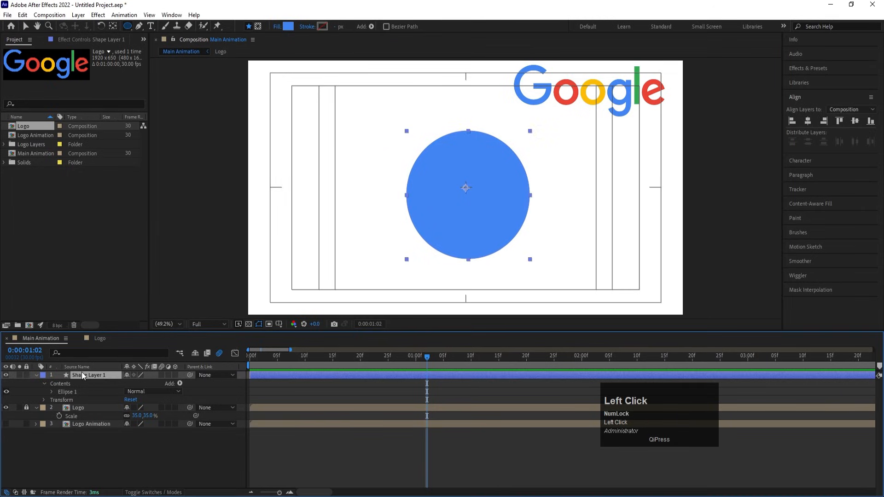
key("ctrl")
key("ctrl+alt+Home")
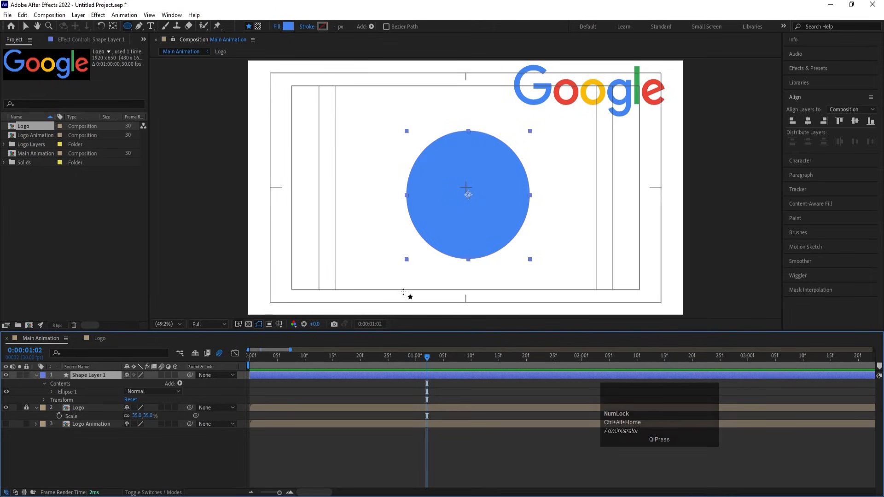
left_click(808, 121)
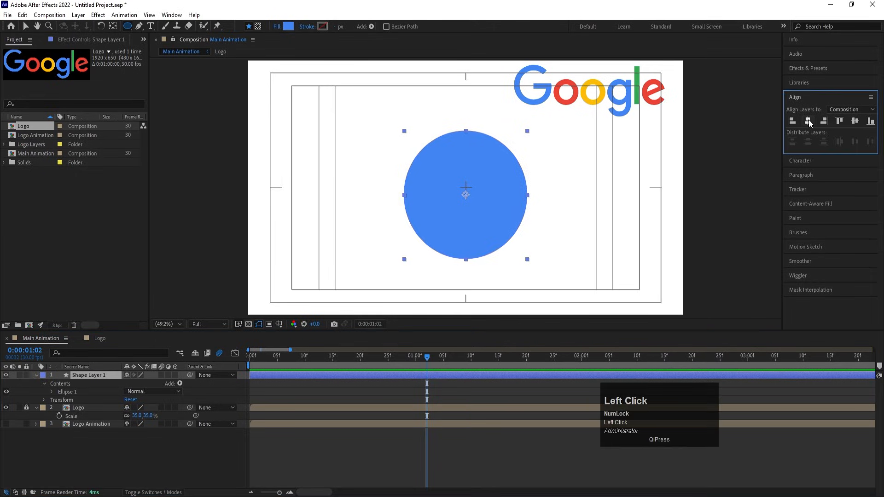
left_click(852, 121)
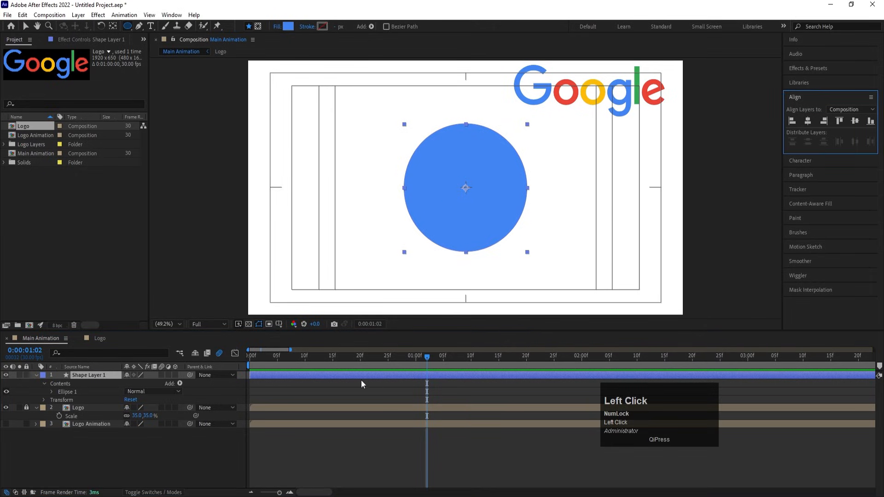
- Return to 0:00:00:00 and apply the Radial Wipe effect to the blue circle's shape layer
left_click_drag(268, 356, 203, 359)
left_click(269, 399)
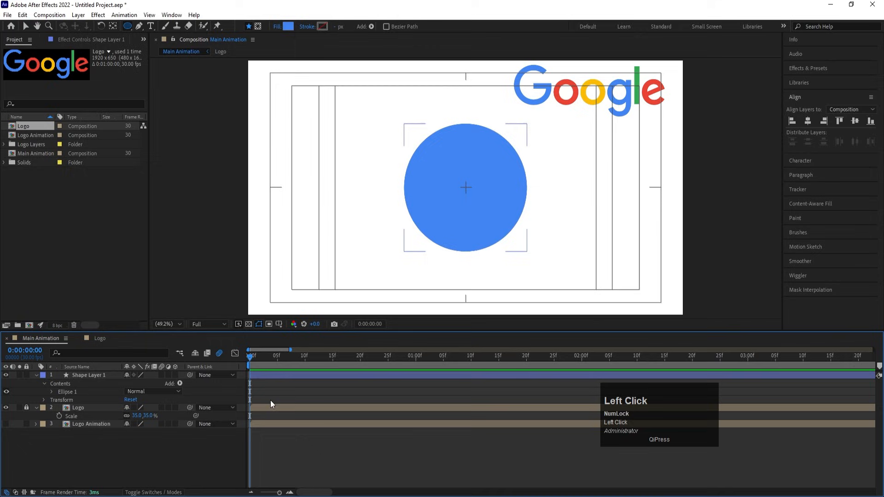
left_click(258, 378)
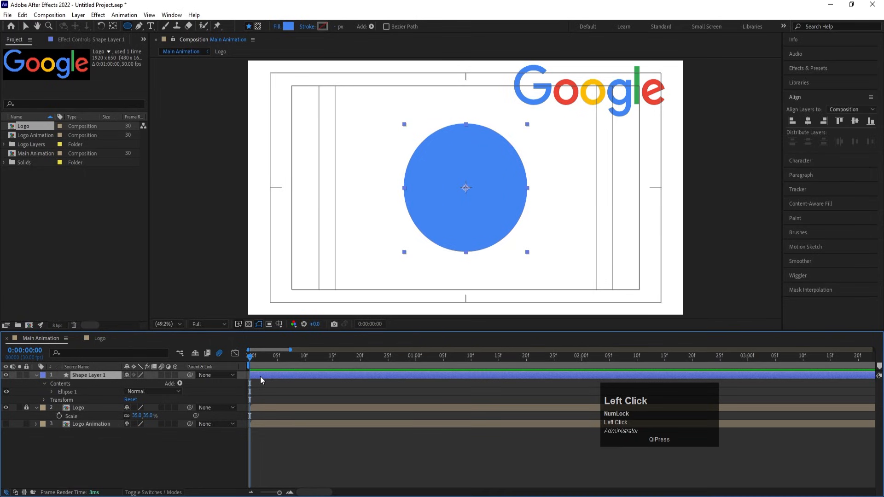
key("v")
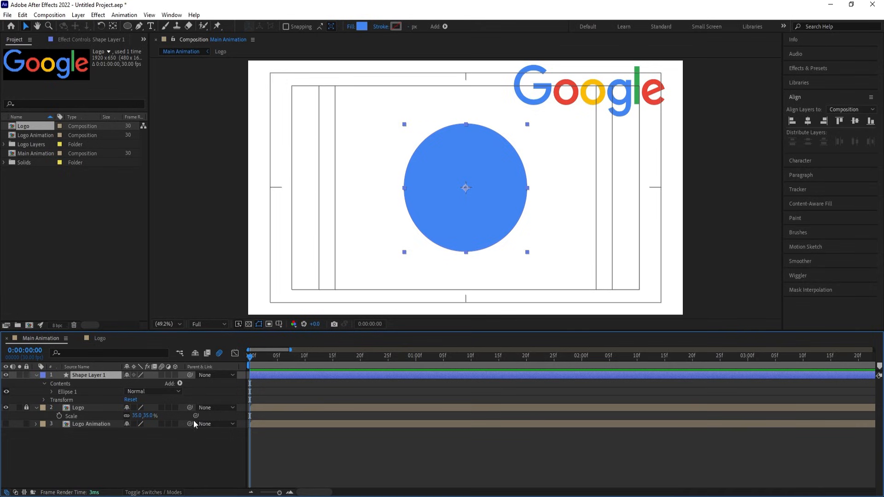
left_click(257, 394)
left_click(258, 378)
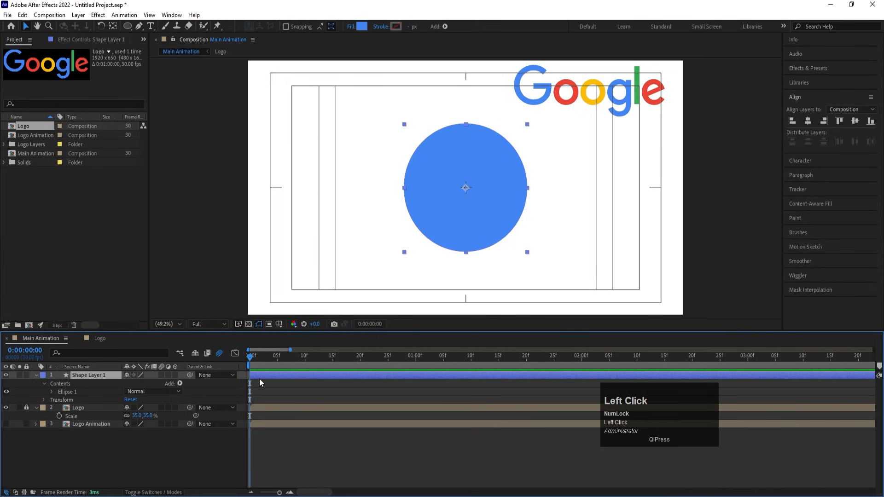
left_click(804, 70)
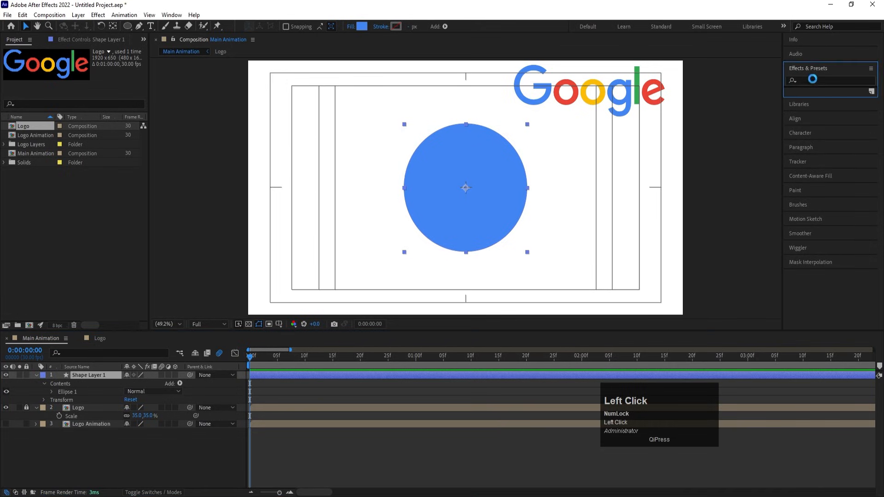
left_click(813, 80)
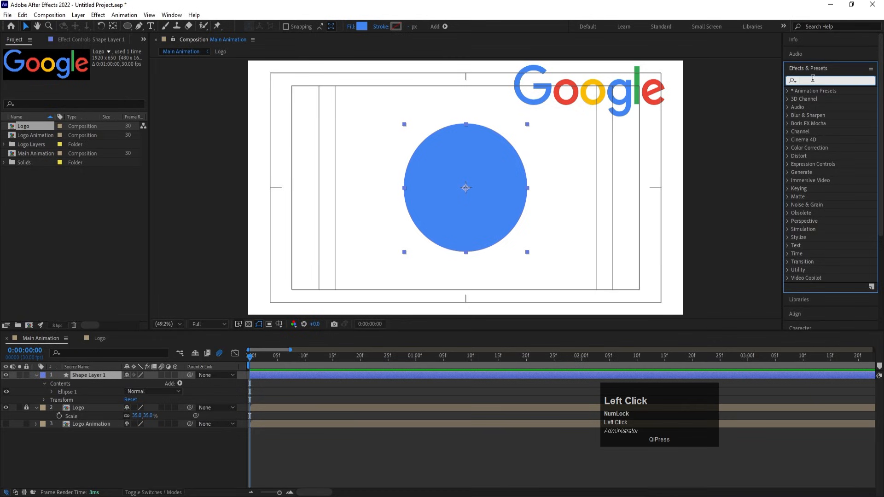
type("radi")
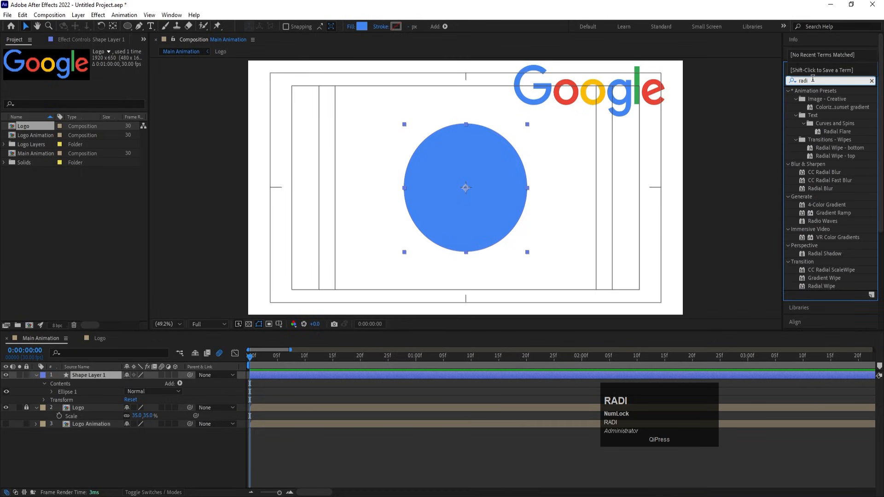
left_click(821, 285)
double_click(821, 285)
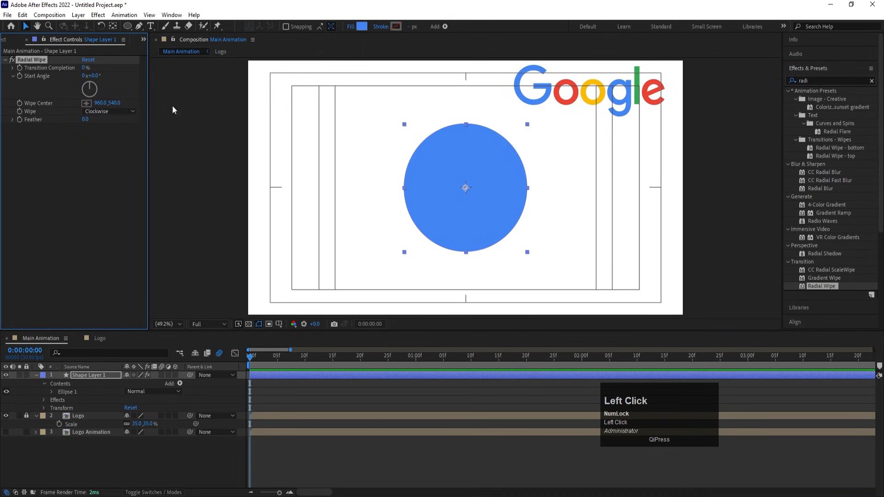
- Set the Radial Wipe's Transition Completion to 97% and its wipe direction to Counterclockwise
mouse_move(83, 68)
left_mouse_down()
mouse_move(125, 68)
mouse_move(87, 68)
left_mouse_up()
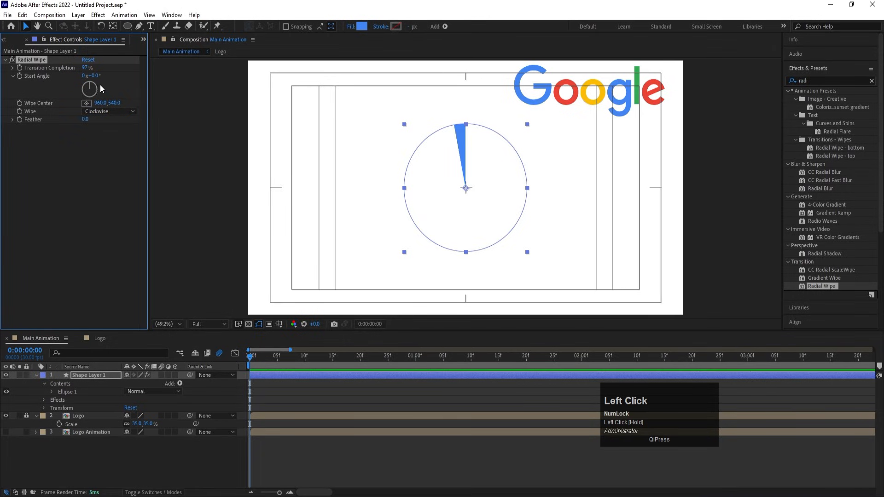
left_click(93, 109)
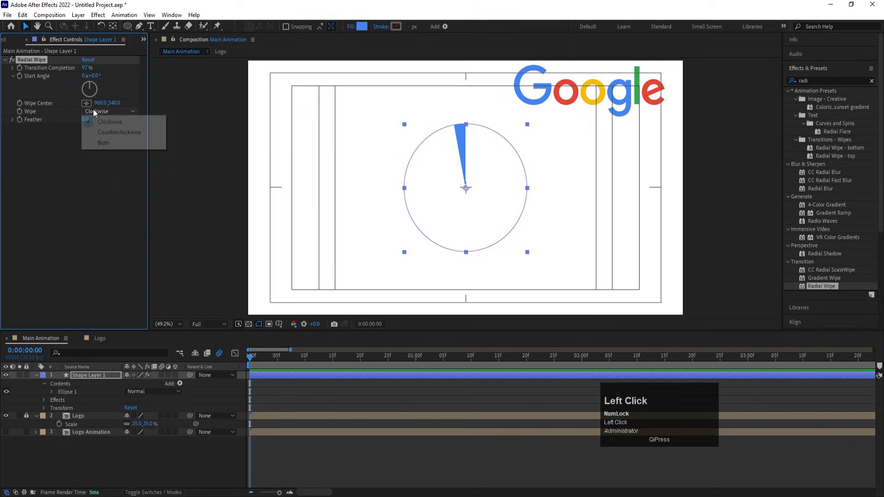
left_click(117, 135)
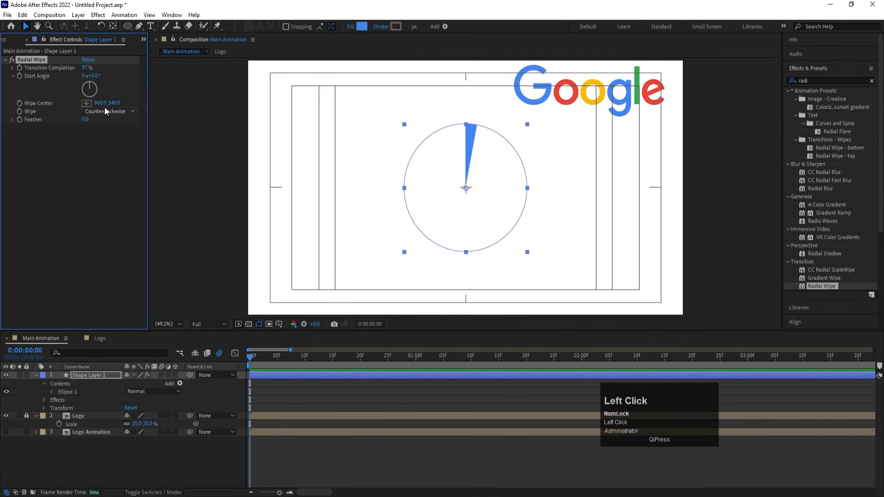
- Set the blue circle's Transition Completion to 100% and add its first keyframe at 0:00:00:00
left_click_drag(87, 69, 108, 65)
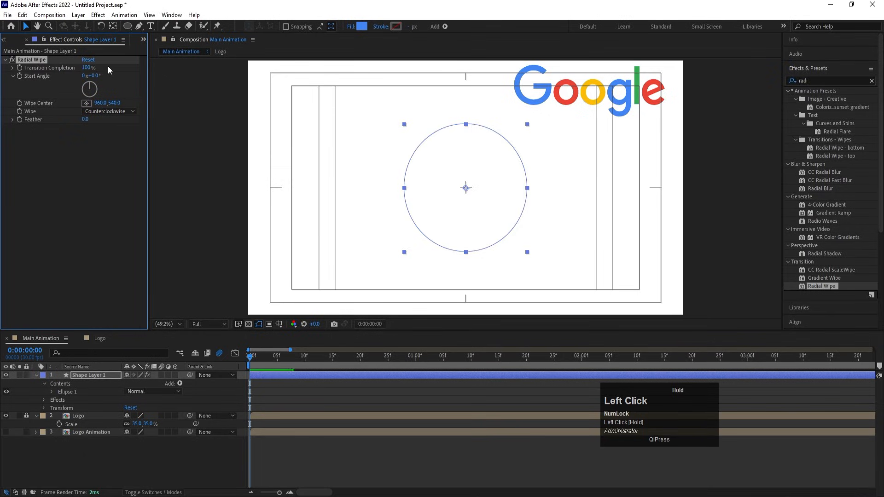
left_click(20, 68)
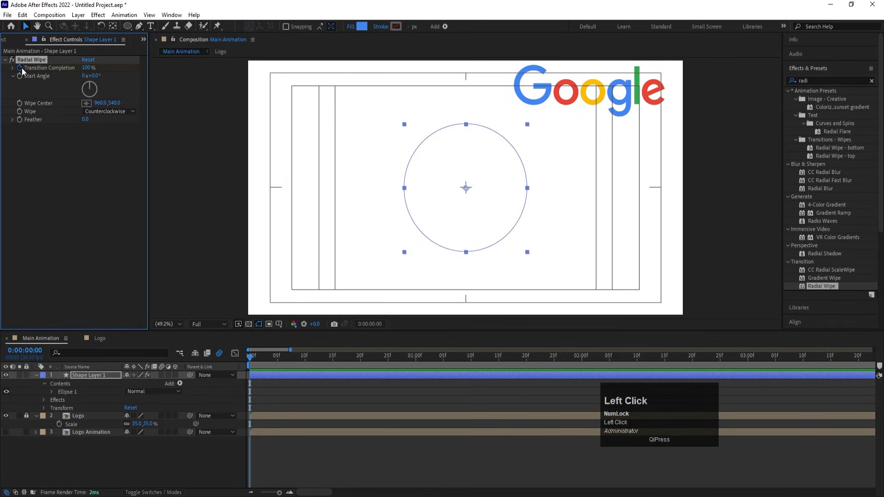
key("u")
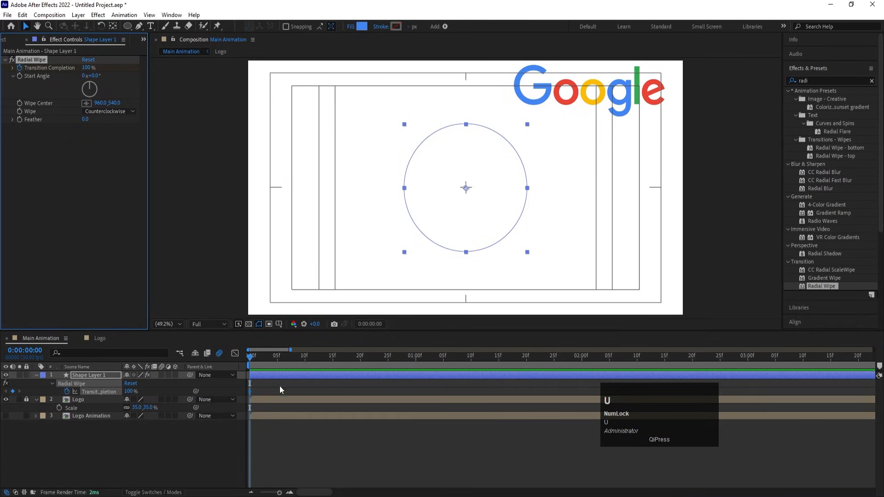
- Keyframe the blue circle's Transition Completion at 0% at 0:00:00:20
left_click(304, 359)
left_click_drag(355, 361, 360, 361)
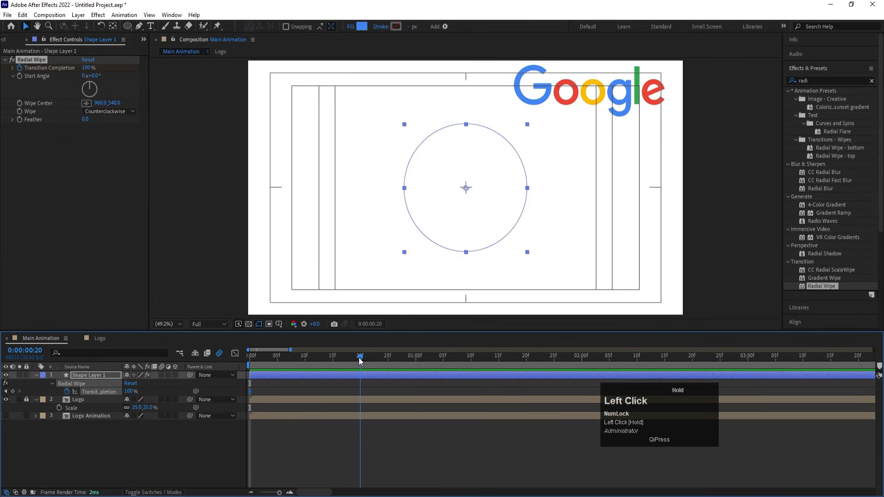
left_click_drag(131, 396, 66, 387)
left_click(99, 452)
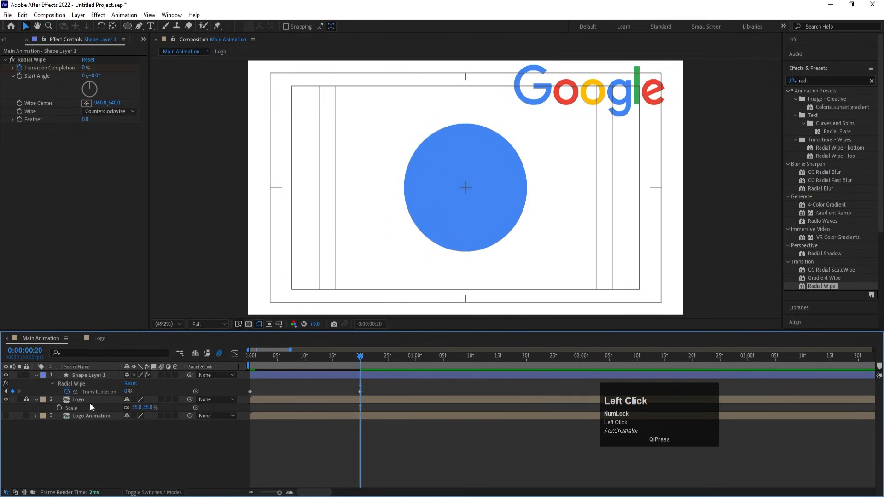
- Duplicate the blue circle layer and fill the copy with red EA4335 sampled from the logo's first o
left_click(82, 375, "ctrl")
key("ctrl+d")
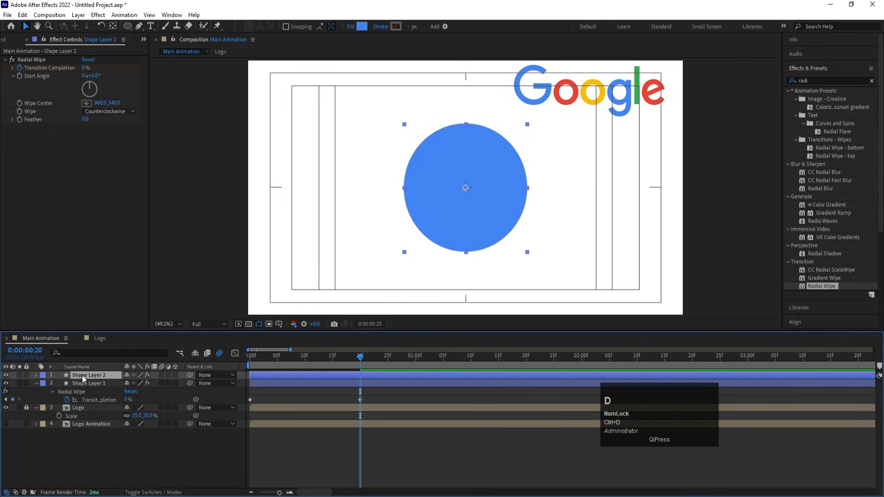
left_click(362, 29)
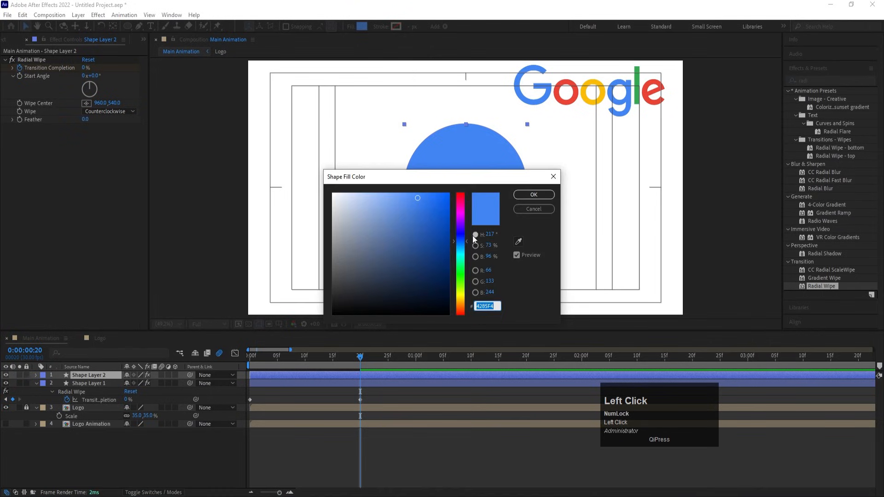
left_click(517, 242)
left_click(573, 105)
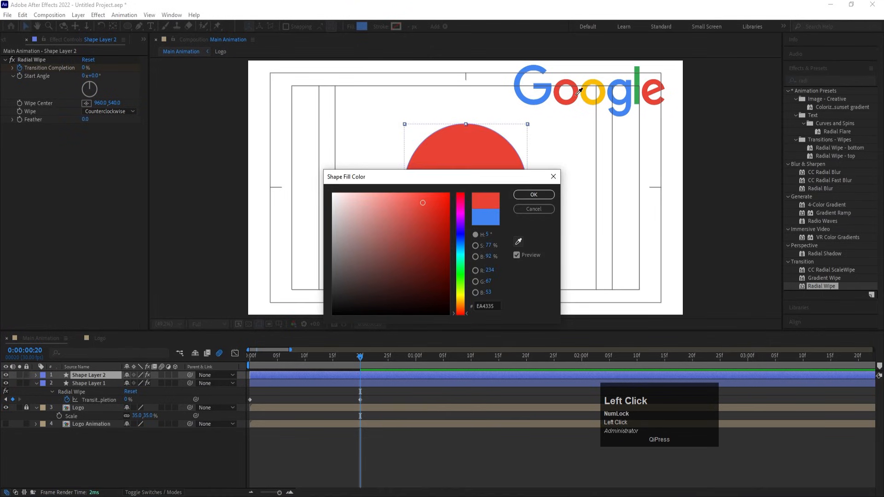
left_click(521, 195)
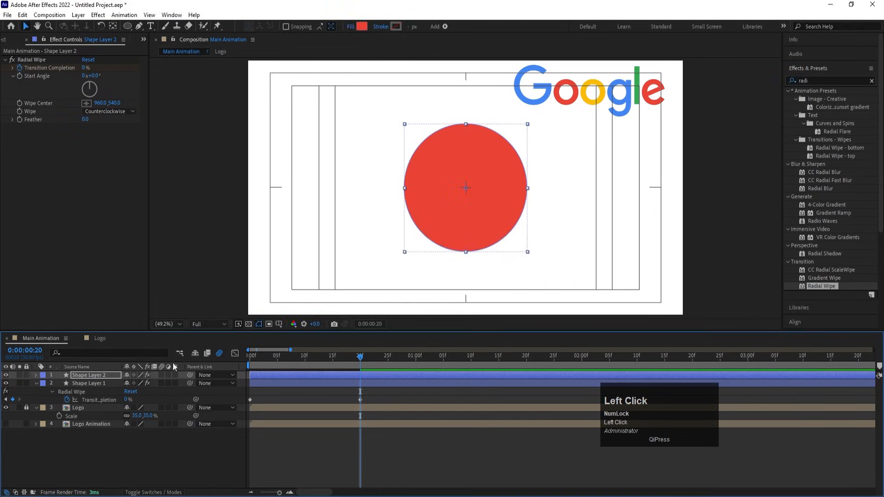
- Set the red circle's Transition Completion to 15% at 0:00:00:20
left_click(85, 369)
left_click(89, 377)
key("u")
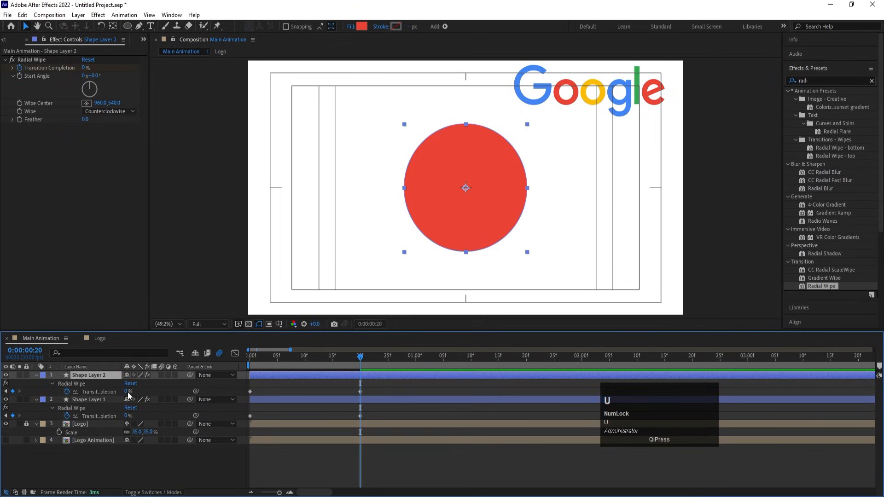
left_click_drag(129, 392, 134, 392)
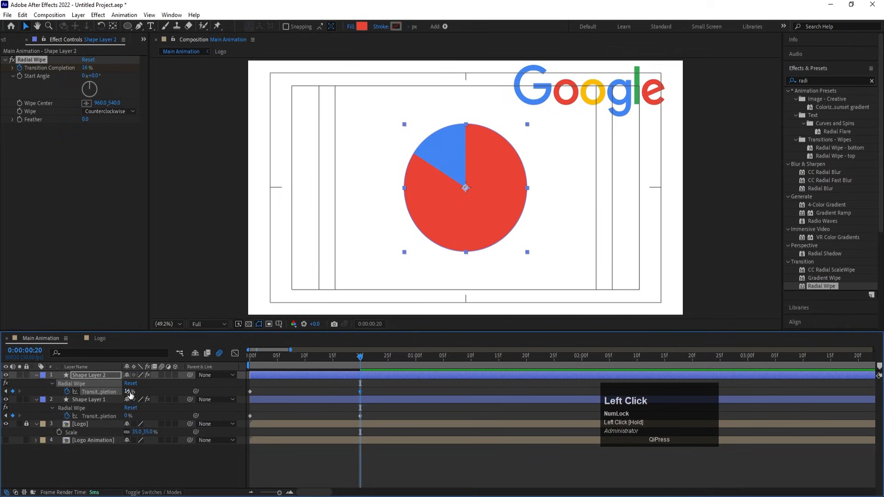
key("Return")
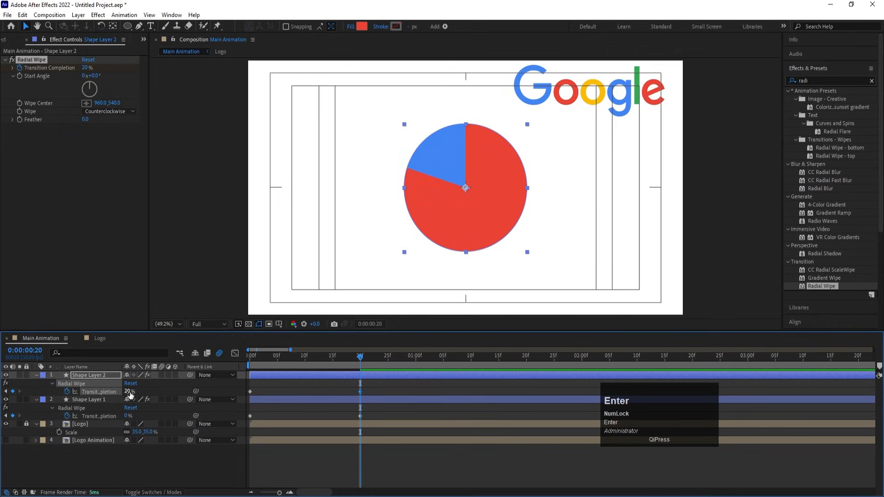
left_click(129, 391)
type("15")
key("Return")
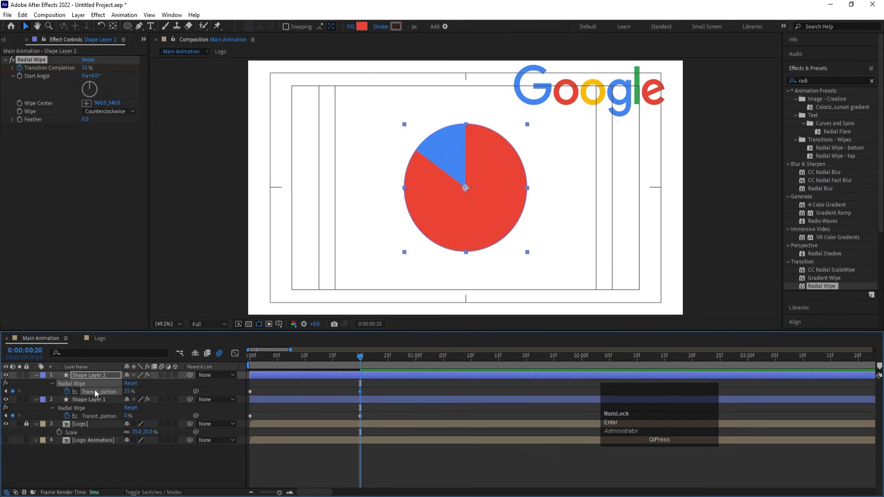
- Duplicate the red circle layer and fill the copy with yellow FBBC05 sampled from the logo's second o
left_click(81, 375)
key("ctrl+d")
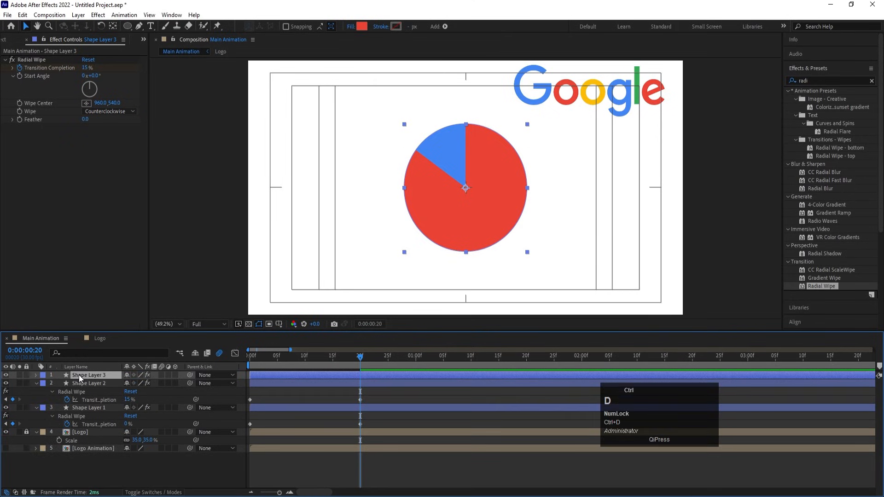
left_click(359, 26)
left_click(518, 242)
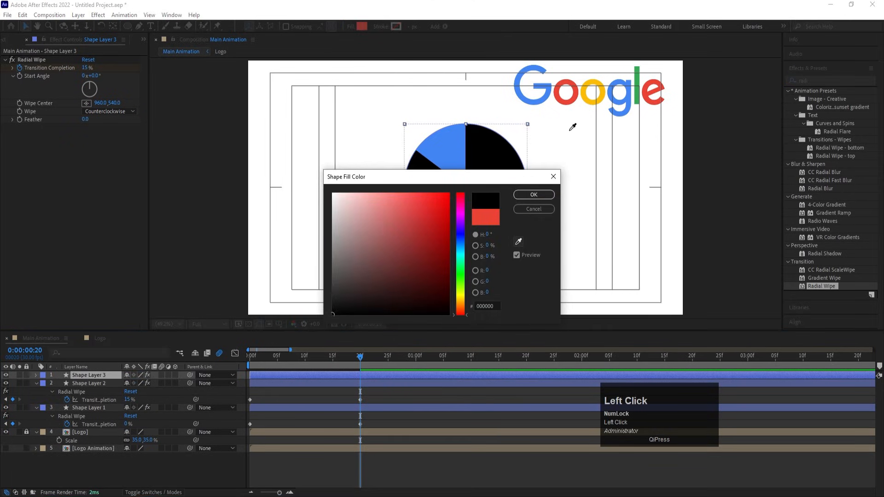
left_click(592, 101)
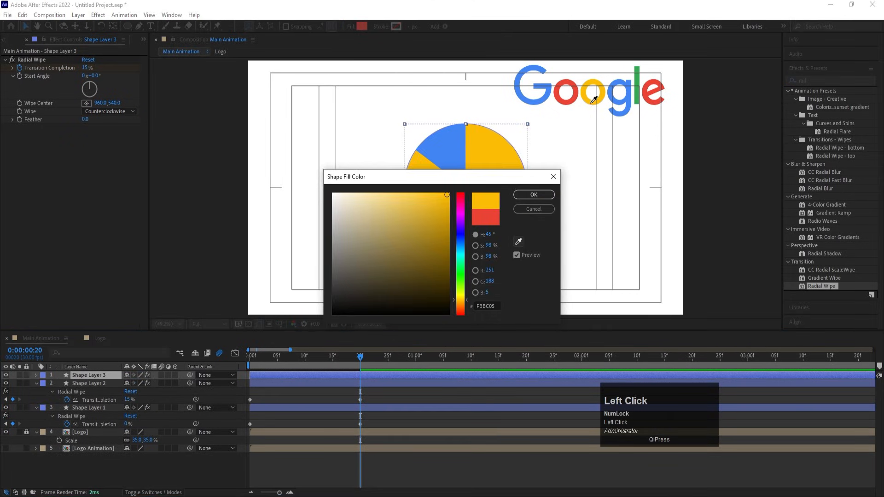
left_click(532, 195)
- Set the yellow circle's Transition Completion to 32% at 0:00:00:20
left_click(90, 375)
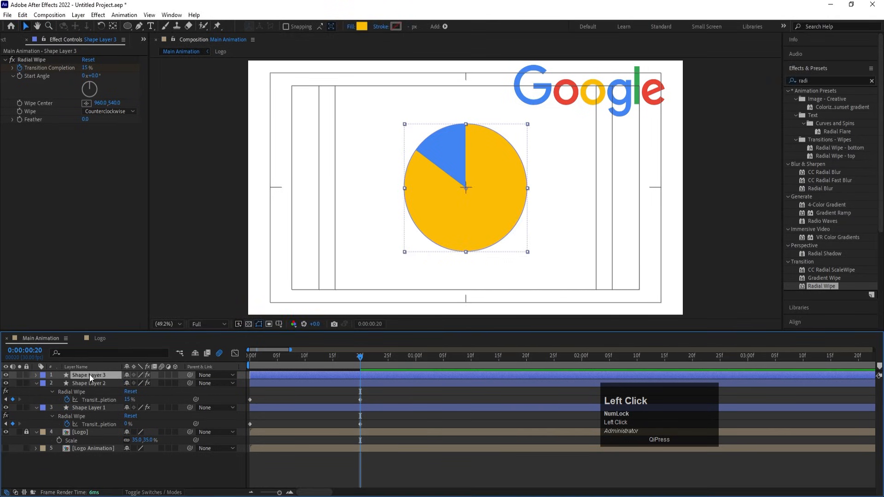
key("u")
left_click_drag(125, 392, 133, 391)
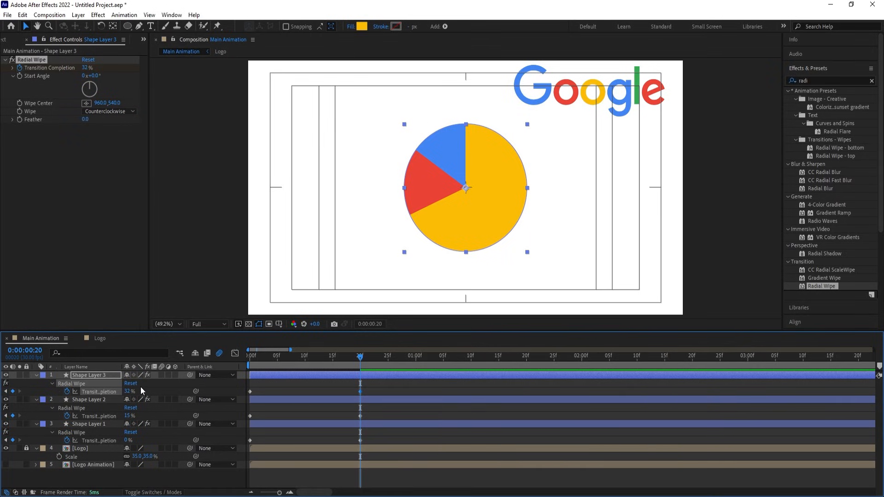
- Duplicate the yellow circle layer and fill the copy with blue 4285F4 sampled from the logo's g
left_click(95, 375)
key("ctrl+d")
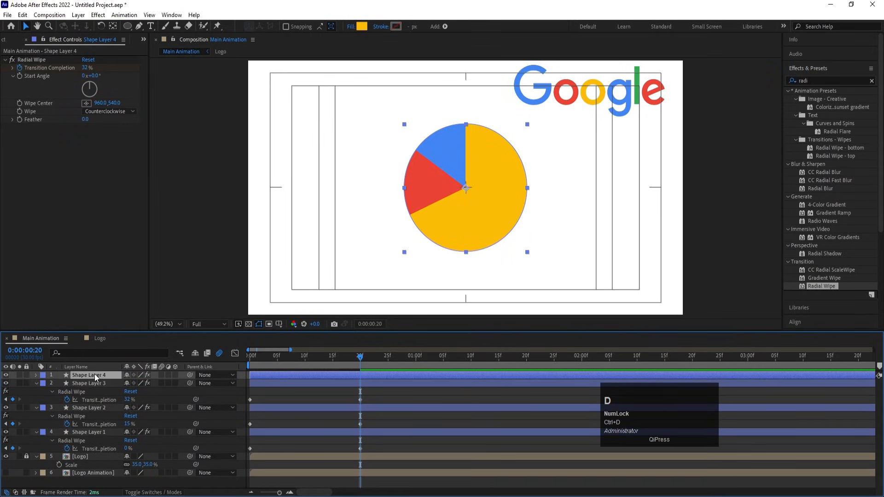
key("u")
left_click(362, 26)
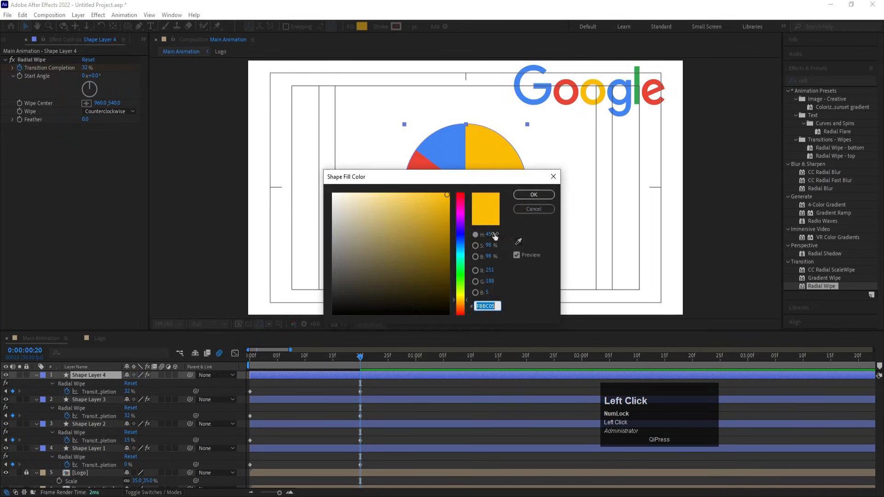
left_click(518, 242)
left_click(611, 91)
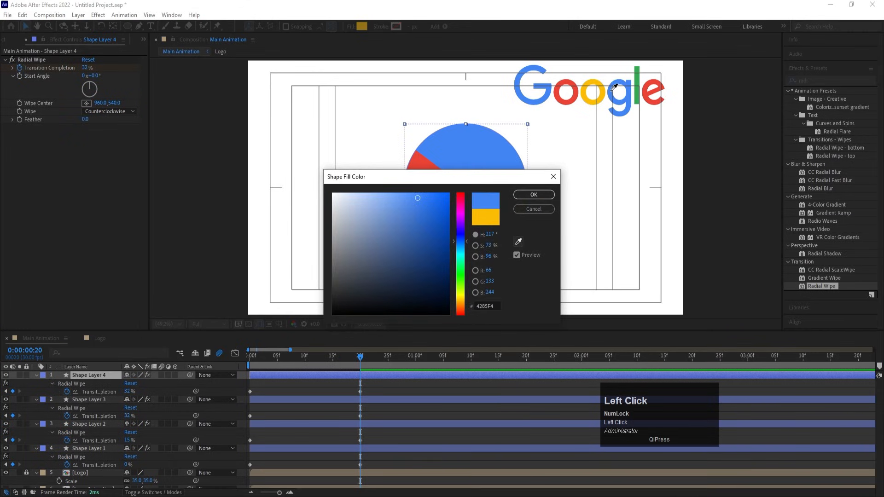
left_click(524, 193)
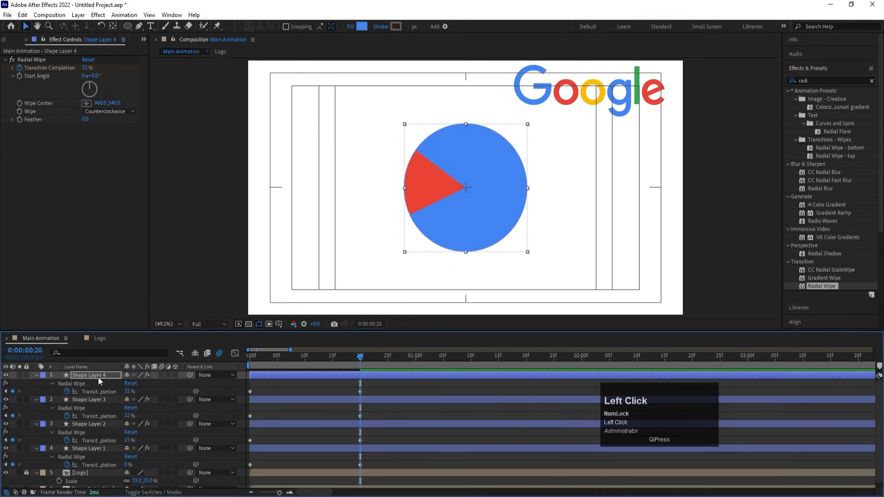
- Set the second blue circle's Transition Completion to 50% at 0:00:00:20
left_click(98, 377)
key("u")
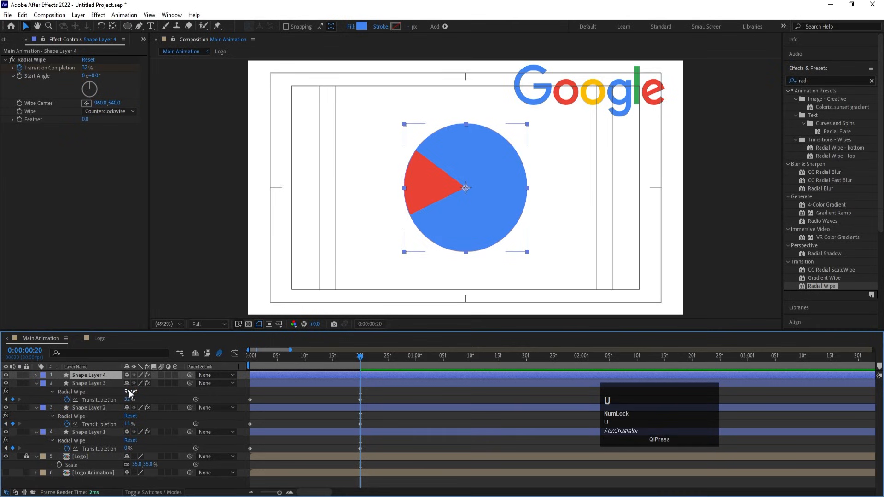
key("u")
left_click_drag(128, 395, 134, 392)
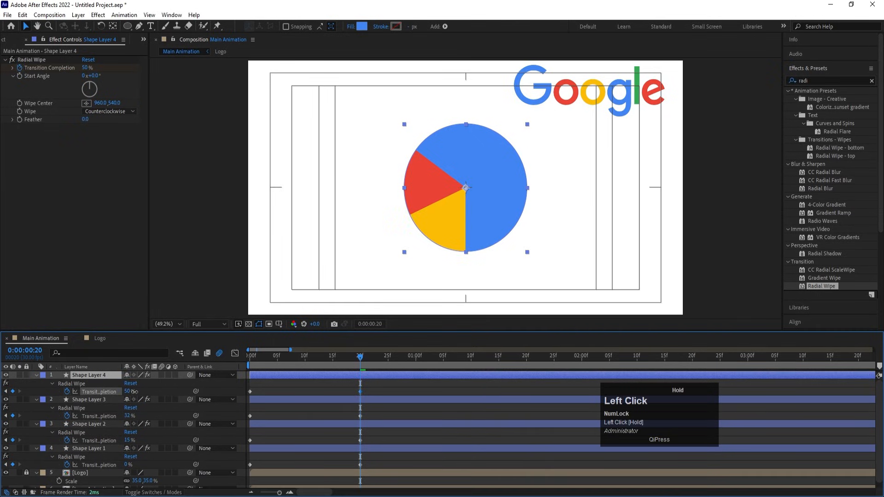
- Duplicate the second blue circle, fill the copy with green 34A853 from the logo's l, and set its Transition Completion to 63% at 0:00:00:20
left_click(87, 374)
key("ctrl+d")
key("u")
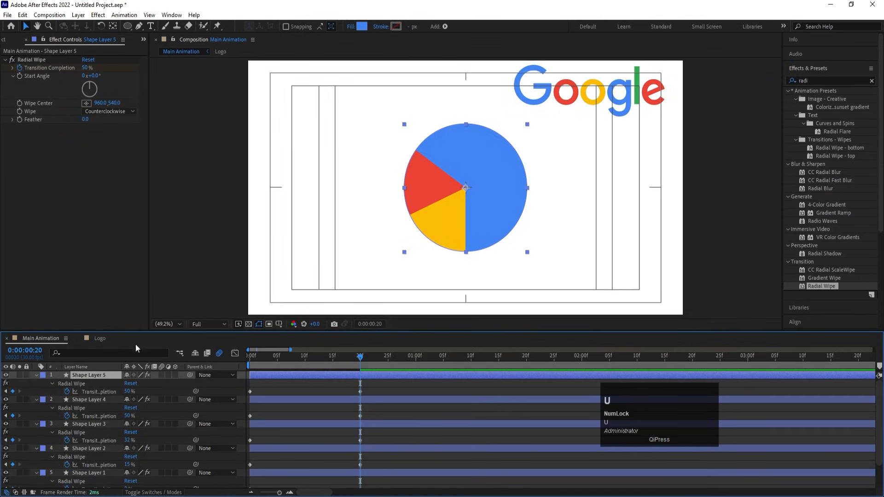
left_click(361, 27)
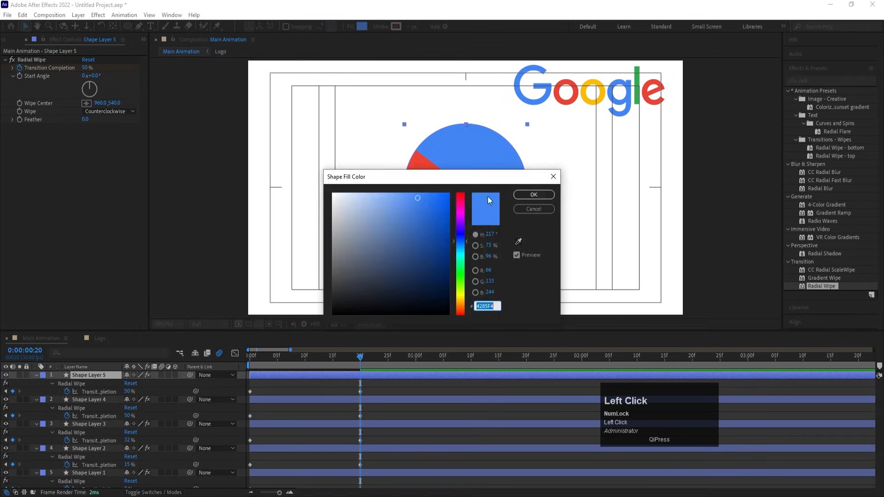
left_click(518, 242)
left_click(637, 85)
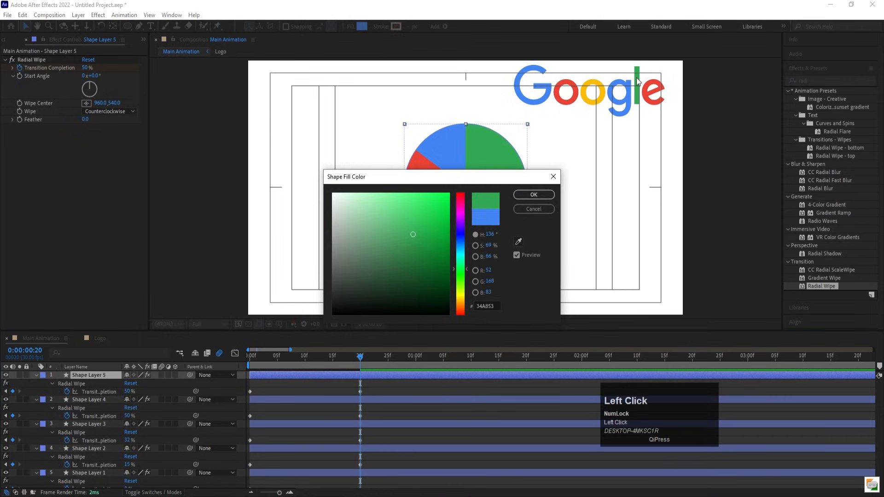
left_click(533, 194)
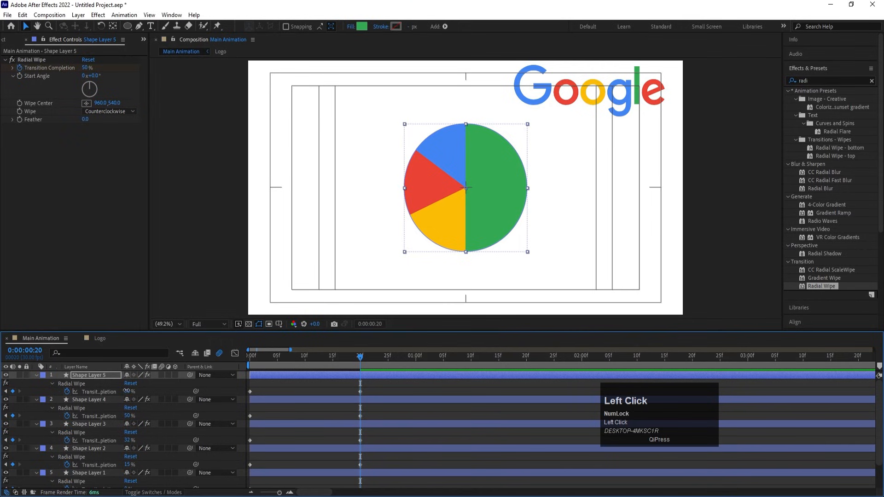
left_click_drag(126, 390, 134, 391)
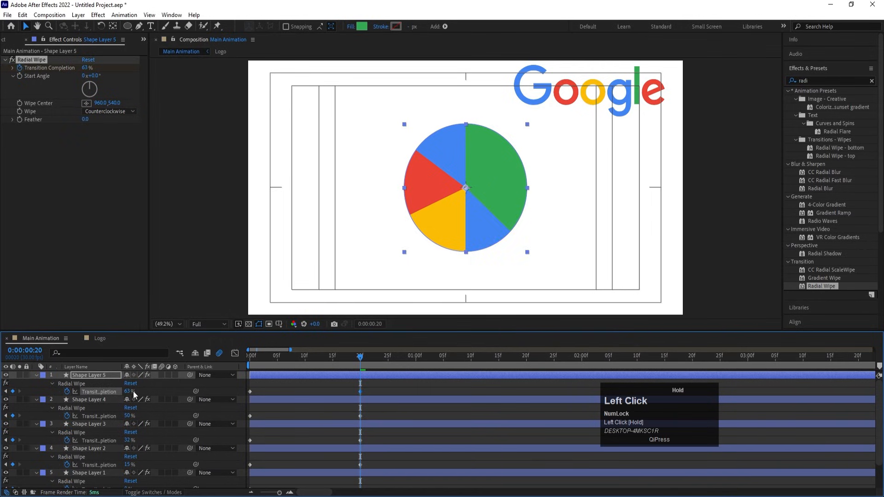
- Duplicate the green circle layer and fill the copy with red EA4335 sampled from the logo's e
left_click(96, 375)
key("ctrl+d")
key("u")
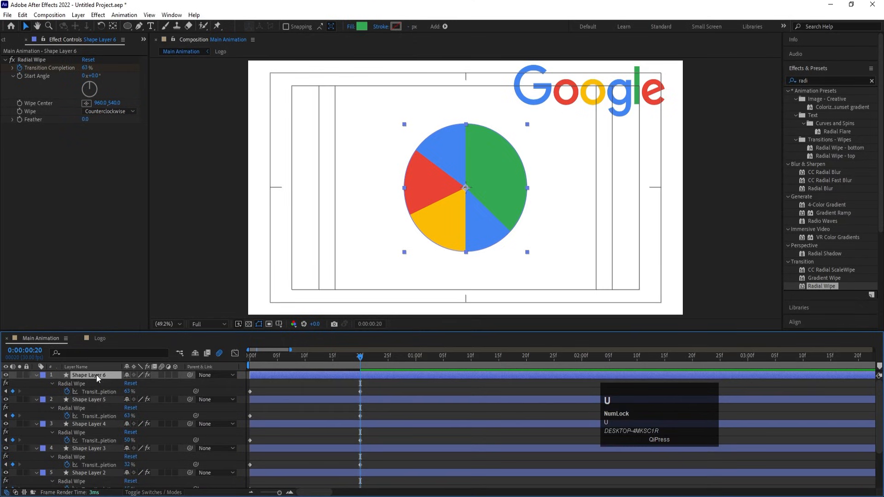
left_click(361, 26)
left_click(517, 241)
left_click(656, 92)
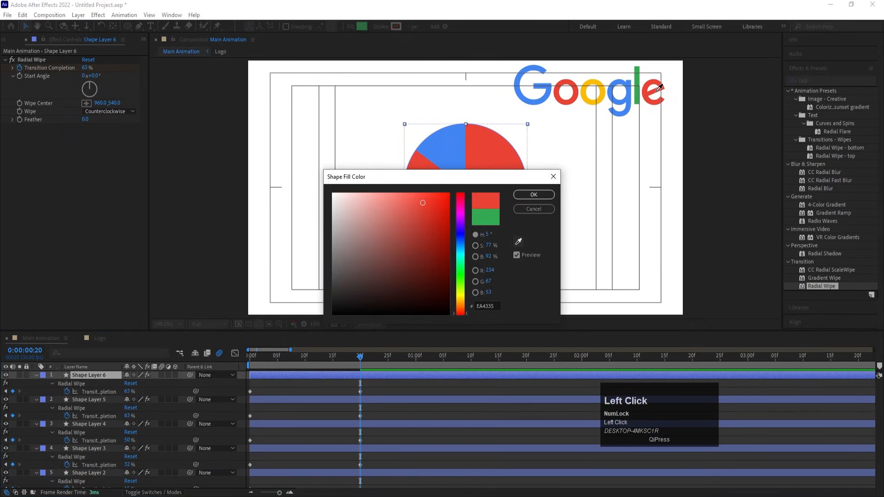
left_click(533, 195)
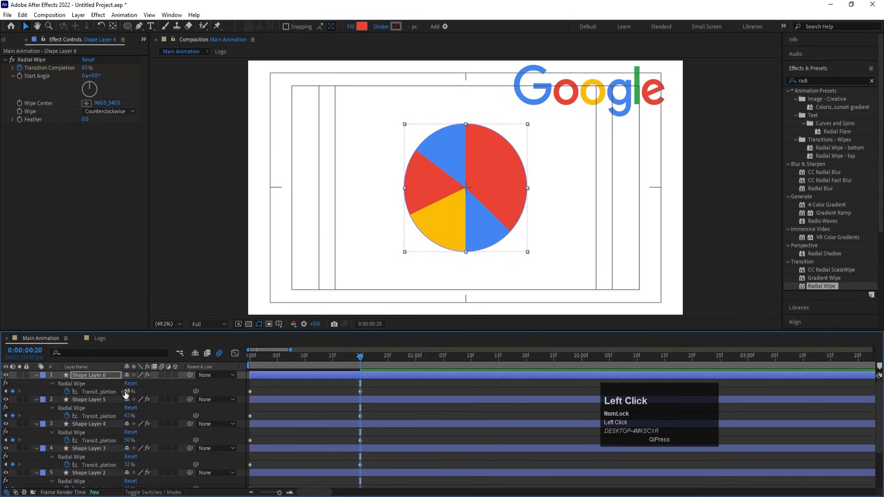
- Set the topmost red circle's Transition Completion to 84% at 0:00:00:20 and preview the animation
key("u")
key("u")
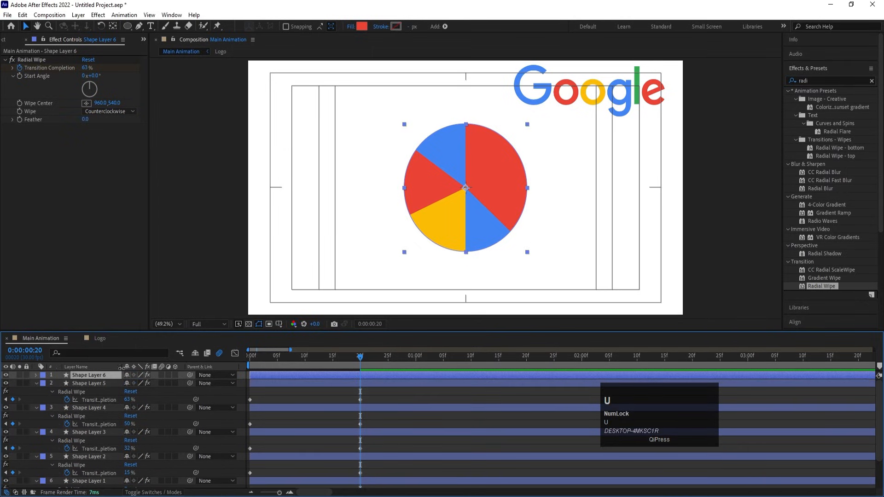
left_click_drag(129, 393, 240, 366)
key("space")
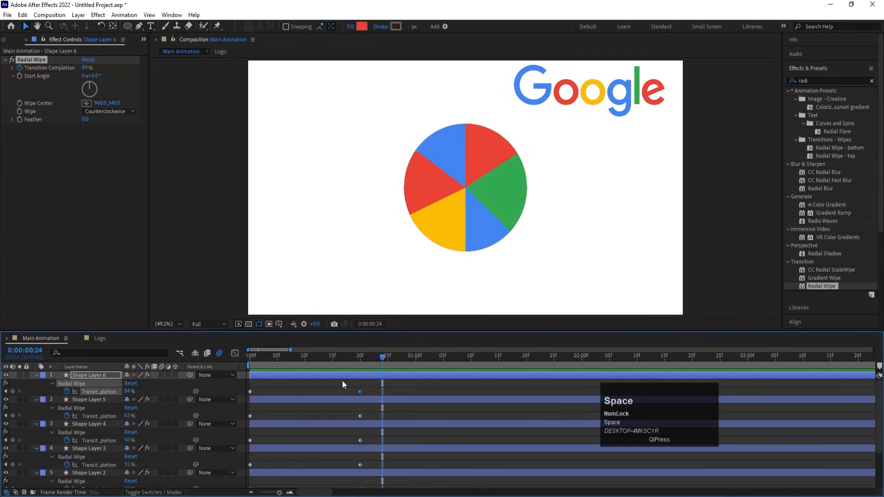
- Select all six circle layers and preview the radial-wipe animation from the start
left_click(361, 359)
left_click_drag(361, 360, 374, 363)
scroll(376, 371, "down", 3)
left_click(380, 394)
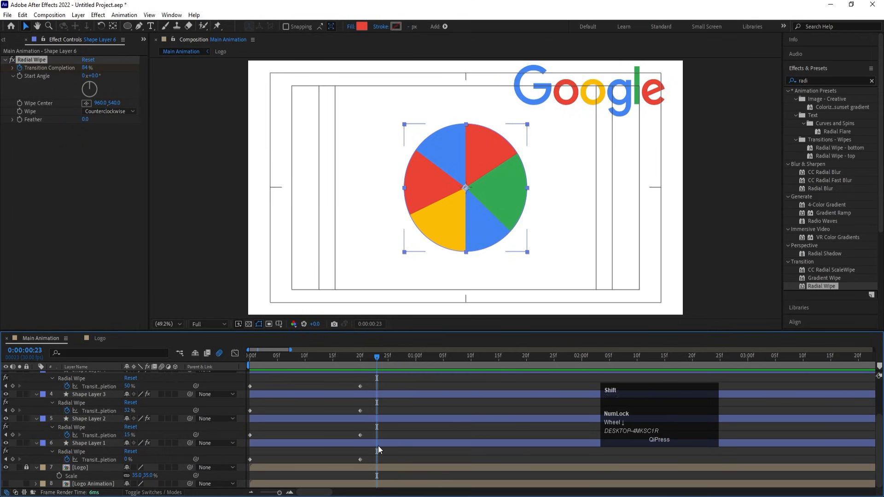
left_click(377, 443, "shift")
left_click_drag(365, 360, 228, 367)
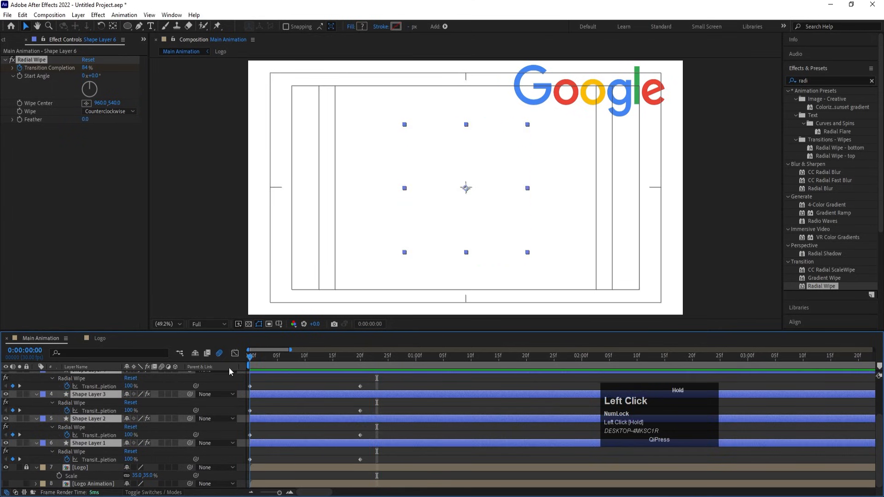
key("space")
key("space")
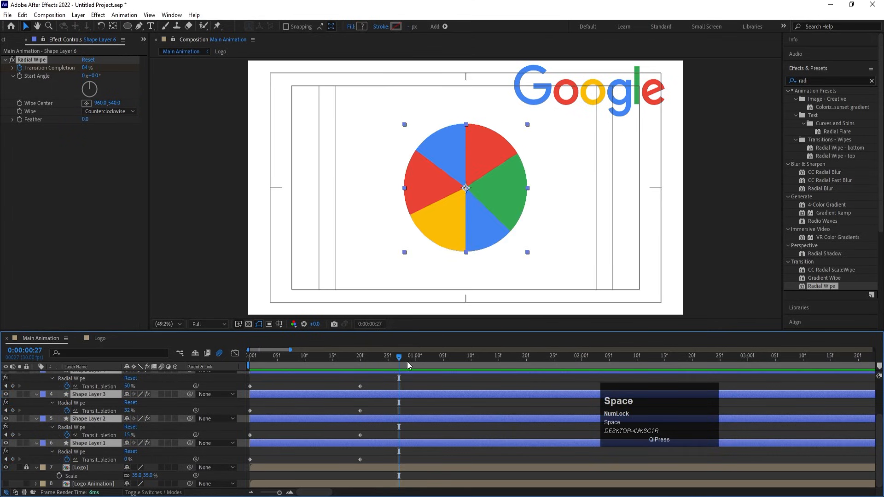
- Add Transition Completion keyframes to all six circle layers at 0:00:00:28, holding their values
left_click_drag(402, 357, 406, 356)
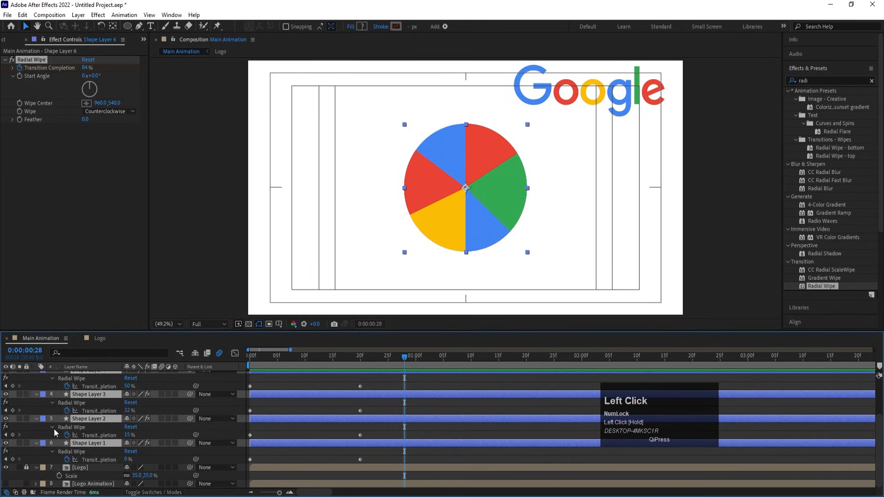
left_click(12, 410)
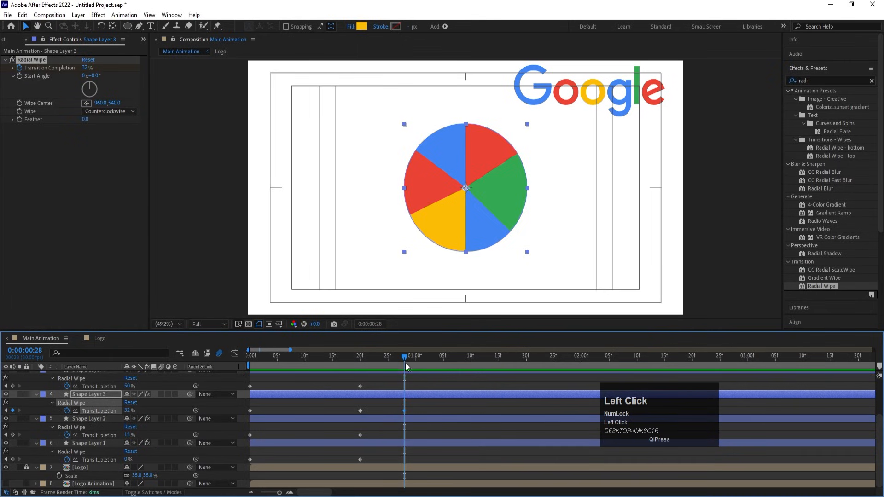
left_click_drag(13, 459, 15, 367)
- Keyframe Transition Completion at 0% on all six circle layers at 0:00:01:20
left_click_drag(444, 355, 523, 364)
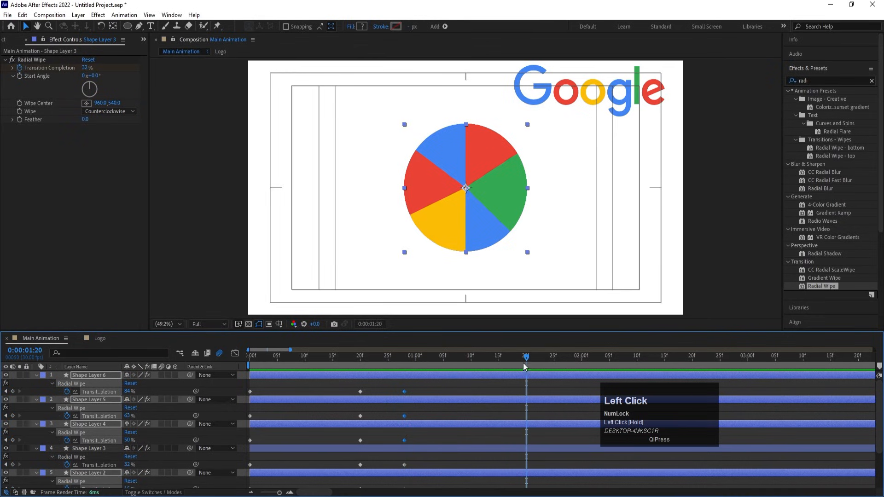
scroll(138, 432, "down", 3)
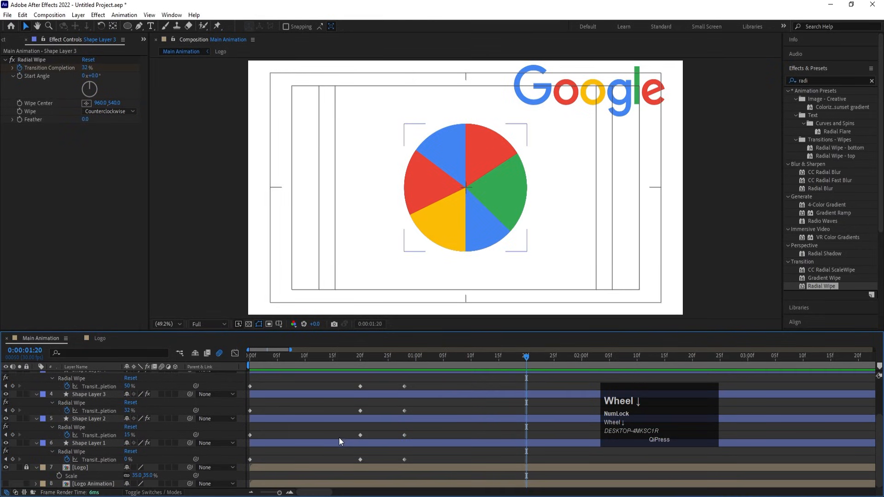
left_click(137, 442)
left_click_drag(128, 459, 94, 410)
left_click(114, 452)
left_click(117, 418)
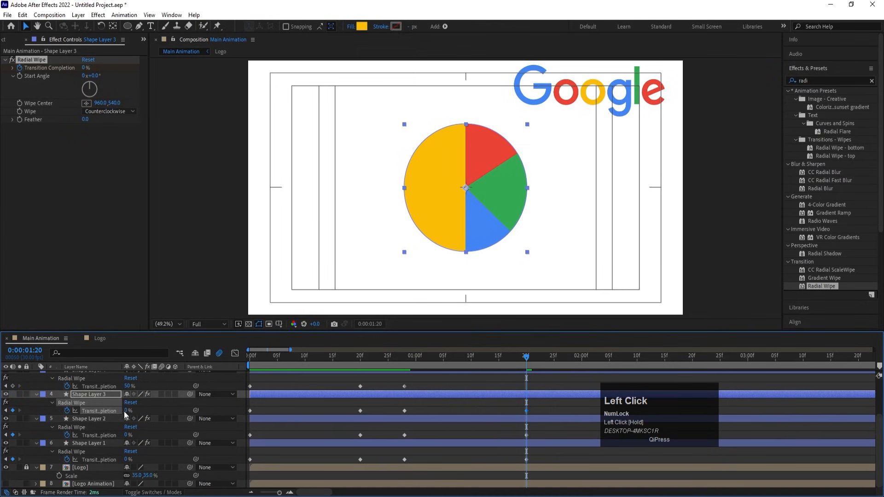
left_click_drag(126, 385, 84, 383)
scroll(101, 398, "up", 2)
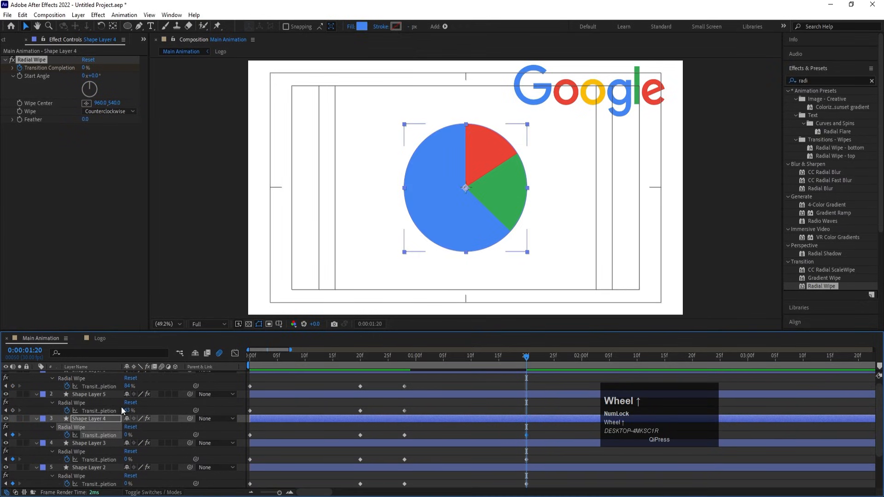
left_click_drag(127, 410, 90, 393)
scroll(109, 412, "up", 1)
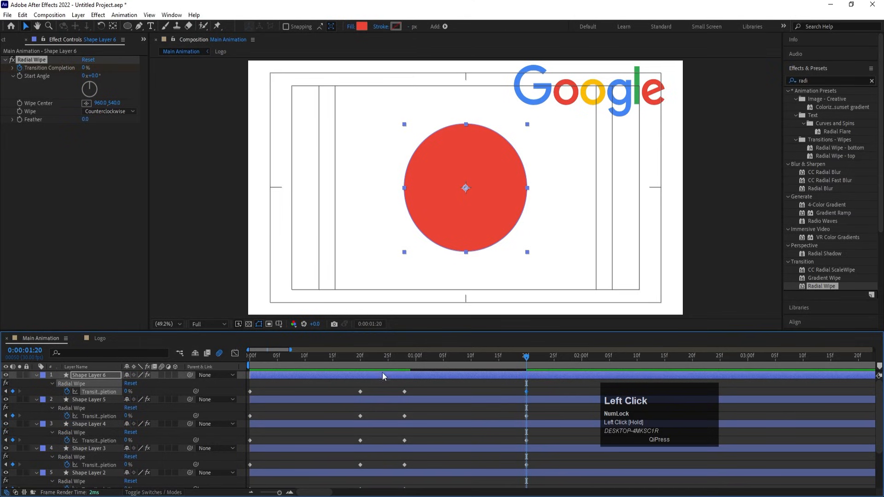
- Preview the slices growing in and collapsing toward 0:00:01:20, both from about 0:00:00:27 and from the start
left_click(401, 356)
key("space")
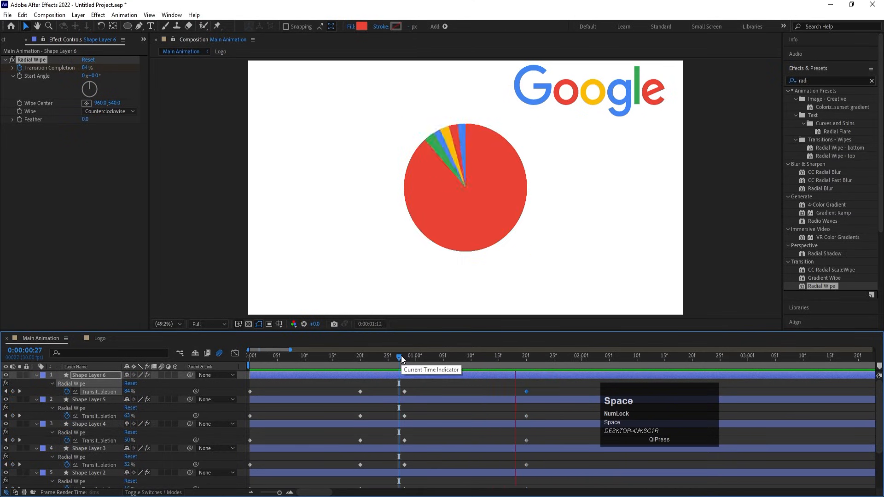
left_click(403, 358)
key("space")
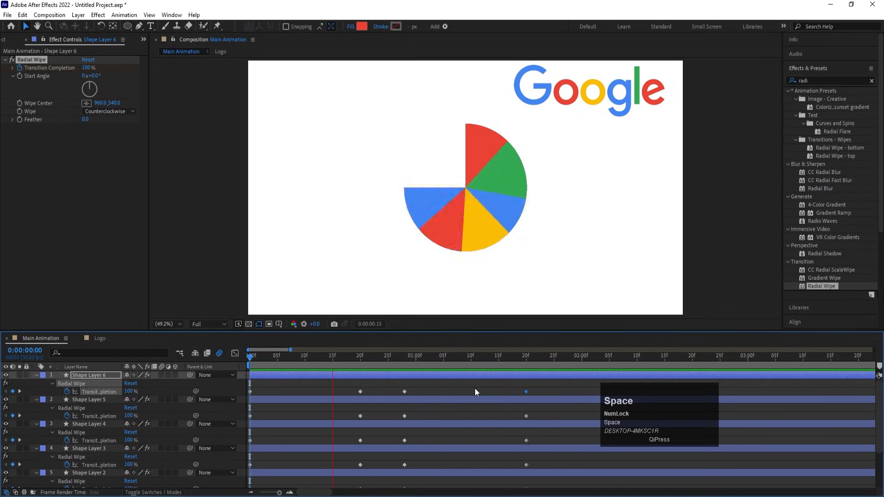
left_click(420, 387)
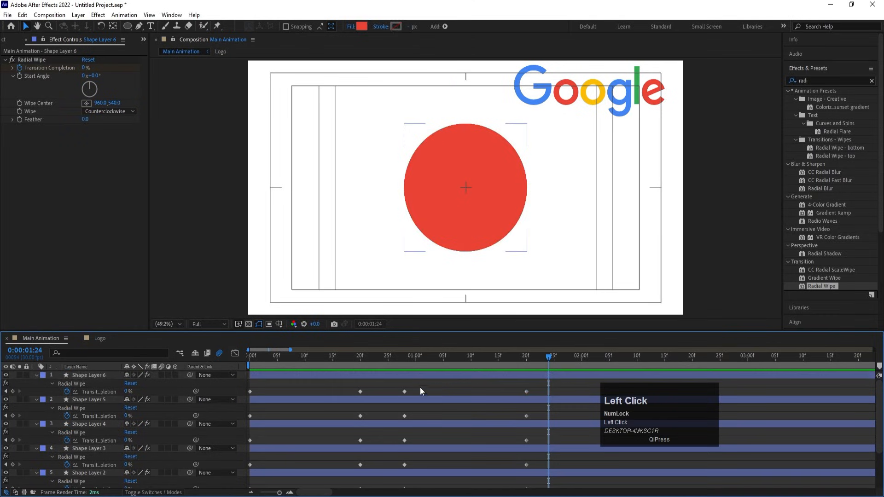
- Duplicate the topmost red circle layer at 0:00:00:28 and fill the copy with white FFFFFF
left_click(404, 368)
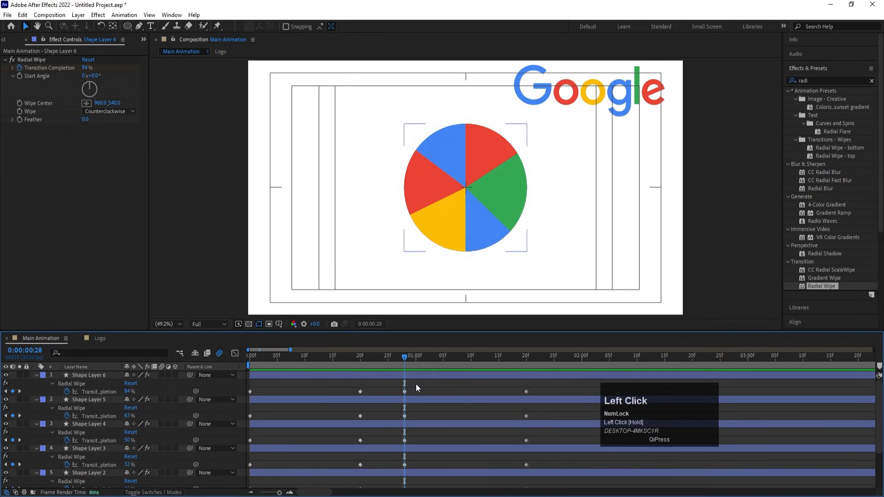
left_click(404, 374)
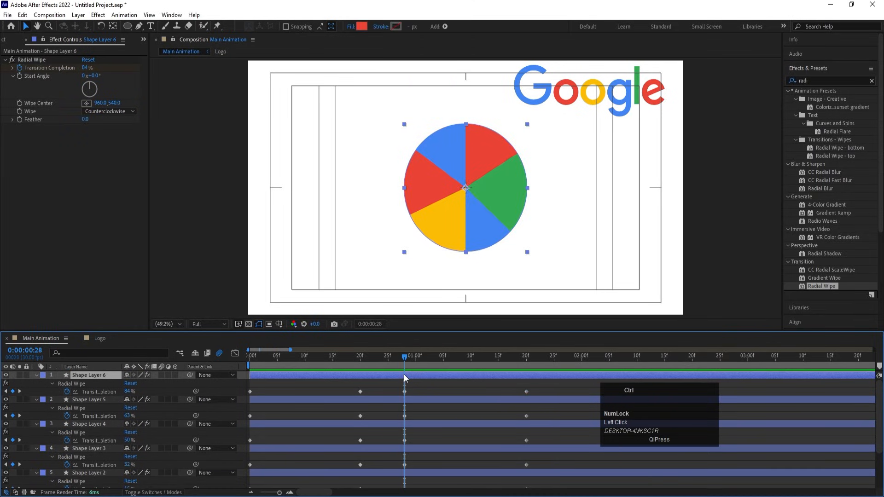
key("ctrl+d")
left_click(362, 26)
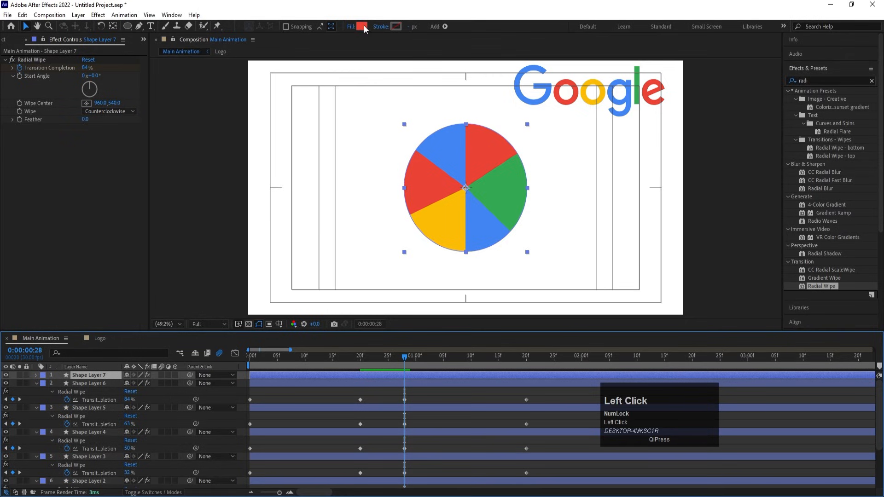
type("ffffff")
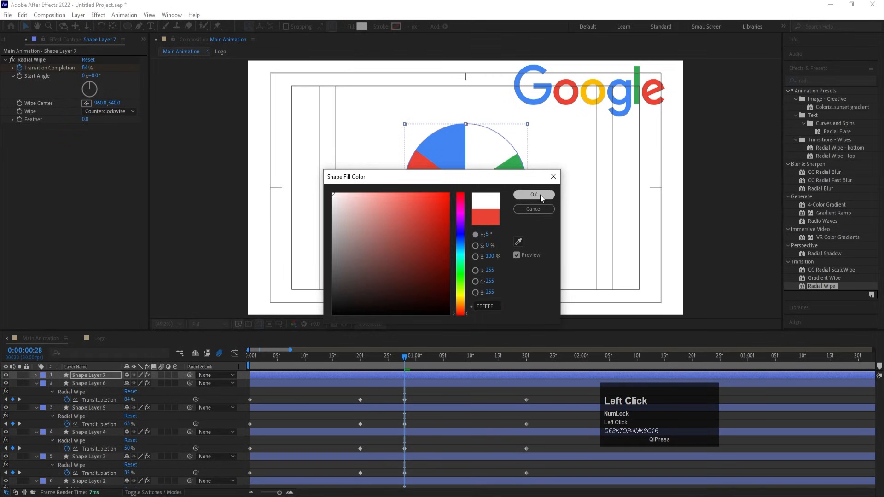
left_click(539, 195)
- Remove the white circle's Transition Completion keyframes and make its layer start at 0:00:00:28
key("u")
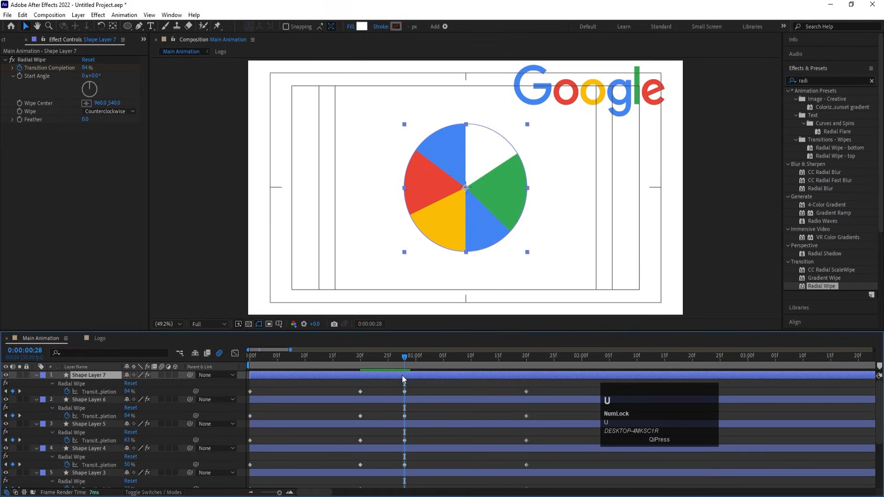
left_click(91, 391)
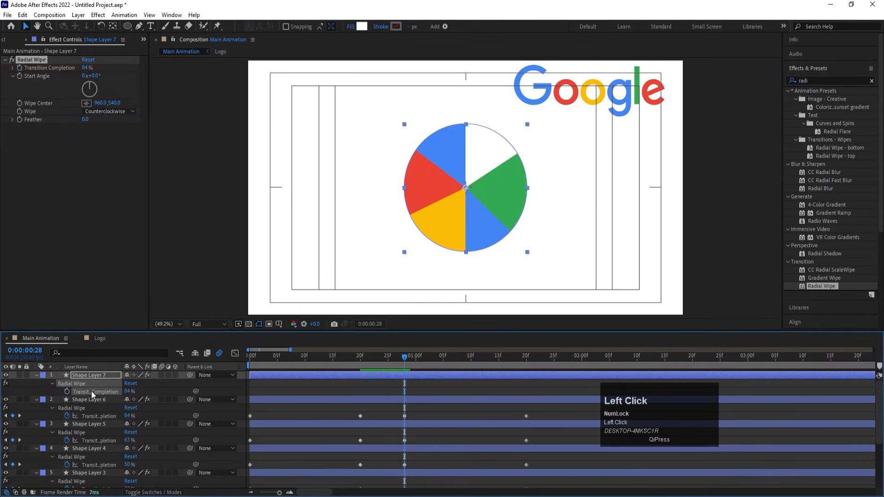
left_click(260, 374)
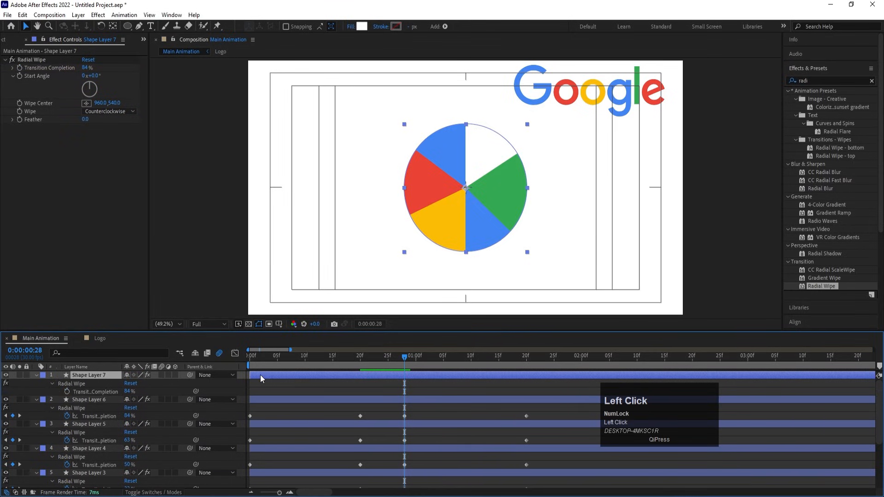
key("[")
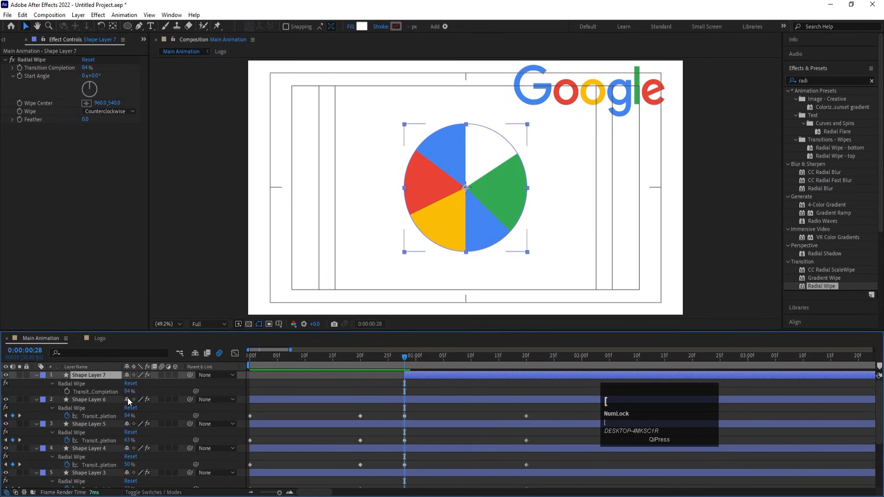
- Keyframe the white circle's Transition Completion from 100% at 0:00:00:28 to 0% at 0:00:01:20 and preview the wipe
left_click_drag(129, 392, 196, 388)
left_click(67, 392)
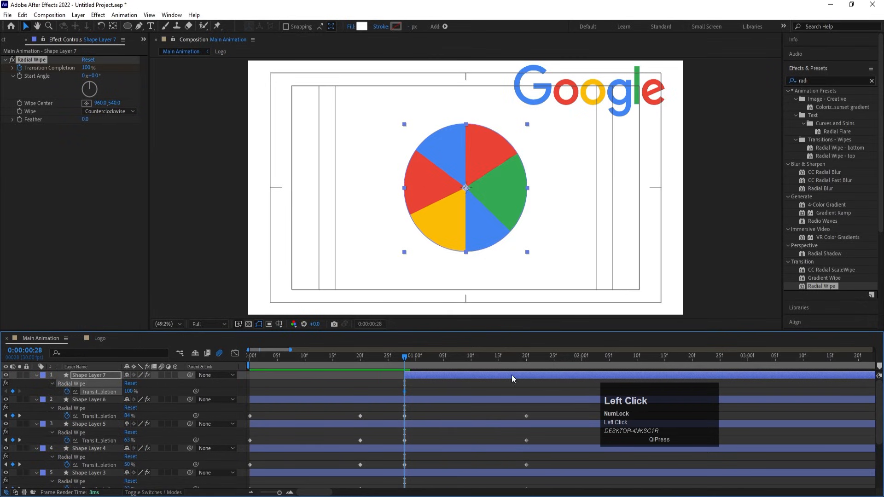
left_click_drag(486, 363, 526, 363)
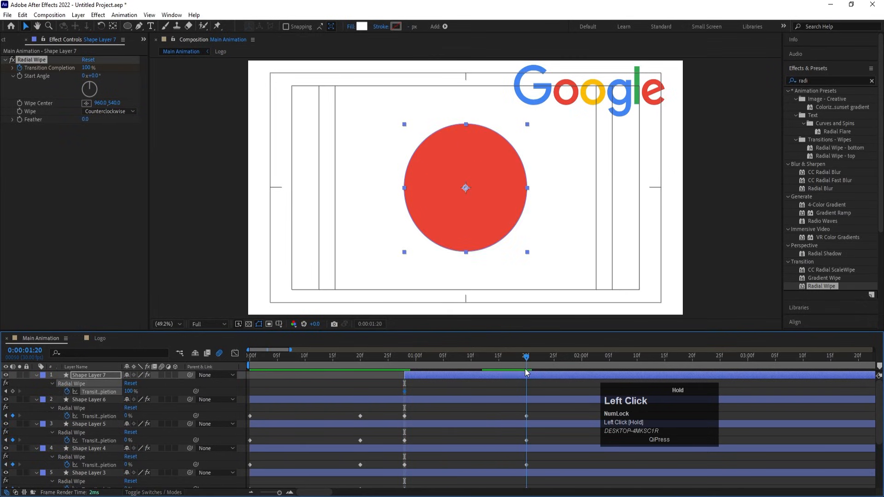
left_click_drag(131, 391, 343, 390)
left_click(342, 390)
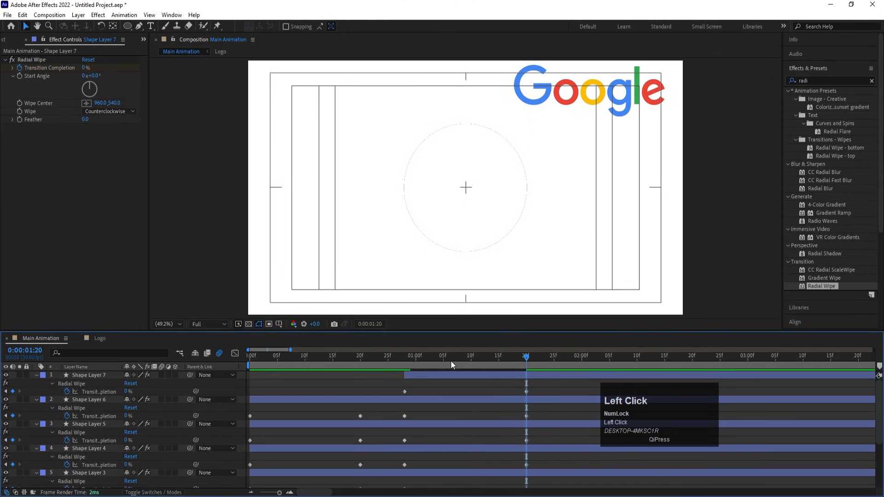
key("space")
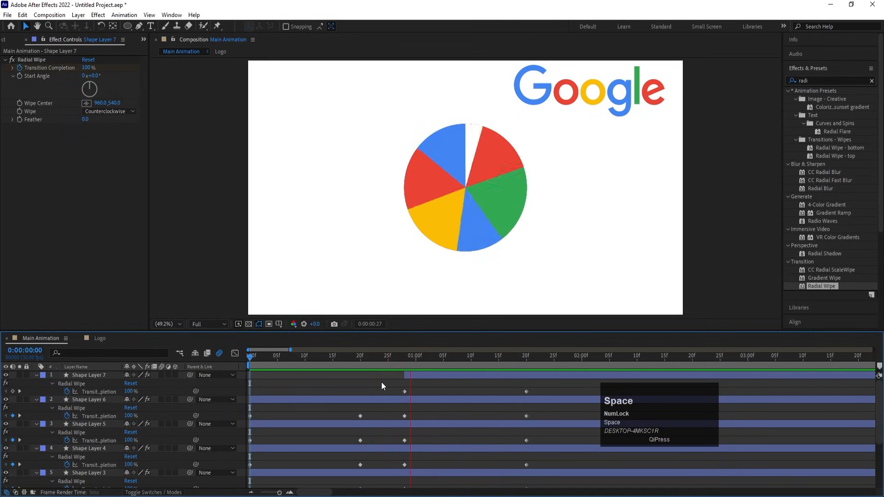
key("space")
- Set the white circle's Scale to 102% at 0:00:00:28 so it extends past the coloured slices
left_click_drag(417, 369, 405, 368)
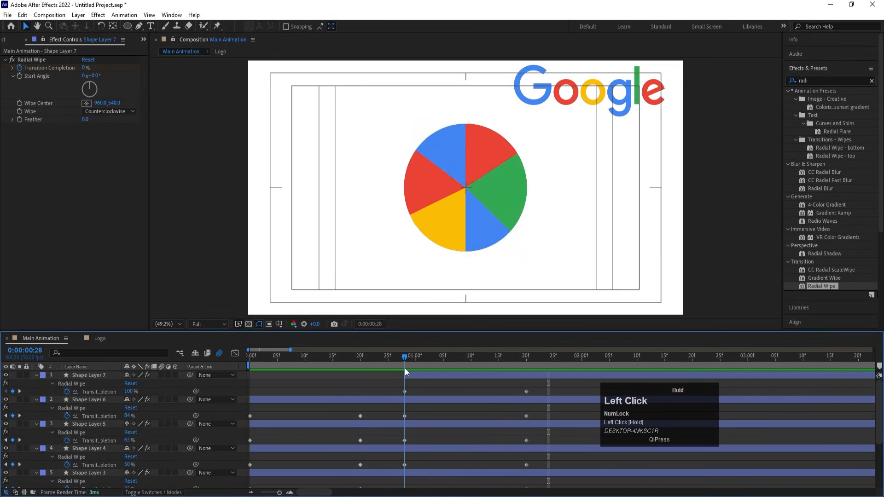
left_click(415, 377)
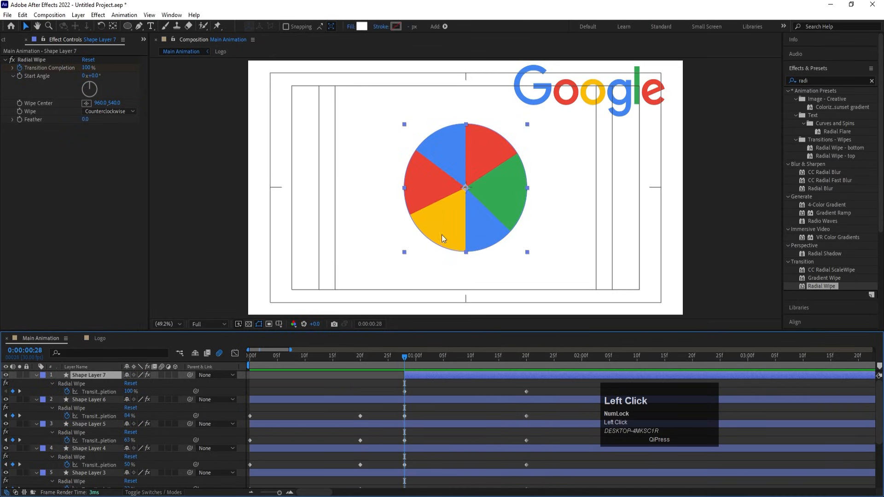
key("s")
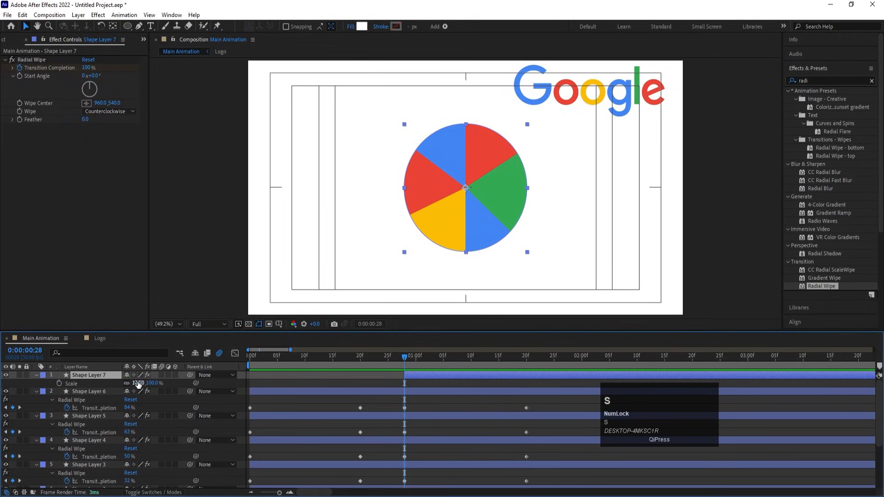
left_click(138, 383)
key("Return")
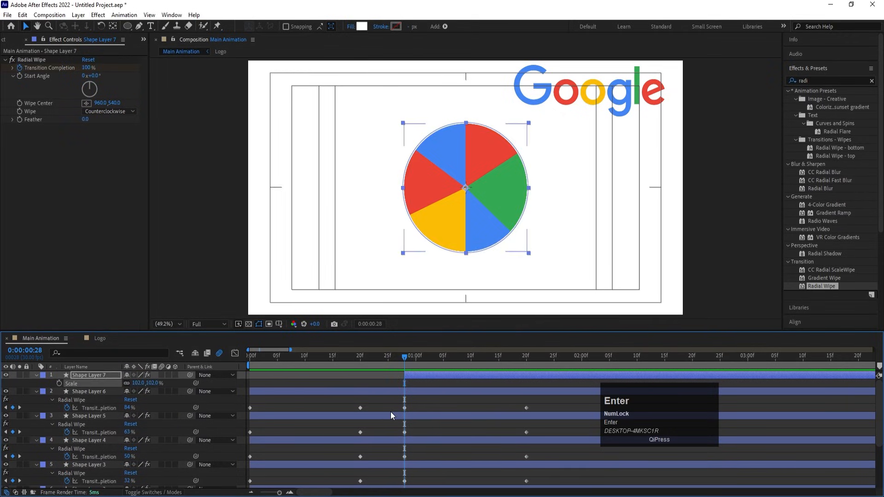
- Preview the wipe and examine the white circle's edge in the enlarged composition view for leftover outline
key("space")
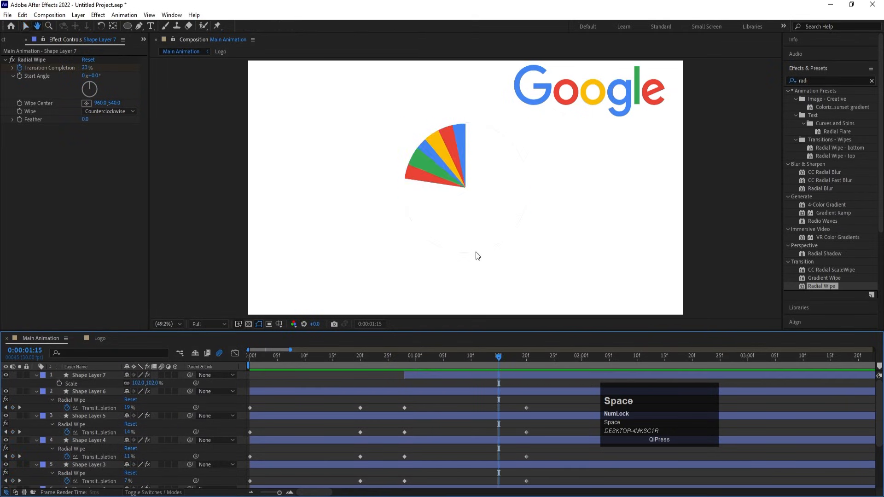
scroll(459, 164, "up", 3, "alt")
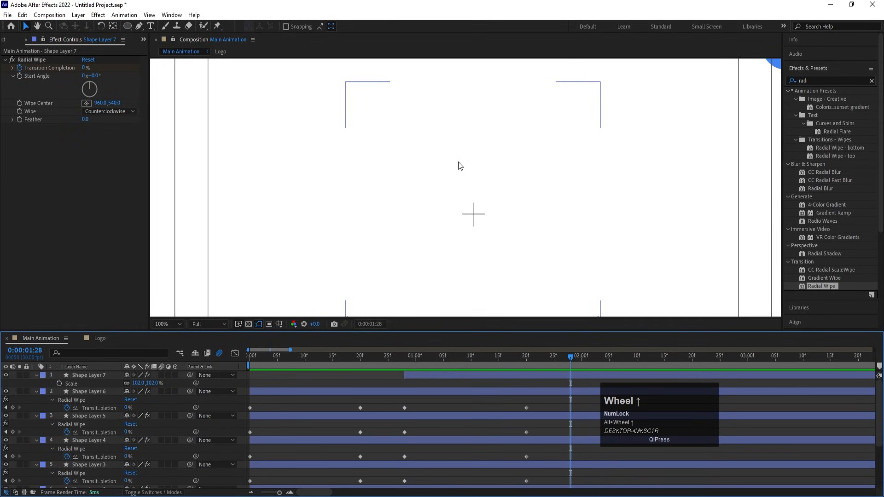
scroll(400, 233, "down", 2)
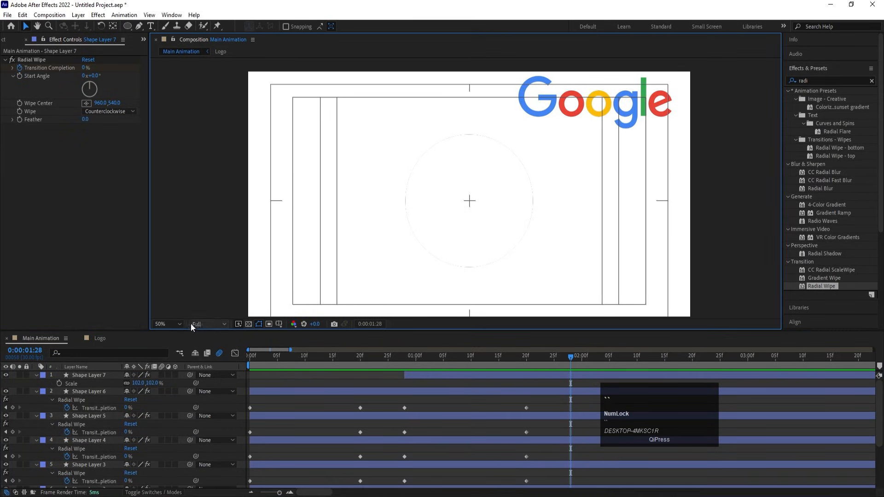
left_click(177, 323)
left_click(179, 162)
key("grave")
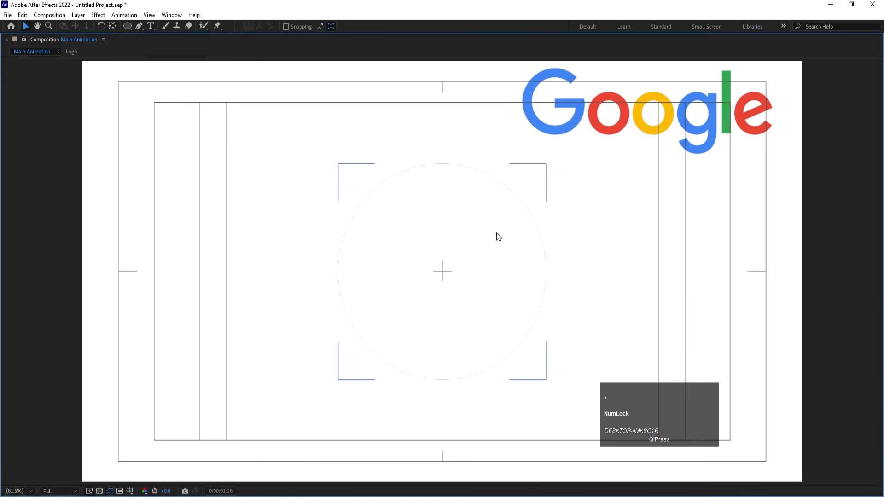
key("grave")
- Try a Scale of 105% on the white circle and check its edge in the enlarged composition view
left_click(465, 195)
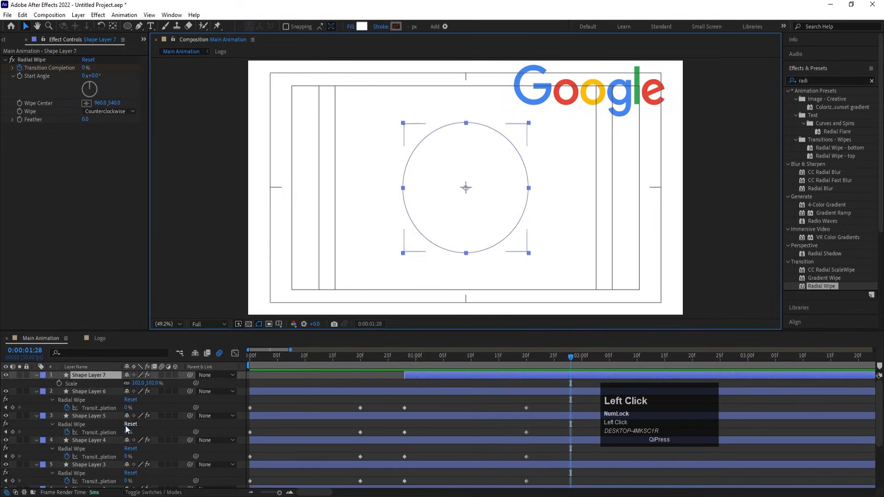
left_click(138, 383)
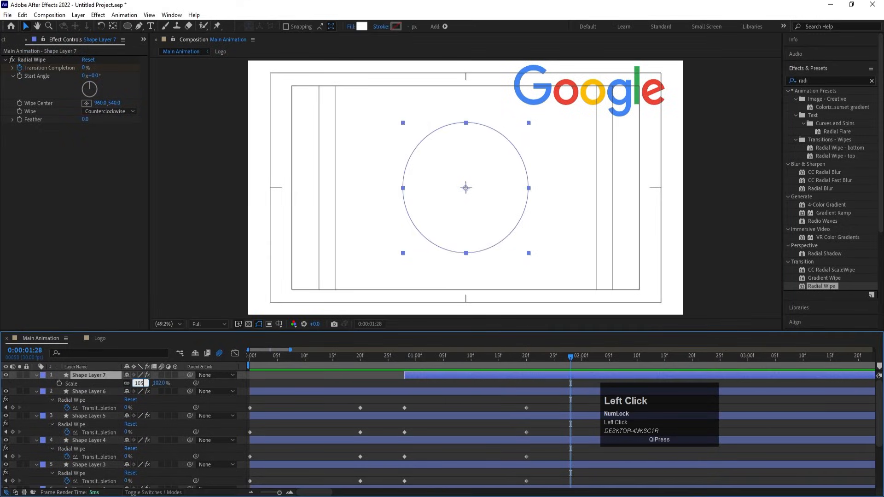
key("Return")
key("grave")
key("space")
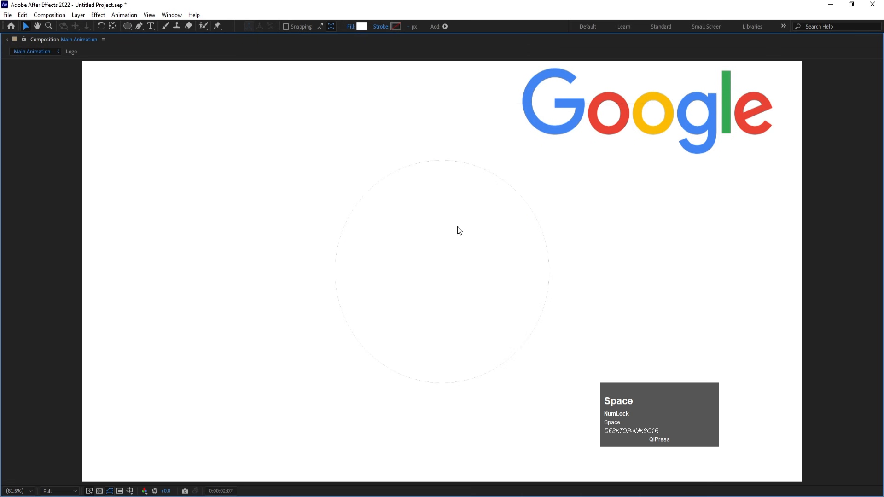
key("grave")
- Set the white circle's Scale back to 102%
left_click(412, 384)
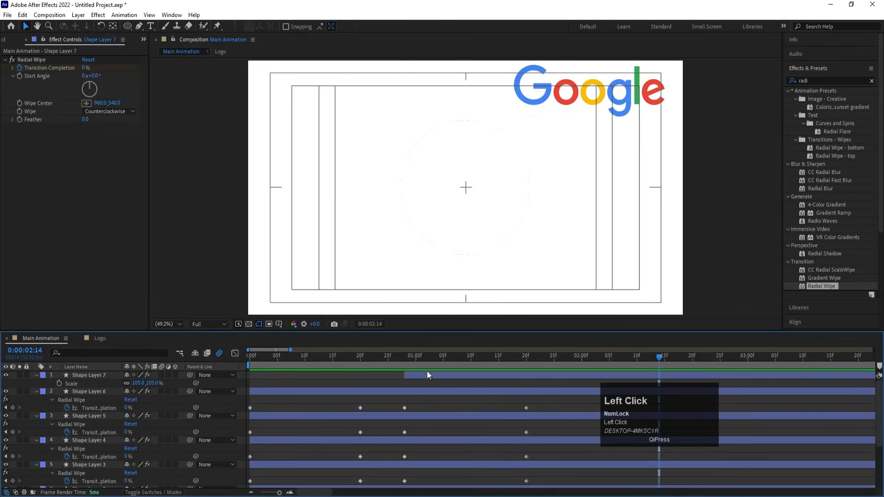
left_click_drag(420, 363, 408, 362)
left_click(416, 378)
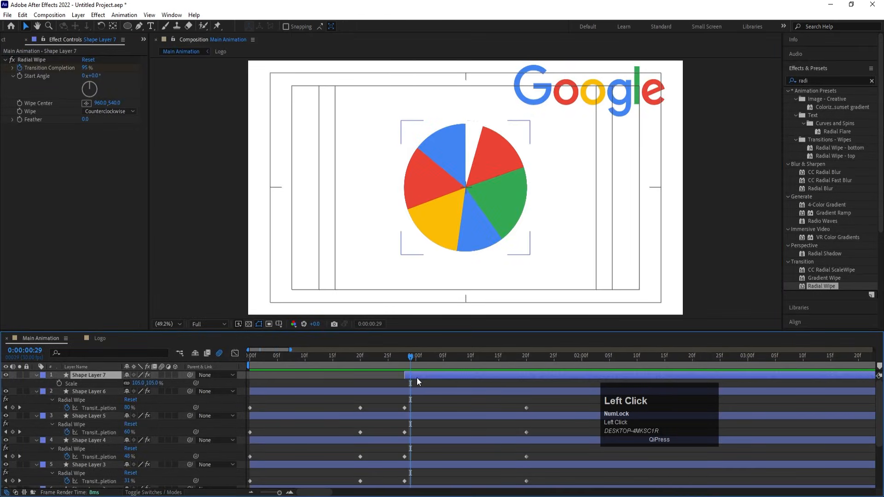
left_click(139, 383)
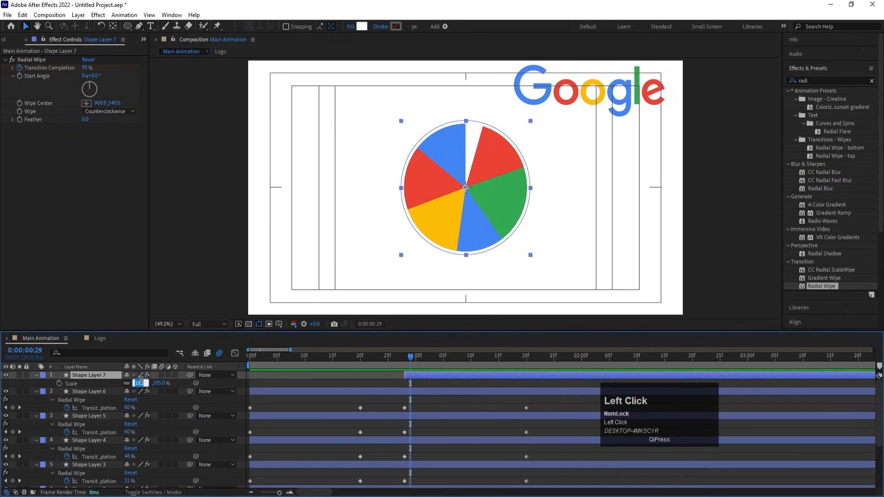
key("Return")
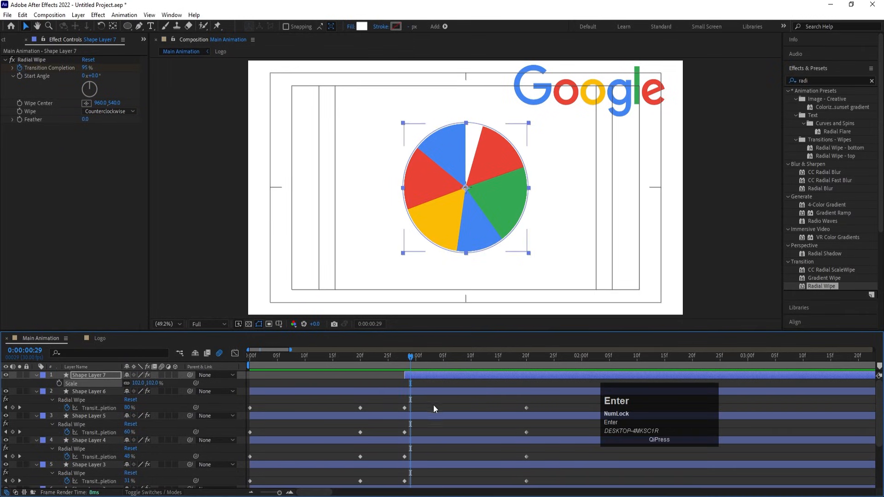
- Collapse the layer properties and preview the circle animation from the first frame
left_click(416, 382)
key("u")
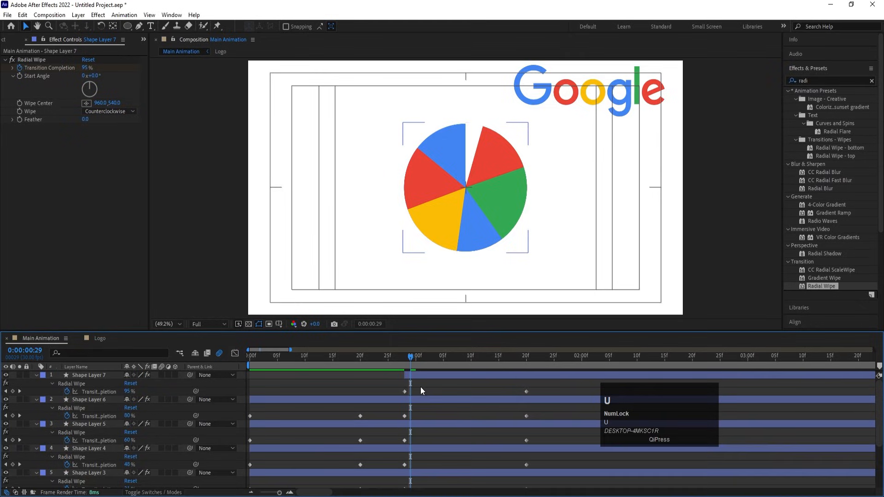
key("u")
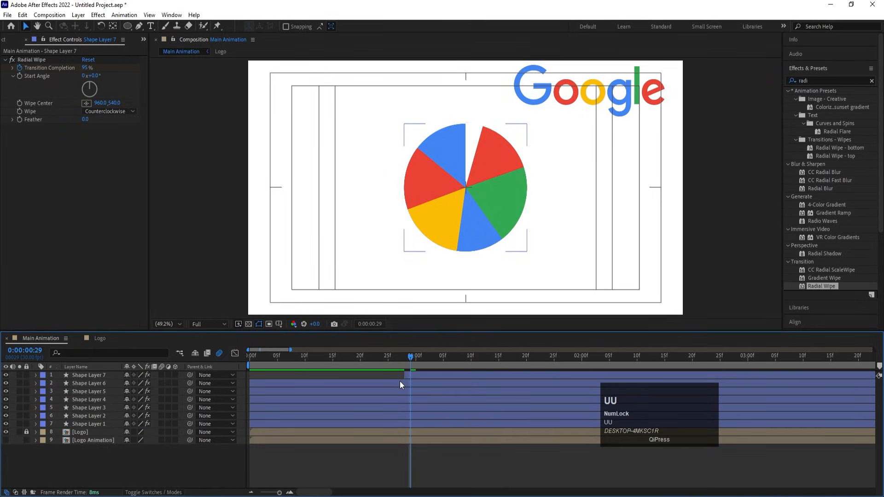
left_click(250, 357)
key("space")
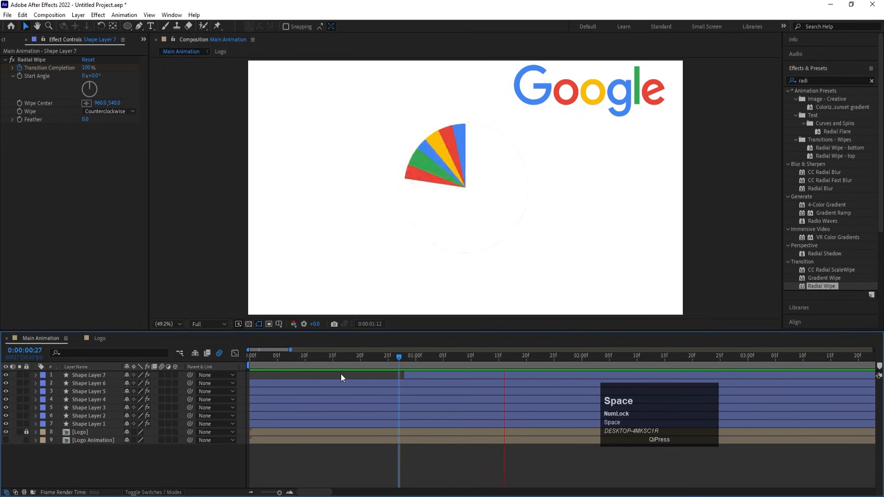
key("space")
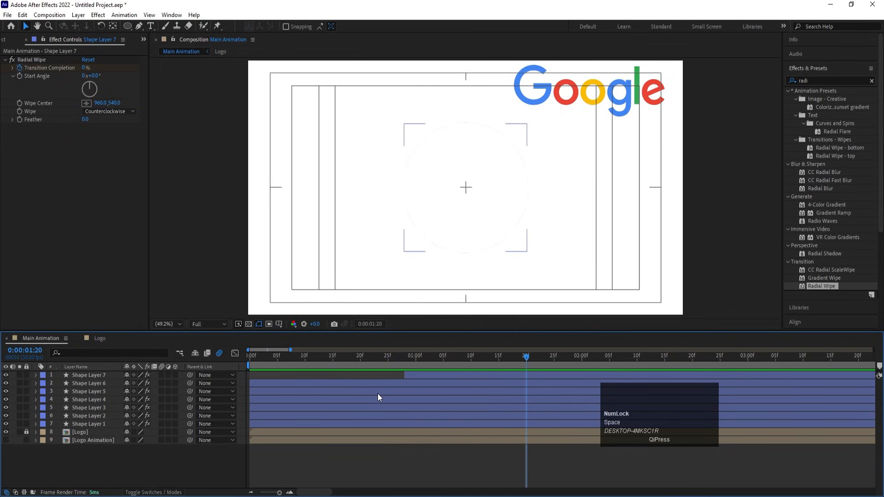
- Apply Easy Ease to all Transition Completion keyframes on the seven circle layers
key("u")
scroll(400, 391, "down", 3)
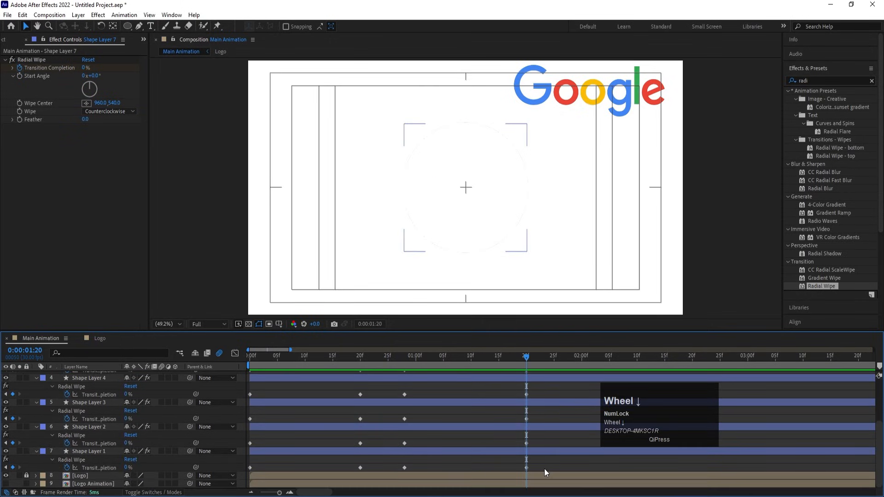
left_click_drag(543, 468, 218, 309)
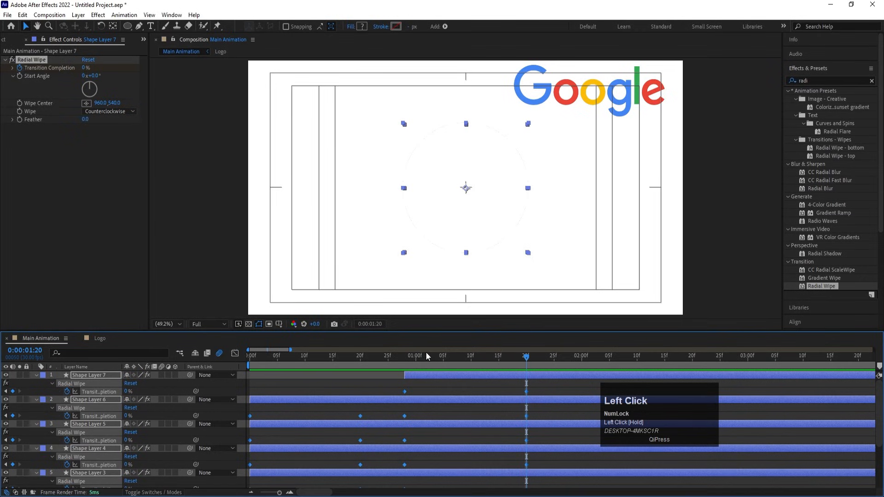
key("F9")
- Shape the speed curves of all Transition Completion keyframes into sharp peaks midway through each wipe and preview the result
left_click(236, 352)
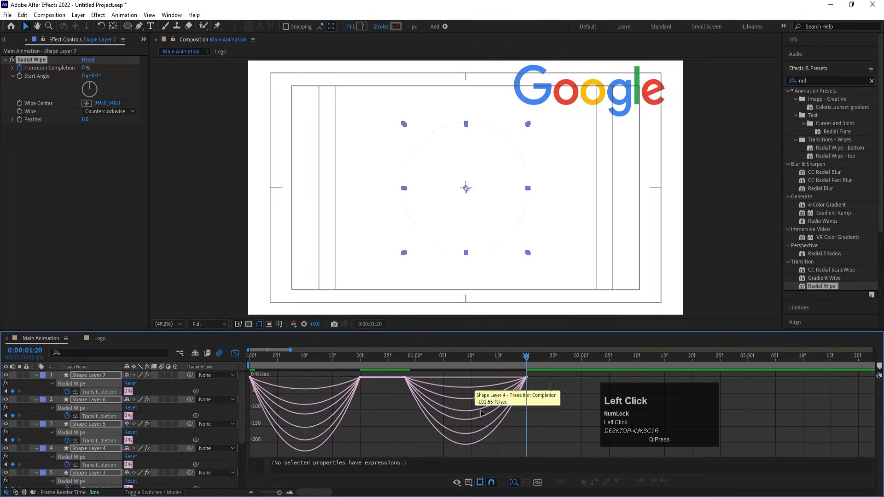
left_click_drag(537, 413, 120, 325)
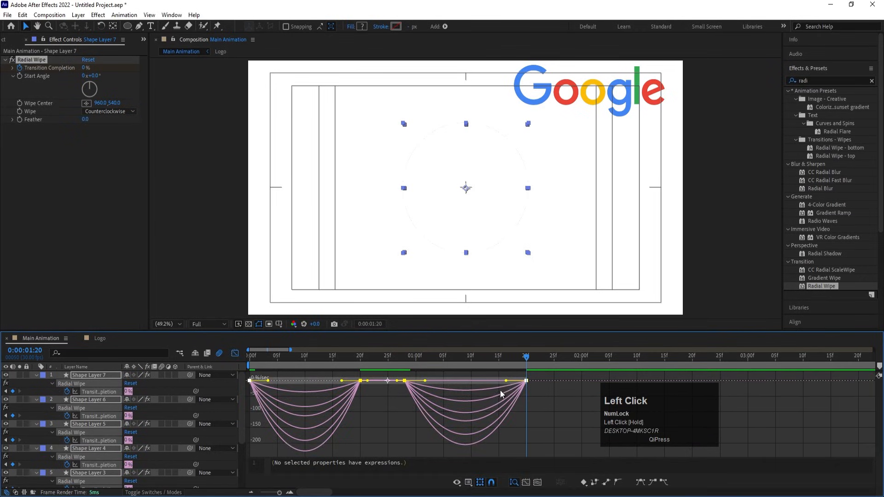
left_click_drag(506, 381, 452, 380)
left_click(249, 356)
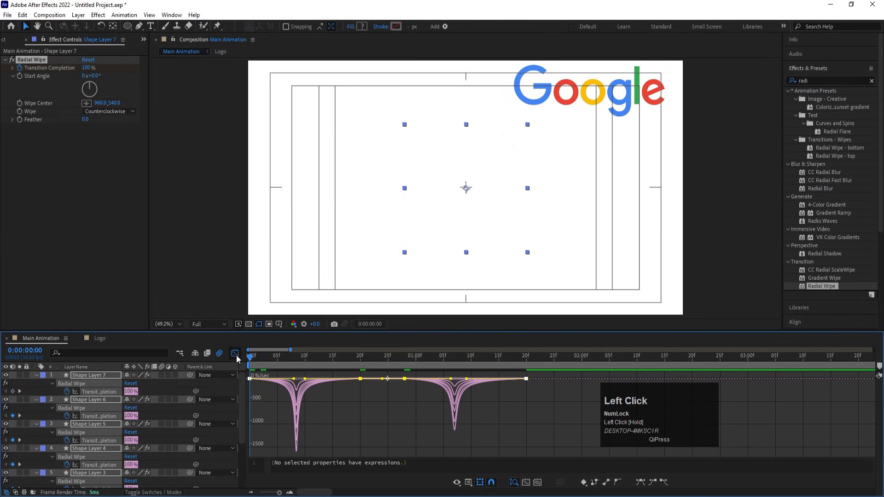
left_click(234, 353)
key("space")
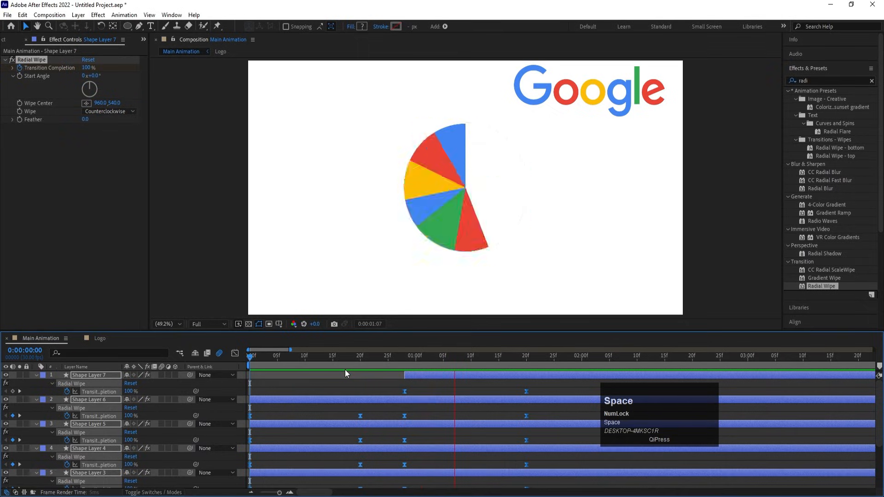
key("space")
left_click_drag(365, 358, 248, 369)
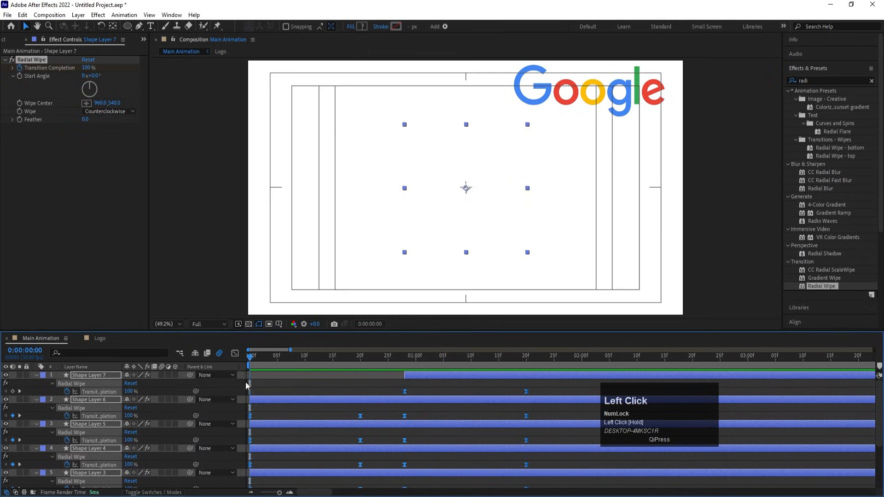
- Move the last two Transition Completion keyframes of every circle layer two frames earlier, so the white wipe begins at 0:00:00:26
left_click(256, 381)
key("u")
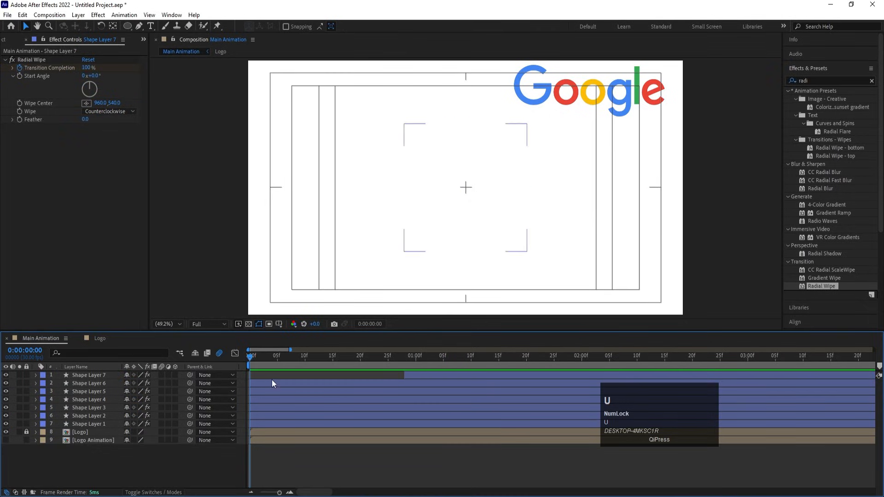
key("u")
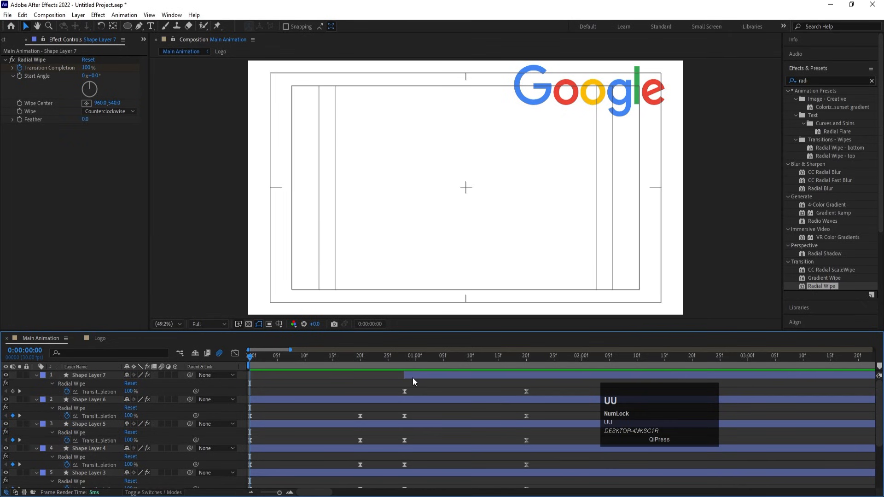
left_click_drag(395, 386, 530, 483)
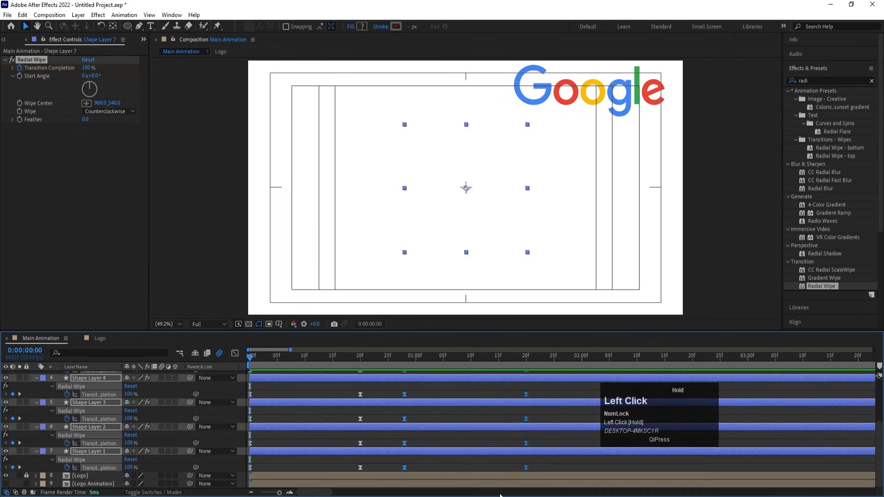
left_click_drag(403, 447, 396, 424)
scroll(394, 445, "up", 3)
left_click(404, 388)
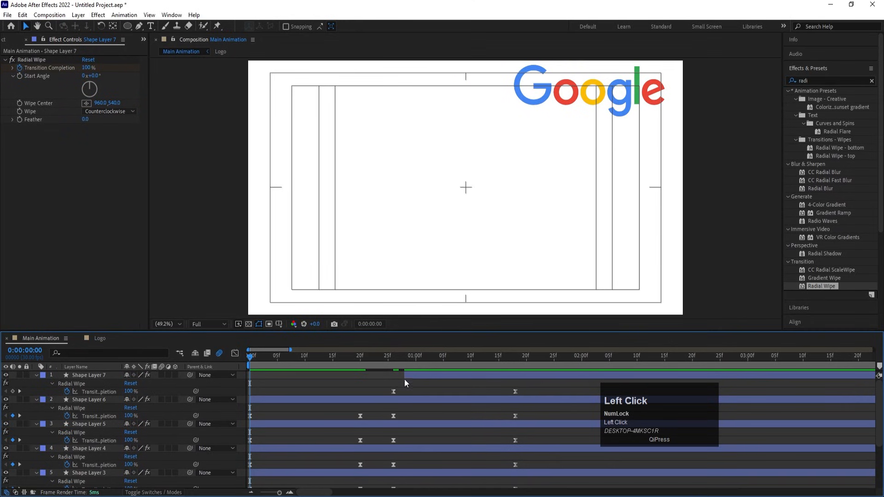
- Extend the white circle's layer to start at 0:00:00:26 and preview the animation
left_click_drag(404, 377, 393, 378)
key("space")
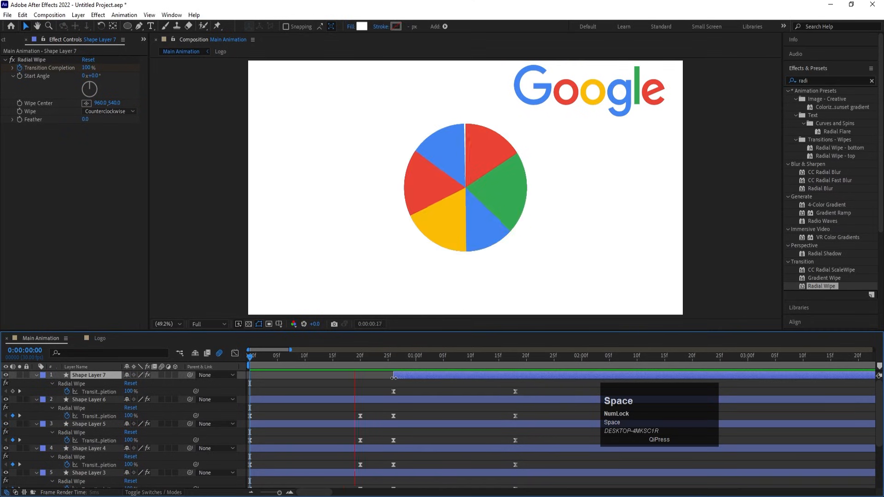
key("space")
left_click(363, 383)
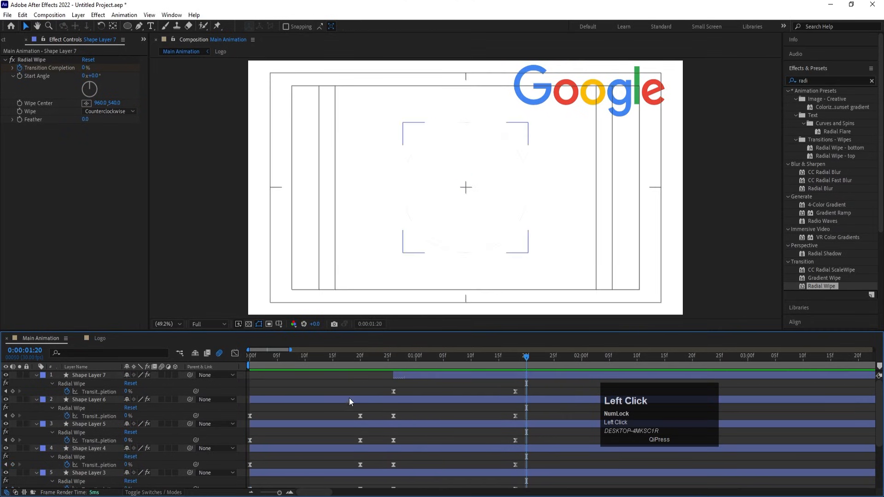
key("u")
- Pre-compose the six coloured slice layers, Shape Layer 1 to Shape Layer 6, into a composition named Circle
left_click(101, 383)
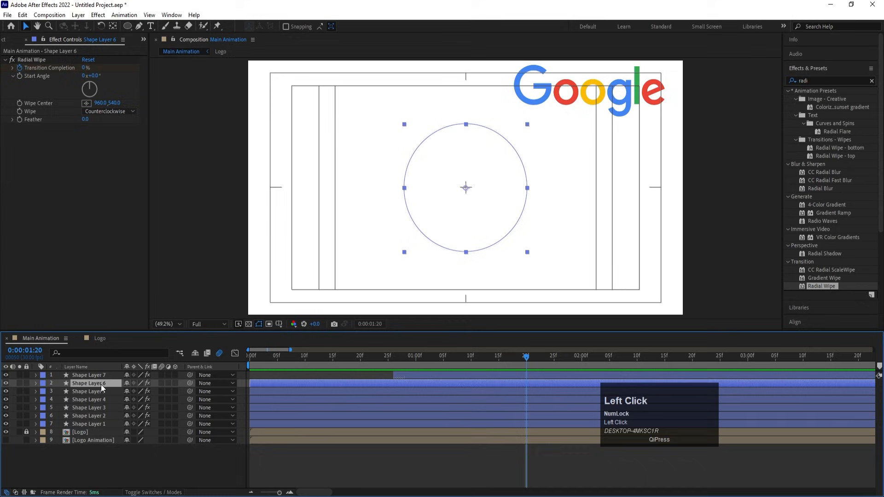
left_click(81, 423, "shift")
key("ctrl+shift+c")
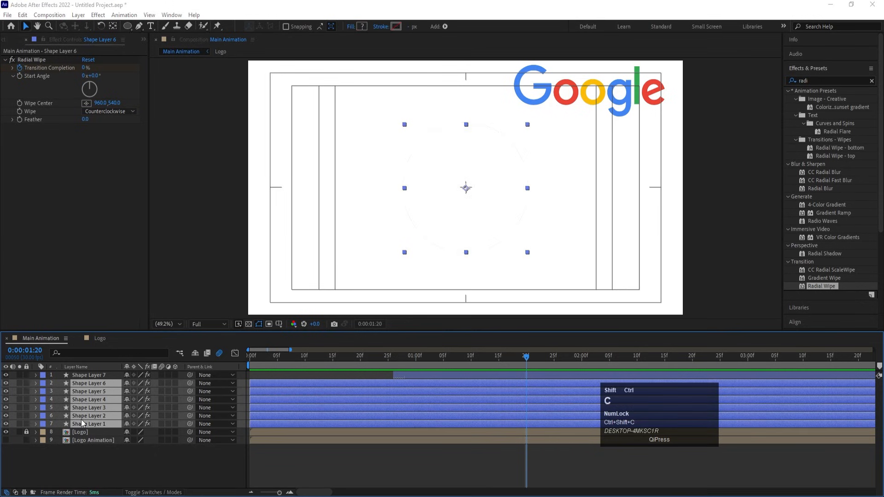
type("Anima")
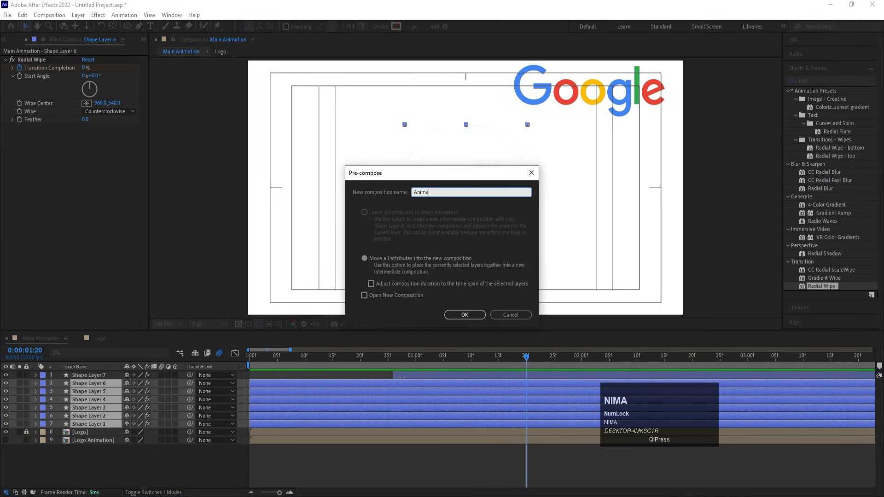
key("ctrl")
key("ctrl+a")
type("Cl")
type("rcle")
key("Return")
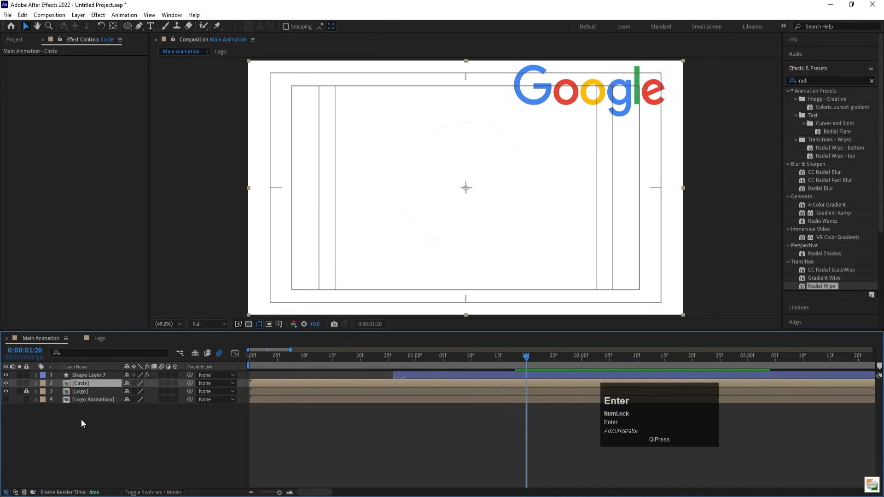
- Rename the white circle's layer as Mask
left_click(77, 374)
key("space")
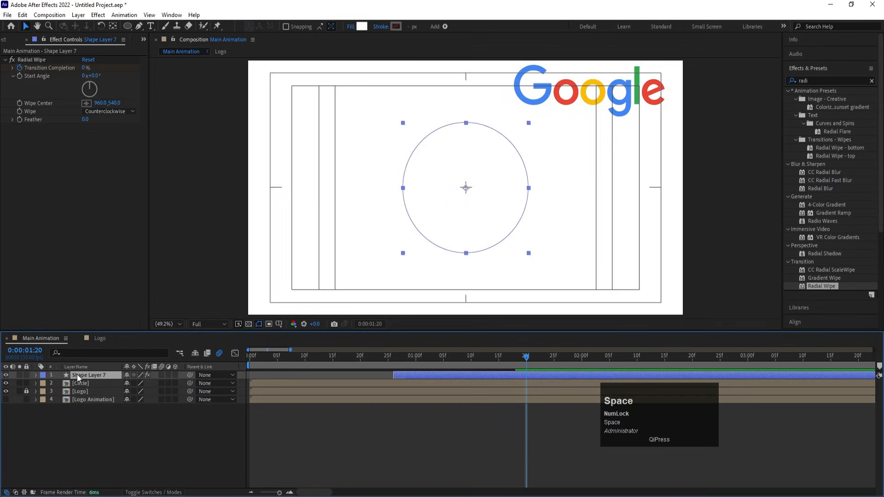
key("Return")
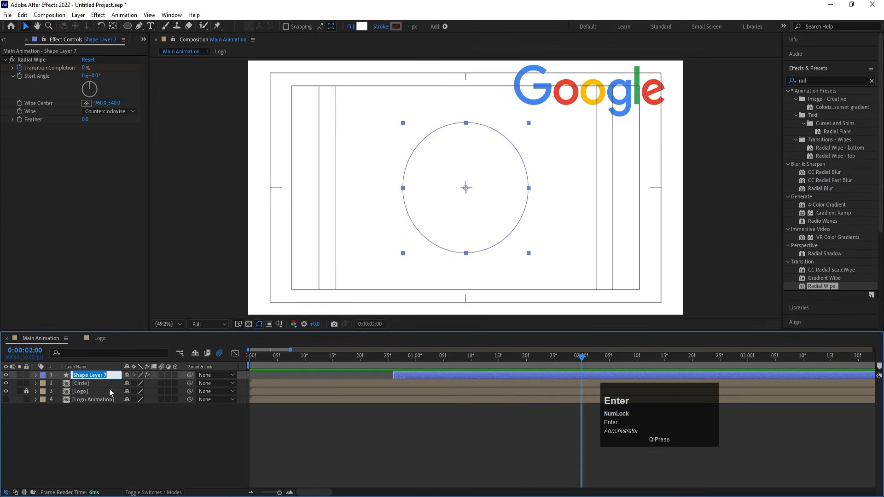
type("Mask")
key("Return")
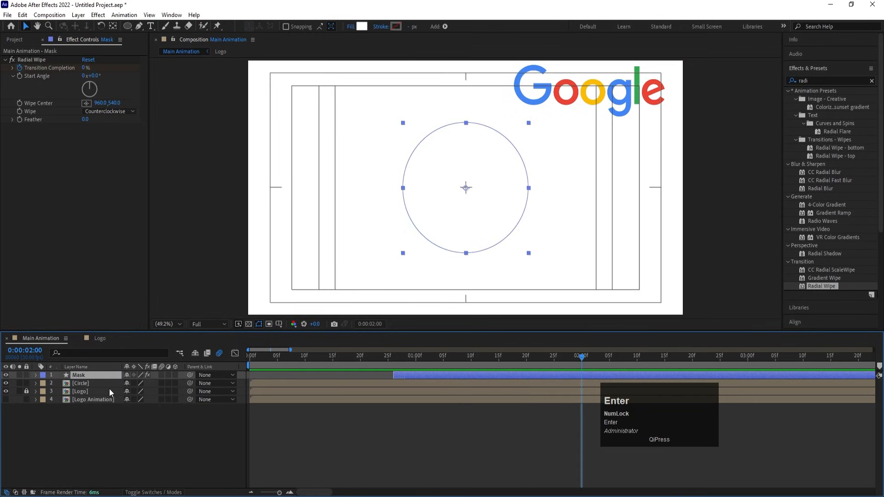
- Set the Circle layer's track matte to Alpha Inverted Matte "Mask"
key("F4")
left_click(168, 386)
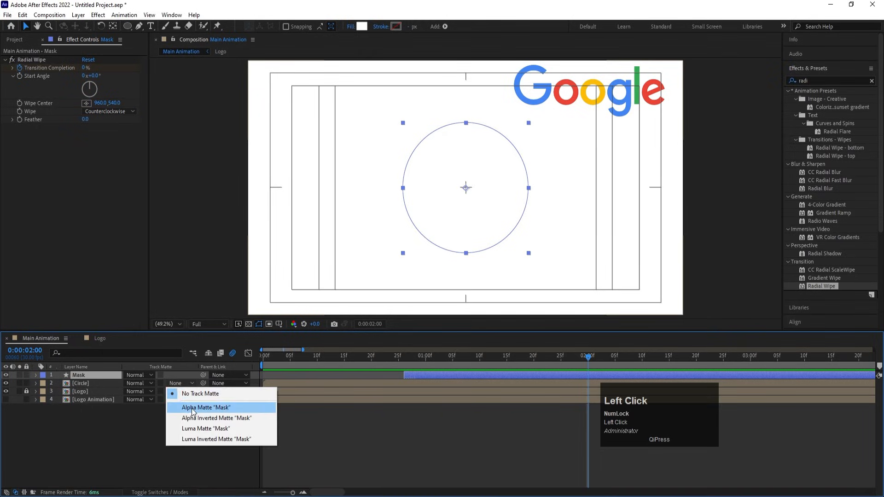
left_click(198, 418)
- Preview the matted circle animation and inspect the enlarged composition view for leftover outline
left_click(399, 360)
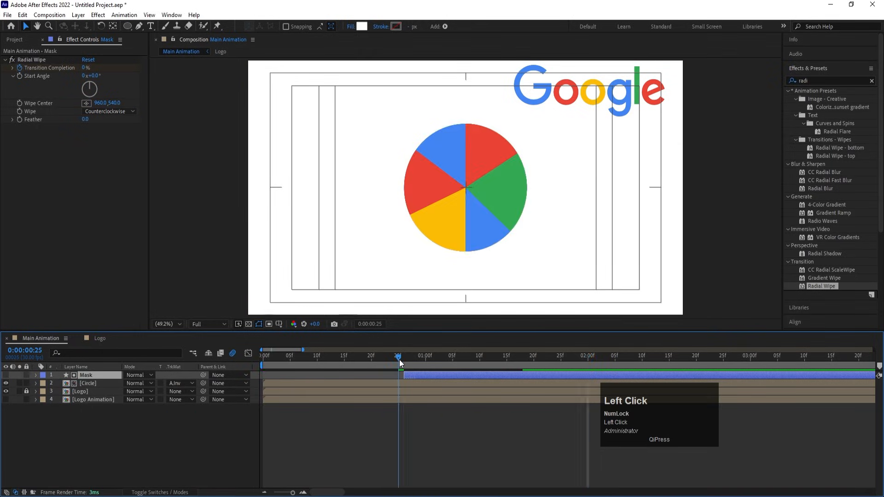
key("space")
left_click_drag(411, 361, 230, 368)
key("space")
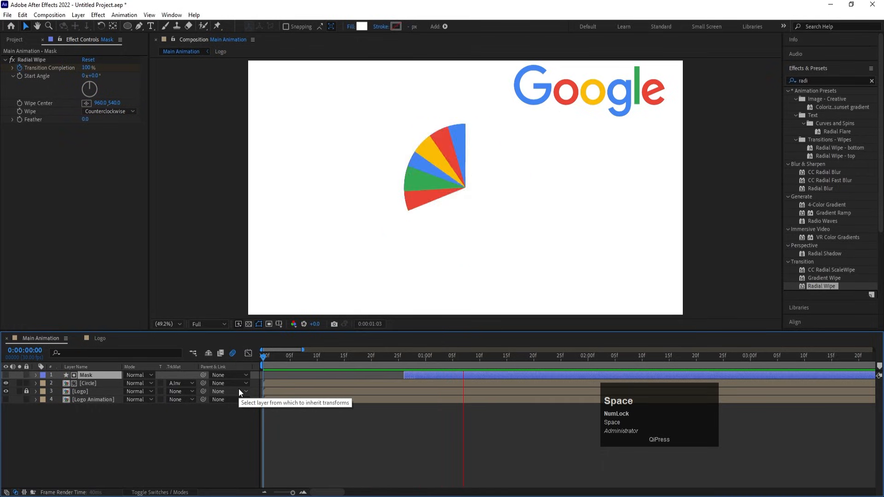
left_click(113, 427)
key("grave")
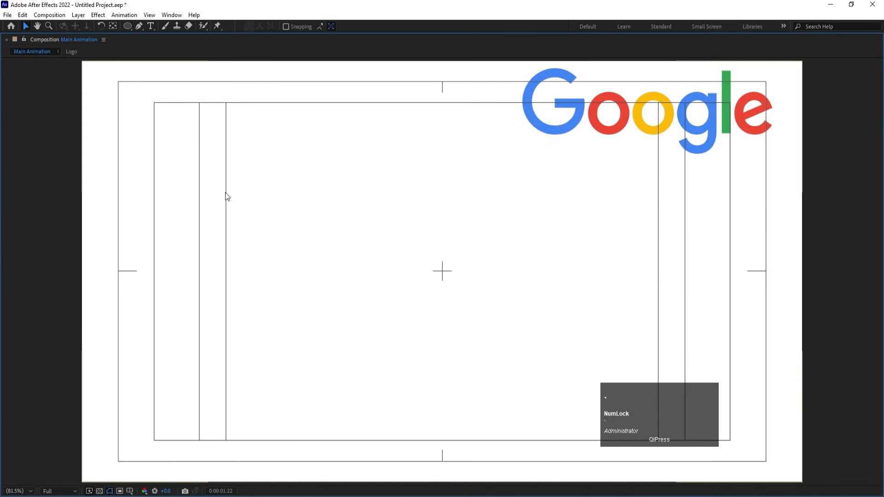
key("grave")
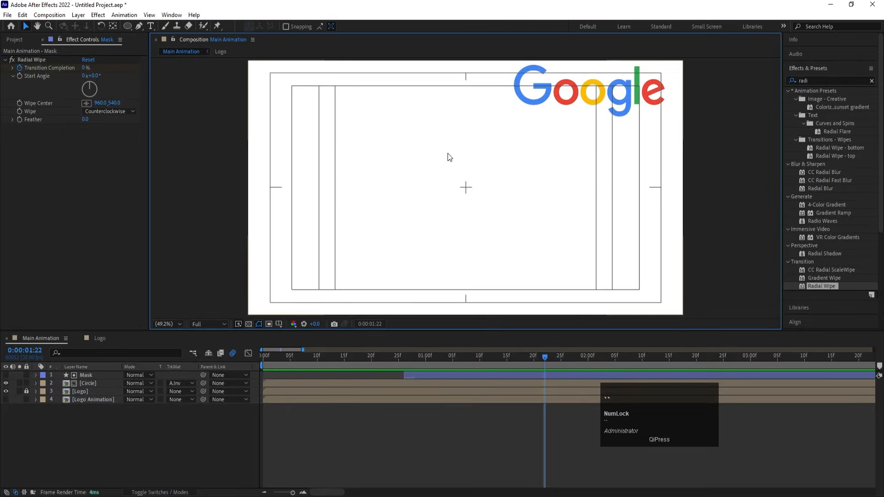
left_click(271, 358)
key("space")
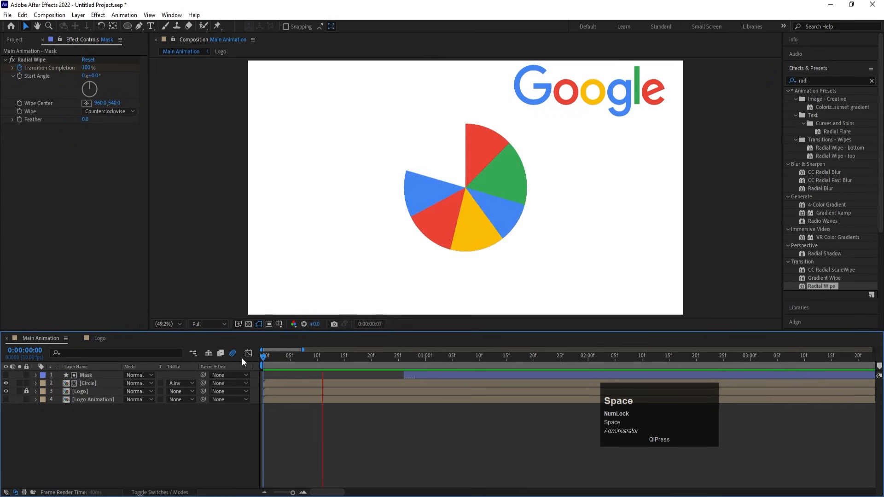
- Start pre-composing the Mask and Circle layers together
left_click(92, 384)
left_click(87, 376, "shift")
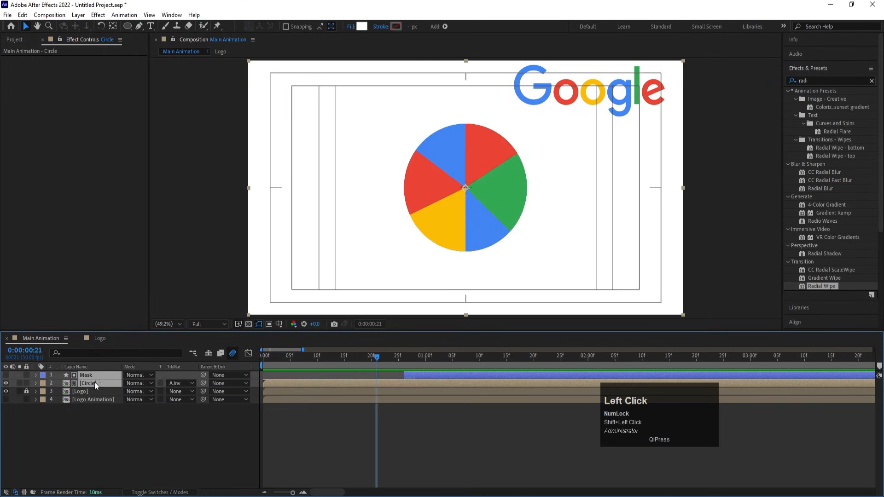
key("ctrl+shift+c")
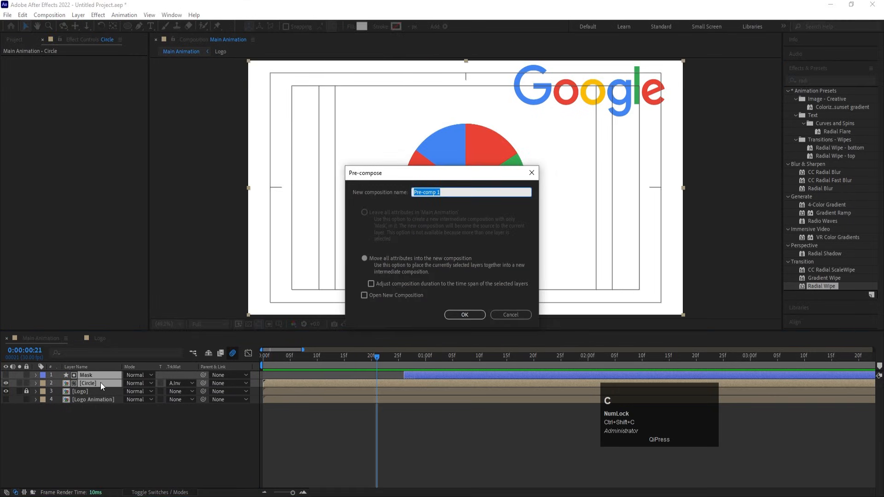
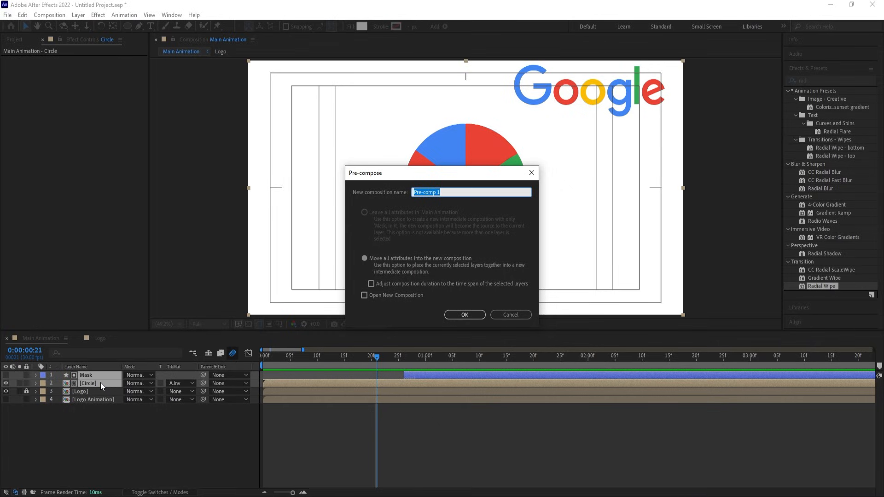
- Pre-compose the selected Mask and Circle layers into a new composition named Circle Animation
key("shift")
type("Circle")
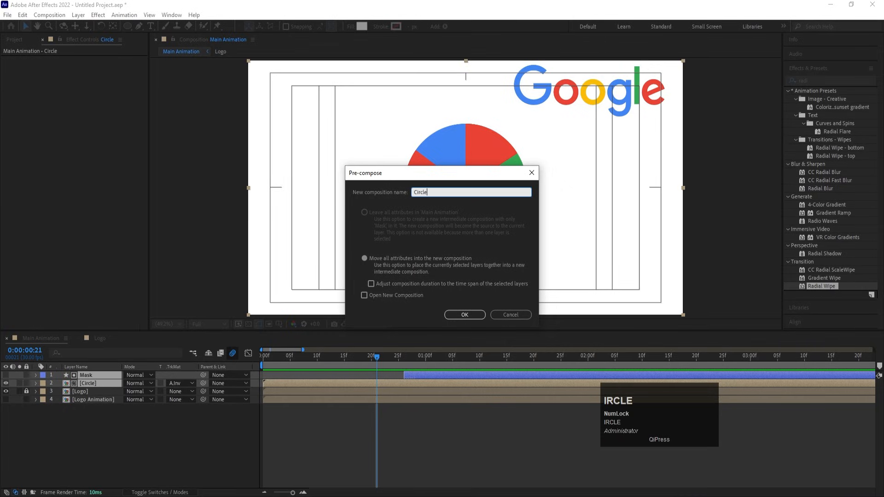
type(" Animation")
key("Return")
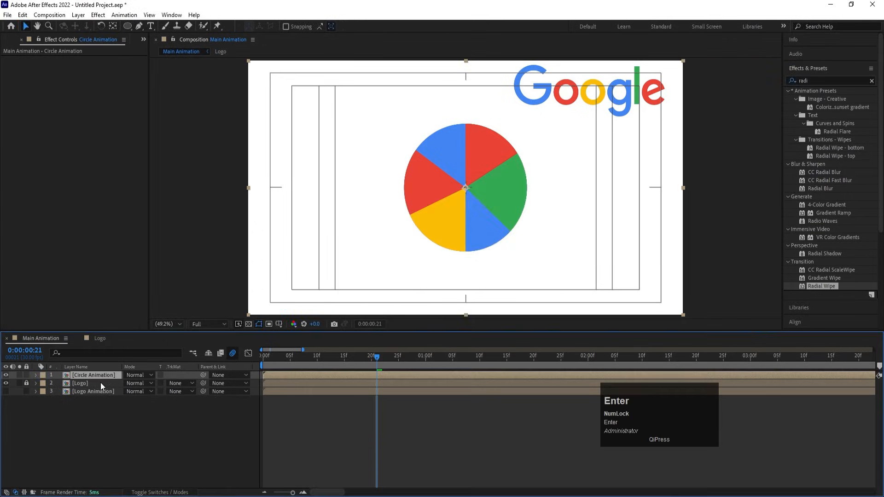
- Play back the Main Animation composition from the beginning to review the circle's wipe animation
key("space")
key("space")
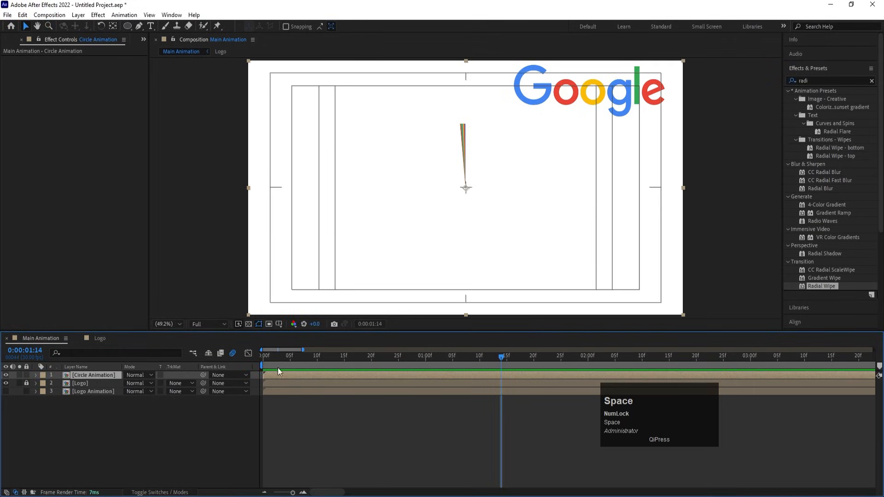
left_click(262, 357)
key("space")
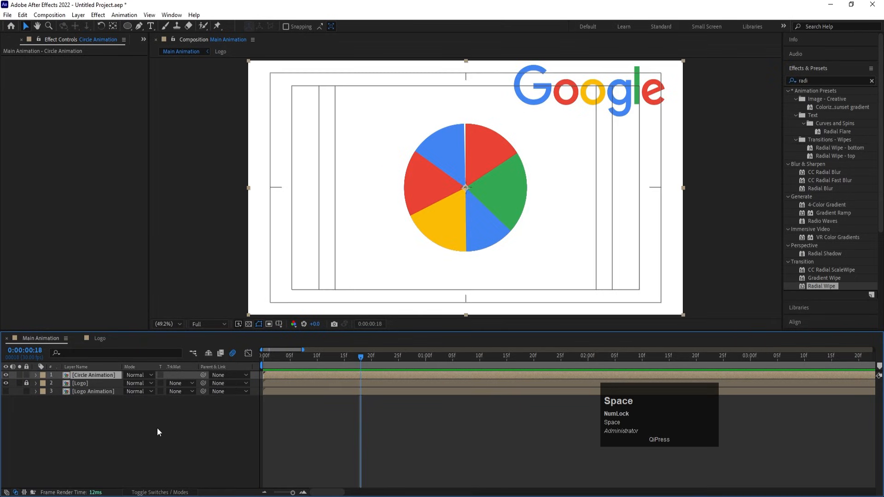
- Duplicate the Circle Animation layer and set the lower copy's scale to 120%
left_click(110, 411)
left_click(82, 378)
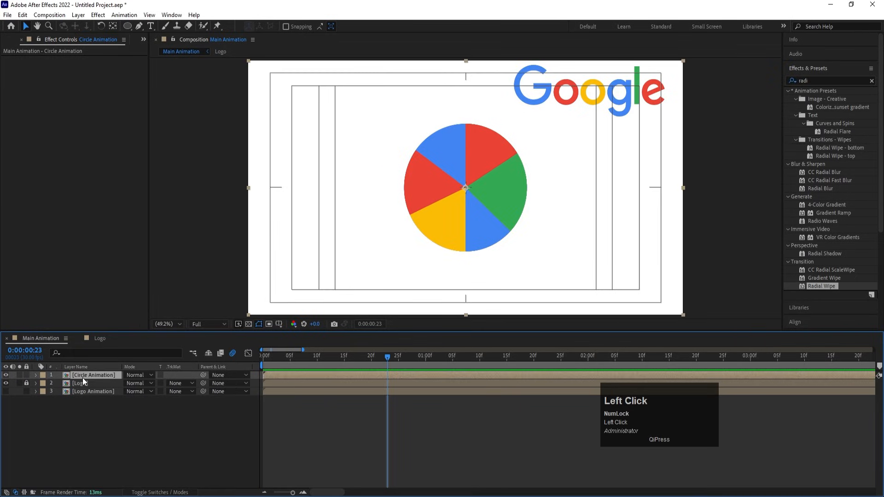
key("ctrl+d")
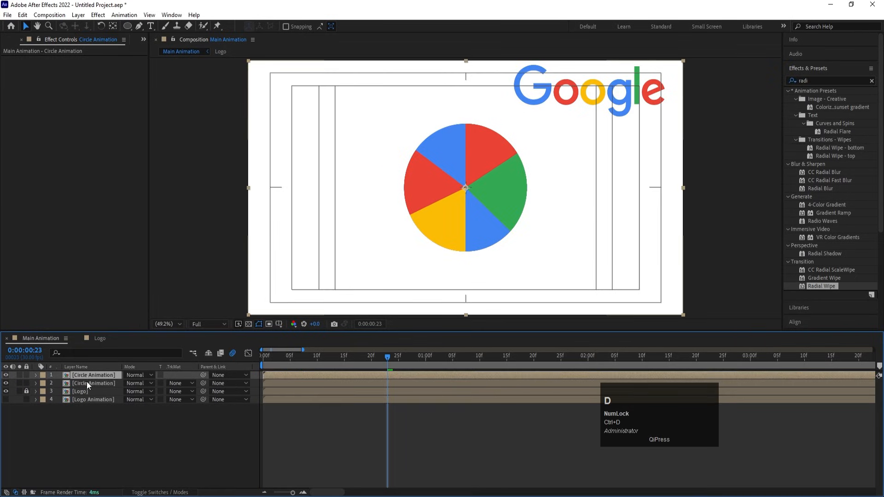
left_click(86, 383)
key("s")
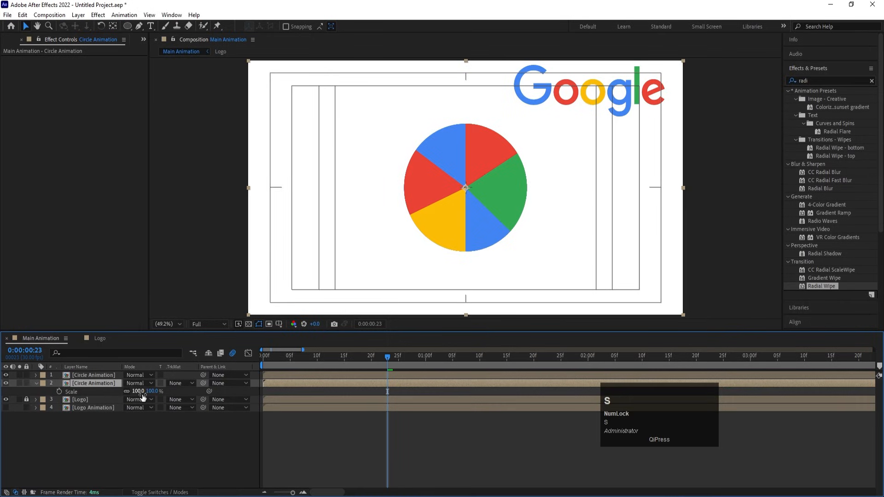
left_click(142, 391)
type("120")
key("Return")
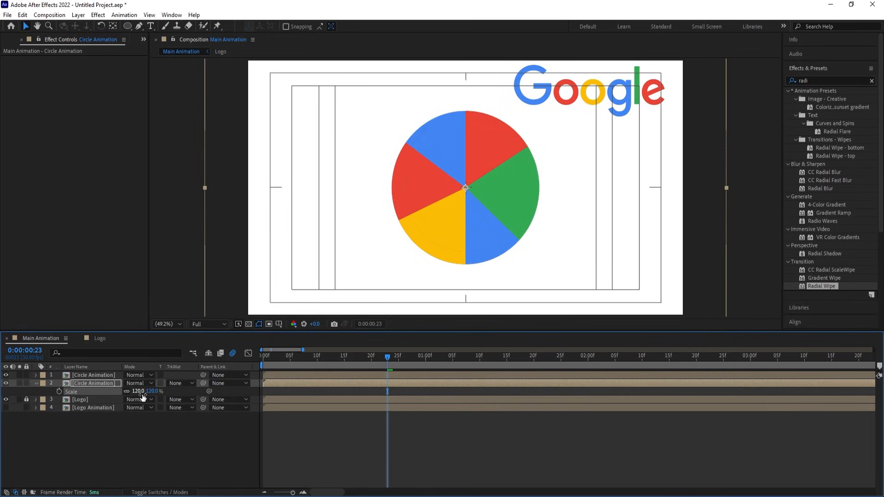
- Set the rotation of the enlarged lower Circle Animation copy to 45°
key("r")
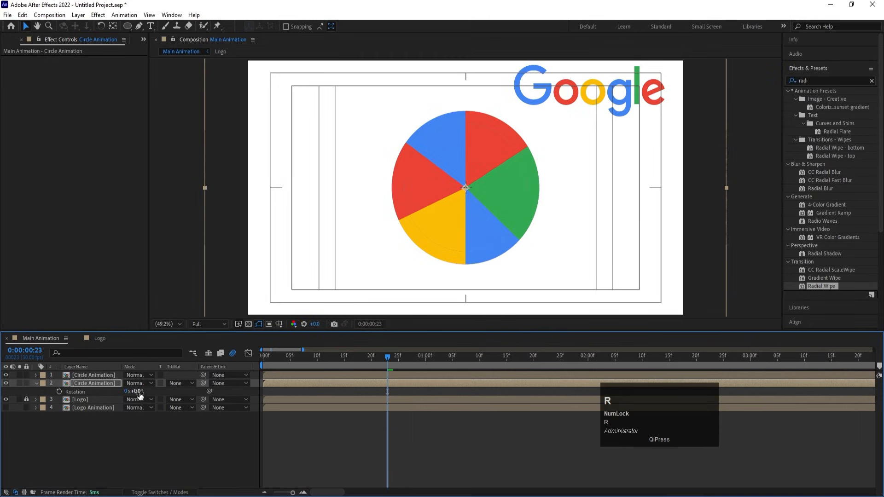
left_click(138, 391)
type("45")
key("Return")
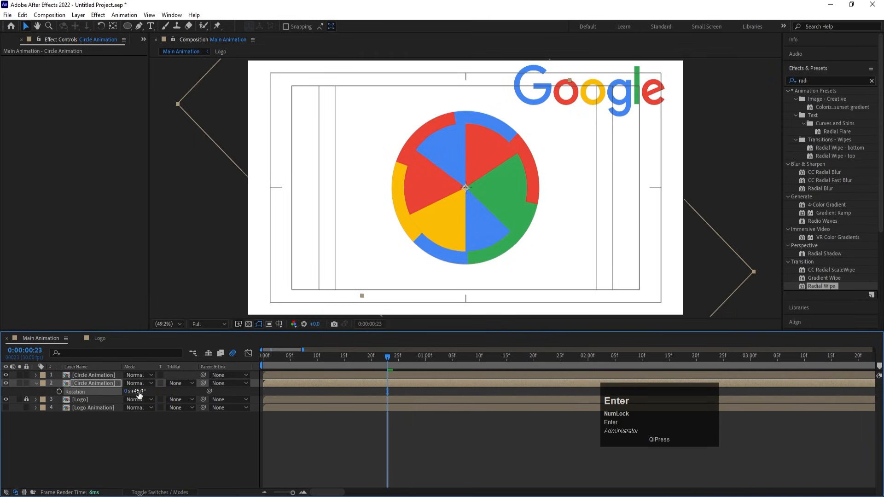
left_click(103, 431)
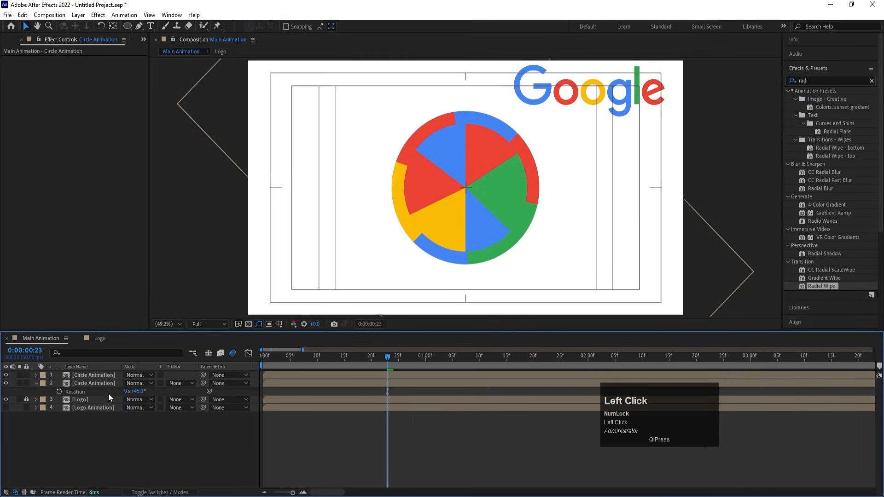
- Try a 30° rotation on the lower Circle Animation copy and return it to 45°
left_click(137, 391)
type("30")
key("Return")
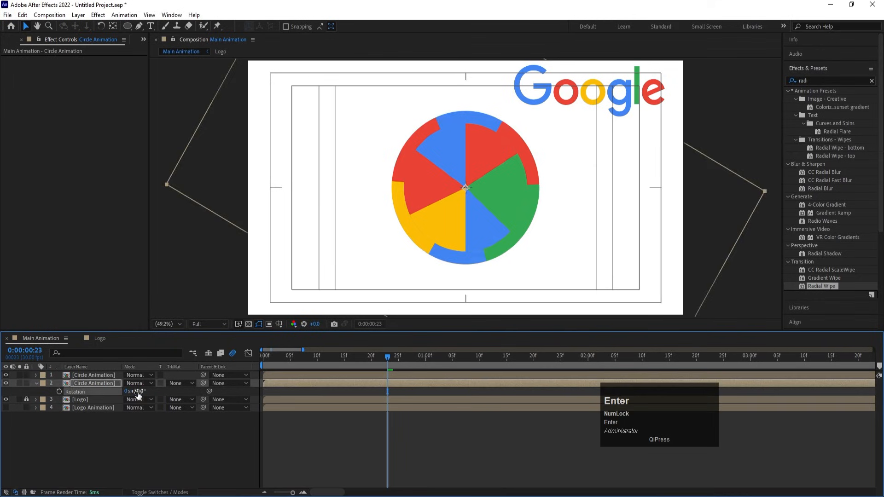
left_click(137, 391)
type("4")
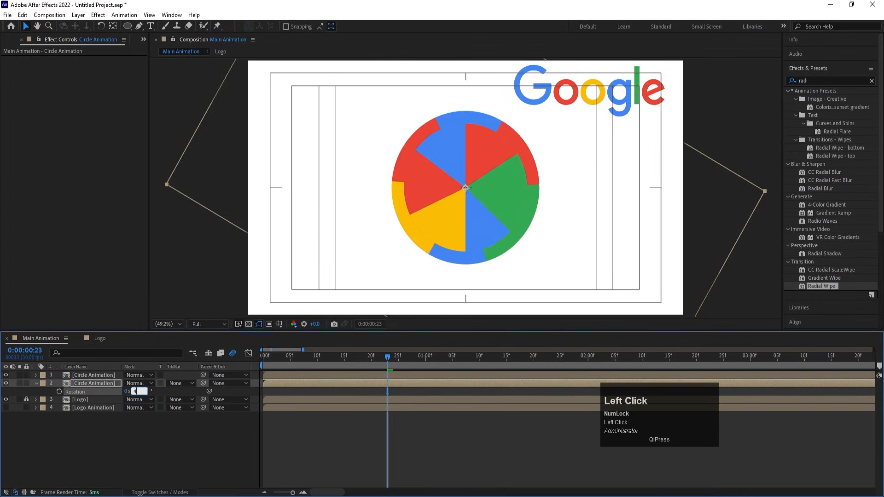
type("5")
key("Return")
- Duplicate the 120% Circle Animation layer and set the lowest copy's rotation to 90°
key("ctrl+d")
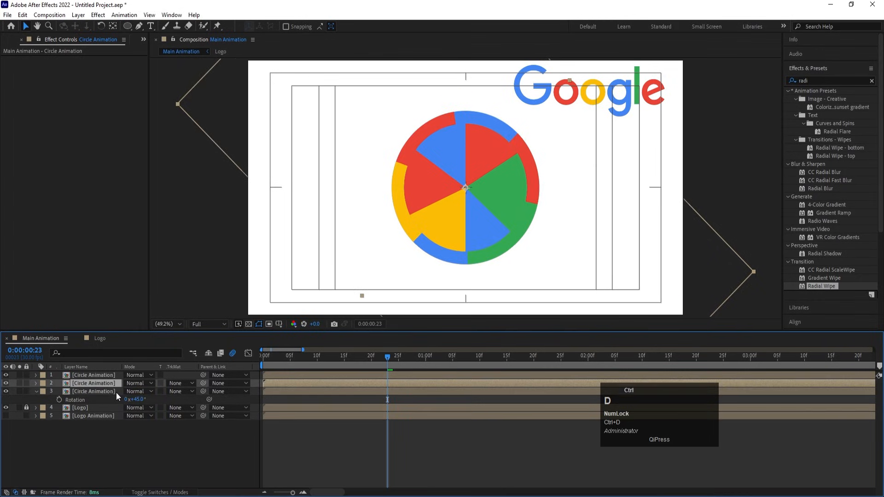
left_click(109, 392)
left_click(137, 400)
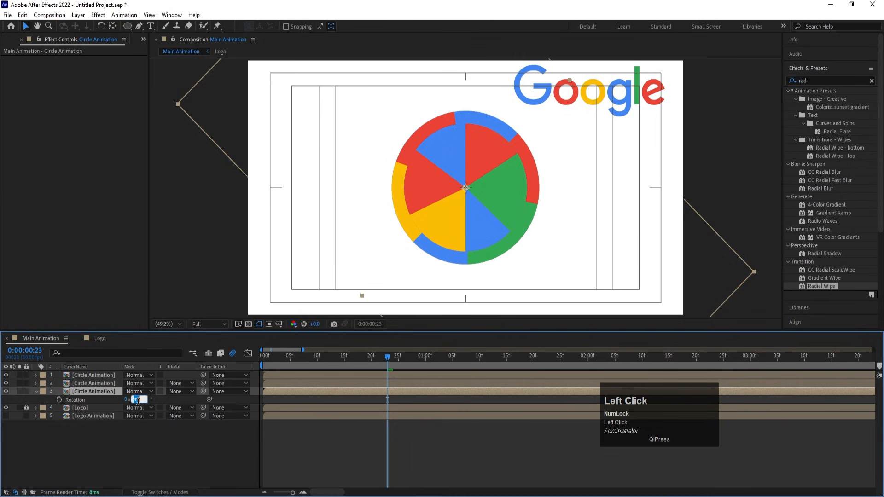
type("90")
key("Return")
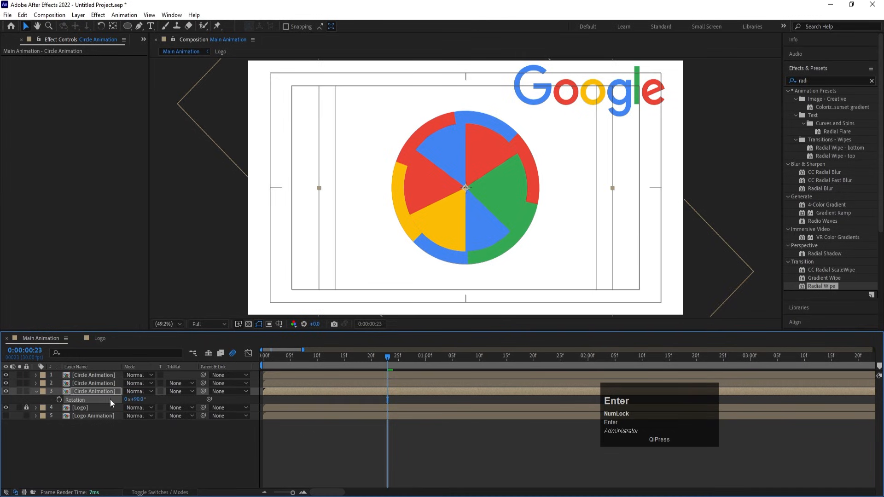
- Set the scale of the third Circle Animation layer to 140%
key("s")
left_click(138, 399)
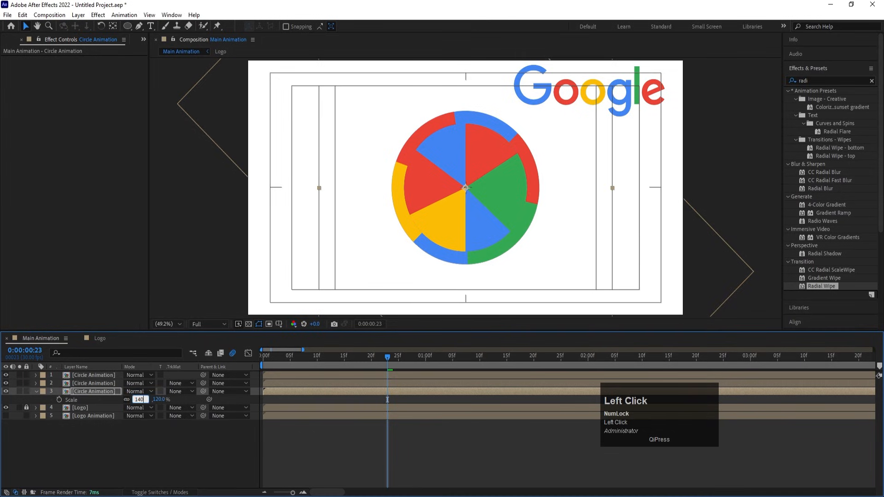
key("Return")
left_click(94, 429)
- Duplicate the third Circle Animation layer and set the lowest copy's scale to 160%
left_click(88, 391)
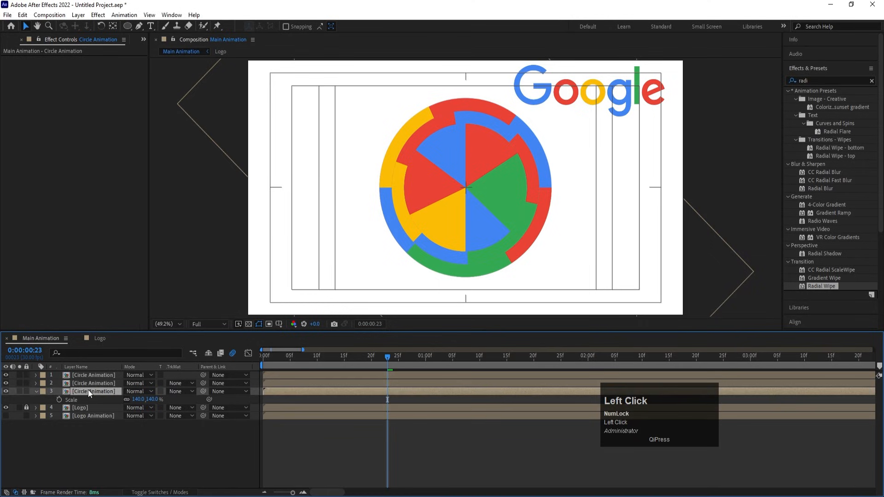
key("ctrl+d")
left_click(96, 400)
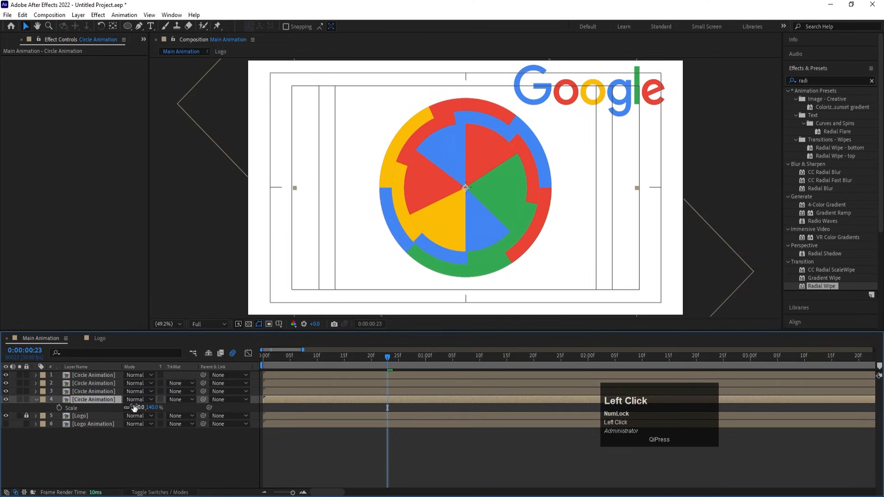
left_click(136, 407)
type("160")
key("Return")
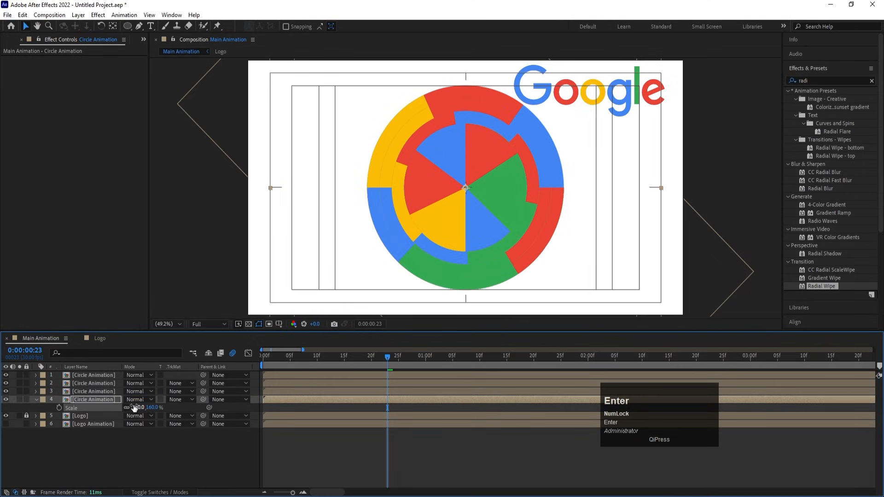
- Add 45° to the fourth Circle Animation layer's rotation, making it 135°
key("r")
left_click(147, 408)
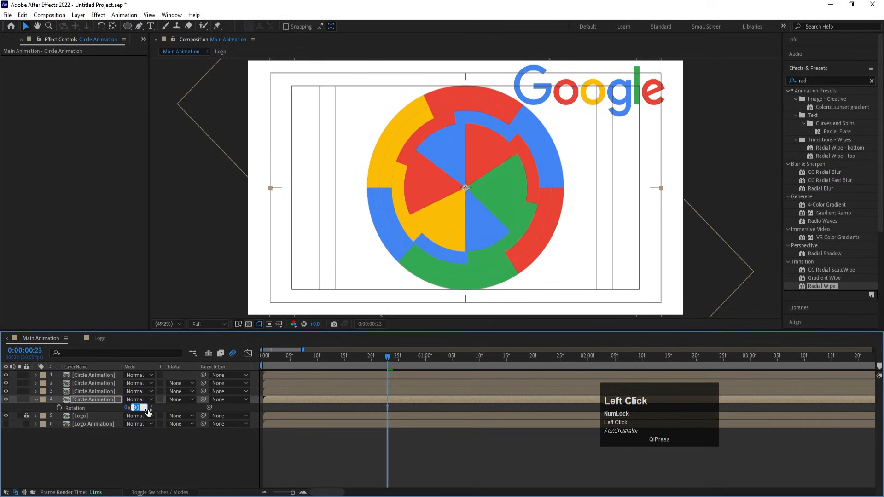
key("Right")
type("+45")
key("Return")
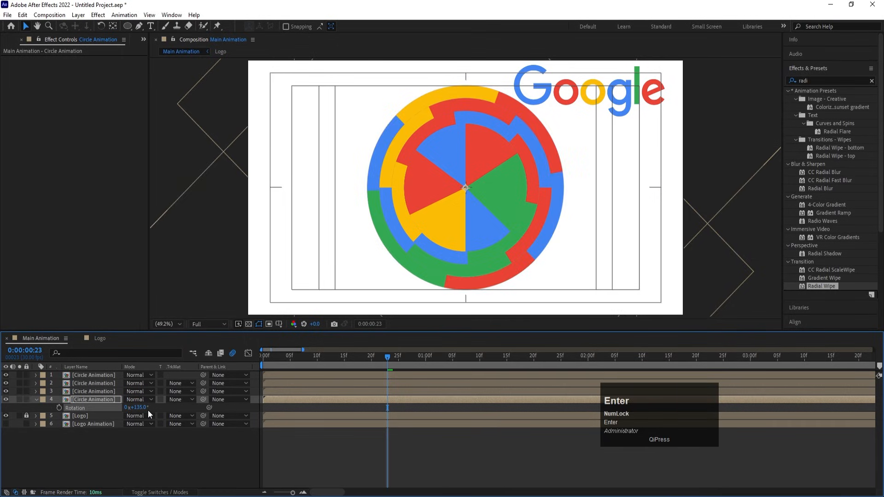
- Duplicate the fourth Circle Animation layer and add 45° to the lowest copy's rotation
left_click(93, 397)
key("ctrl+d")
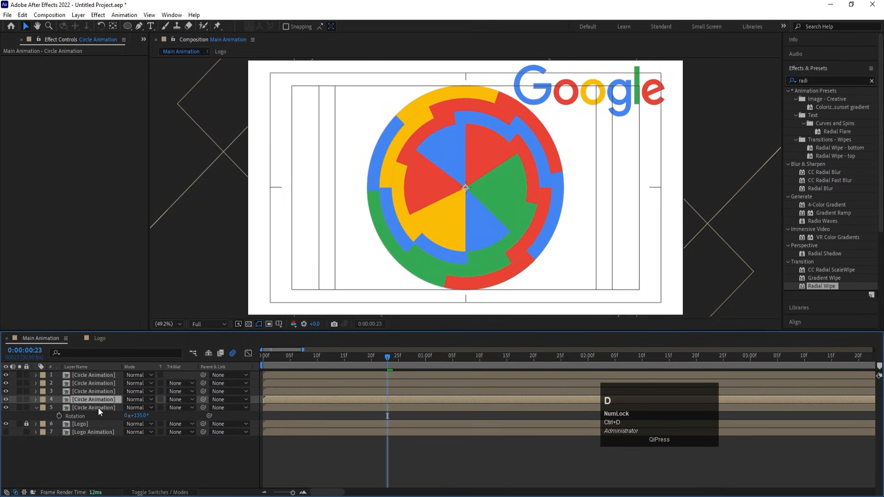
left_click(98, 407)
left_click(143, 415)
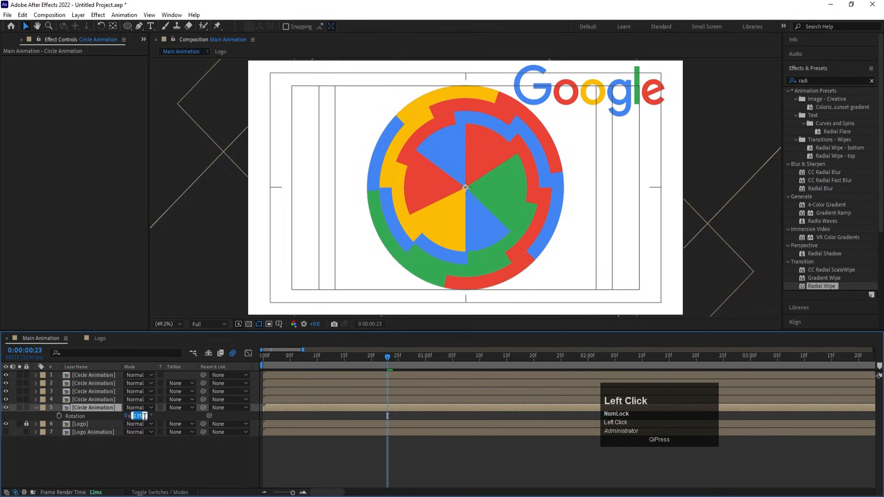
key("Right")
type("+45")
key("Return")
- Set the scale of the fifth Circle Animation layer to 180%
key("s")
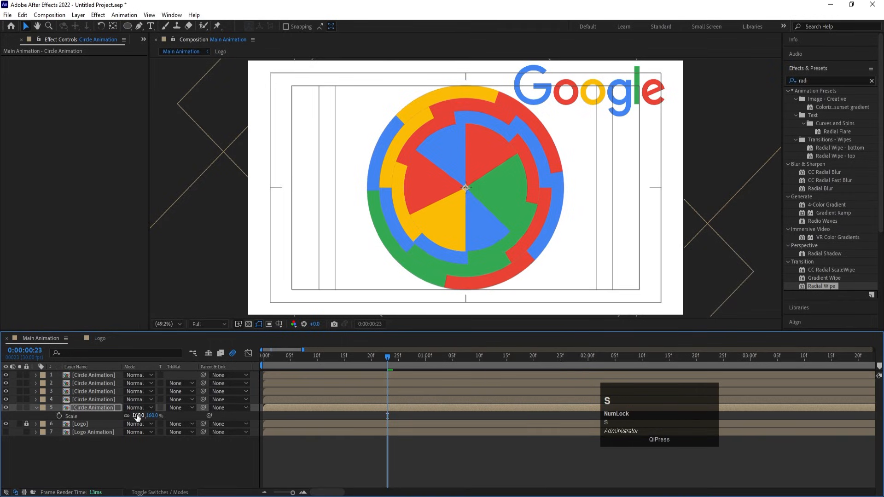
left_click(138, 415)
type("180")
key("Return")
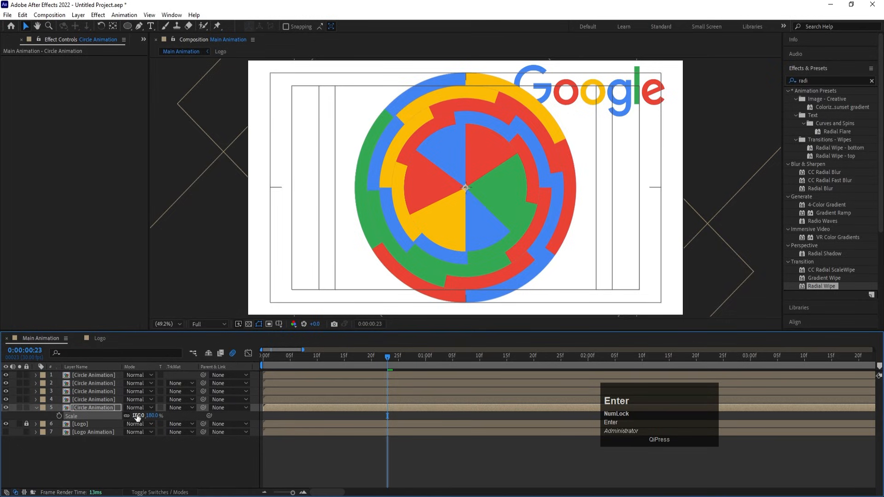
- Duplicate the fifth Circle Animation layer and set the lowest copy's rotation to 225°
key("ctrl+d")
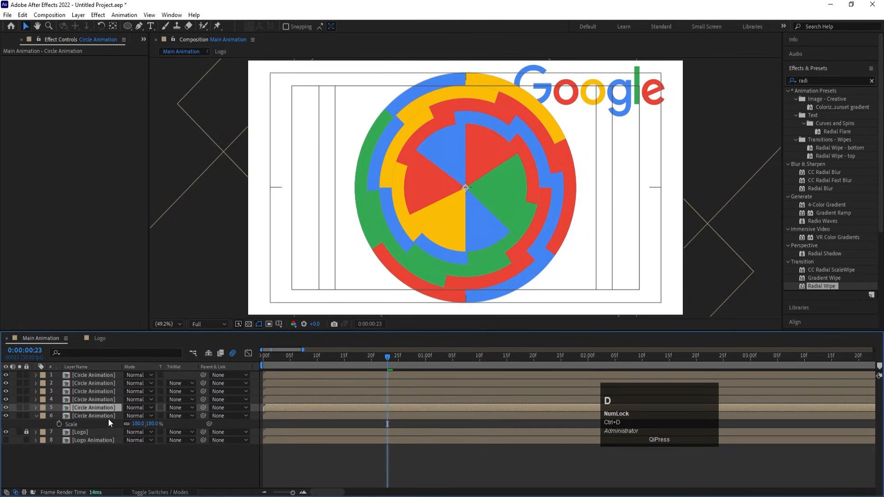
left_click(106, 417)
key("s")
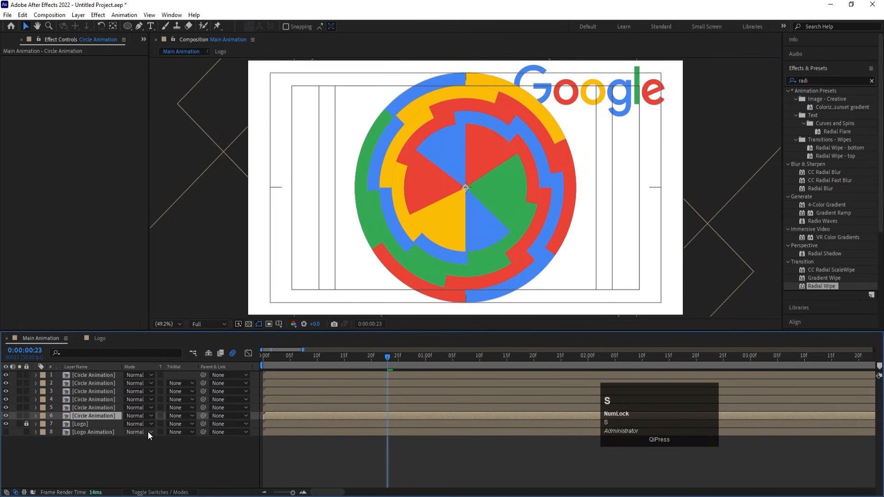
key("r")
left_click(146, 424)
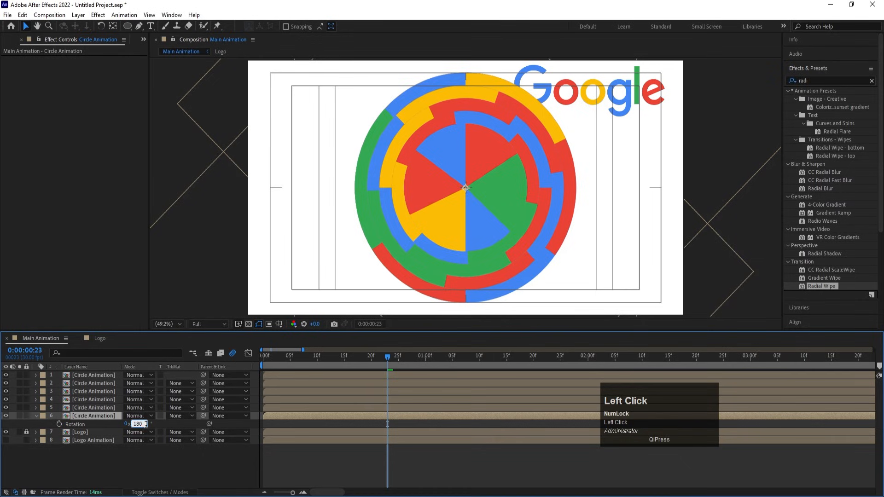
key("Return")
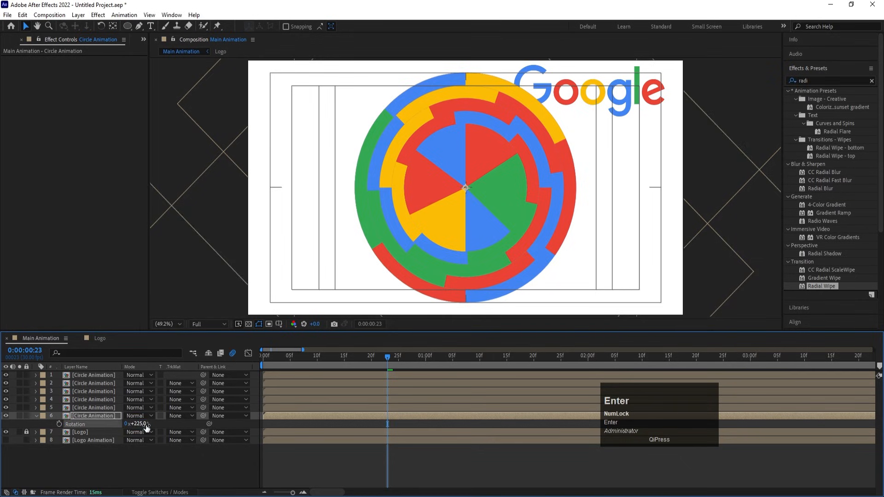
- Add 20 to the sixth Circle Animation layer's scale, making it 200%
key("s")
left_click(139, 424)
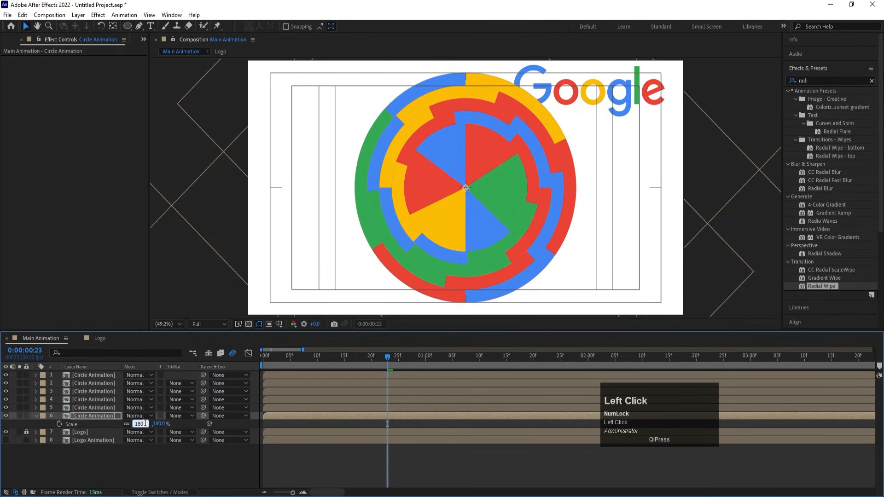
type("180+20")
key("Return")
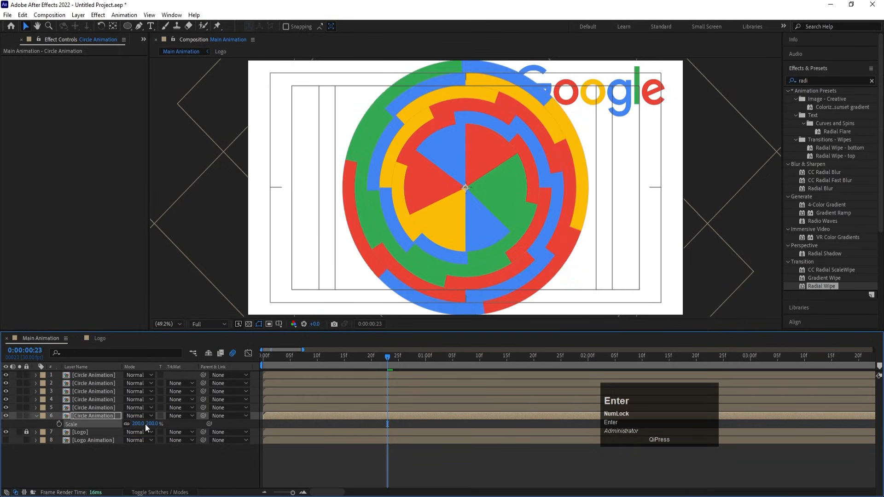
- Preview the stacked circle layers' animation and return the playhead to the first frame
left_click(303, 357)
key("space")
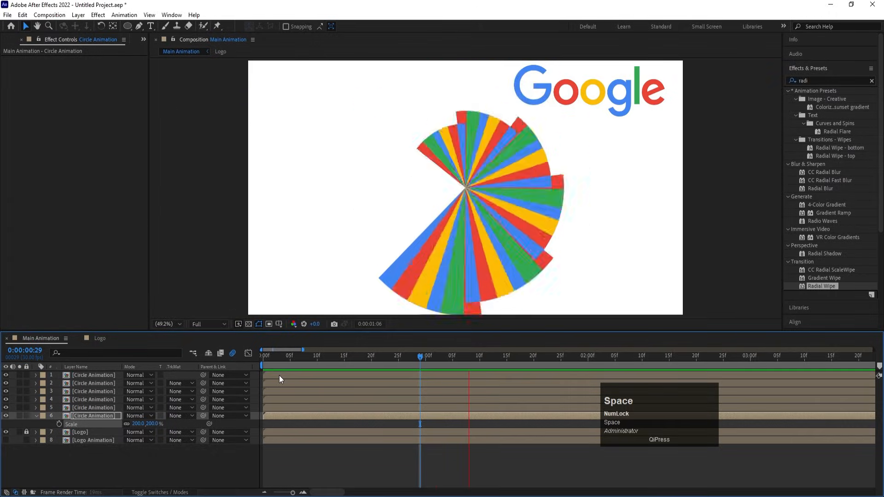
left_click(284, 363)
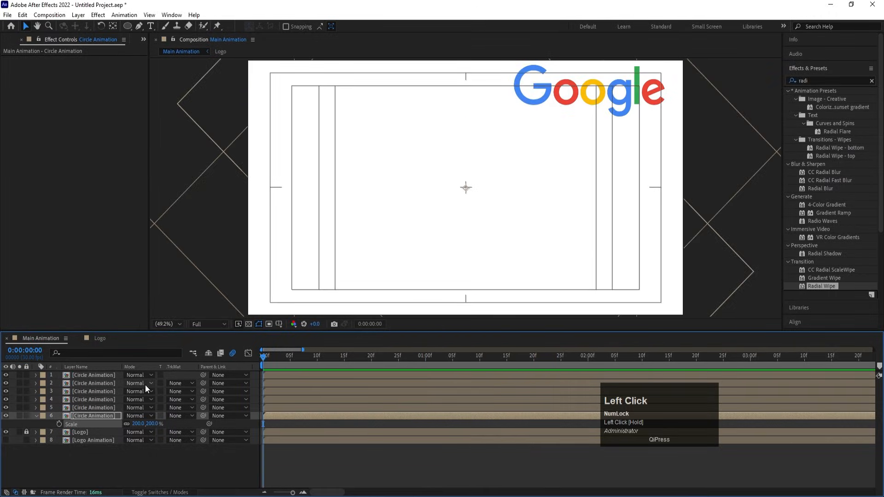
- Open the Circle Animation composition and draw a white, strokeless circle over the pie's centre, slightly over half its diameter
left_click(104, 375)
double_click(104, 374)
key("space")
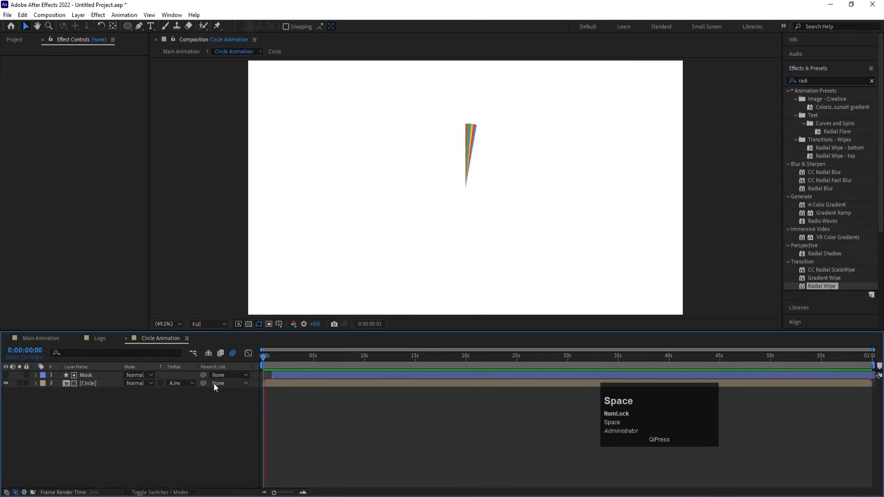
left_click(109, 424)
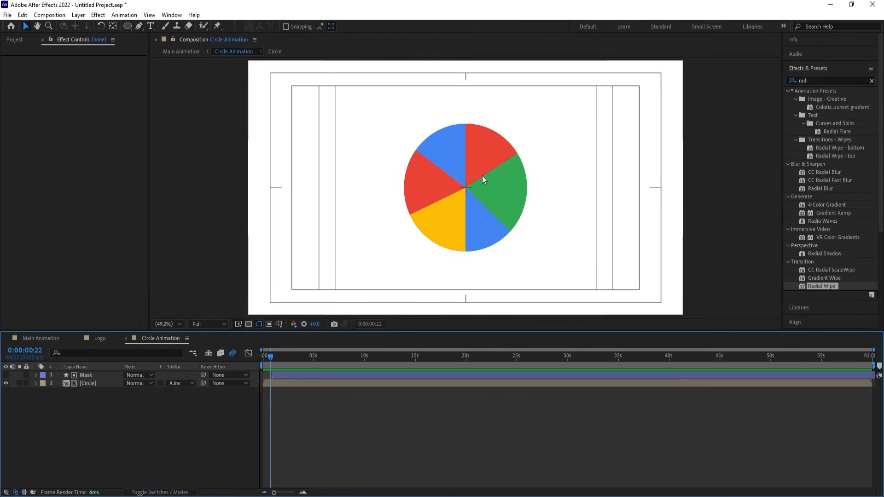
scroll(458, 184, "up", 1)
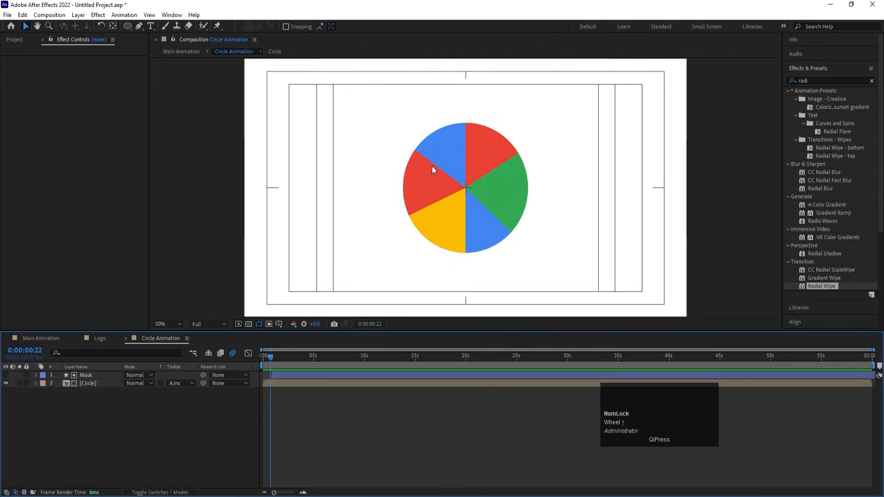
left_click(126, 26)
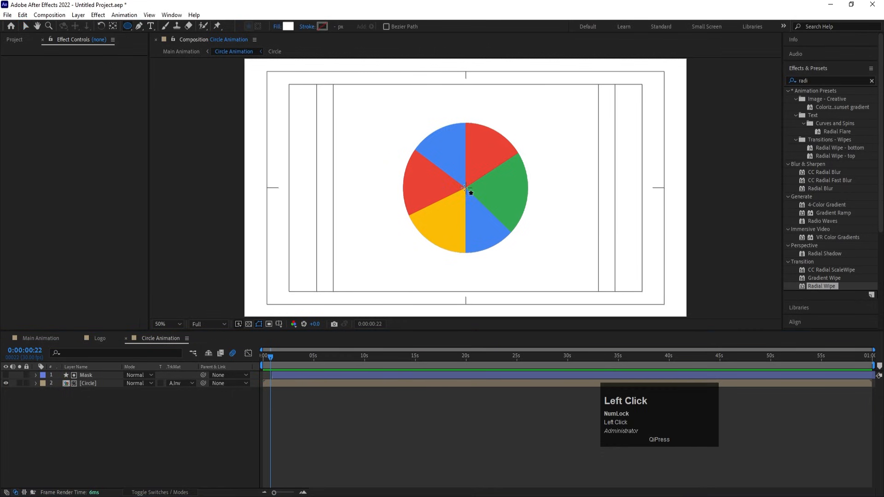
left_click_drag(439, 155, 506, 226)
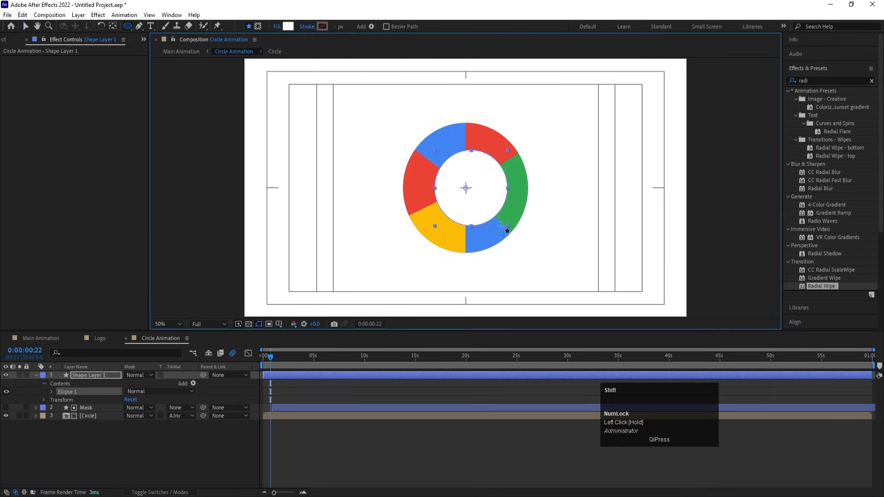
- Centre the white circle's anchor point on its shape and align the layer horizontally to the composition's centre
left_click(86, 376)
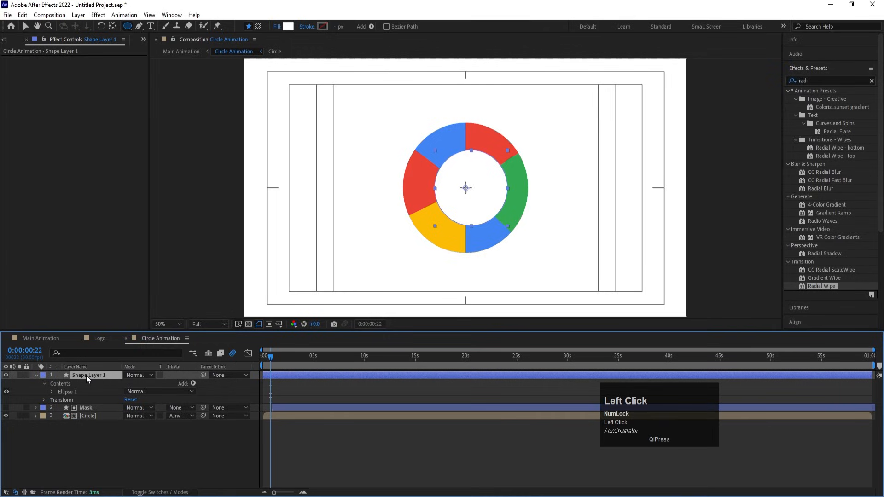
key("ctrl+alt+Home")
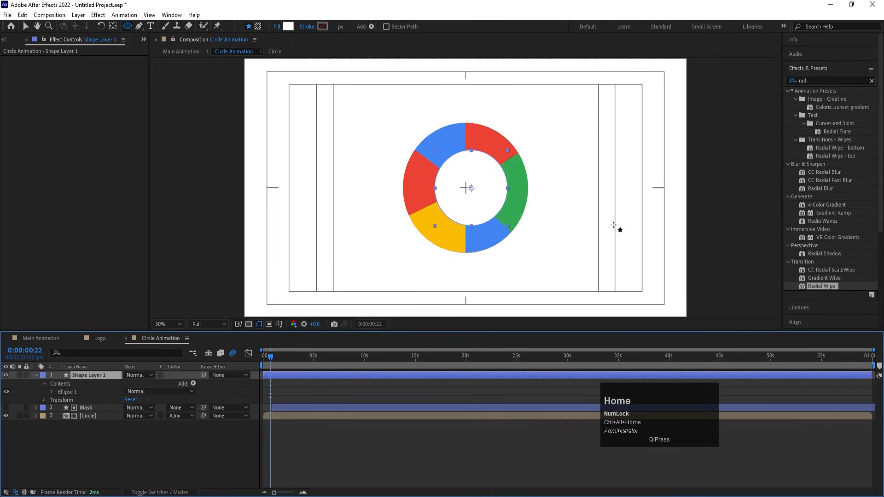
left_click(802, 69)
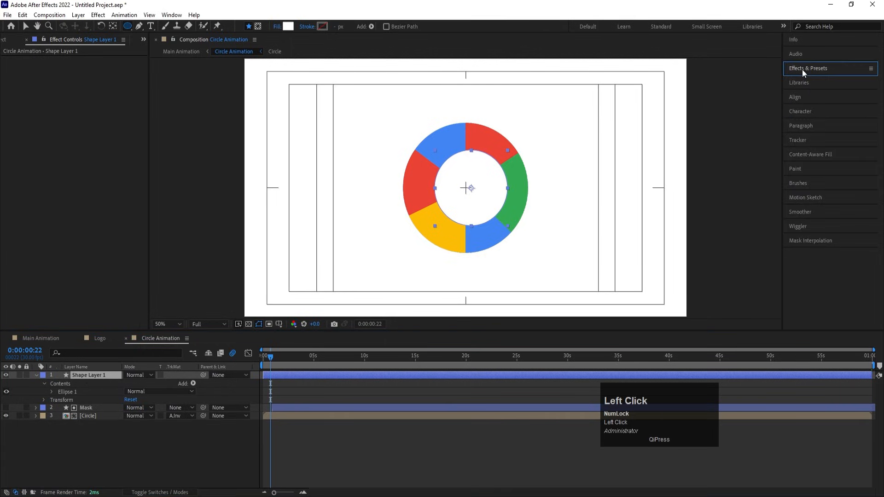
left_click(802, 96)
left_click(808, 121)
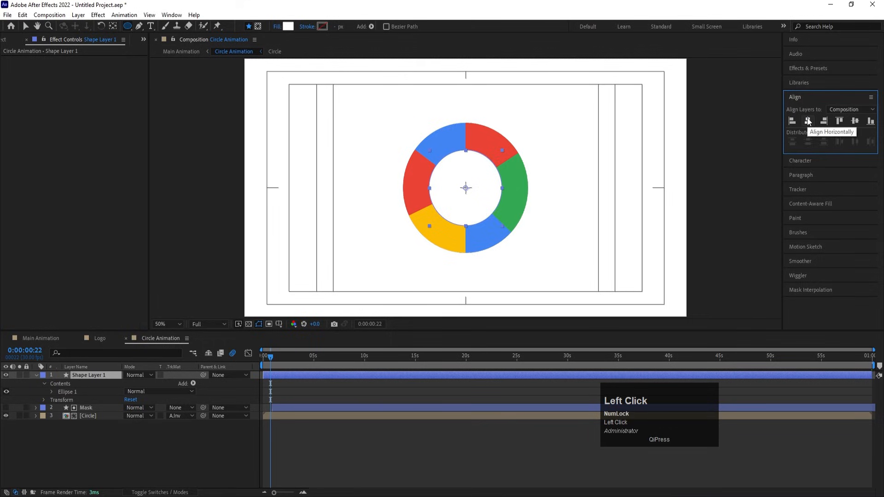
- Preview the ring wipe in the Circle Animation composition from the first frame
left_click_drag(272, 357, 240, 362)
key("equal")
key("equal")
key("space")
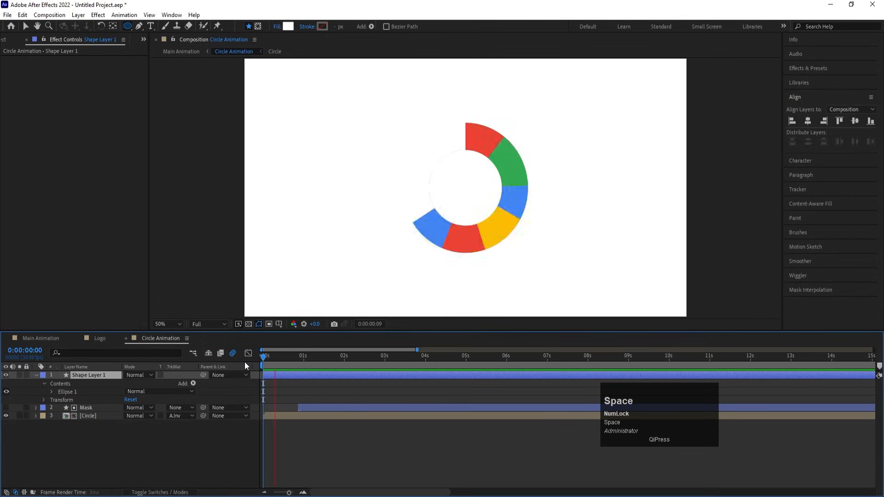
key("space")
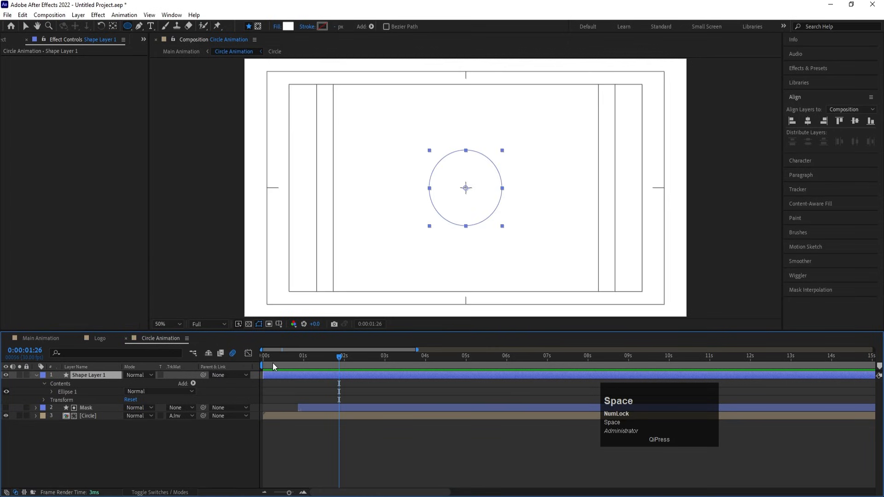
left_click_drag(271, 358, 231, 360)
left_click(114, 447)
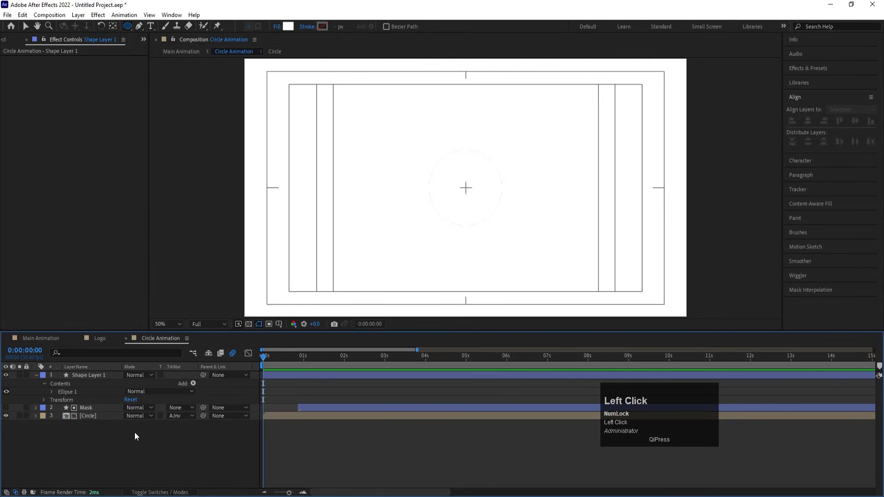
key("space")
key("space")
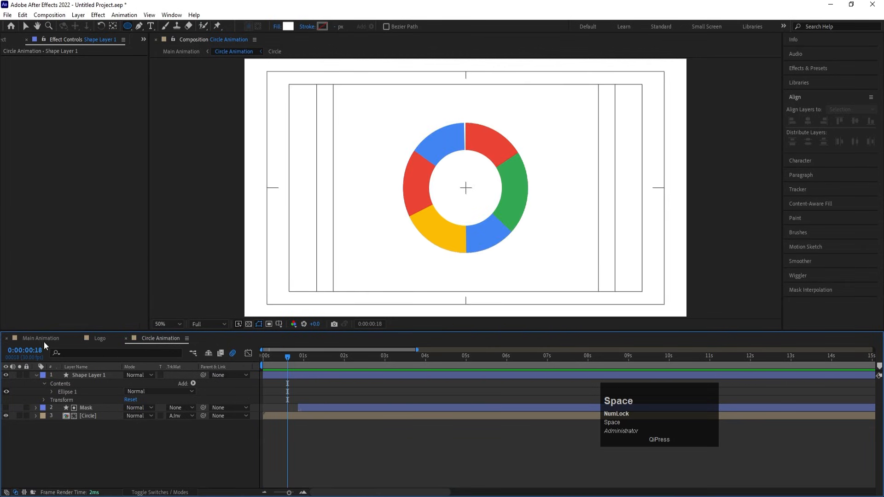
- Preview the stacked rings in the Main Animation composition from the first frame
left_click(43, 340)
left_click_drag(270, 361, 228, 360)
key("space")
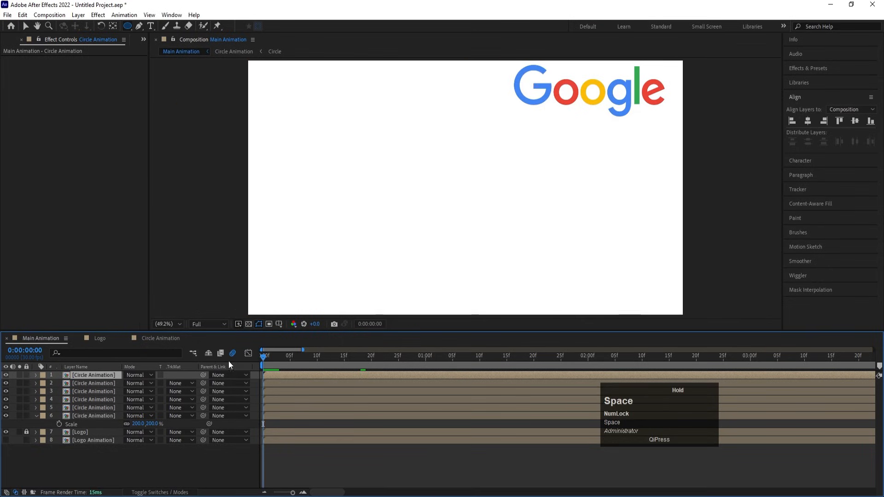
key("space")
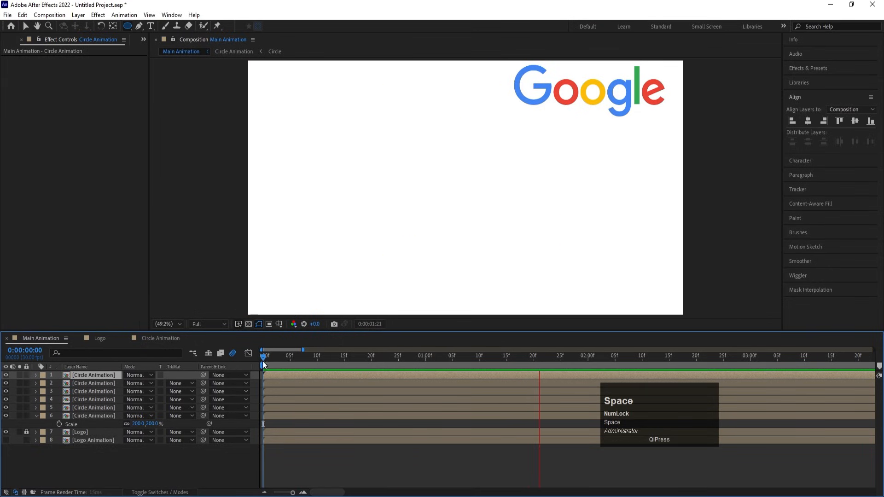
- In the Circle Animation composition, set the white circle's scale to 0% and keyframe it at the first frame
left_click_drag(104, 373, 101, 342)
left_click(102, 343)
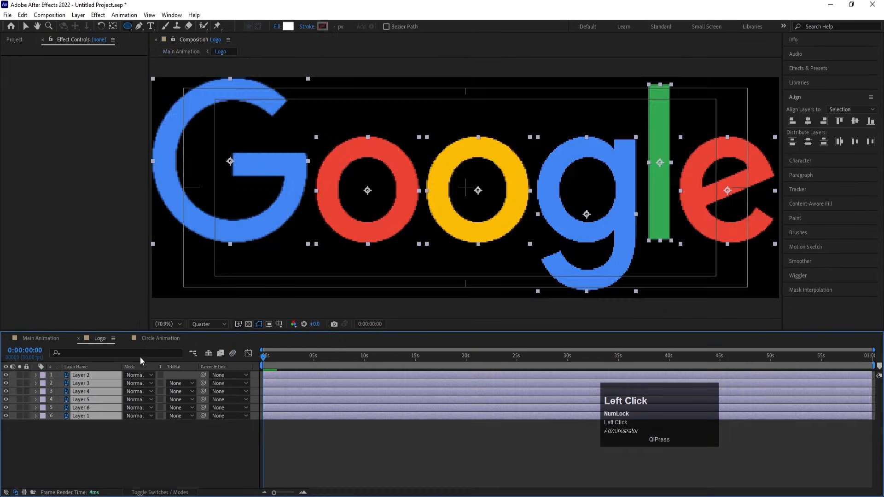
left_click(162, 339)
left_click(101, 375)
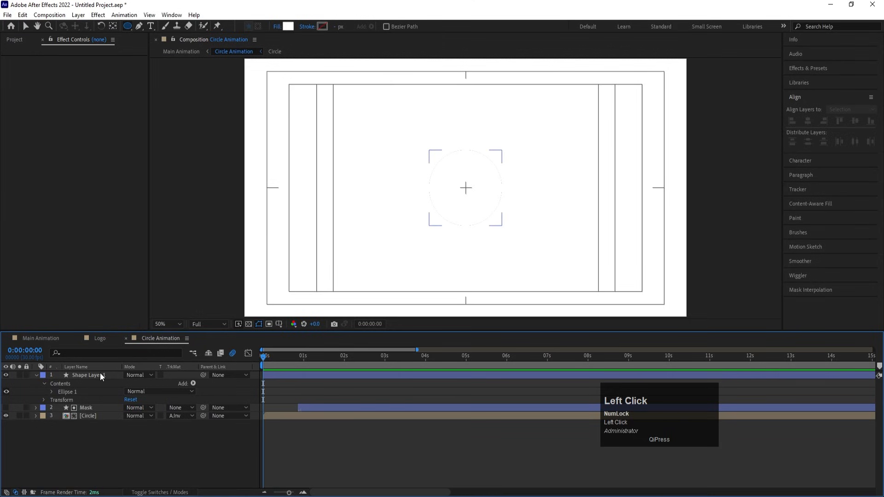
key("s")
left_click(138, 383)
type("00")
key("Return")
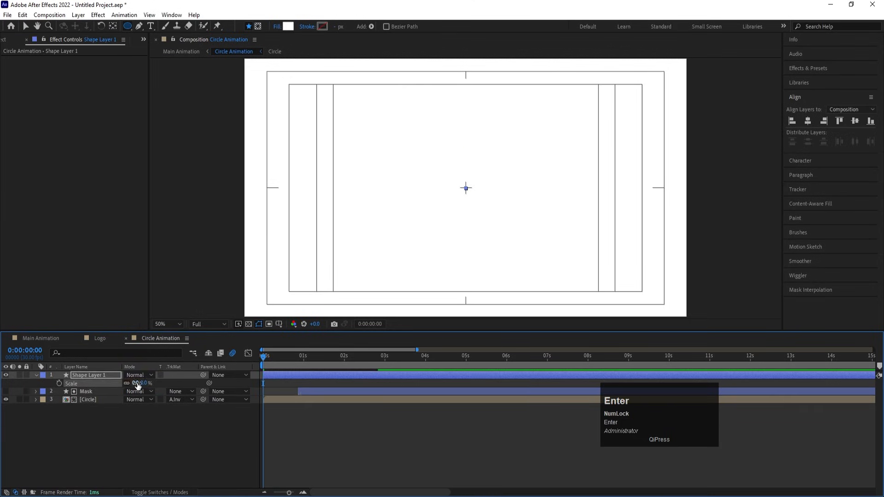
left_click(59, 384)
- Keyframe the white circle's scale at 150% at 0:00:00:28 and apply Easy Ease to both scale keyframes
key("space")
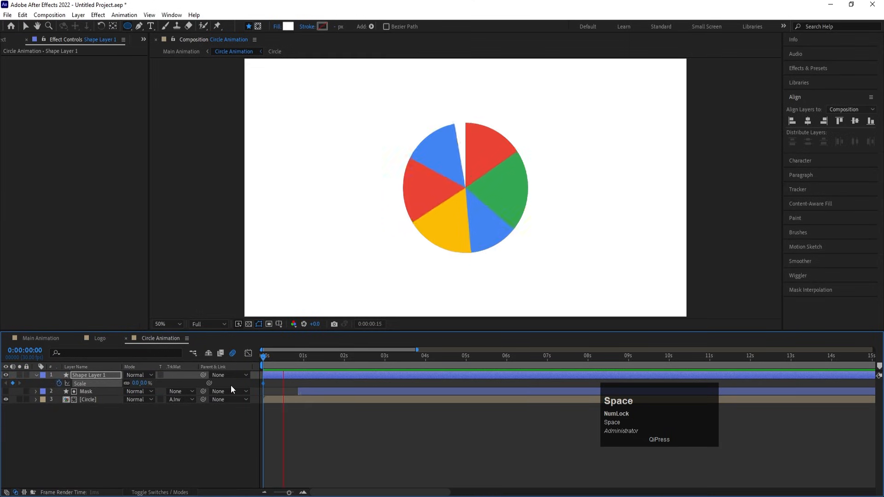
key("space")
left_click_drag(138, 383, 199, 371)
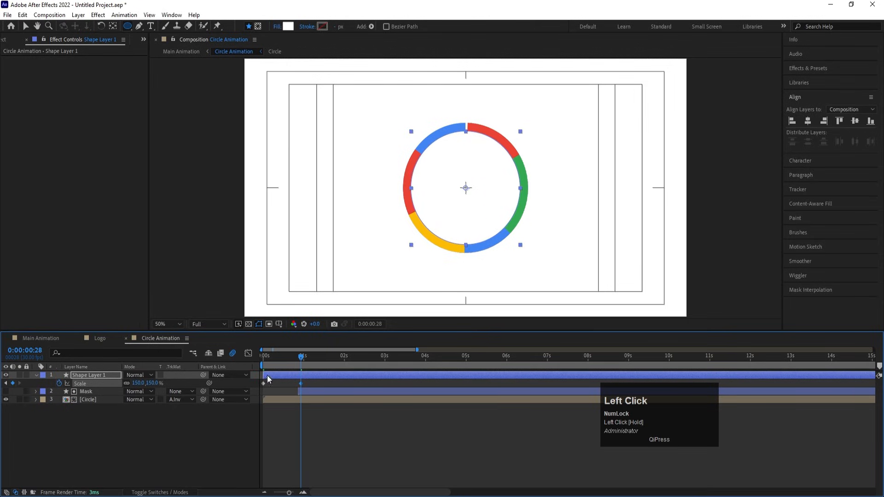
key("F9")
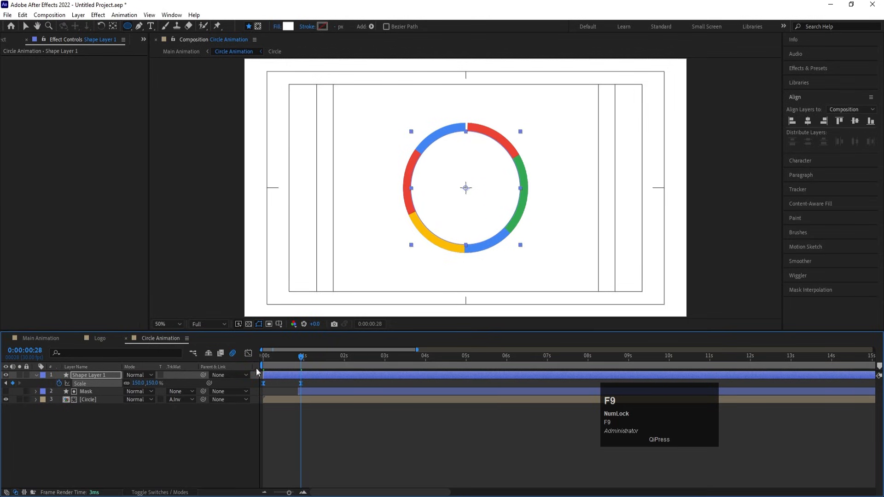
- Reshape the white circle's scale speed graph so that it peaks near the start and eases out slowly
key("space")
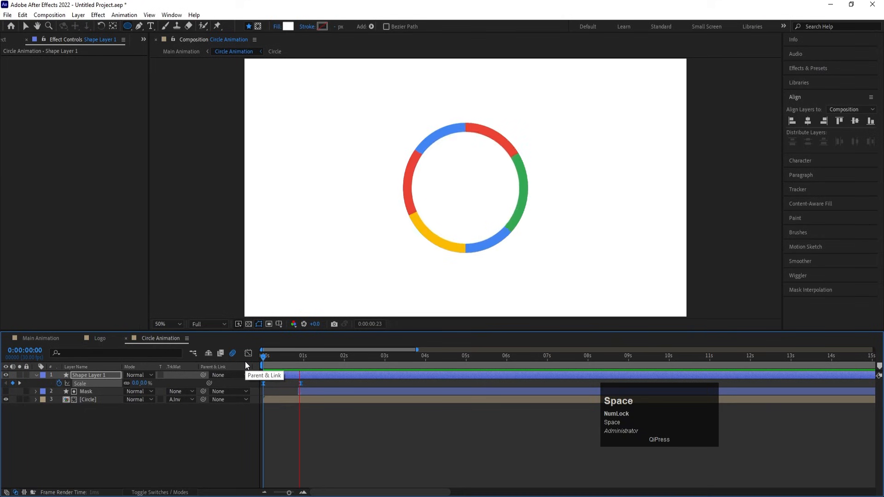
key("space")
left_click(249, 354)
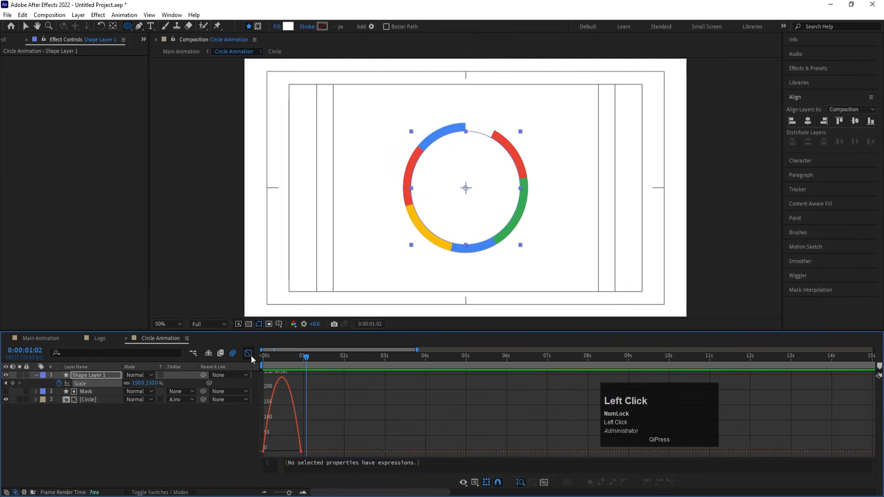
mouse_move(323, 418)
left_mouse_down()
mouse_move(300, 457)
mouse_move(253, 450)
left_mouse_up()
left_click(263, 357)
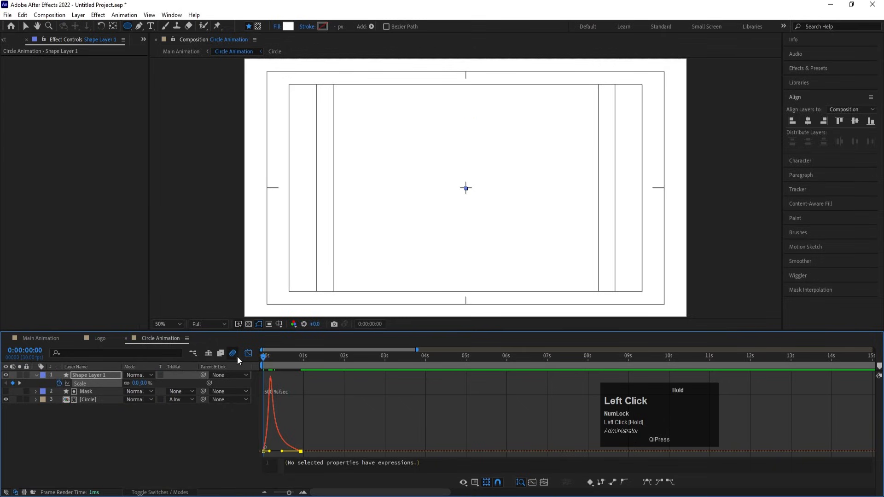
left_click(248, 353)
- Preview the white circle's eased growth in Circle Animation and return the playhead to the first frame
key("space")
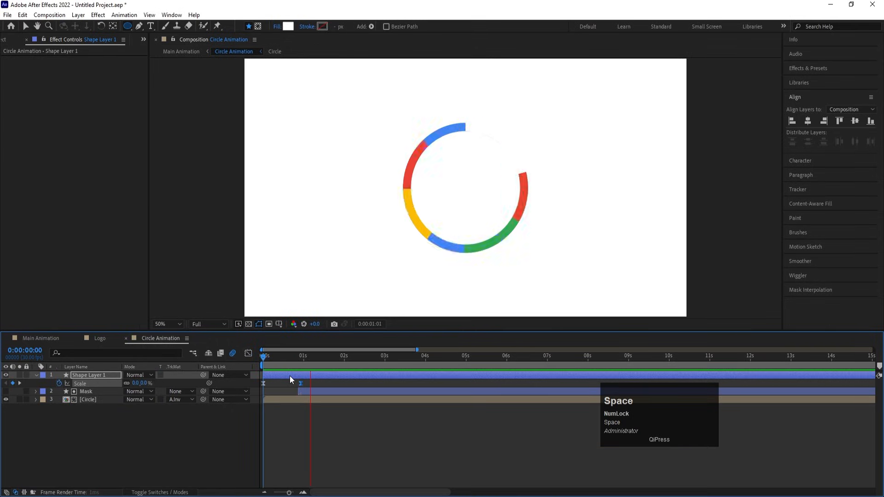
key("space")
left_click_drag(330, 357, 205, 362)
key("space")
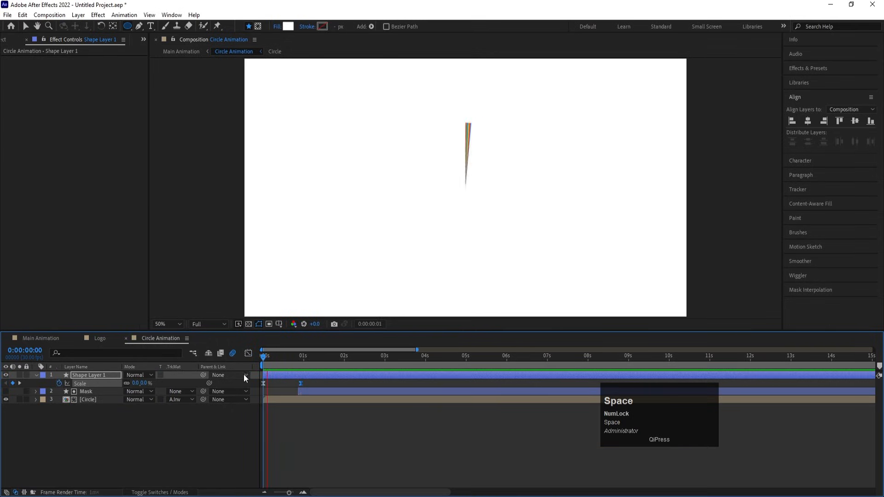
key("space")
key("space")
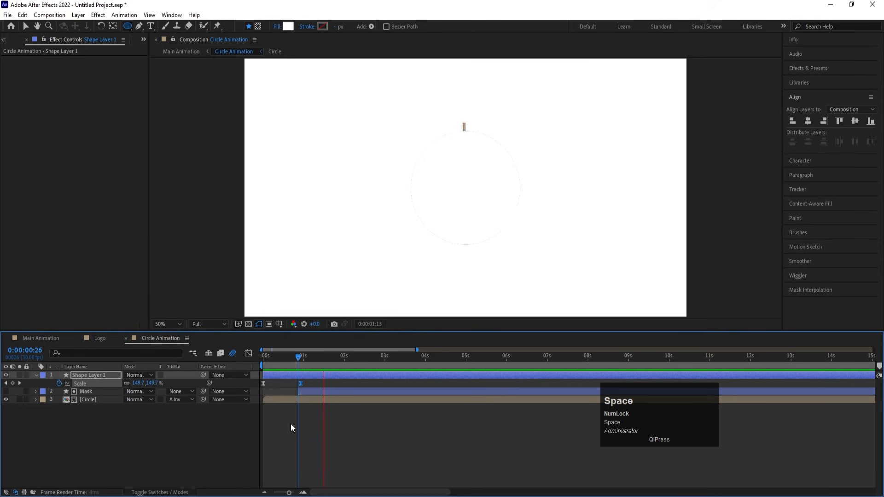
key("space")
left_click_drag(276, 359, 184, 364)
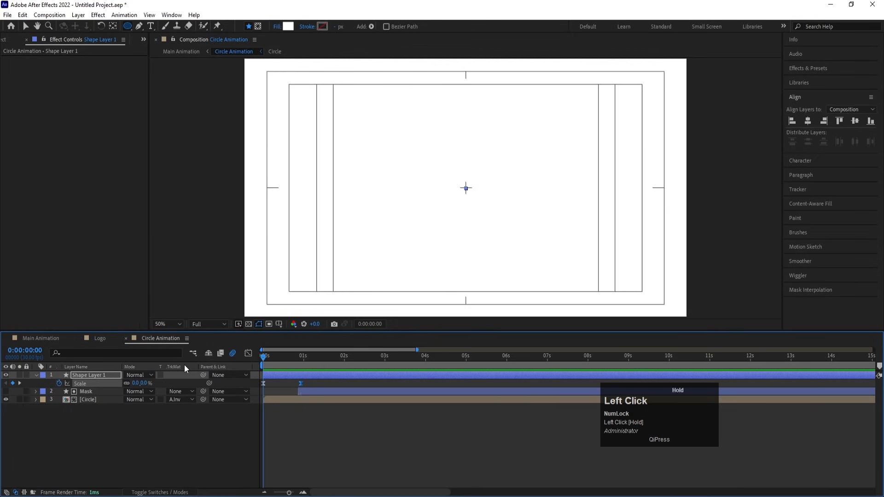
- Preview the updated stacked rings in Main Animation and return the playhead to the first frame
left_click(50, 342)
key("space")
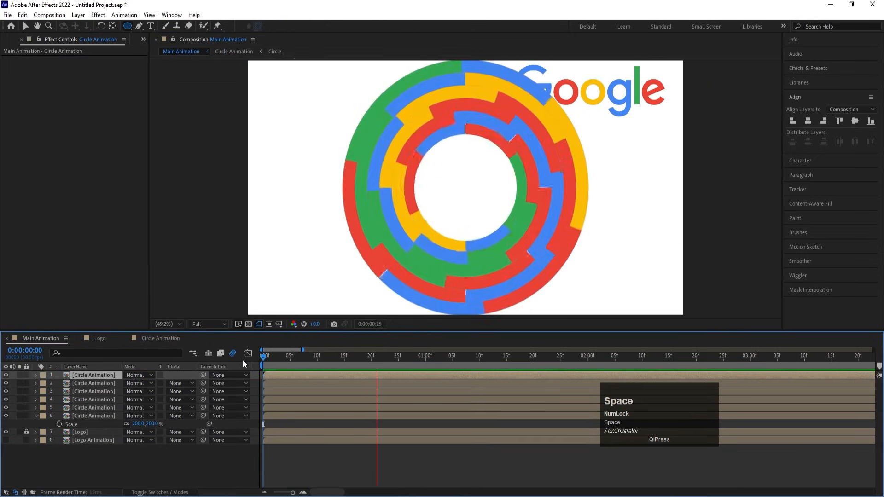
key("space")
left_click_drag(283, 358, 222, 362)
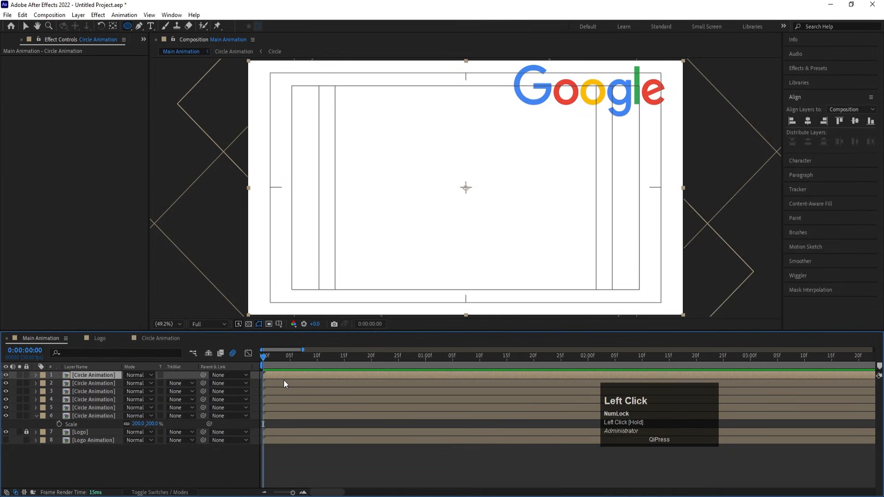
- Move the start of the fifth Circle Animation layer to frame 2 and the fourth layer's start to frame 4
key("equal")
key("equal")
left_click(305, 358)
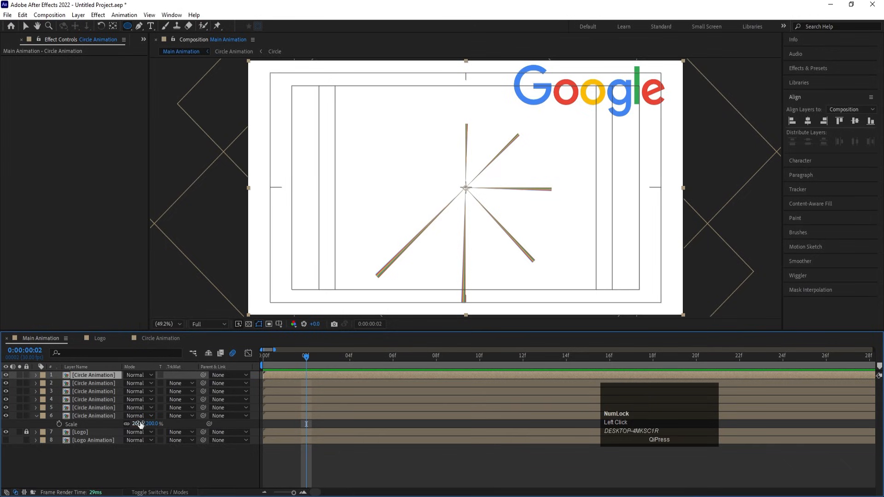
left_click(85, 407)
key("bracketleft")
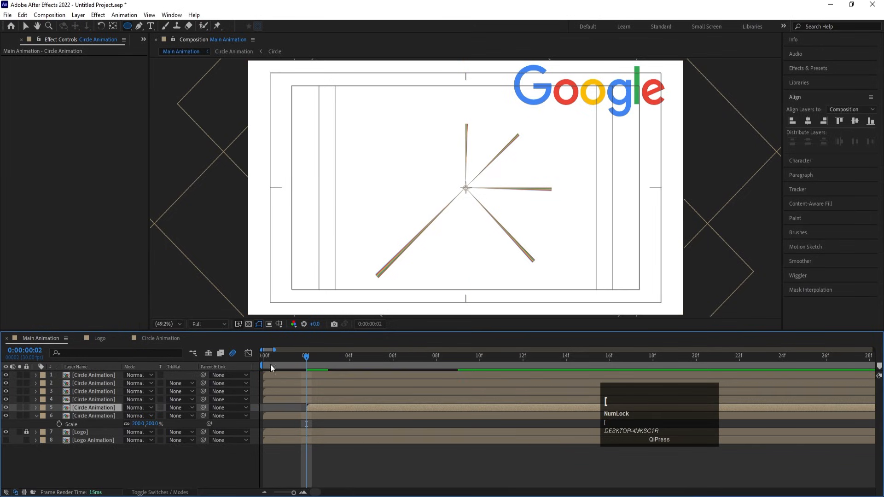
left_click(349, 357)
left_click(352, 400)
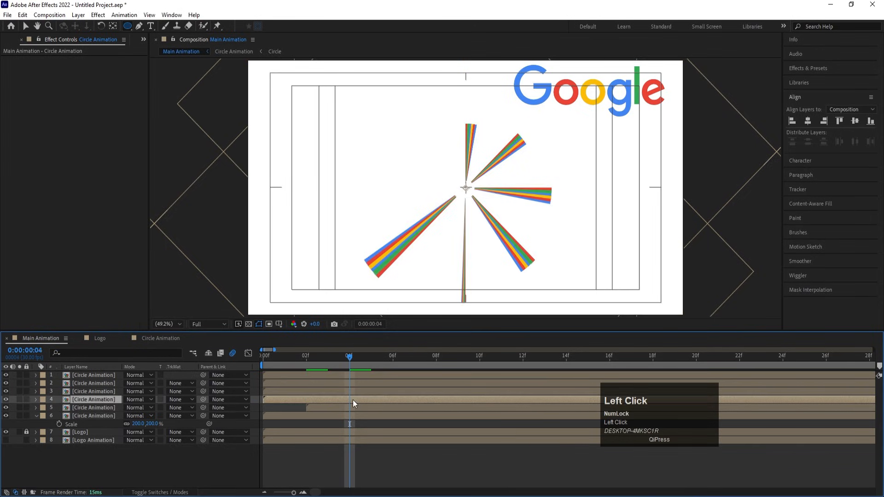
key("bracketleft")
- Move the start of the third Circle Animation layer to frame 6 and the second layer's start to frame 8
left_click(393, 355)
left_click(393, 391)
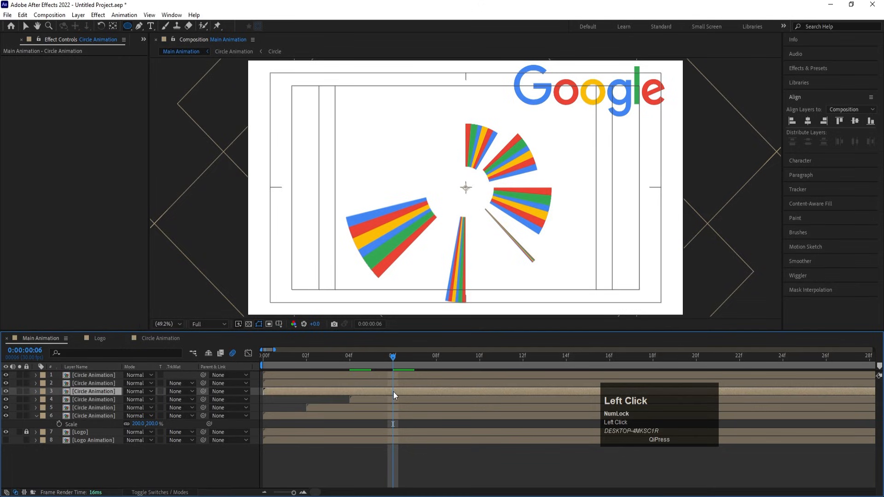
key("bracketleft")
left_click(437, 357)
left_click(442, 382)
key("bracketleft")
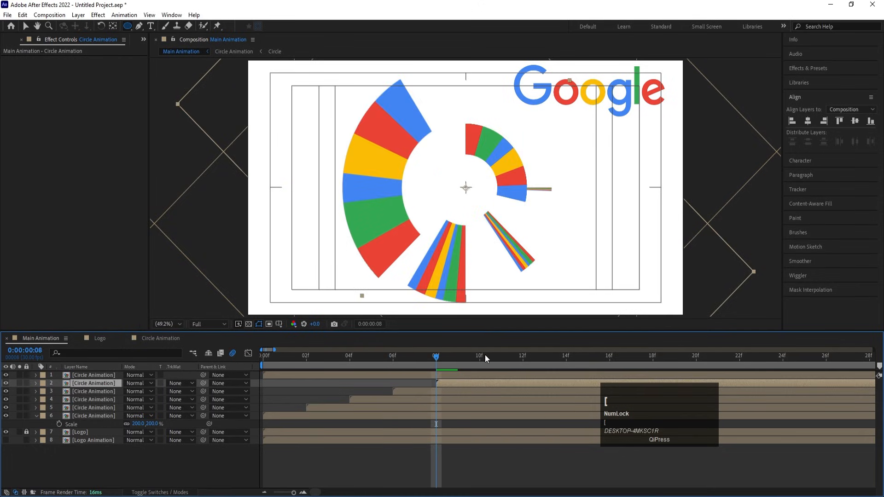
- Move the start of the top Circle Animation layer to frame 10
left_click(479, 355)
left_click(484, 376)
key("bracketleft")
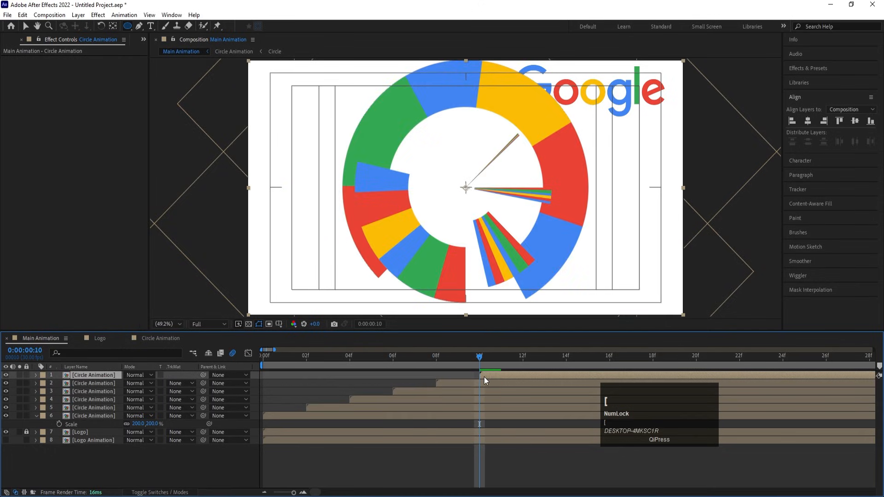
- Preview the staggered ring animation from the first frame in Main Animation with more of the time range shown
key("minus")
key("minus")
left_click_drag(277, 357, 215, 363)
key("space")
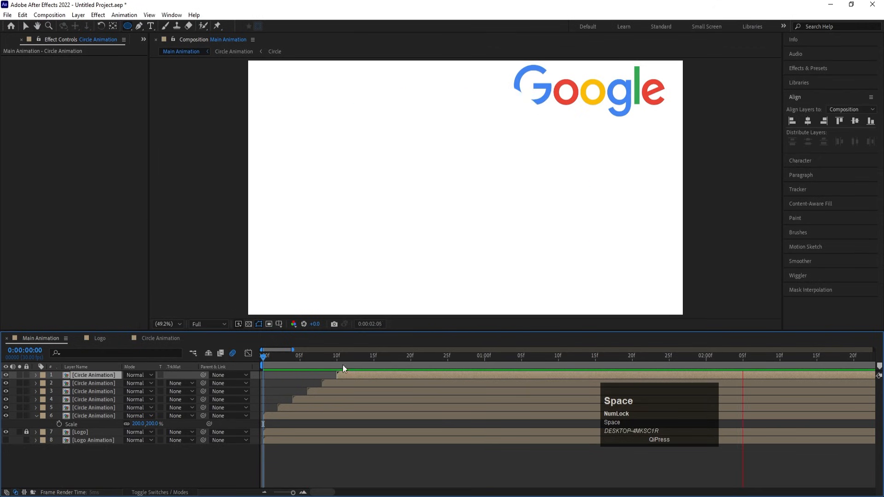
left_click(258, 360)
key("space")
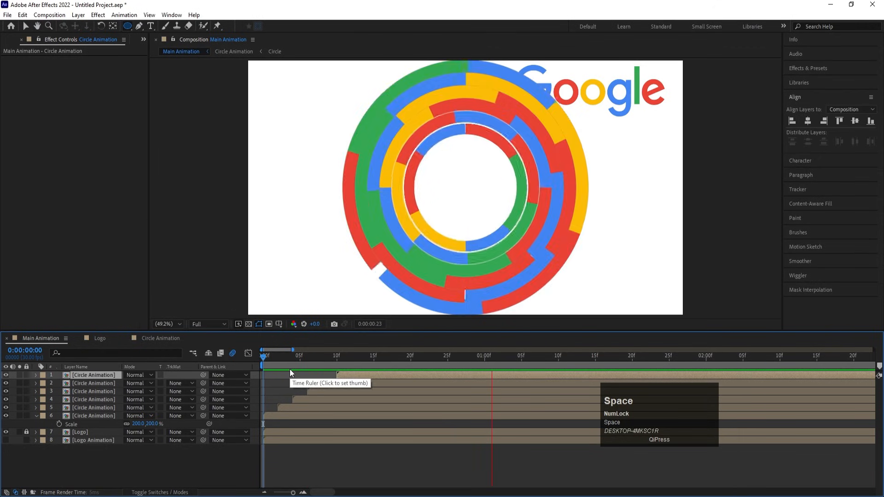
- Move the start of the first Circle Animation layer to frame 0 and the second layer's start to frame 2
left_click_drag(286, 357, 169, 358)
key("[")
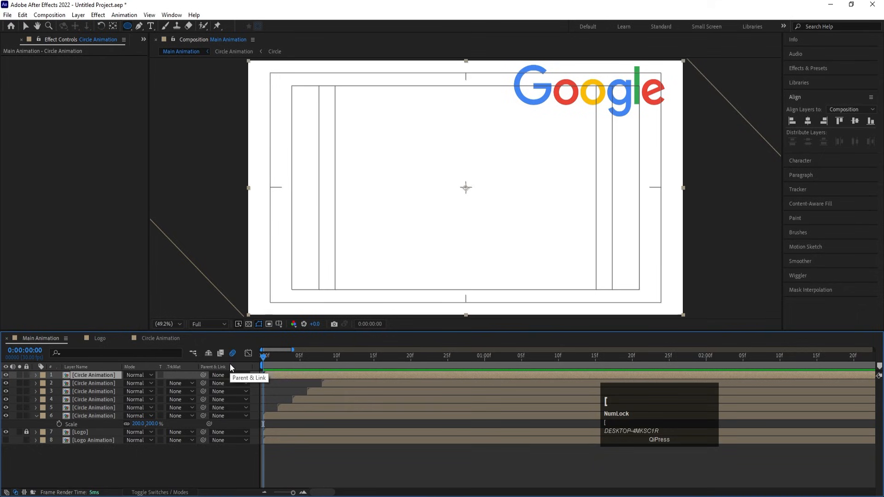
left_click(275, 360)
left_click_drag(360, 386, 317, 384)
- Move the start of the third Circle Animation layer to frame 4 and the fourth layer's start to frame 6
left_click(289, 356)
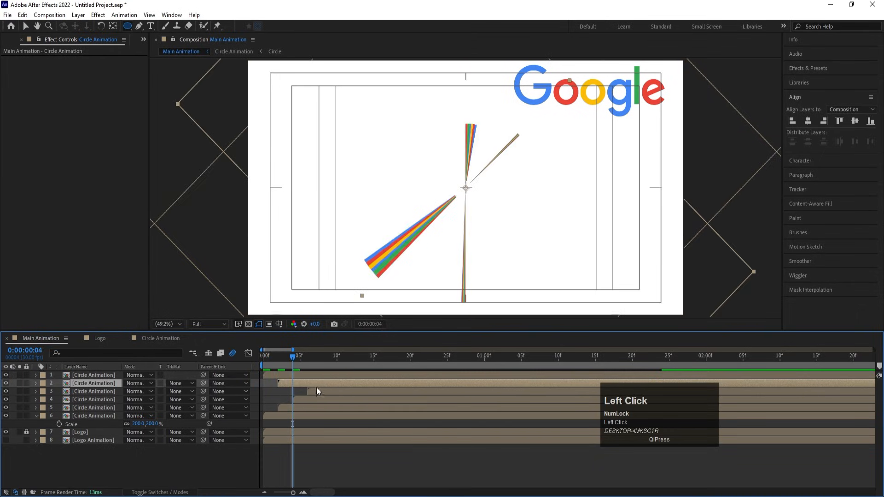
left_click(316, 389)
key("[")
left_click(307, 363)
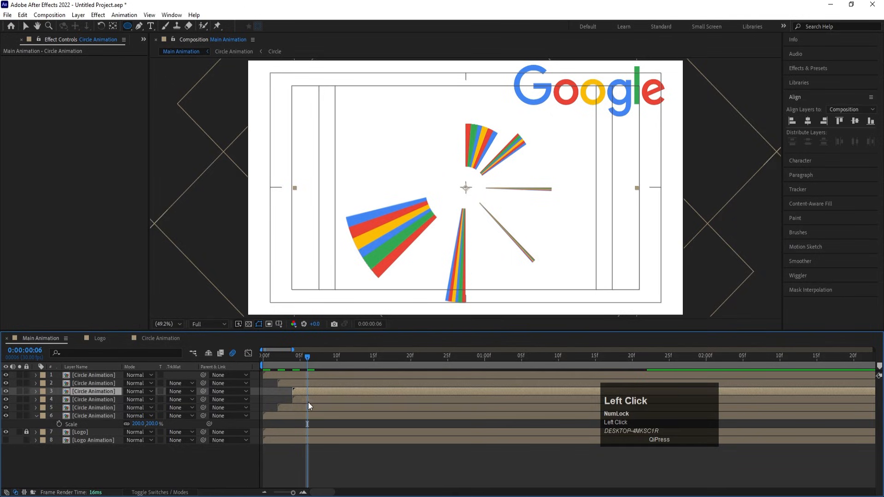
left_click(308, 402)
key("[")
- Move the start of the fifth Circle Animation layer to frame 8 and the sixth layer's start to frame 10
left_click(321, 362)
left_click(308, 407)
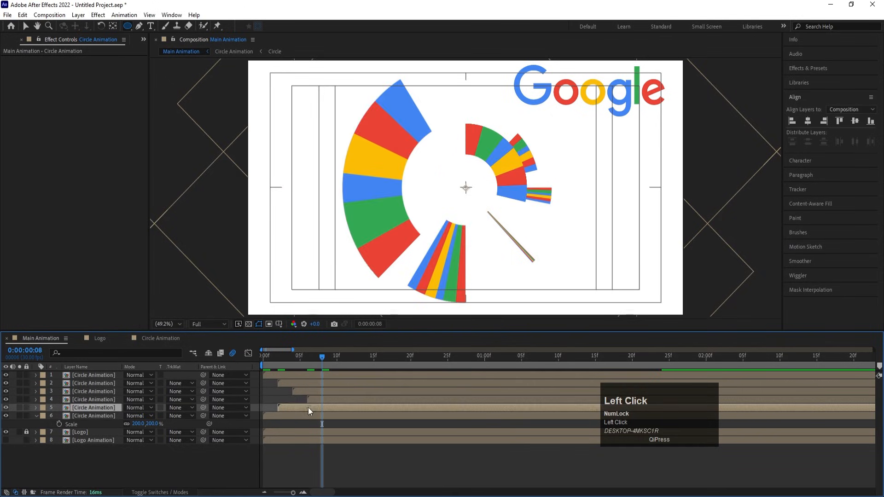
key("[")
left_click(337, 362)
left_click(330, 414)
key("[")
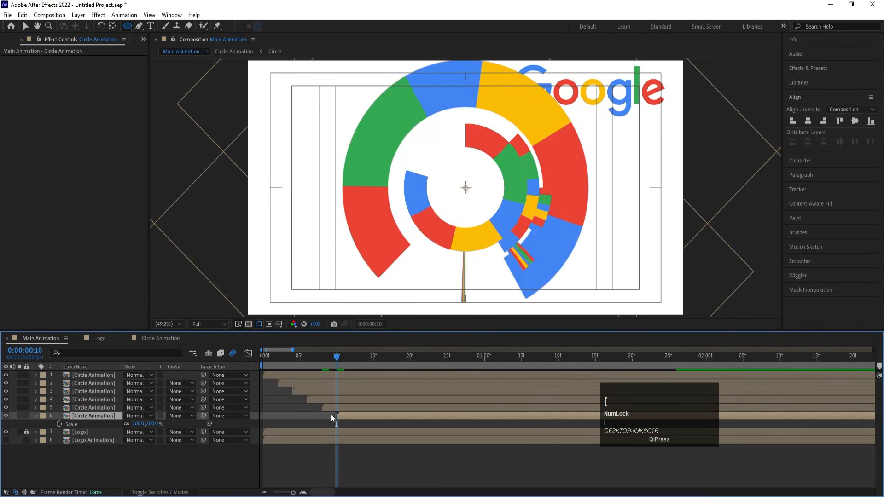
- Preview the rings with the reversed stagger order and return the playhead to the first frame
key("space")
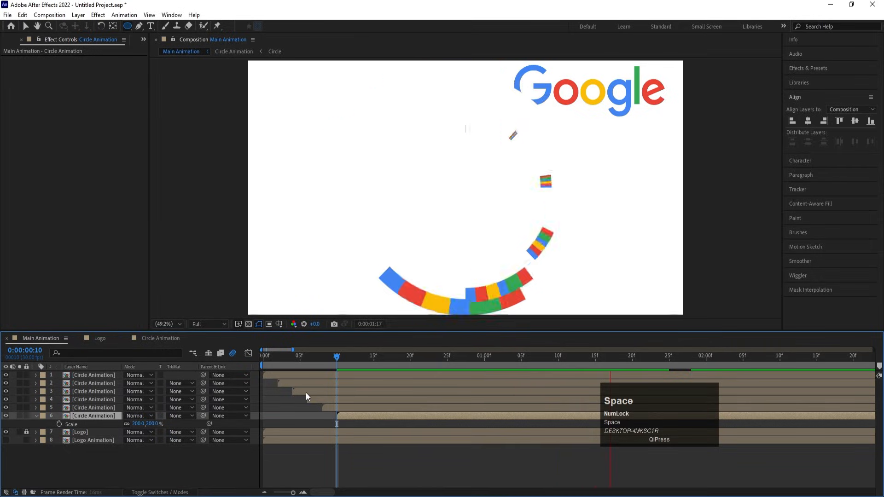
left_click_drag(275, 361, 231, 359)
key("space")
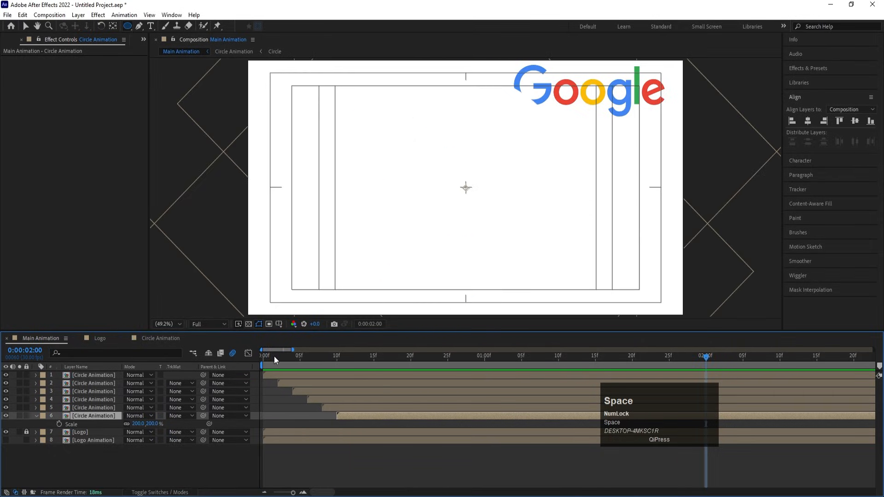
left_click_drag(274, 359, 111, 350)
- Open the Circle composition nested in Circle Animation and toggle motion blur for all six shape layers
left_click(144, 338)
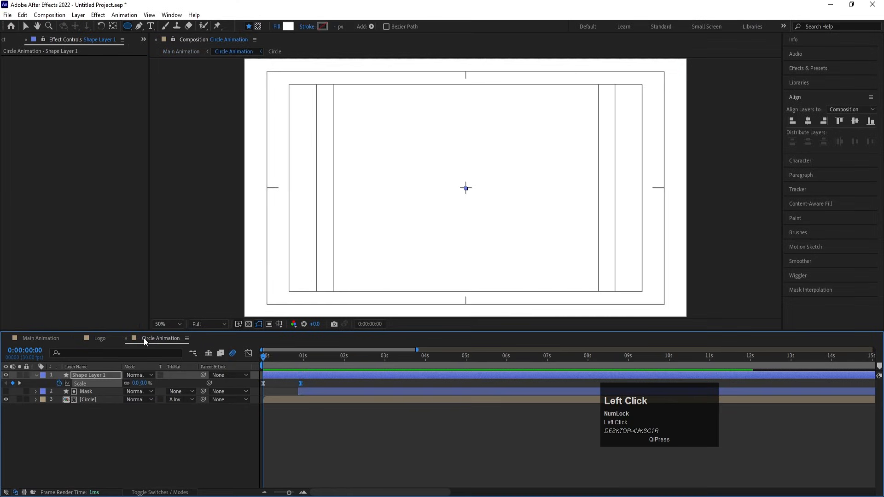
left_click(140, 418)
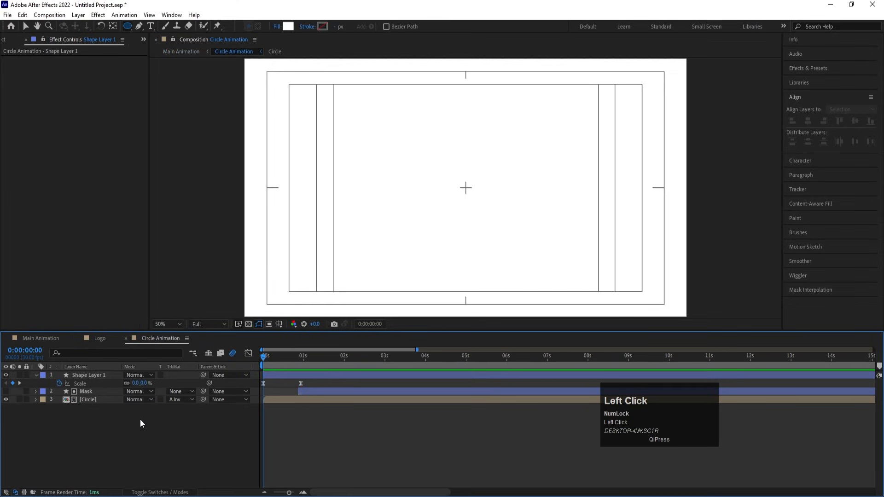
double_click(97, 399)
key("F4")
key("ctrl+a")
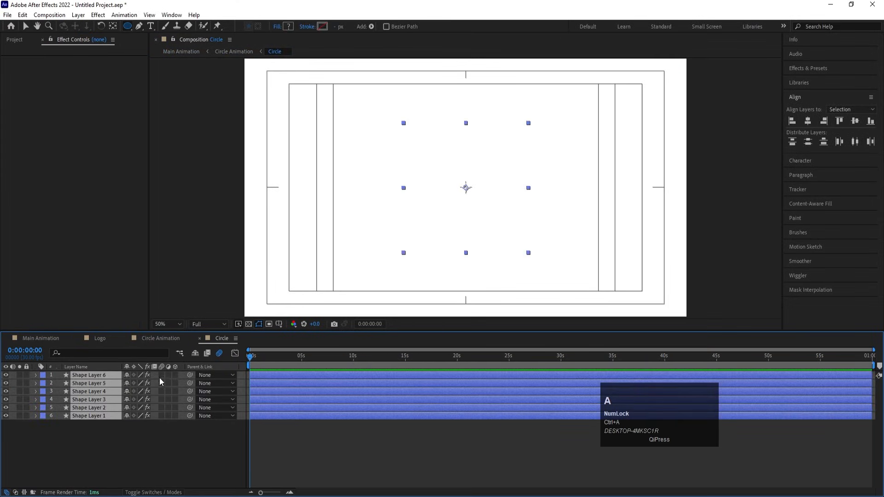
left_click(161, 399)
- Return to Main Animation and preview the rings from the first frame
left_click(46, 339)
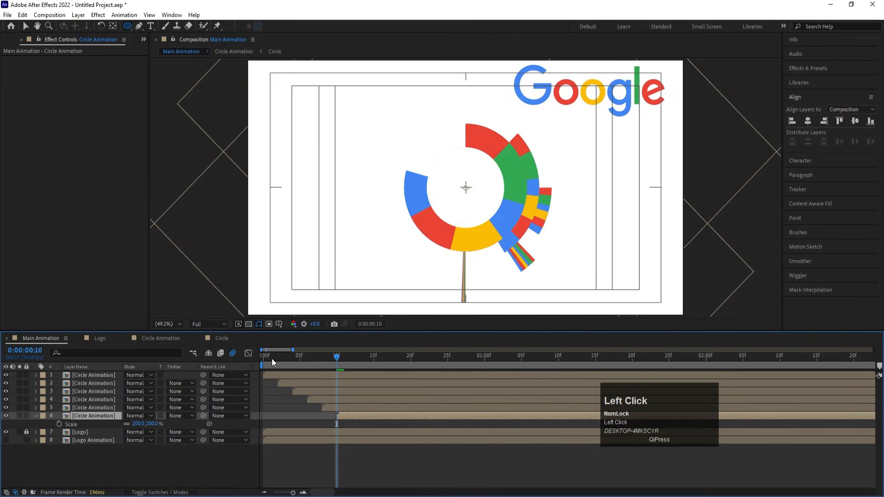
left_click_drag(272, 358, 255, 358)
key("space")
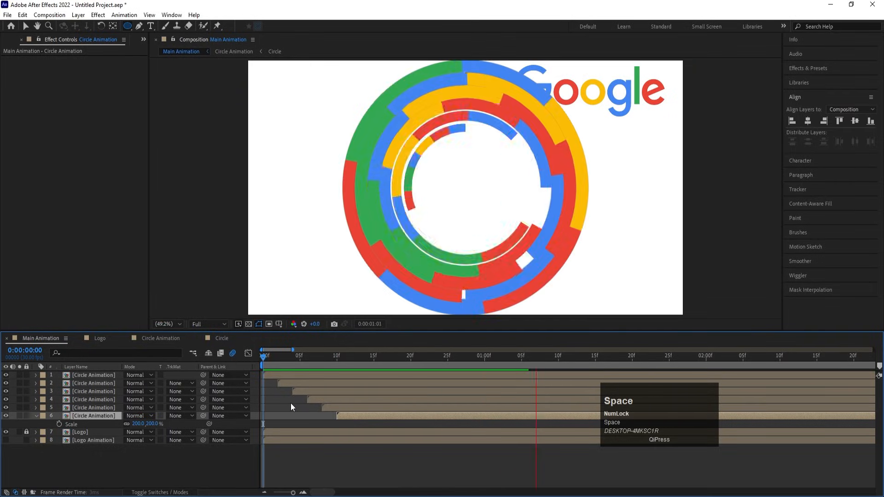
left_click(286, 358)
key("space")
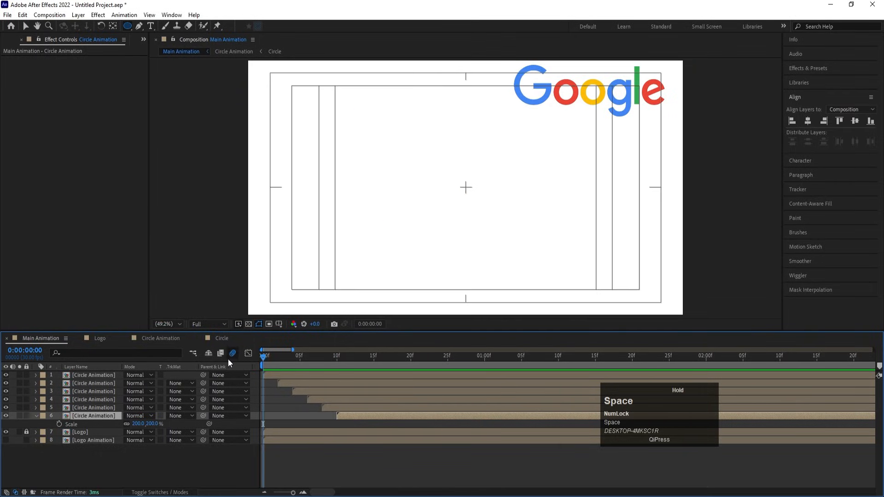
- Unlock the static Logo layer in Main Animation and delete it
left_click(26, 431)
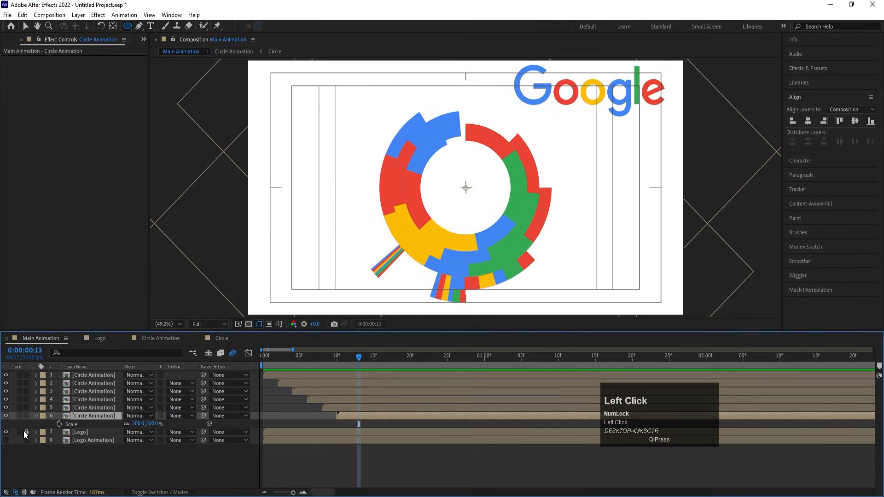
left_click(82, 432)
key("Delete")
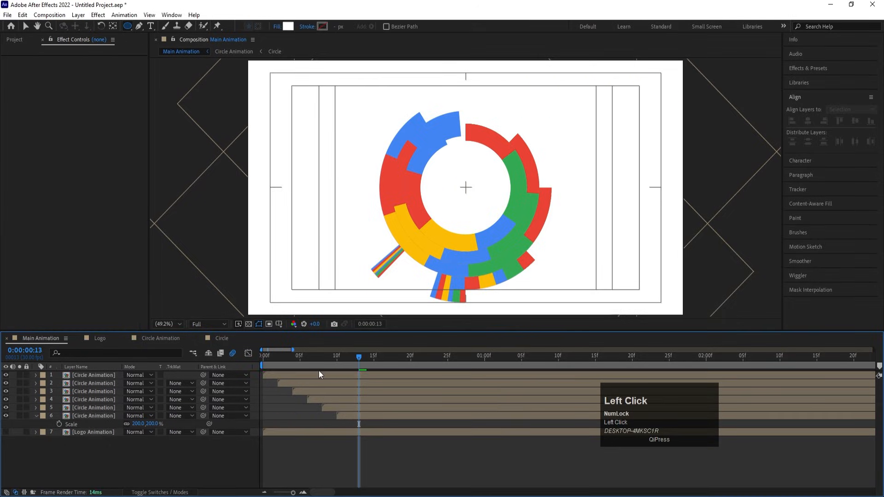
- Preview the ring animation without the static logo and scrub through the frames around frame 14
left_click(277, 358)
key("space")
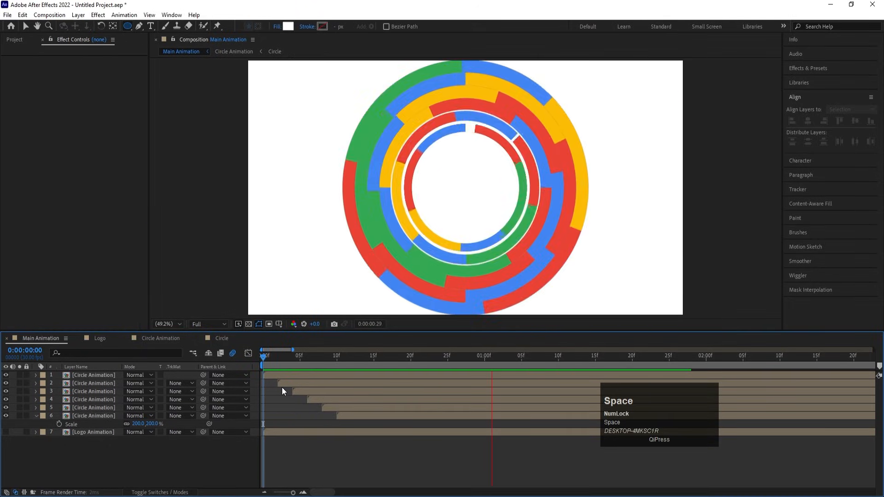
left_click(194, 362)
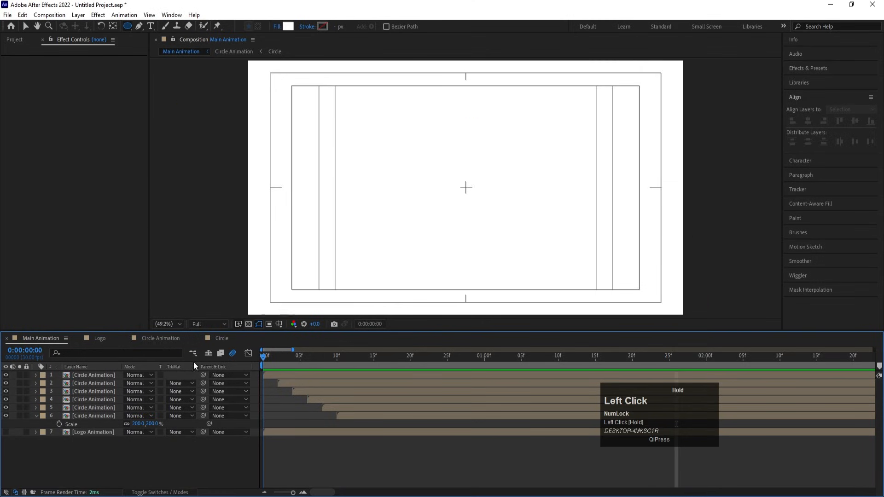
key("space")
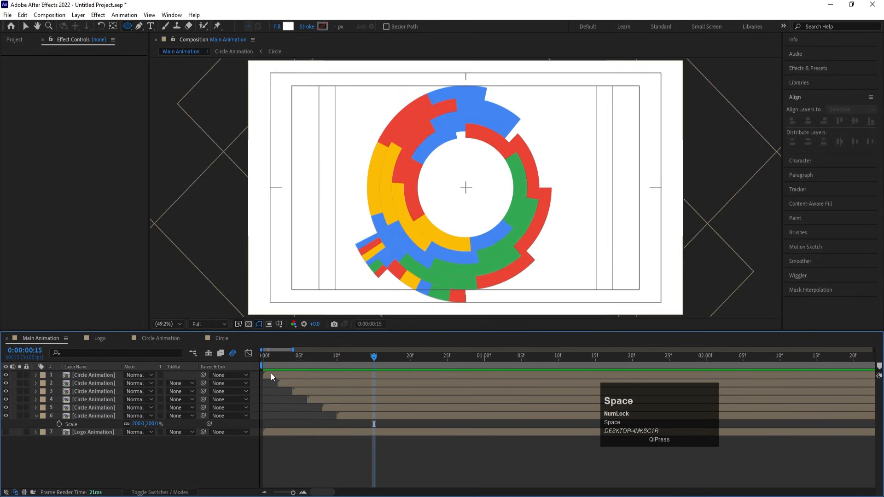
left_click(352, 355)
mouse_move(352, 354)
left_mouse_down()
mouse_move(359, 358)
mouse_move(343, 361)
left_mouse_up()
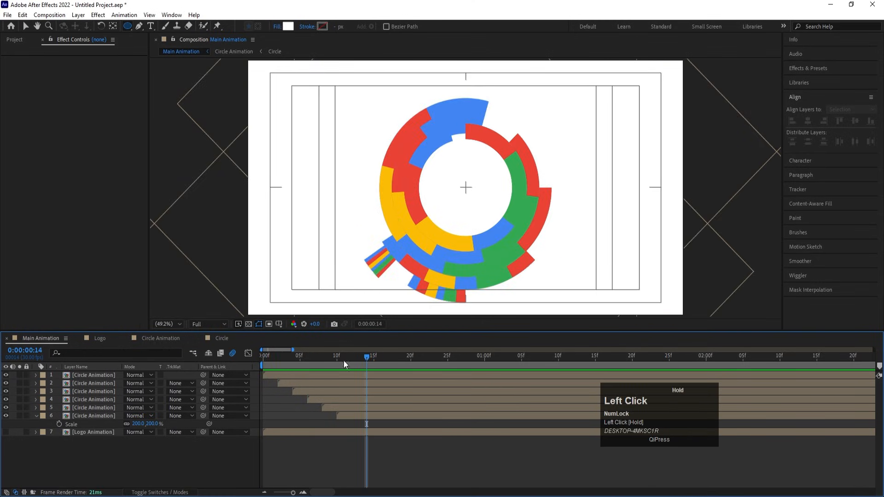
- Open Circle Animation, move the start of Shape Layer 1 to frame 22 and preview the white circle's growth
double_click(95, 373)
left_click(96, 374)
key("space")
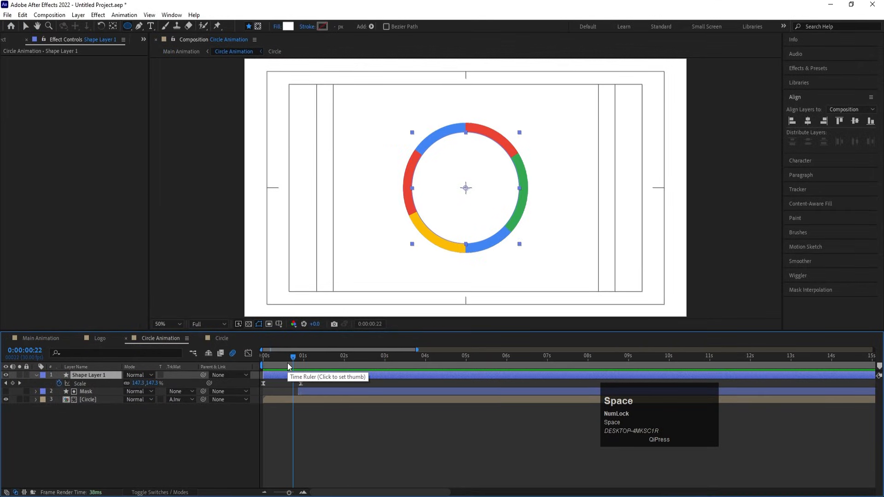
key("bracketleft")
key("space")
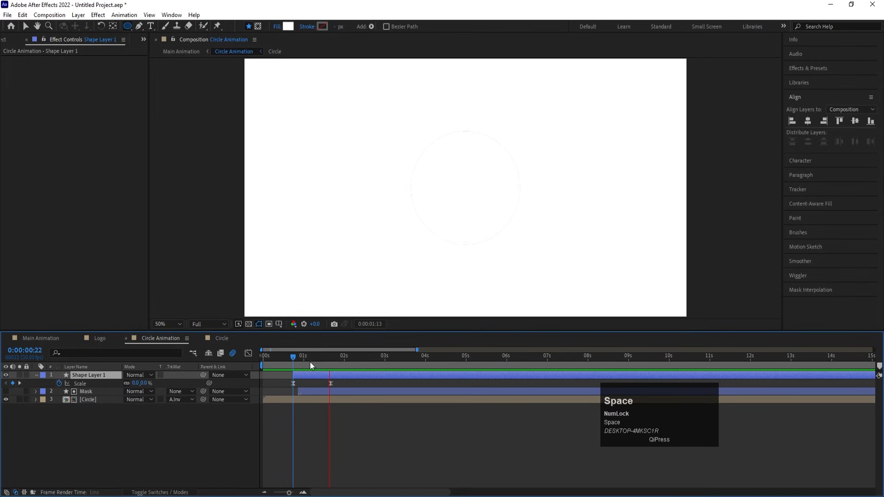
- Reveal the Mask layer's keyframes, align the start of Shape Layer 1 with the Mask at frame 26 and preview it
left_click(298, 360)
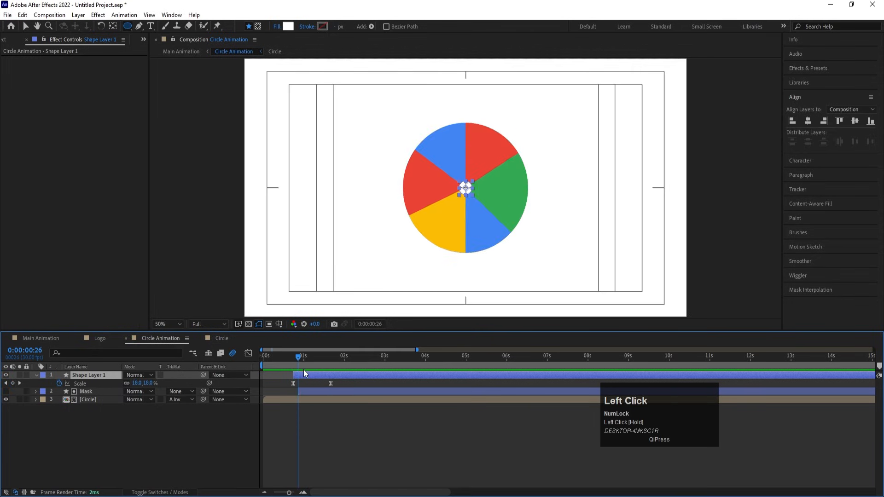
left_click(303, 387)
key("u")
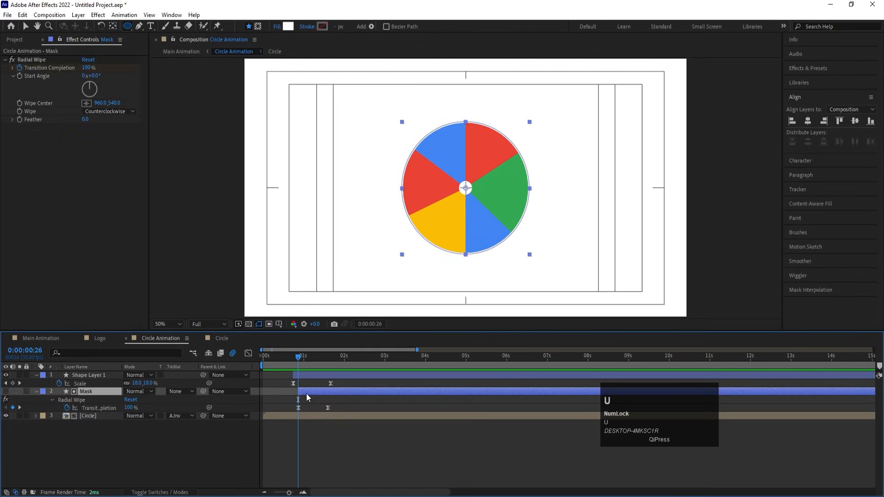
left_click(305, 375)
key("bracketleft")
key("space")
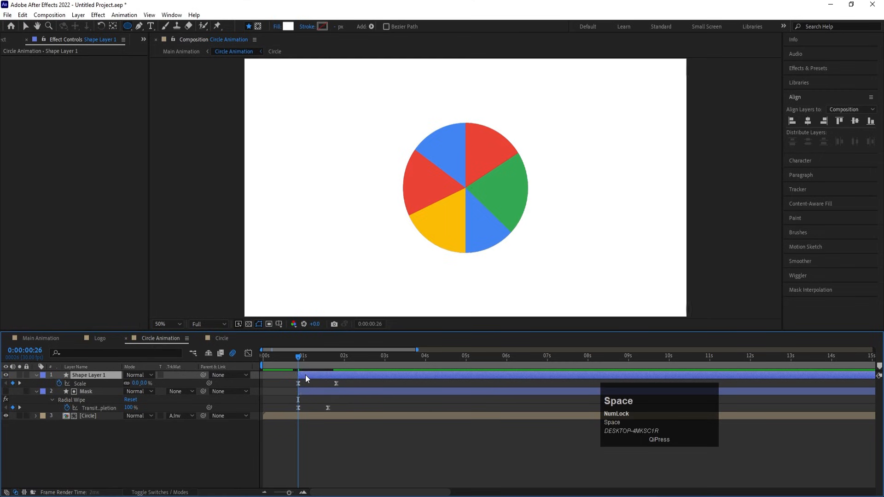
- Preview Main Animation with the delayed white circle growth
left_click(40, 338)
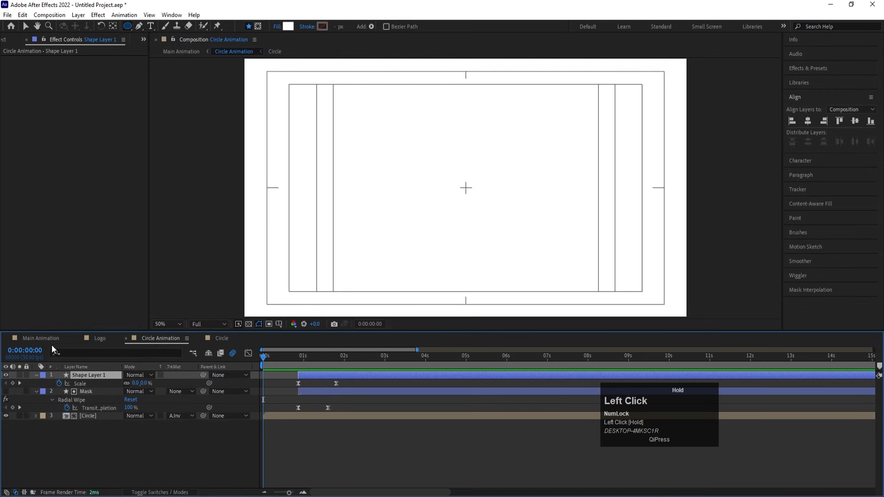
key("space")
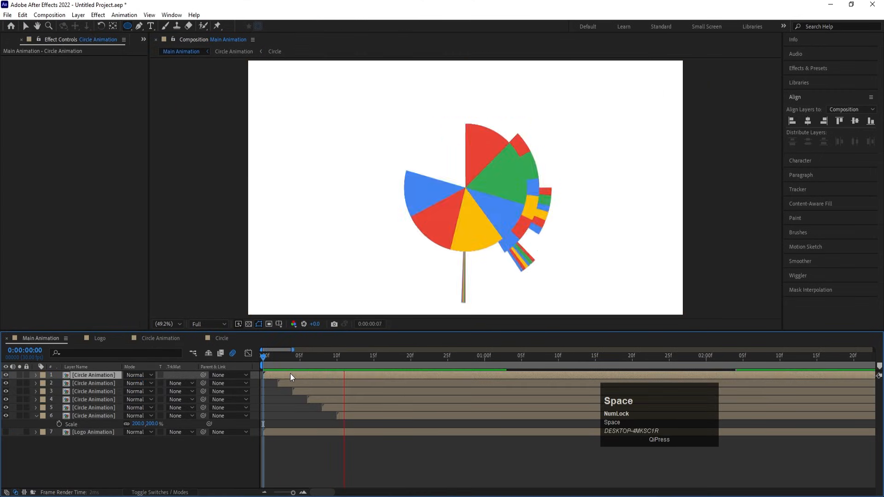
key("space")
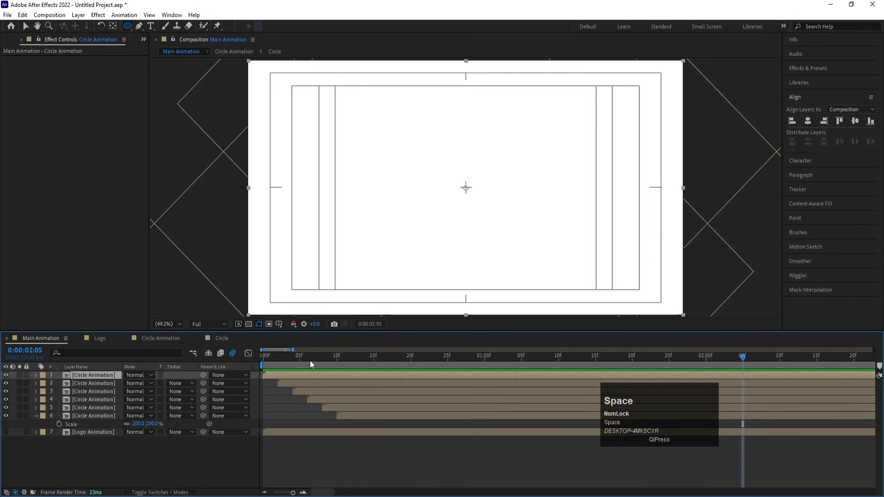
- Move the start of Shape Layer 1 in Circle Animation to an earlier frame, before the Mask layer begins
left_click(161, 339)
left_click_drag(291, 357, 280, 357)
key("bracketleft")
- Return to Main Animation and preview the rings with the retimed hollow centres
left_click(51, 342)
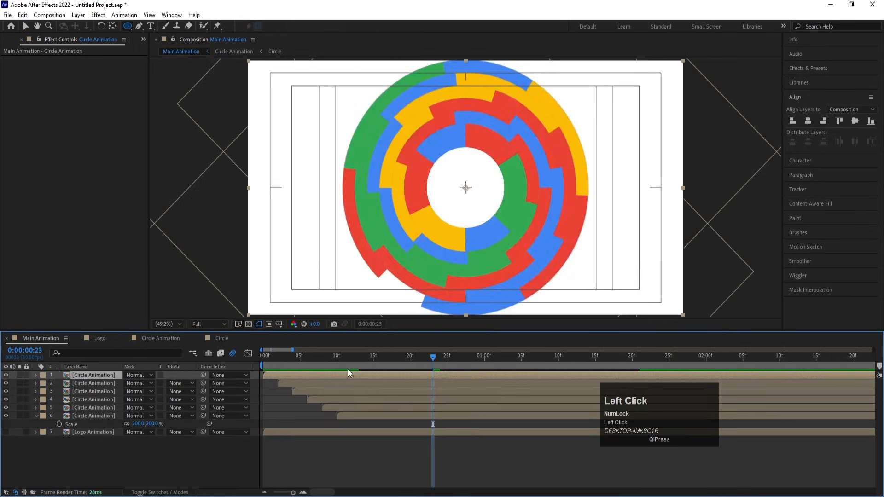
left_click(326, 358)
key("space")
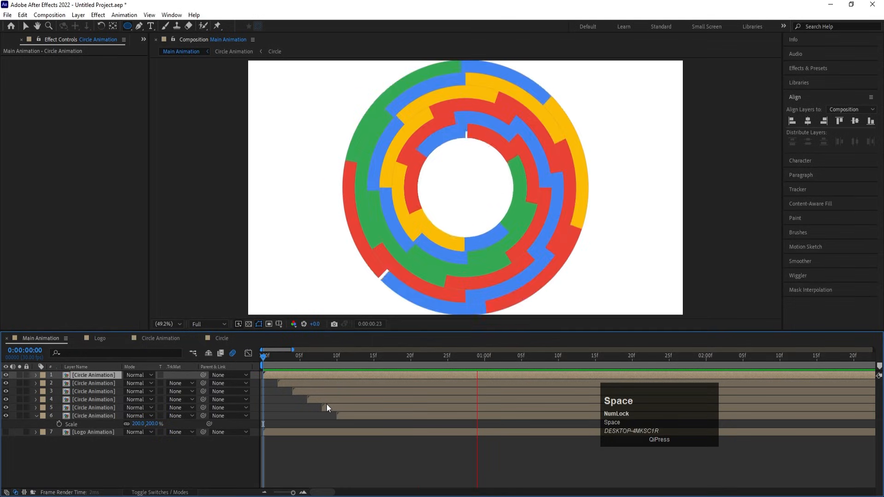
key("space")
- Make the Logo Animation layer visible, starting at frame 18, and place it above all Circle Animation layers
left_click_drag(322, 365, 396, 378)
left_click(6, 431)
left_click(76, 433)
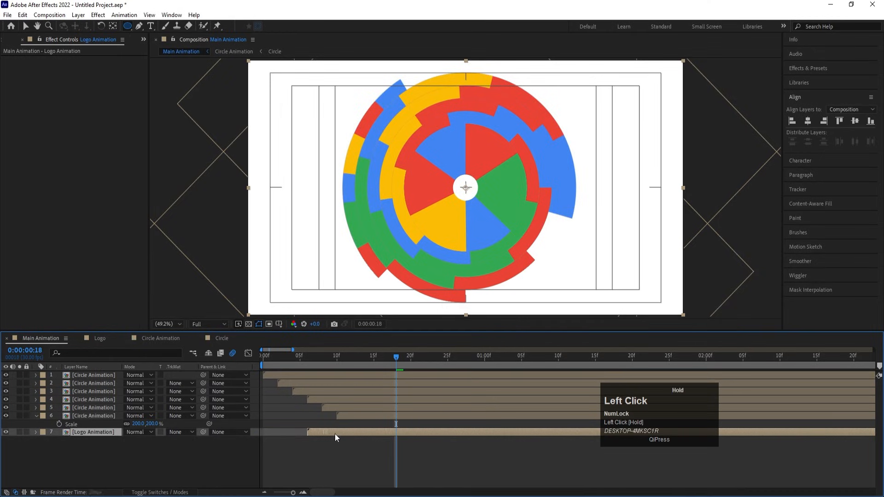
left_click_drag(403, 435, 414, 437)
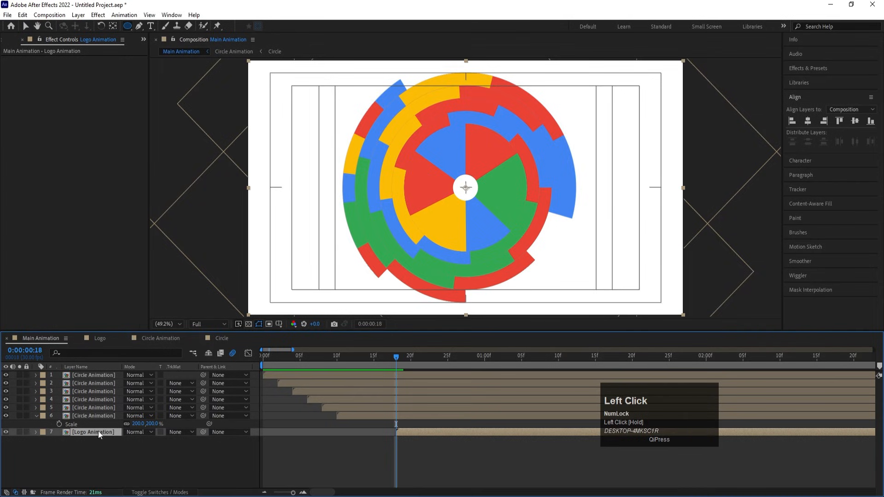
left_click_drag(97, 429, 100, 374)
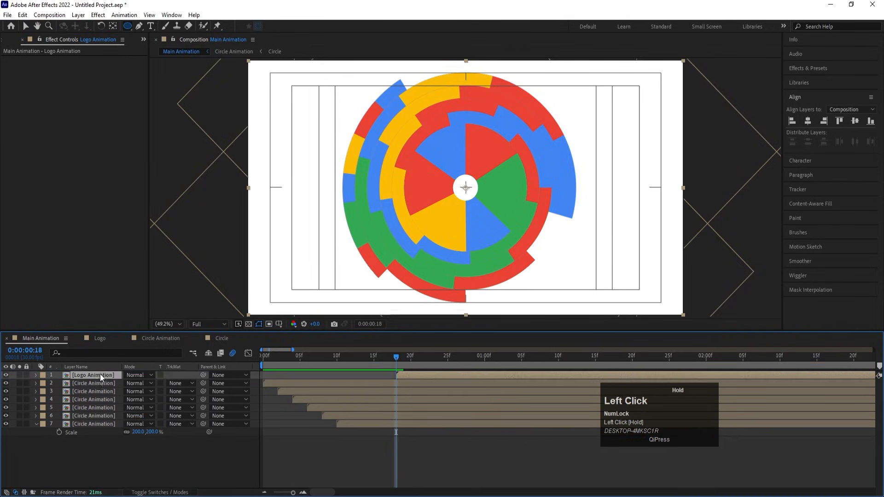
- Preview the logo reveal and set the Logo Animation layer to start at frame 23
key("space")
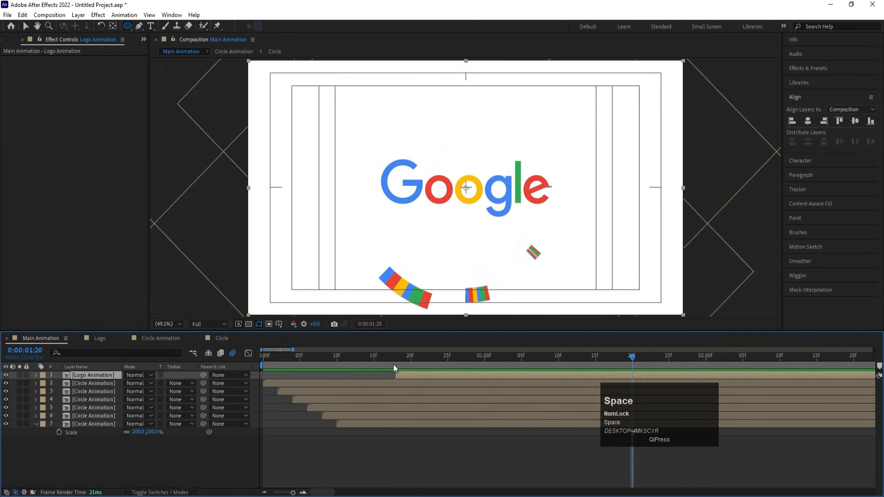
left_click(404, 360)
left_click_drag(404, 360, 435, 364)
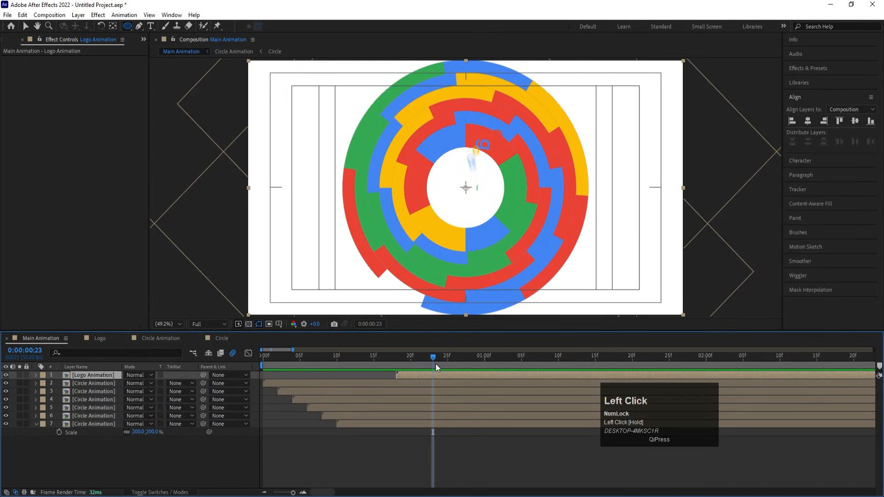
key("bracketleft")
- Play Main Animation from the start several times to check the timing of the logo entrance against the rings
key("space")
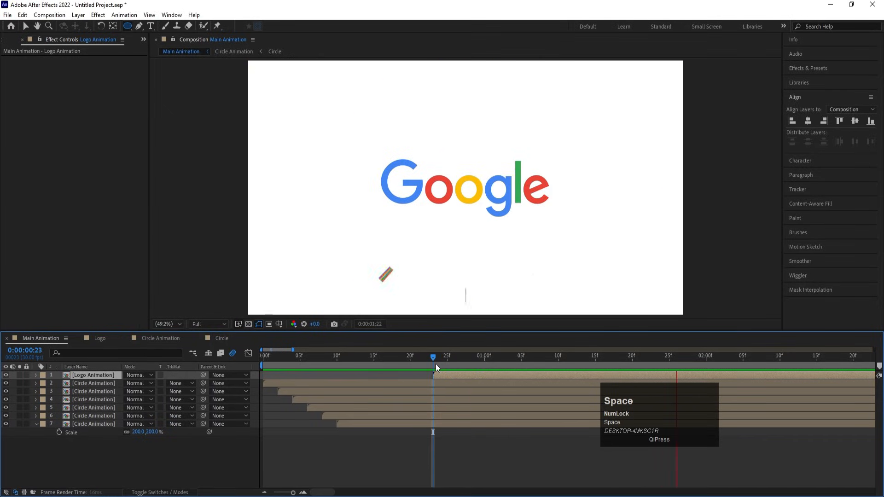
left_click(416, 357)
key("space")
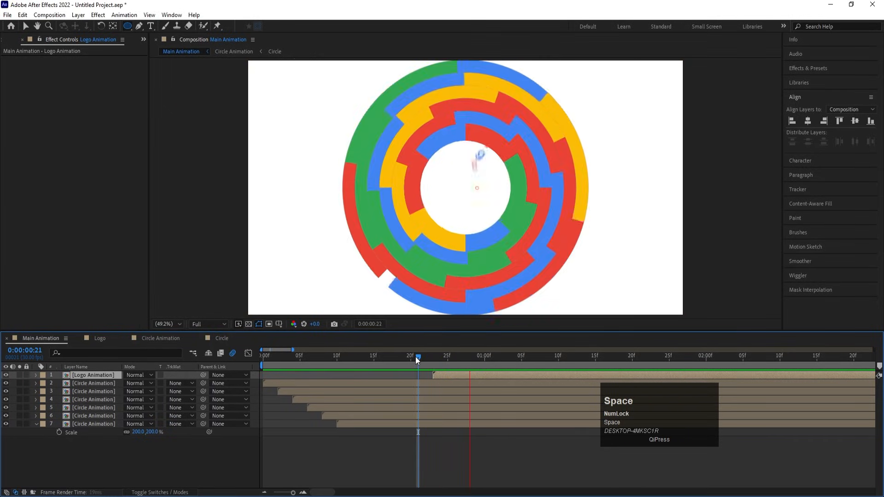
left_click_drag(415, 357, 244, 370)
key("space")
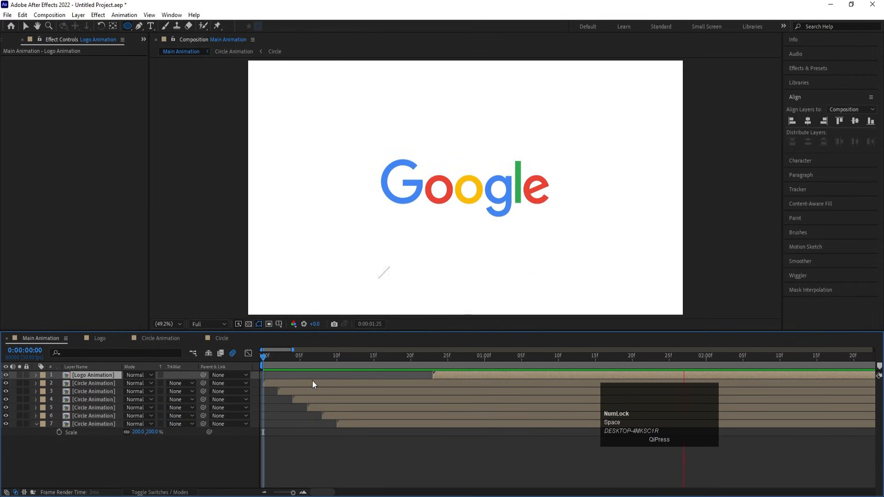
left_click(296, 363)
left_click_drag(296, 363, 224, 377)
key("space")
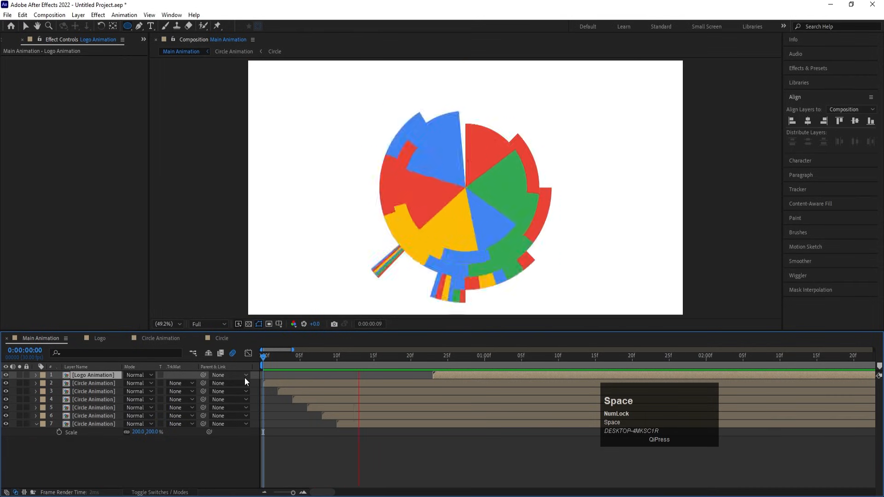
key("space")
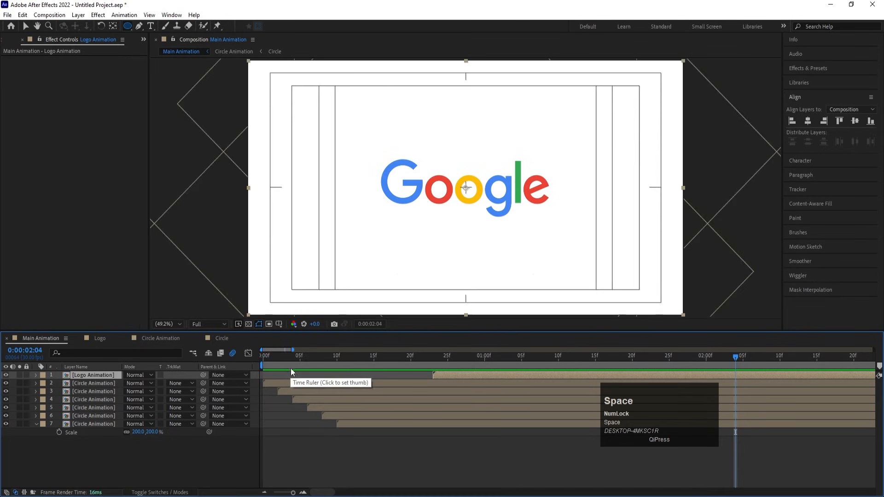
left_click_drag(290, 365, 214, 361)
key("space")
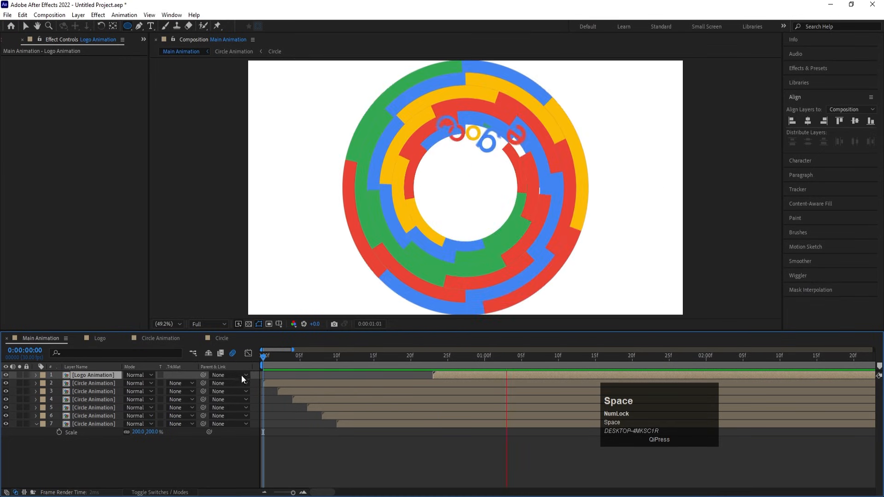
key("space")
- Duplicate all six Circle Animation layers and pre-compose the copies as Find Edge
left_click(84, 385)
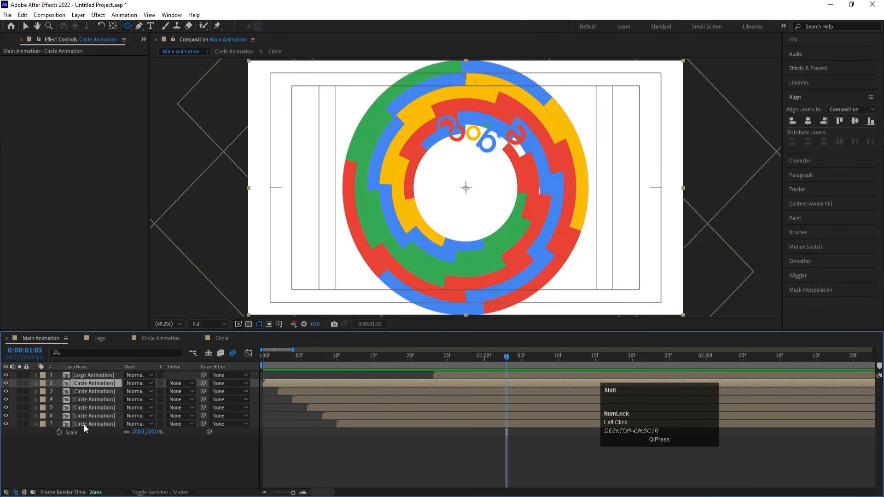
left_click(81, 424, "shift")
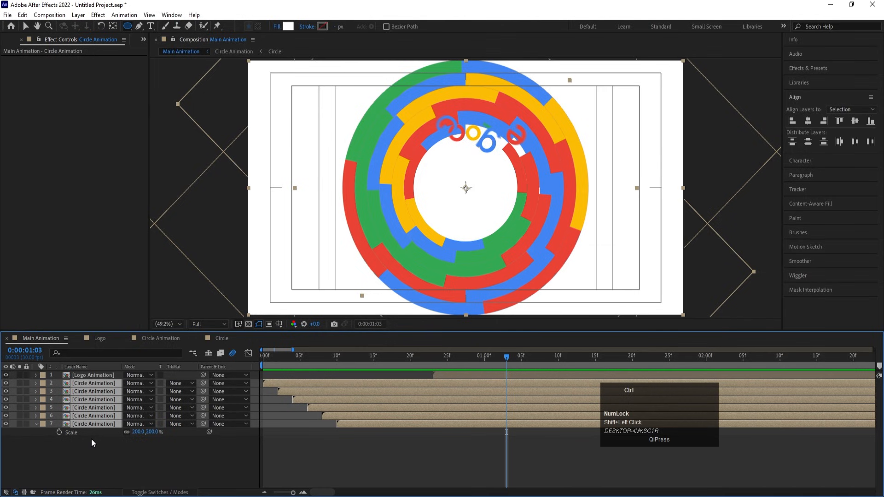
key("ctrl+d")
left_click_drag(90, 399, 84, 389)
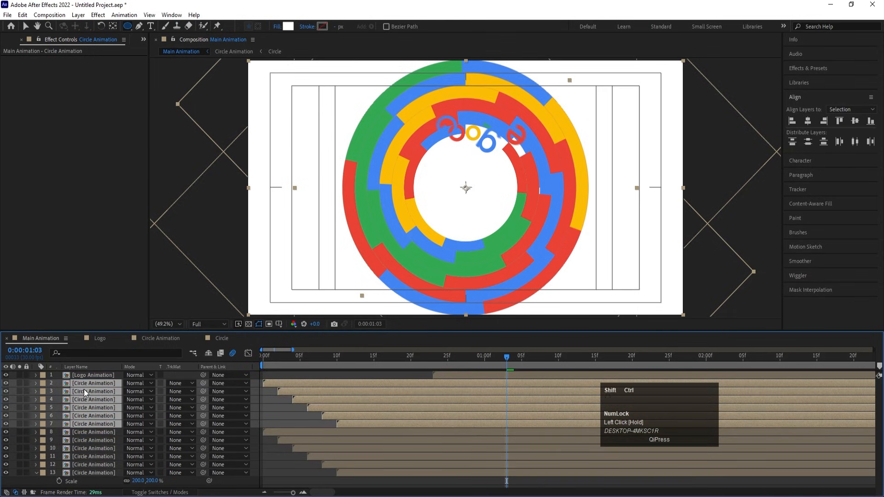
key("ctrl+shift+c")
type("Find Edge")
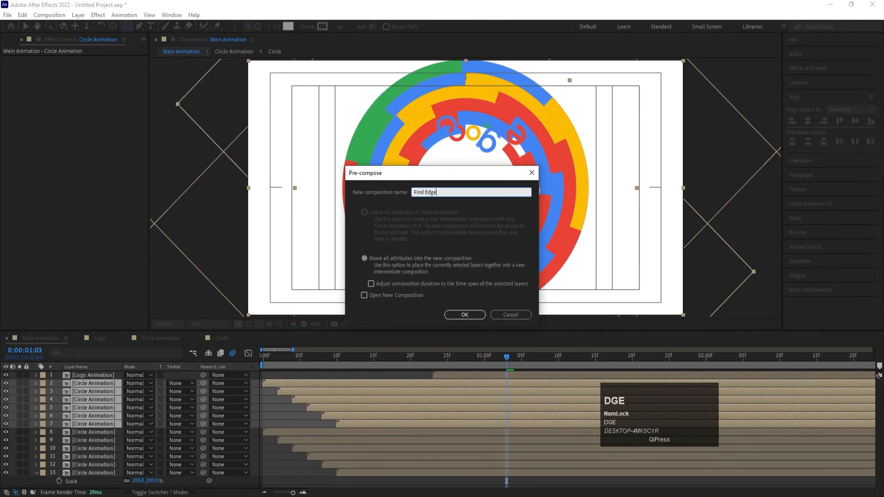
key("Return")
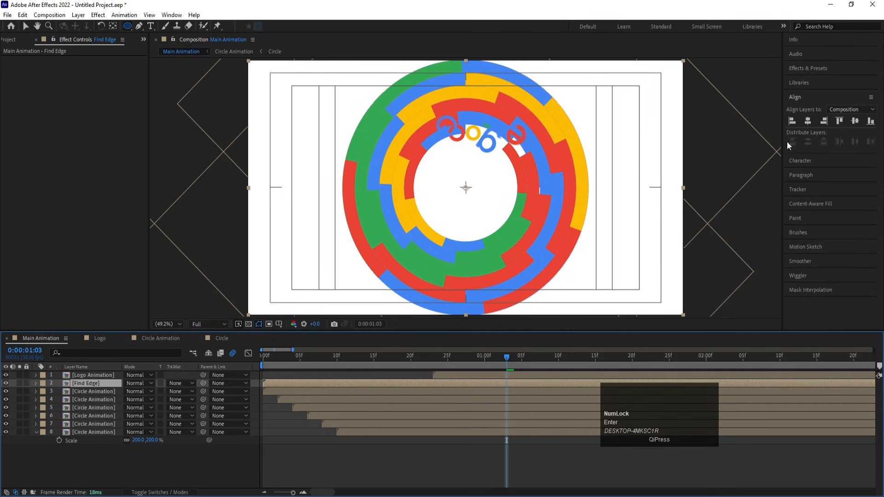
- Apply the Find Edges effect to the Find Edge layer and turn on Invert
left_click(800, 69)
key("ctrl+a")
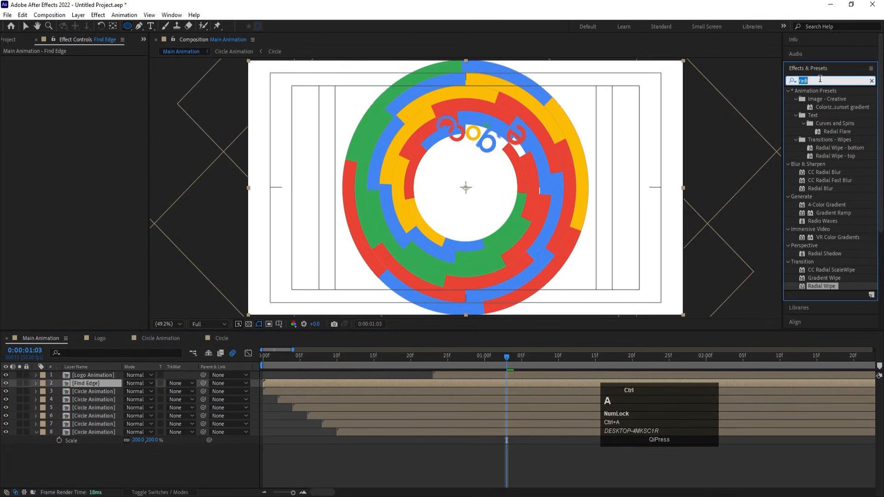
type("find")
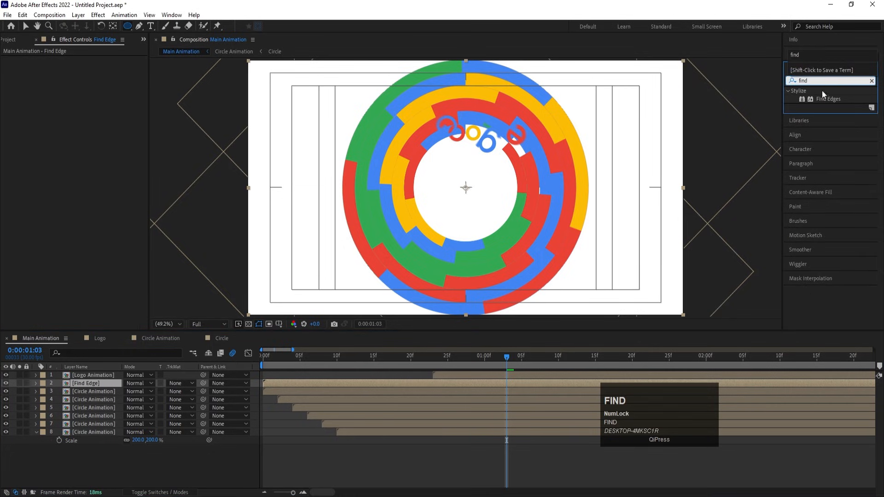
double_click(823, 100)
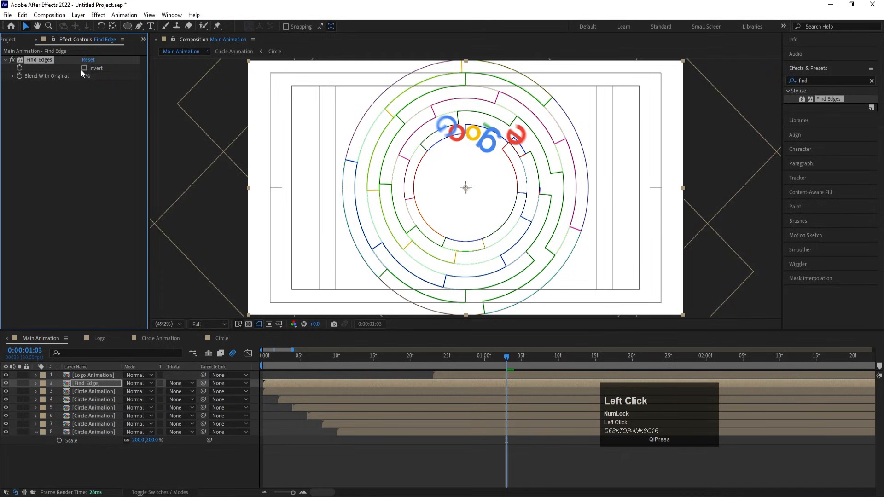
left_click(84, 68)
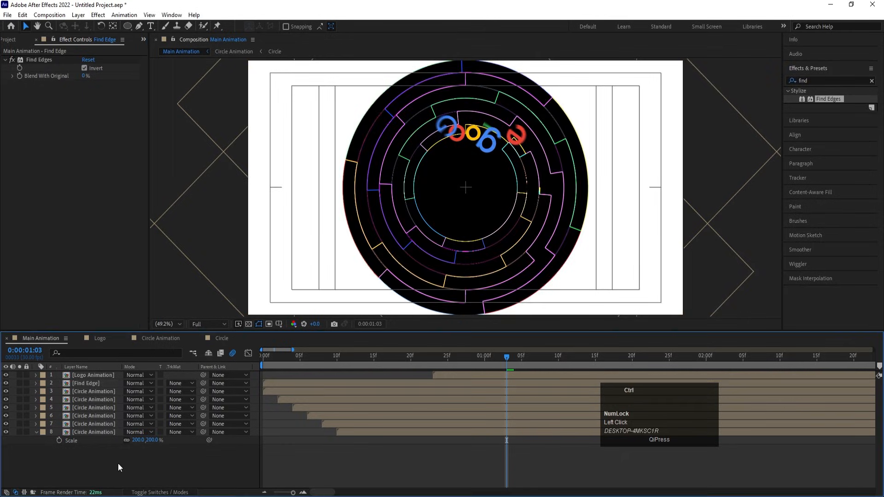
- Create a white solid with the default settings and place it below all other layers in Main Animation
key("ctrl+y")
key("Return")
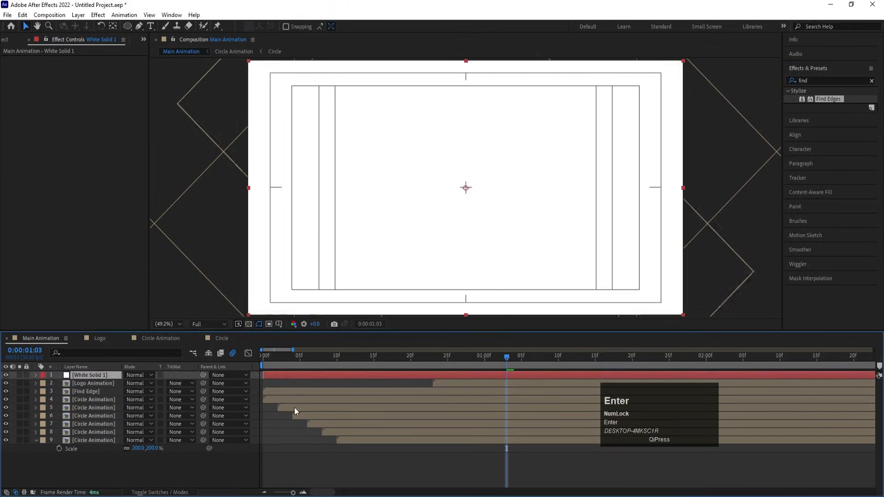
left_click_drag(115, 377, 109, 461)
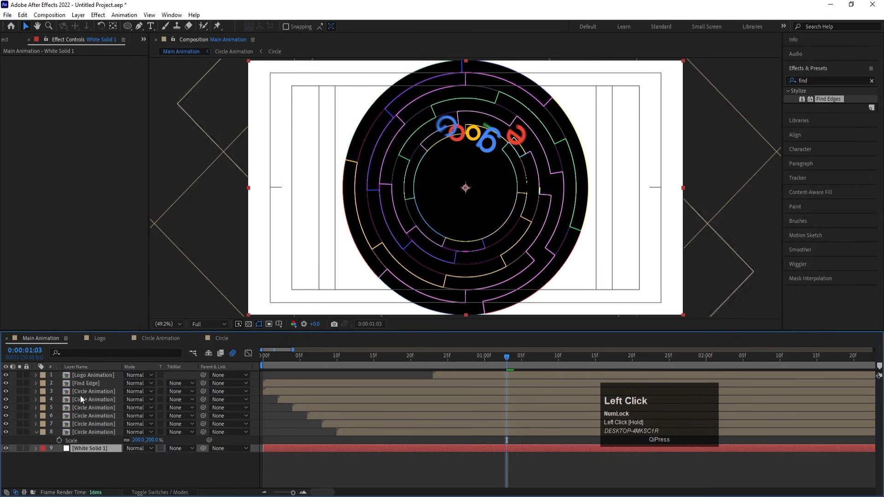
- Set the Find Edge layer's blending mode to Screen
left_click(77, 383)
left_click(134, 383)
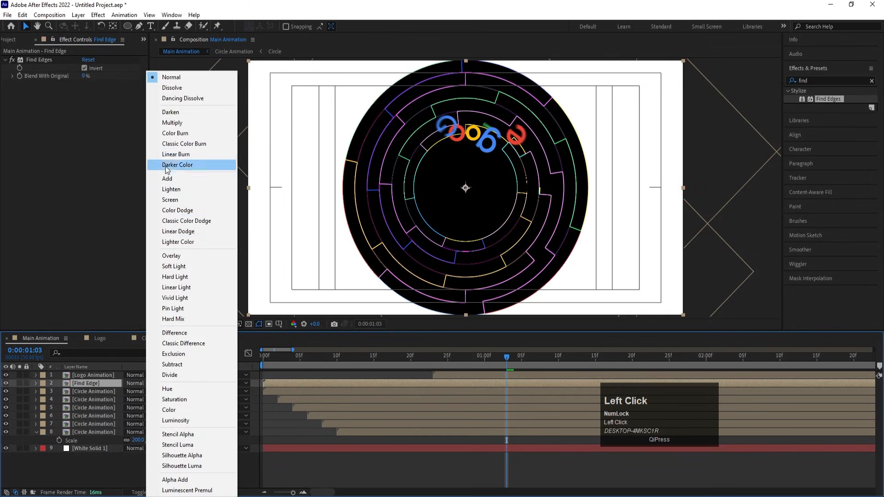
left_click(175, 199)
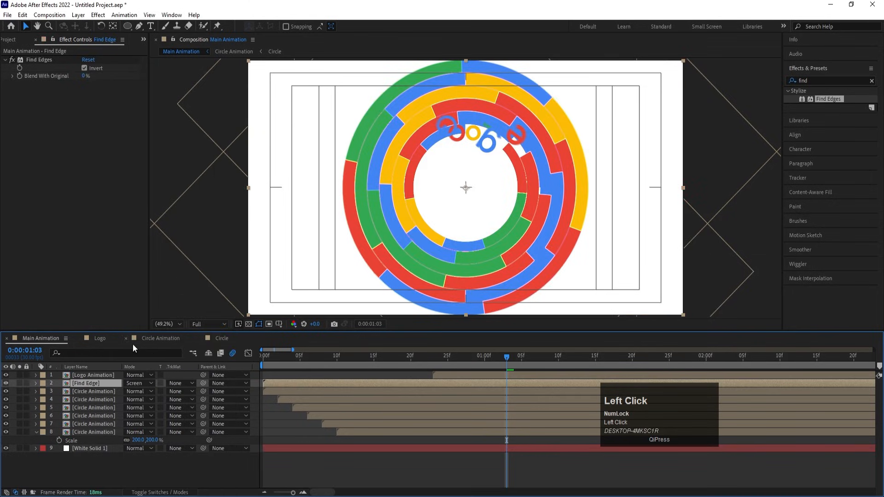
- Nudge the Find Edge layer slightly to the right so its outlines sit offset from the coloured rings
key("Right")
key("Right")
key("Right")
key("Right")
key("Right")
key("Right")
key("Right")
key("Right")
key("Right")
key("Right")
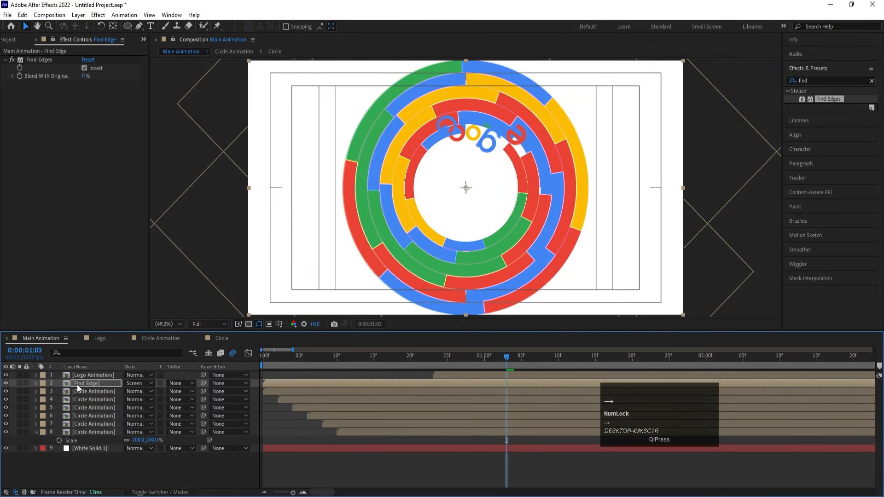
key("Right")
key("Right")
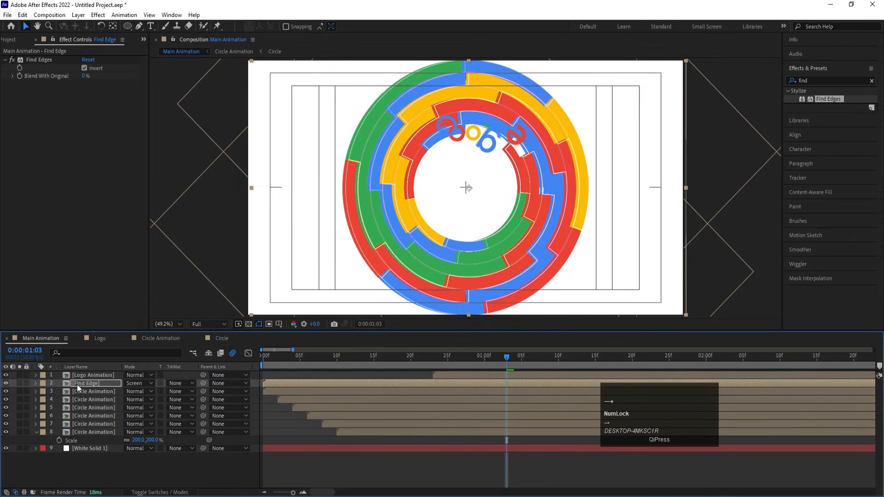
- Preview the offset outlines and delay the Find Edge layer to start at frame 3
left_click(259, 357)
key("space")
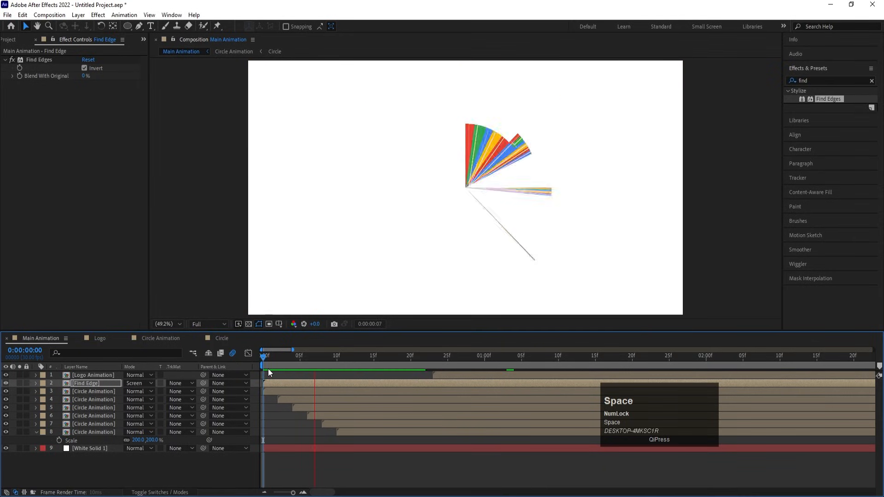
key("space")
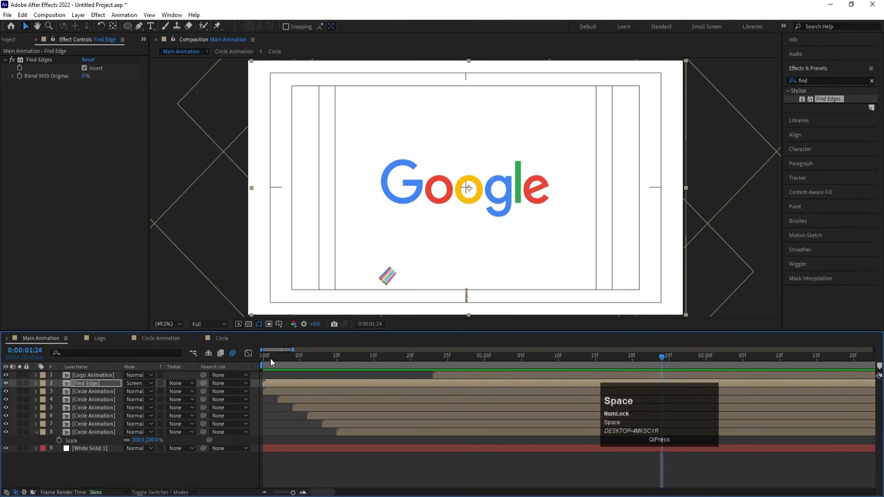
left_click_drag(270, 358, 278, 362)
key("space")
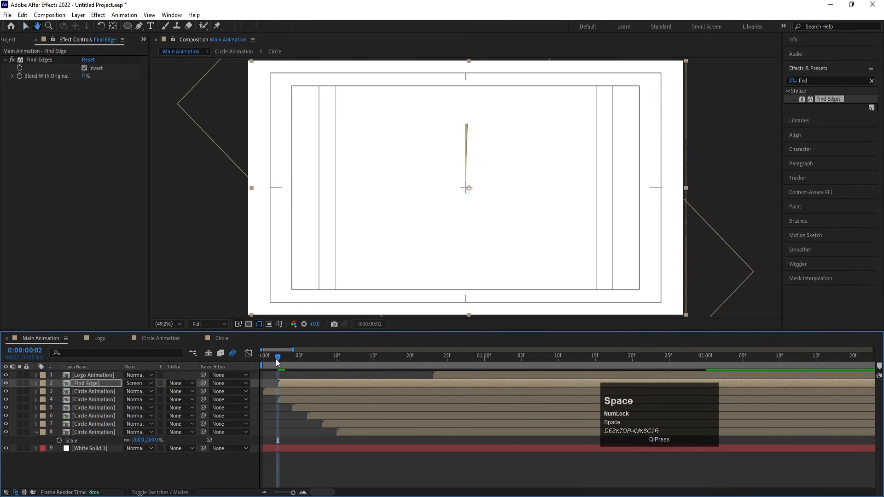
key("space")
left_click_drag(289, 383, 295, 383)
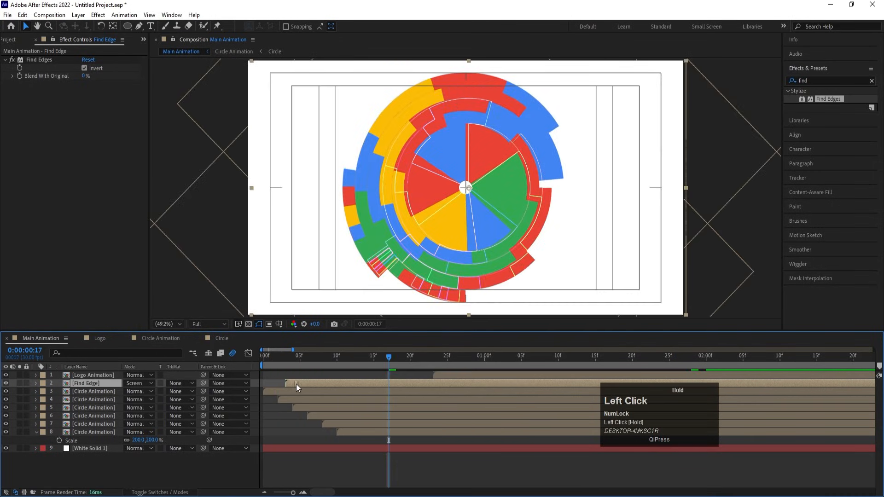
- Preview Main Animation with the delayed Find Edge outlines
key("space")
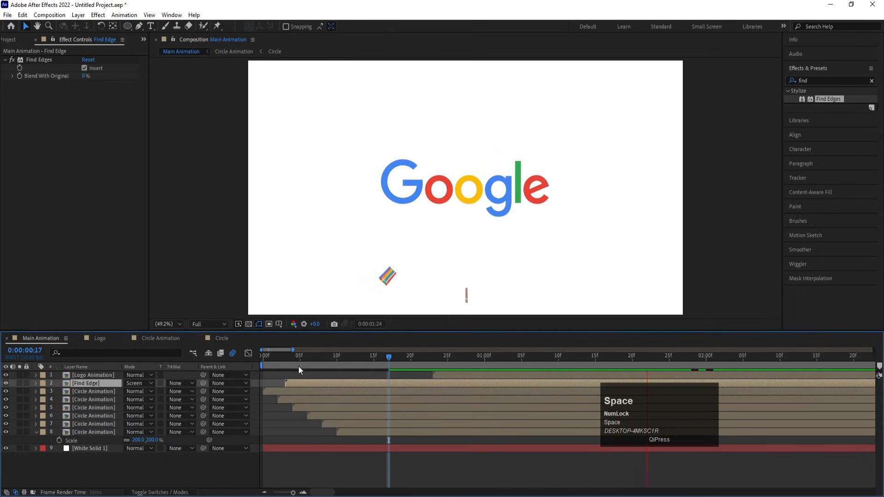
left_click(233, 352)
key("space")
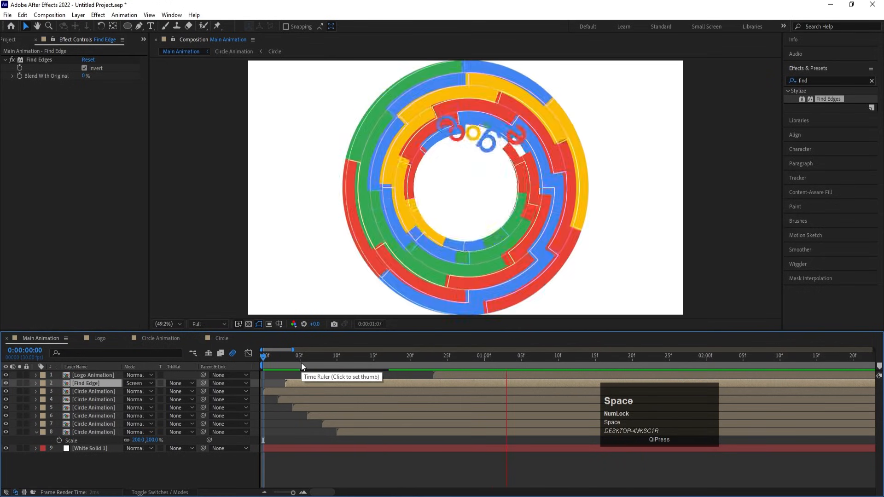
key("space")
left_click(432, 363)
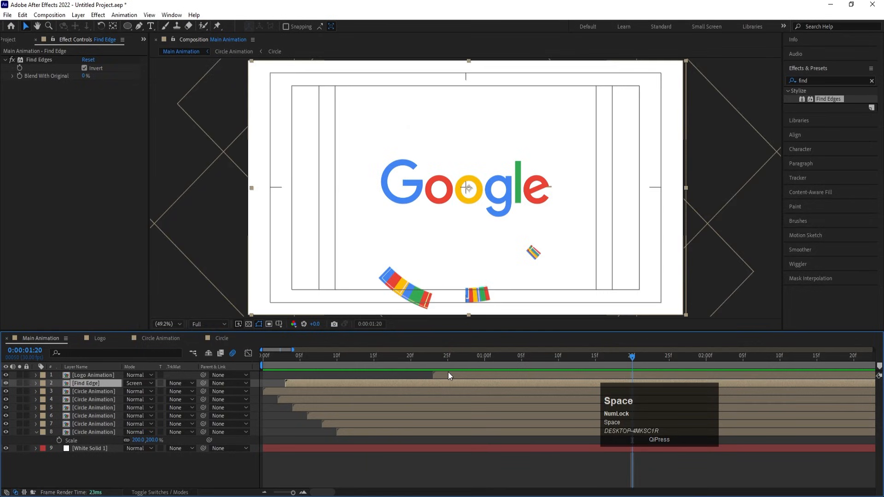
- Scale the Logo Animation layer to 123% and preview the larger logo
left_click(447, 375)
key("s")
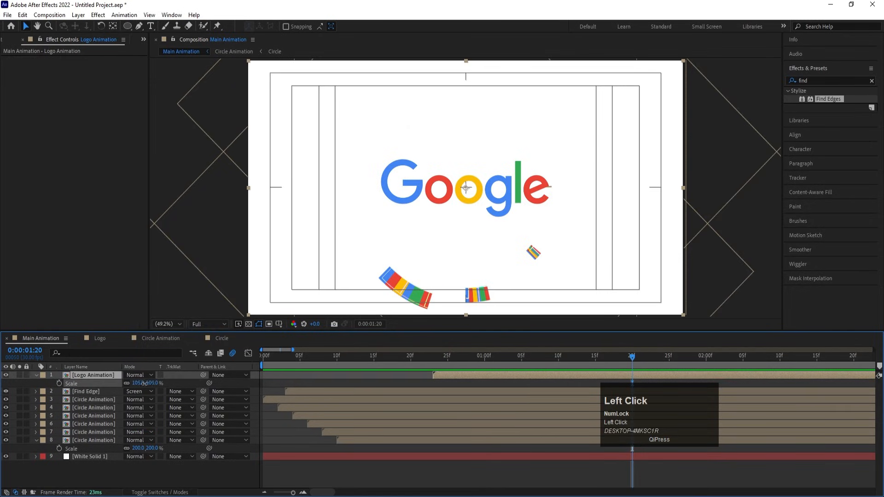
left_click_drag(139, 383, 152, 383)
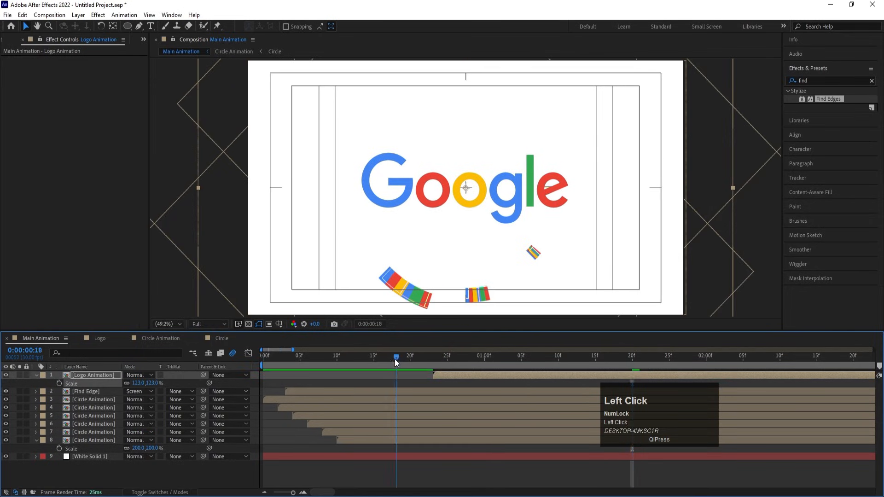
key("space")
- Try starting the Logo Animation layer at frame 20, return its start to frame 23, and preview the logo entrance
left_click(440, 355)
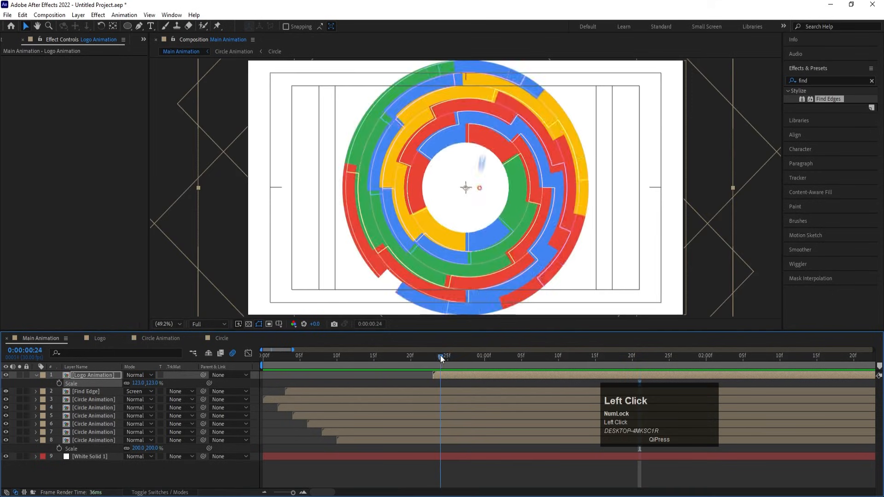
left_click_drag(440, 355, 413, 355)
key("space")
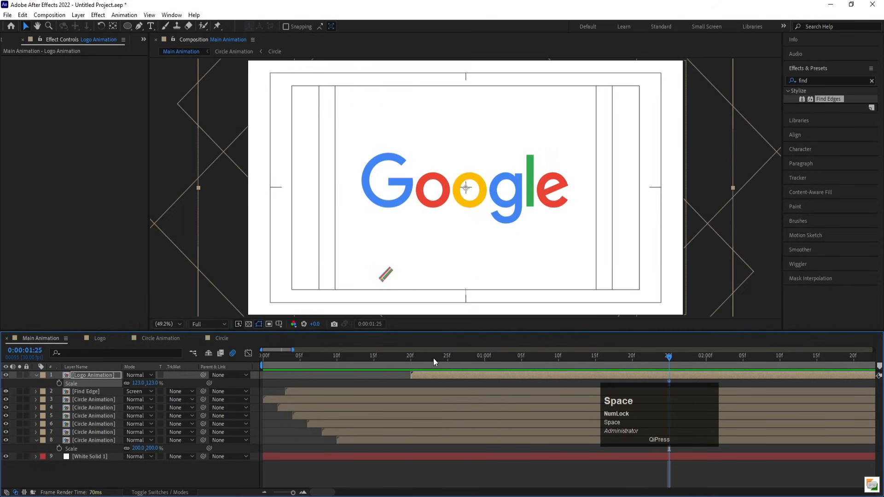
left_click(432, 358)
key("space")
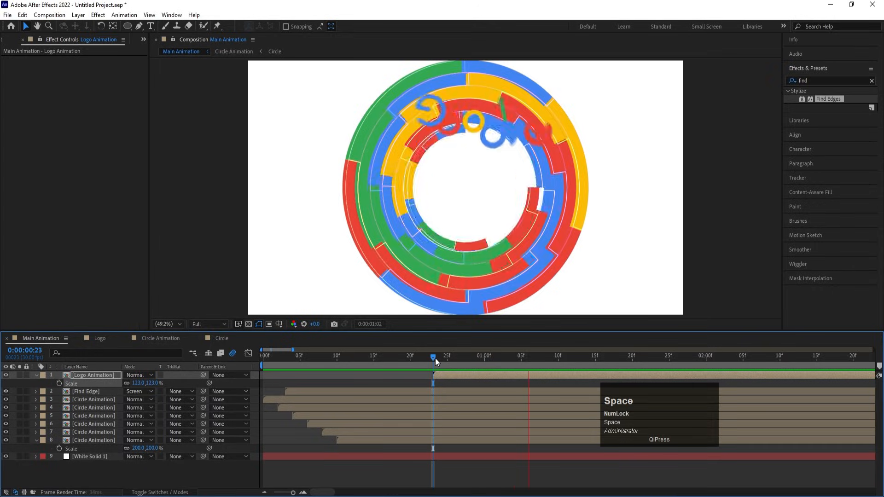
- Preview Main Animation from the start and scale the Logo Animation layer to 137%
left_click(359, 357)
left_click(265, 358)
key("space")
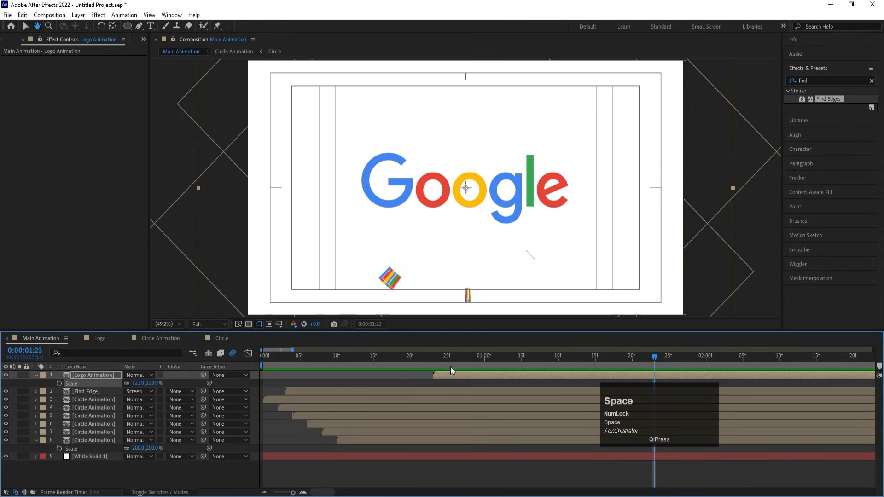
key("minus")
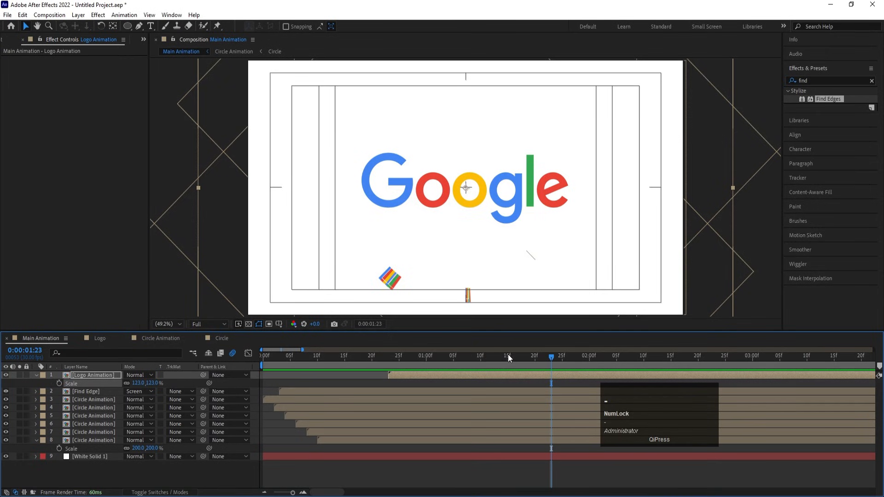
mouse_move(507, 354)
left_mouse_down()
mouse_move(492, 355)
mouse_move(514, 354)
left_mouse_up()
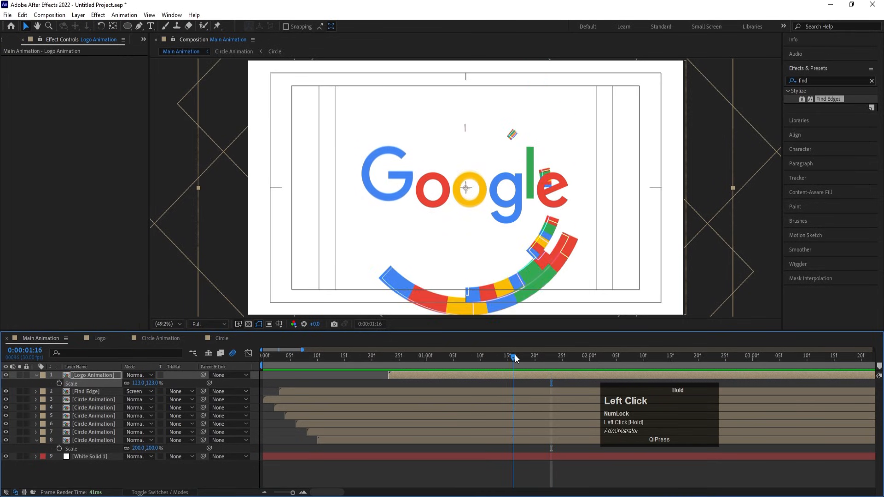
left_click_drag(139, 383, 166, 386)
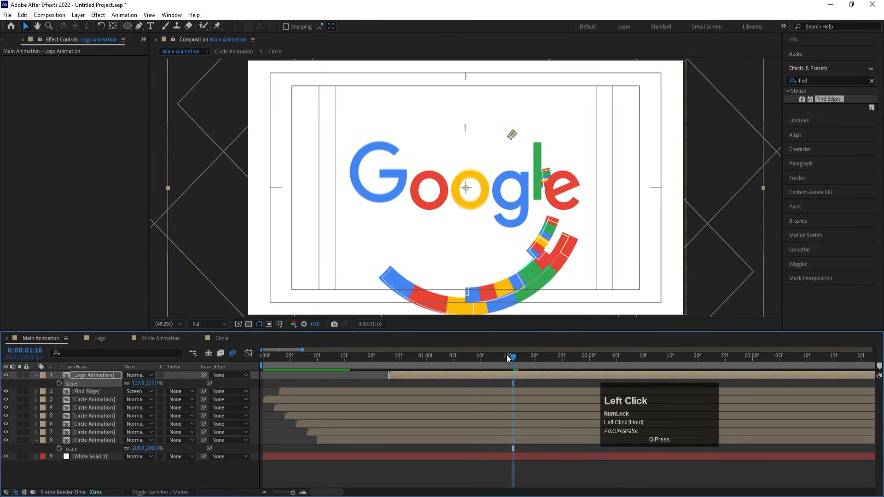
- Split the Logo Animation layer at 0:00:01:18 and split its remainder again at 0:00:01:20
left_click_drag(506, 354, 522, 356)
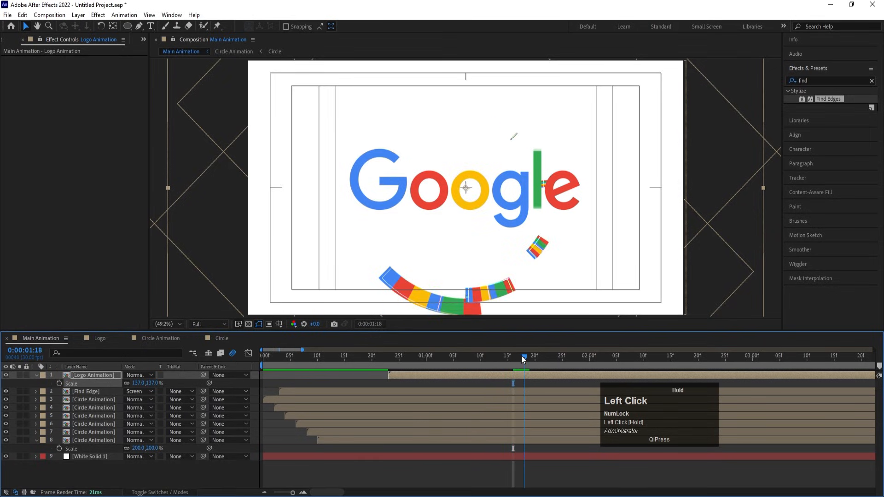
left_click(84, 375)
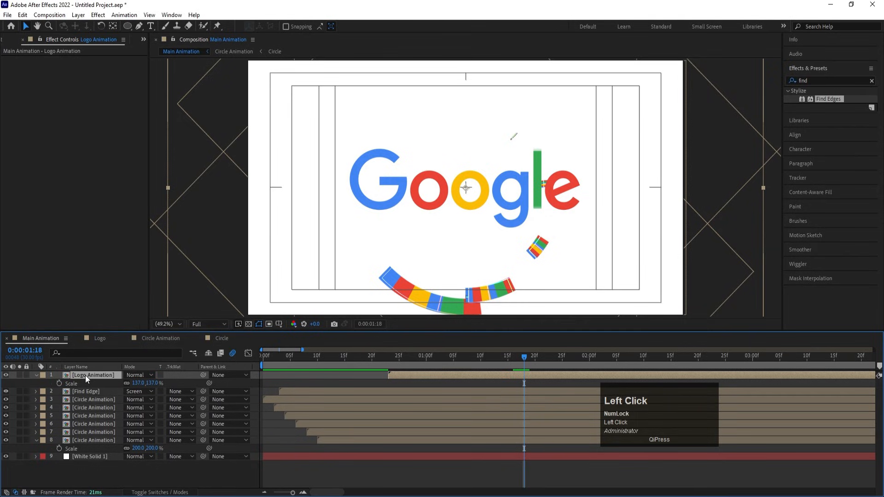
key("ctrl+shift+d")
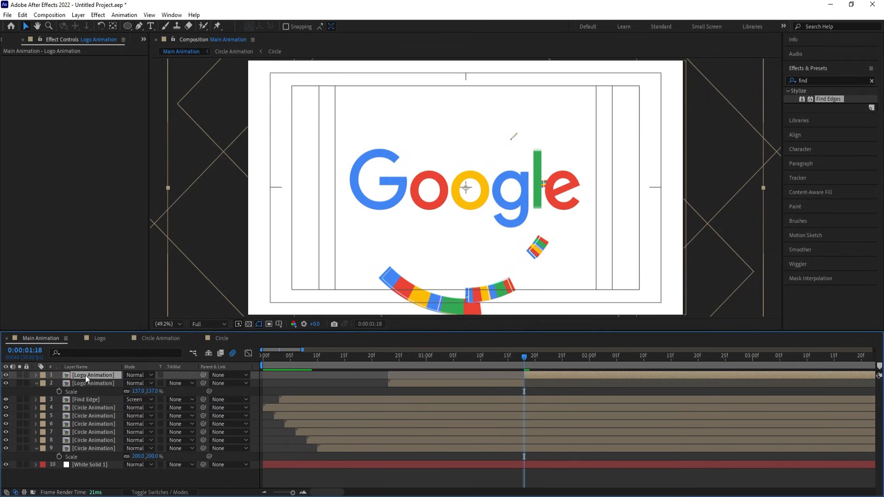
key("Page_Down")
key("Page_Down")
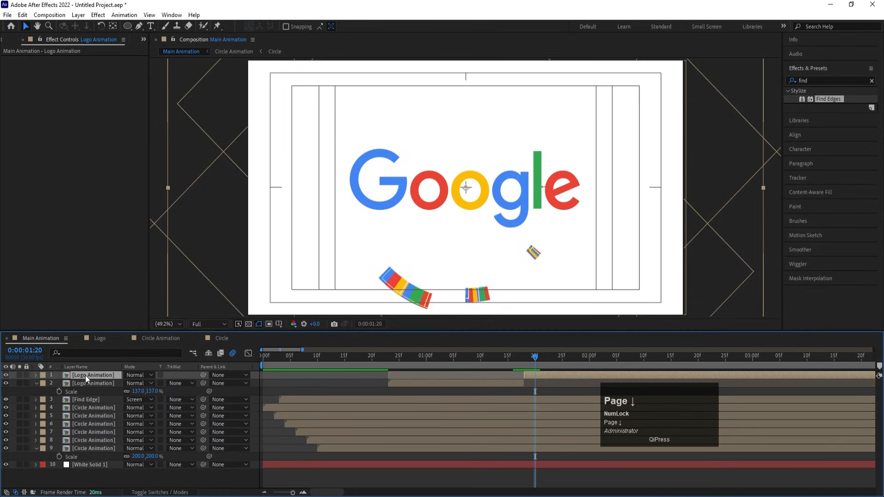
key("ctrl+shift+d")
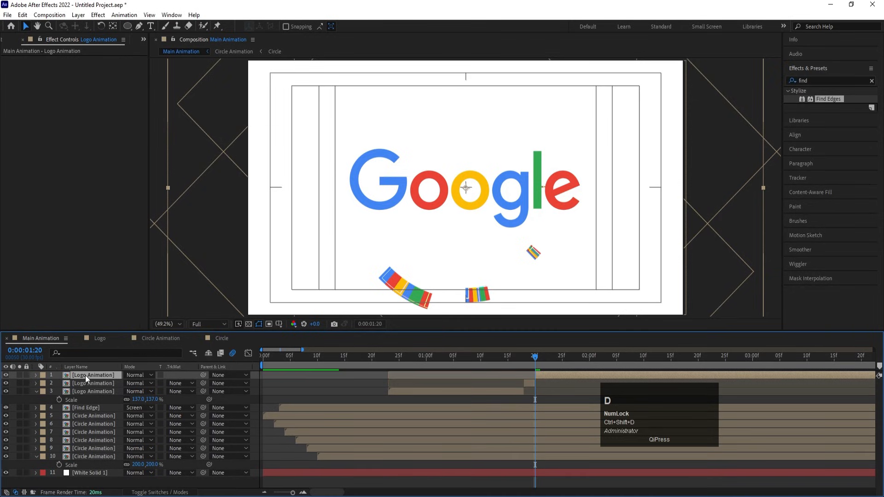
- Scale the final Logo Animation segment to 102% and the short two-frame middle segment to 116%
key("s")
left_click_drag(137, 383, 122, 383)
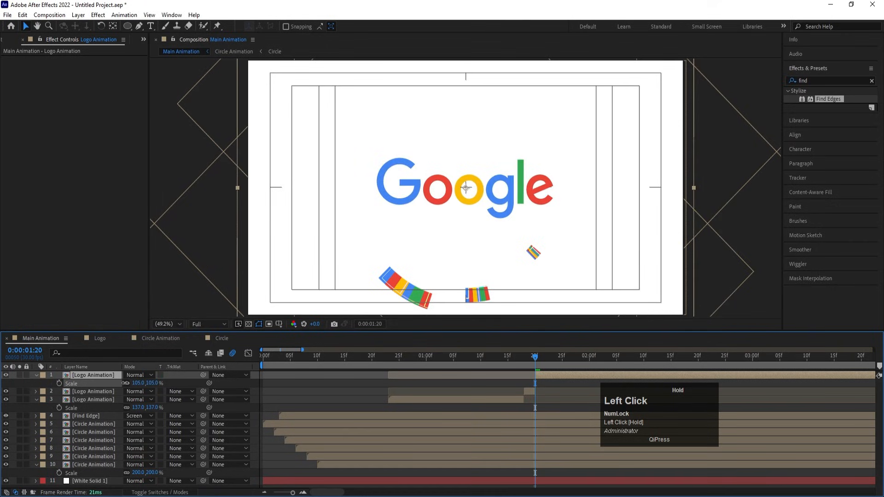
key("=")
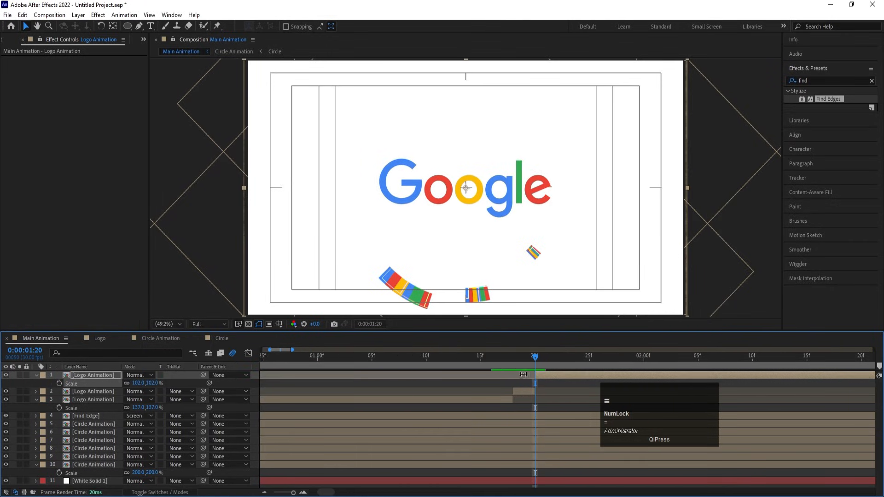
left_click(522, 365)
left_click(526, 389)
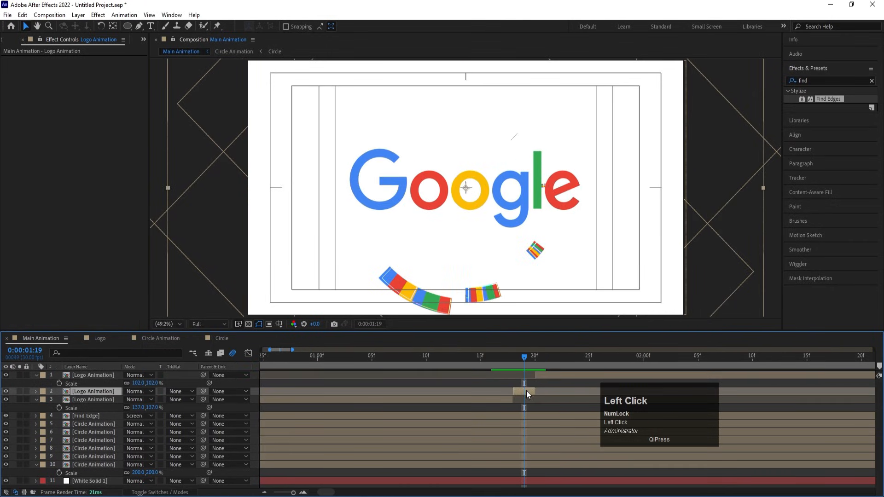
key("s")
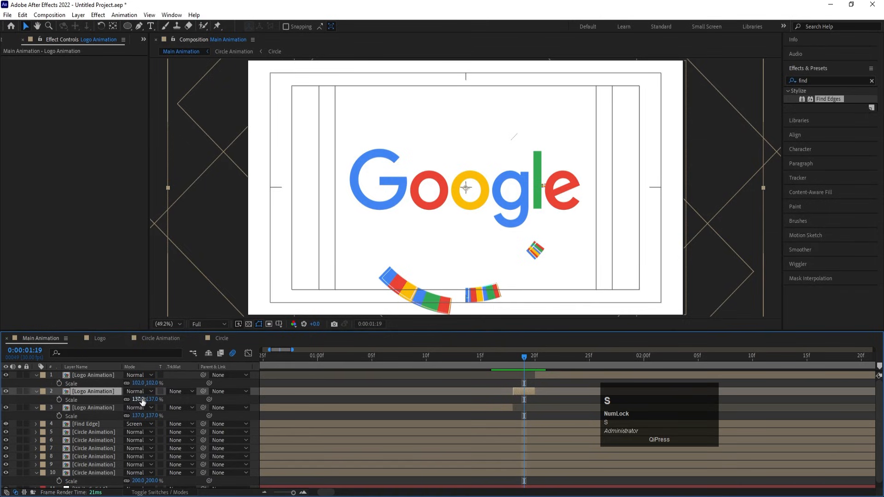
left_click_drag(141, 401, 120, 432)
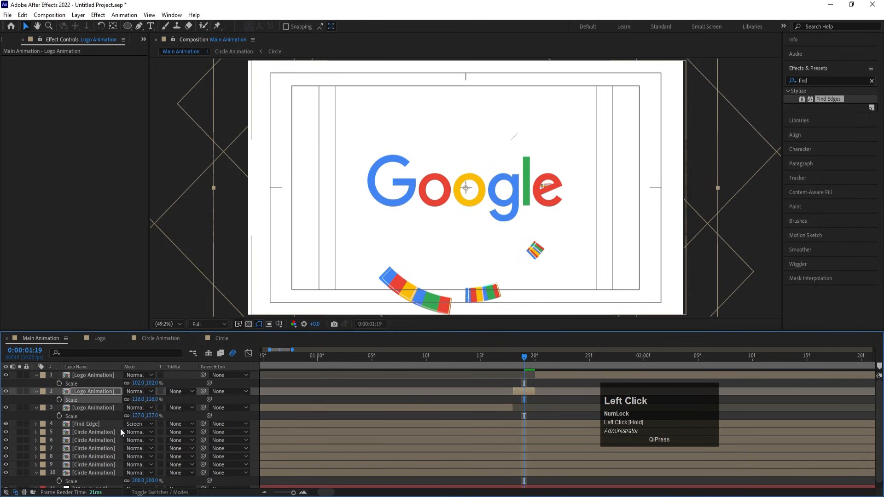
- Copy the Find Edges effect from the Find Edge layer onto the short middle Logo Animation segment
left_click(111, 426)
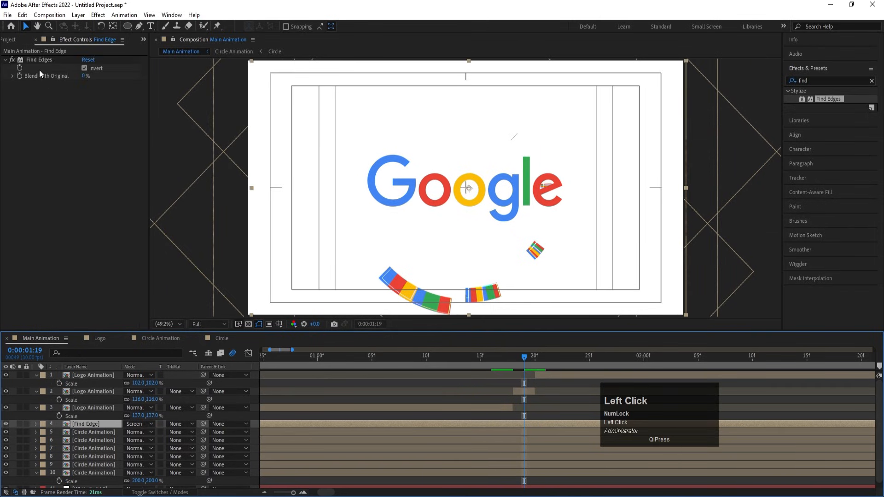
left_click(34, 59)
key("ctrl+c")
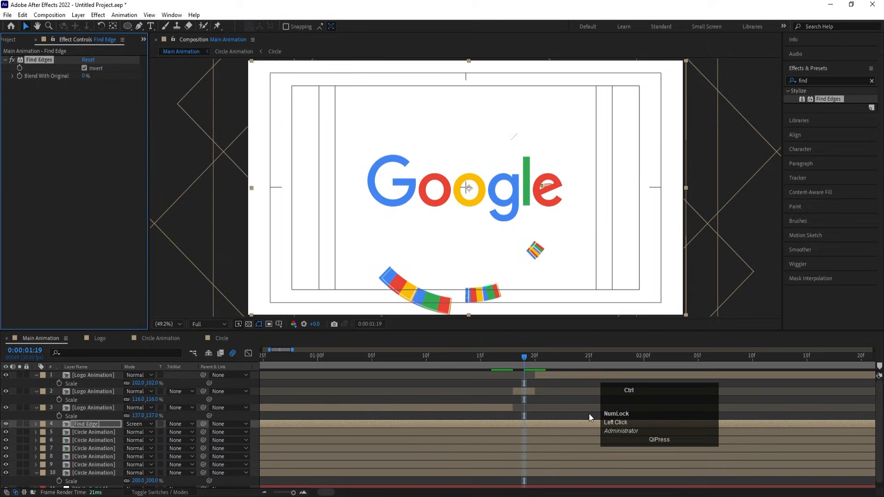
left_click(521, 393)
key("ctrl+v")
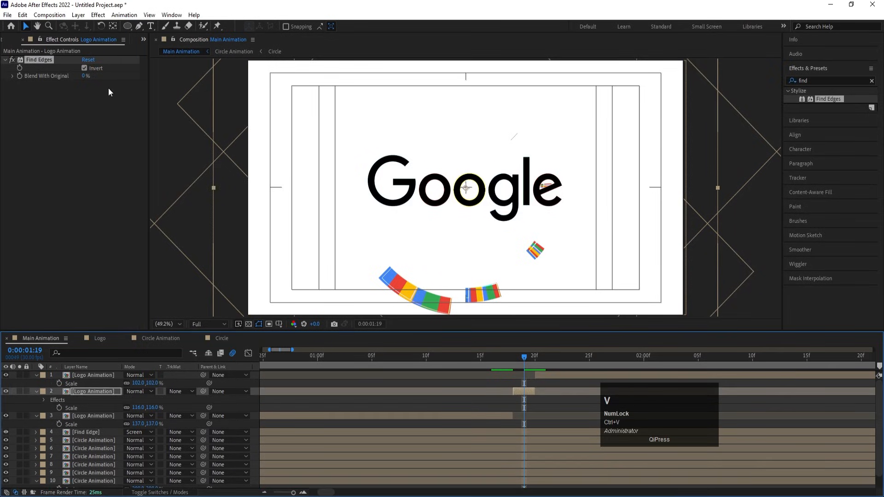
- Try Screen blending on the middle logo segment, set it to Multiply, and turn off Invert in its Find Edges effect
left_click(148, 391)
left_click(186, 203)
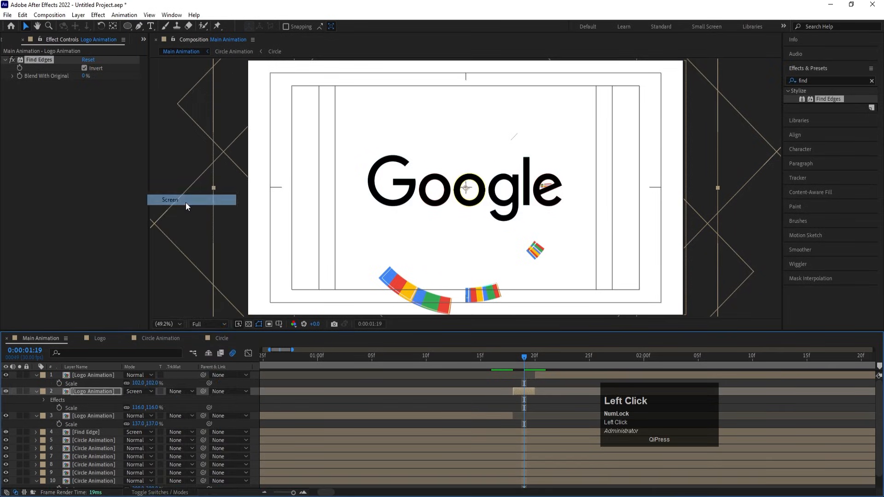
left_click(151, 392)
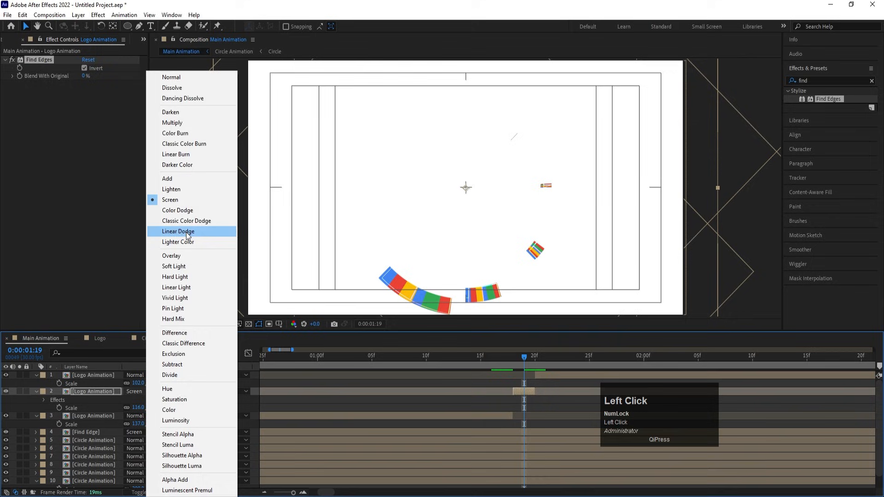
left_click(181, 123)
left_click(84, 69)
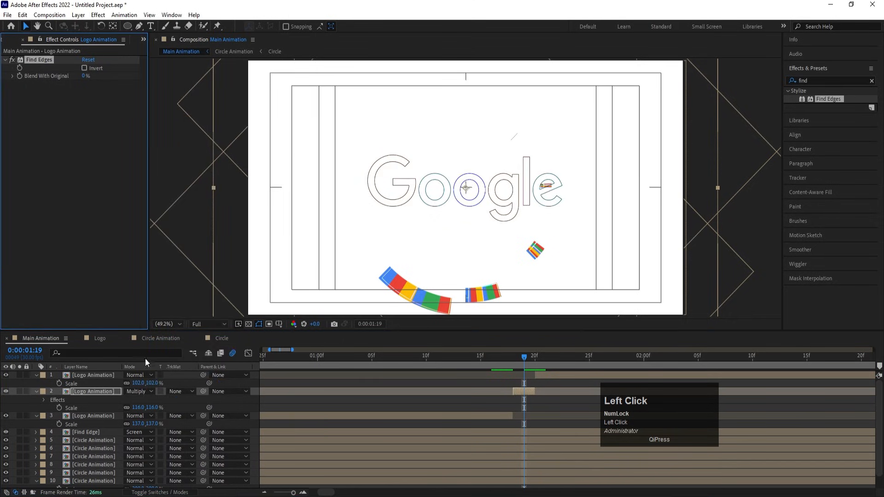
left_click(140, 391)
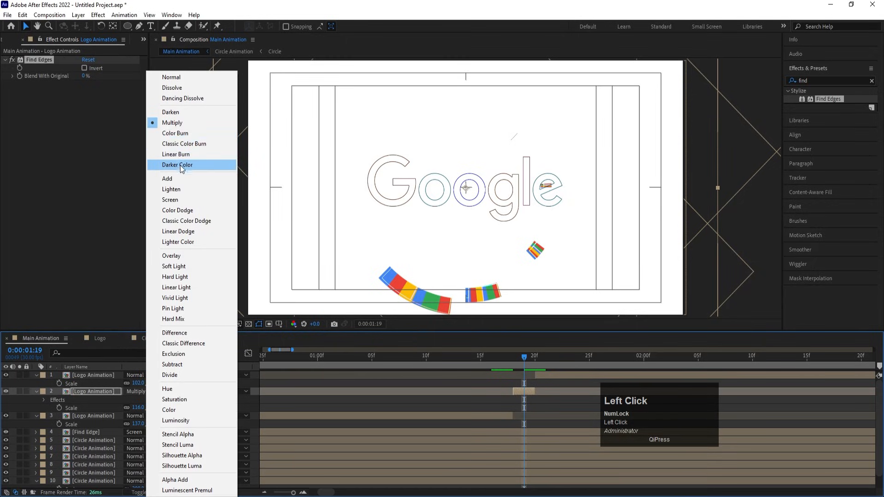
left_click(170, 200)
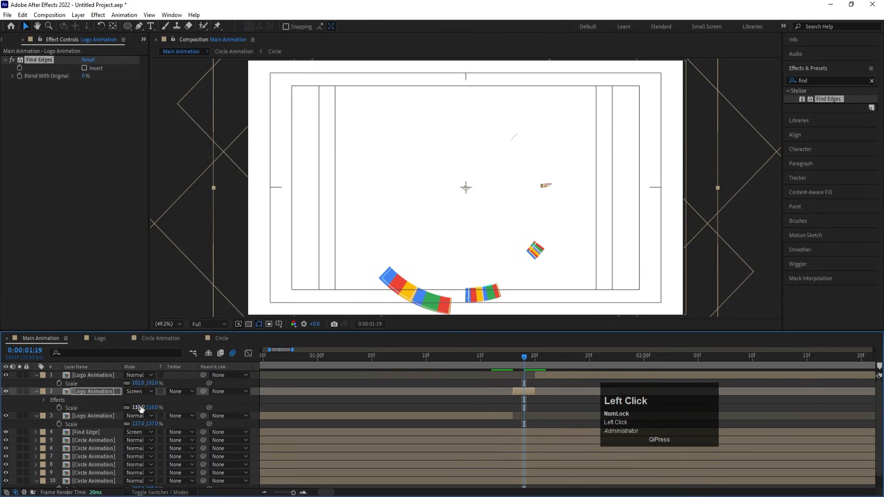
left_click(140, 391)
left_click(181, 120)
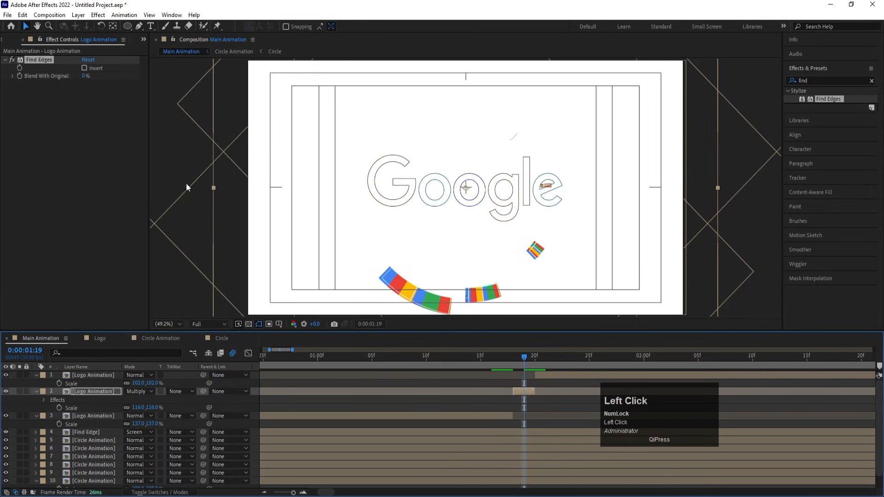
- Preview the outlined logo transition around 0:00:01:16 and play the full Main Animation from the beginning
key("space")
left_click(491, 358)
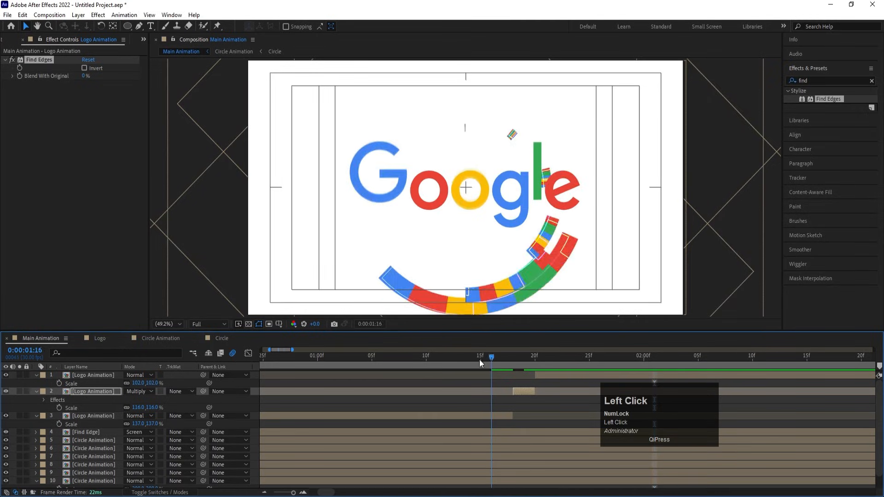
key("space")
left_click_drag(539, 363, 443, 363)
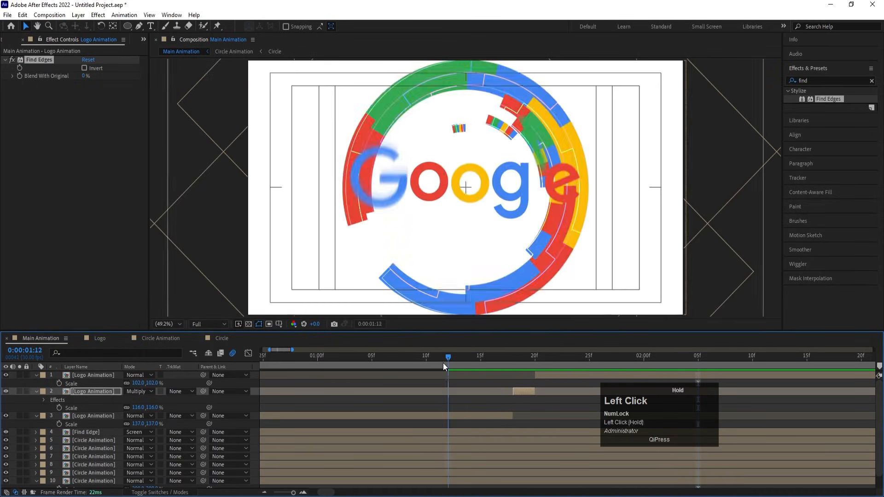
key("space")
key("space")
key("minus")
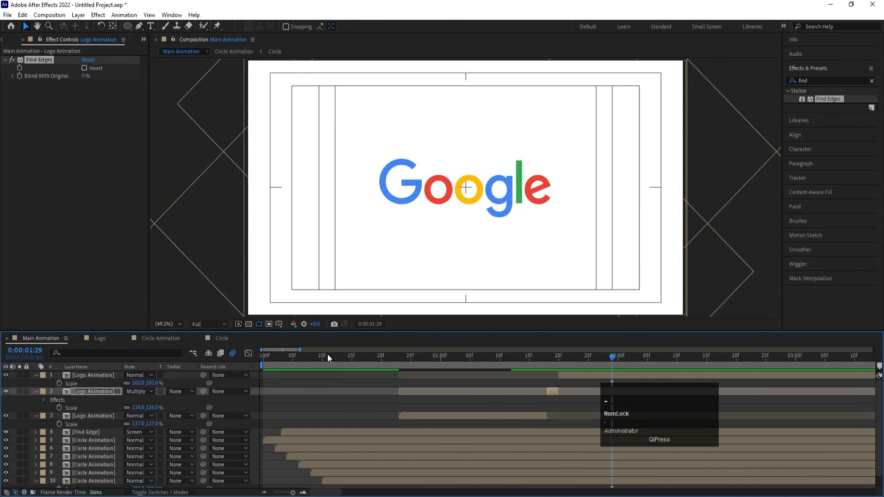
left_click_drag(327, 356, 205, 368)
key("space")
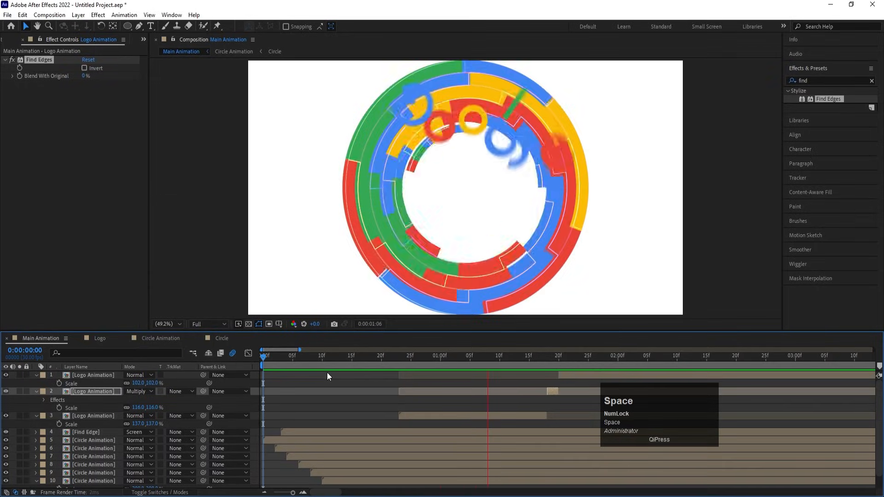
left_click(540, 360)
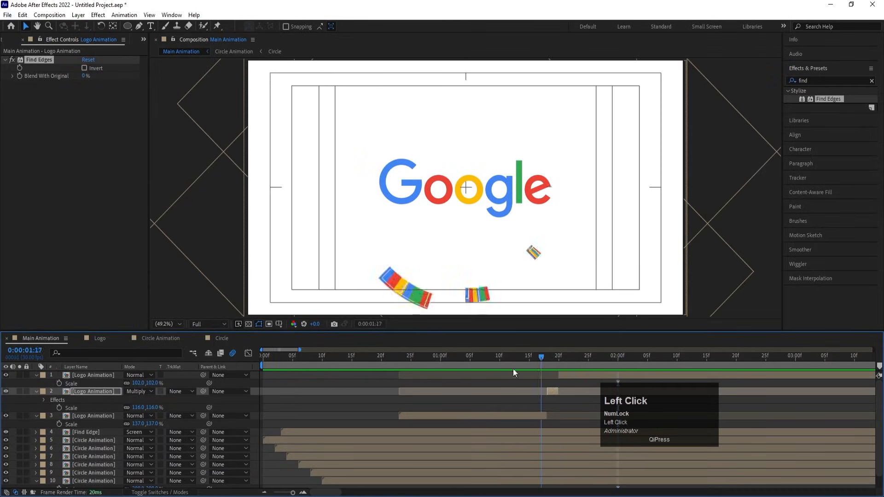
key("space")
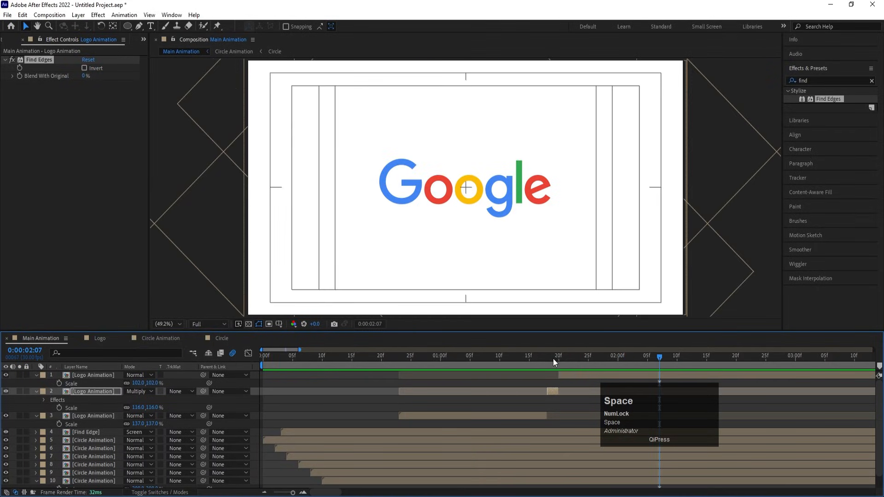
- Extend the outlined middle segment to 0:00:01:21, start the final Logo Animation segment there, and preview the transition
left_click_drag(553, 358, 530, 356)
left_click_drag(559, 392, 575, 374)
key("space")
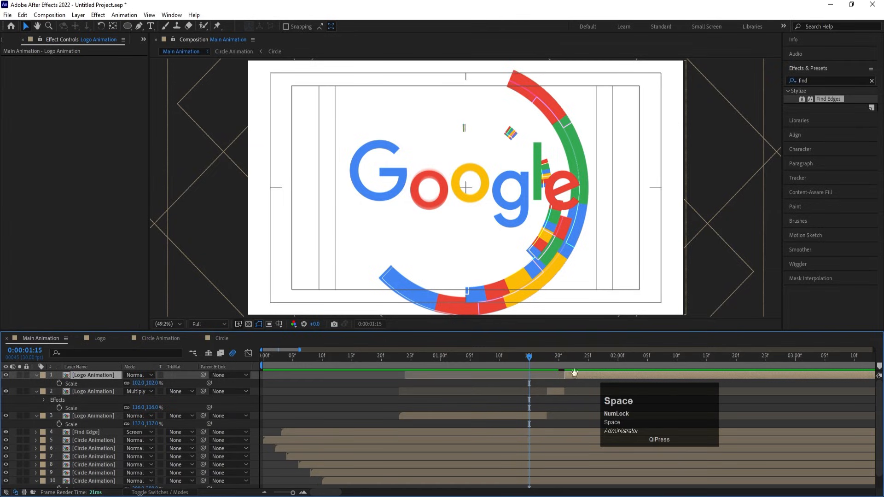
left_click(466, 359)
key("space")
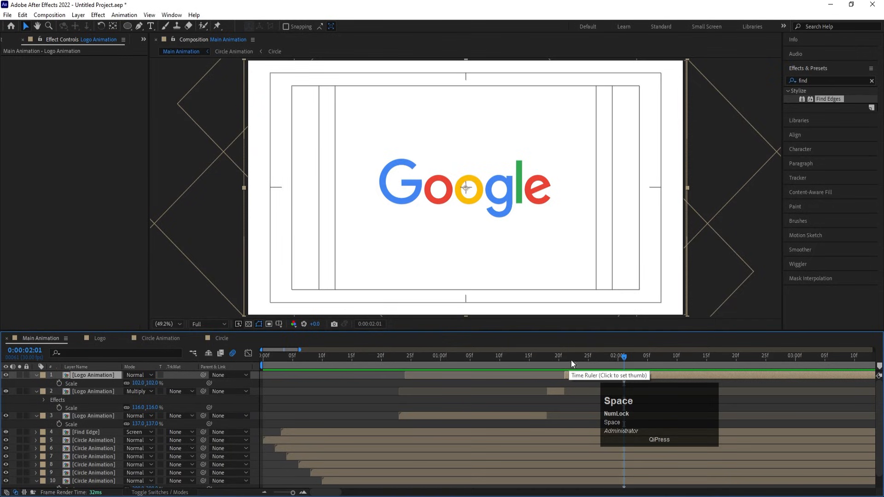
left_click(572, 383)
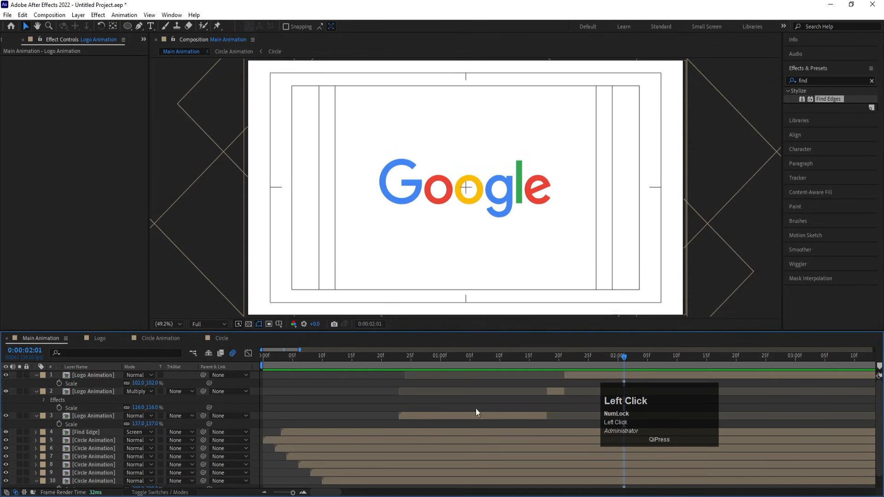
- Duplicate the outlined Logo Animation segment, place the copy above all layers, and extend its end to about 0:00:02:07
left_click(81, 390)
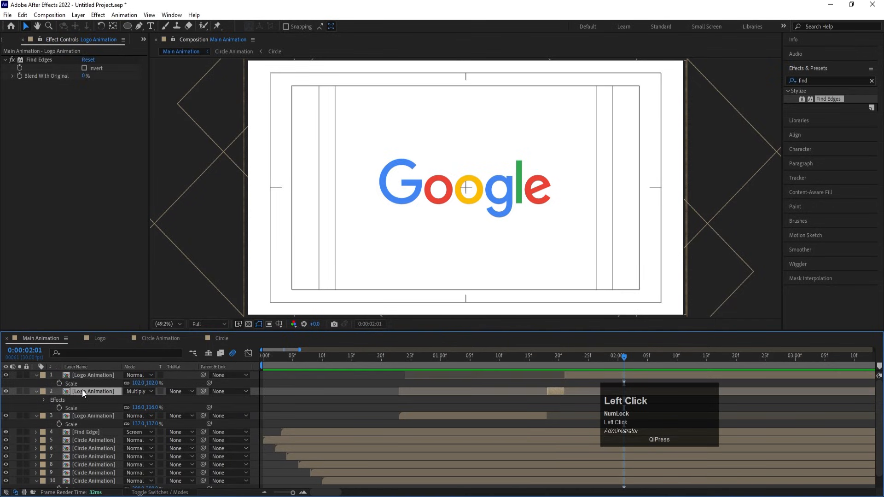
key("ctrl+d")
left_click_drag(82, 389, 81, 373)
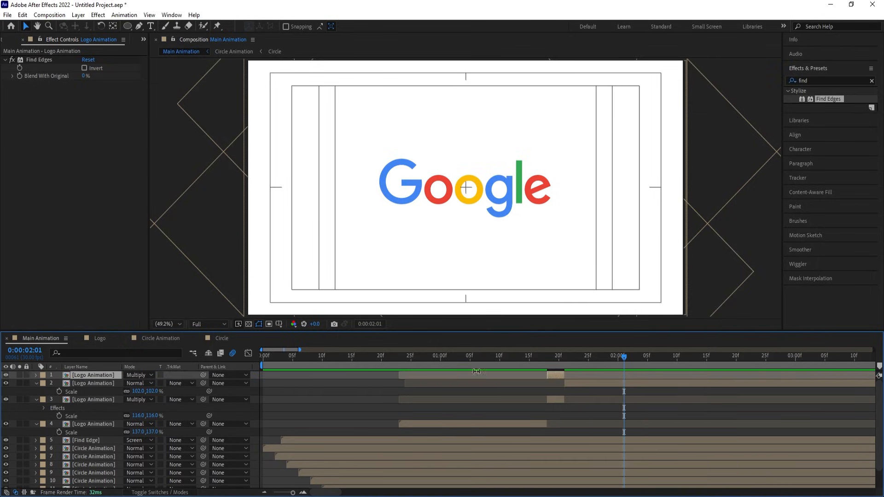
left_click_drag(566, 375, 660, 375)
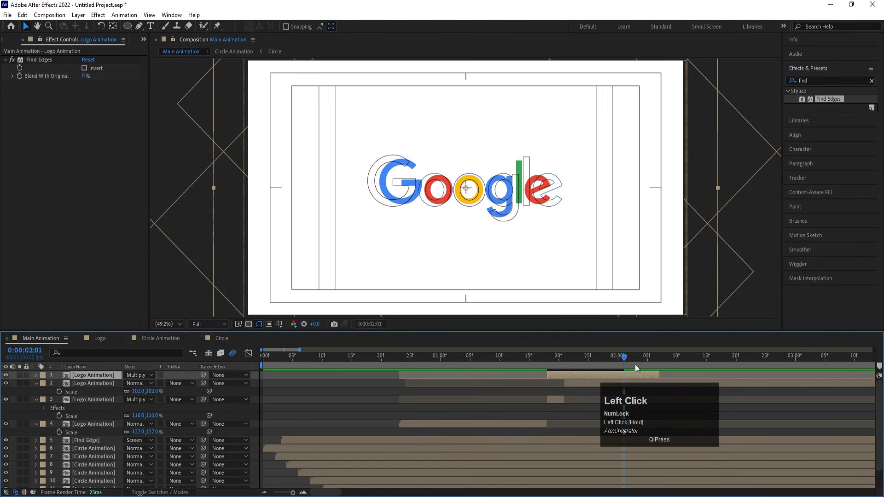
- Split the top outlined Logo Animation segment at 0:00:01:24 and move its second part to a later time
left_click_drag(603, 358, 582, 364)
key("space")
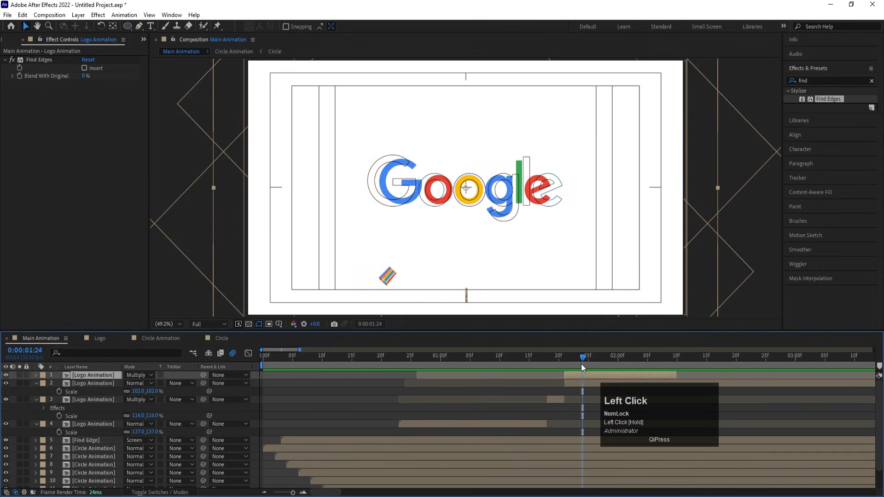
key("ctrl+shift+d")
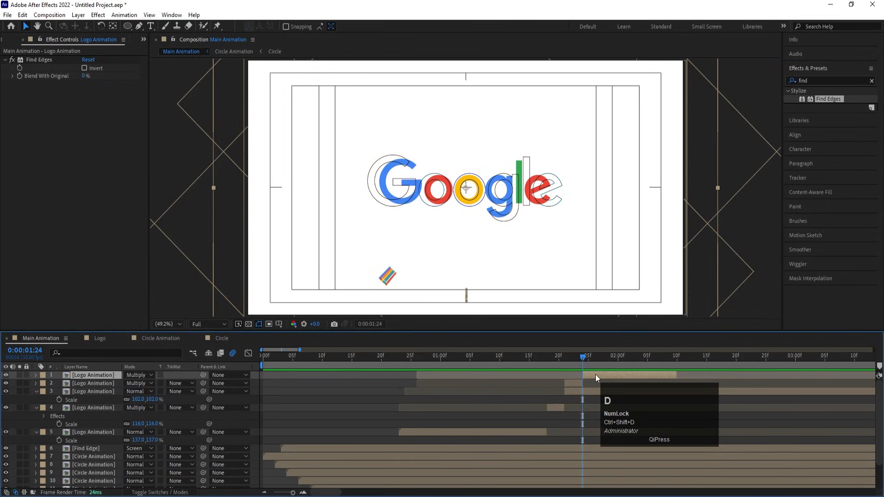
left_click_drag(595, 375, 811, 370)
- Preview the shortened outline flash in the logo transition from around 0:00:01:14
left_click_drag(584, 355, 523, 360)
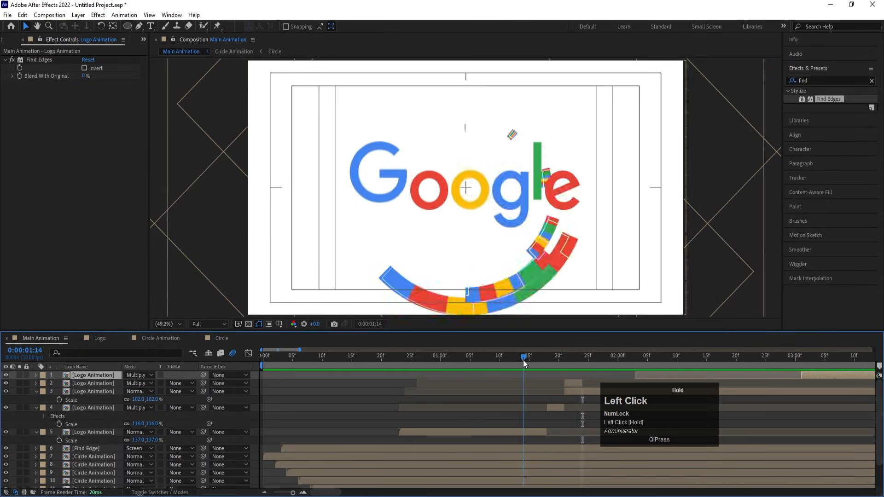
key("space")
key("space")
left_click_drag(576, 360, 524, 357)
key("space")
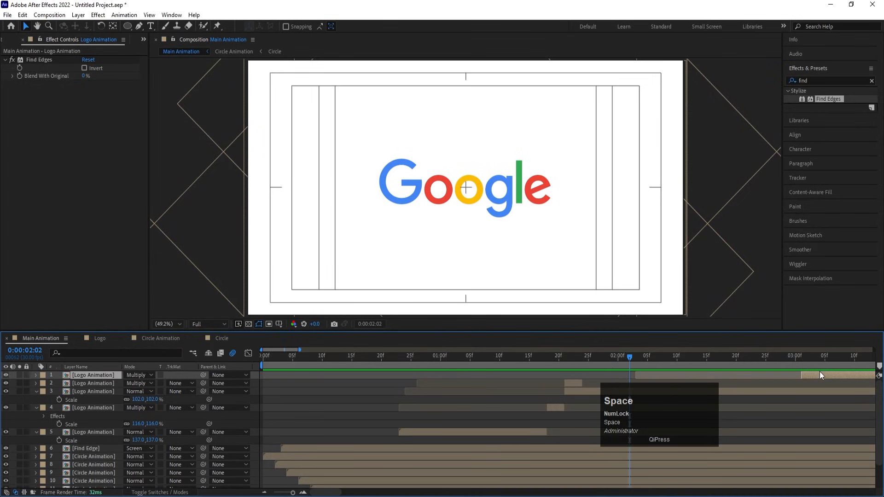
- Move the second outlined Logo Animation part to start at 0:00:02:01
left_click_drag(820, 371, 644, 377)
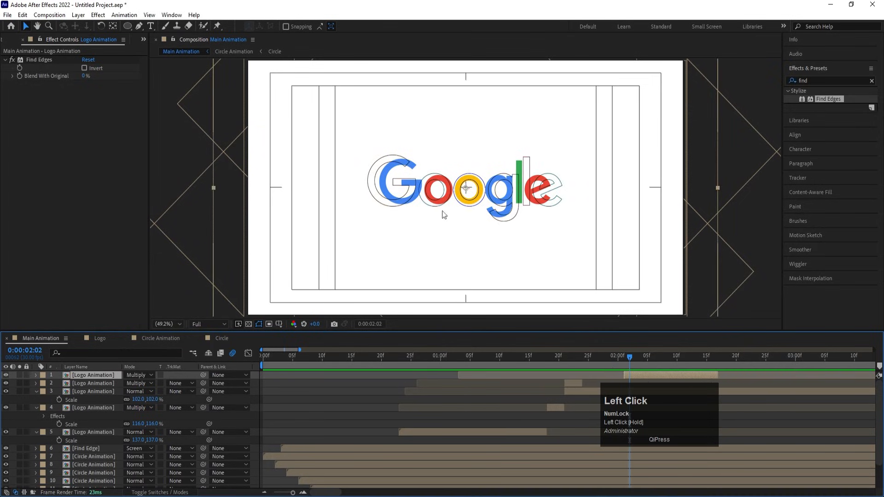
left_click(625, 359)
left_click(335, 263)
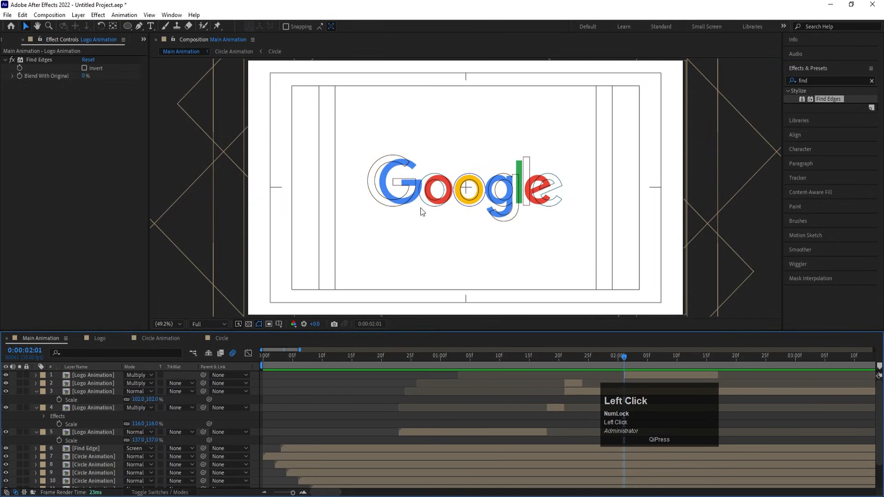
- Draw a tall rectangular mask left of the logo on the top Logo Animation layer and keyframe its Mask Path at 0:00:02:01
left_click(645, 377)
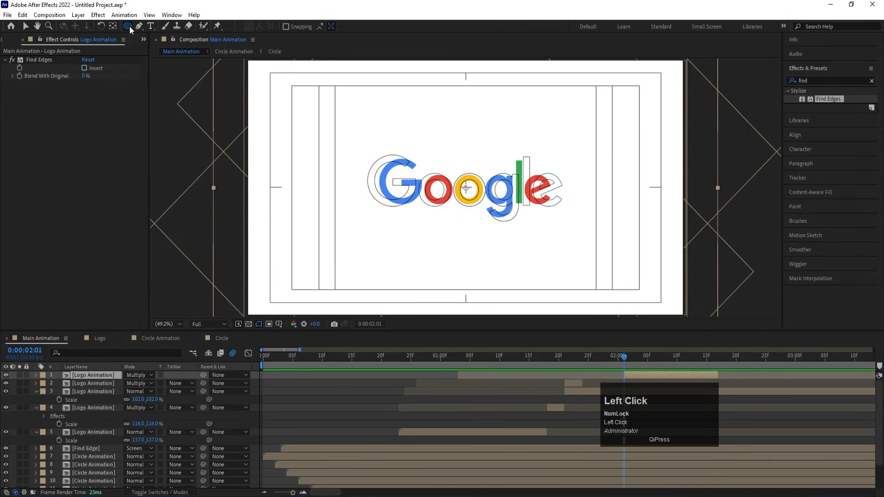
left_click_drag(129, 26, 157, 27)
left_click_drag(303, 115, 344, 232)
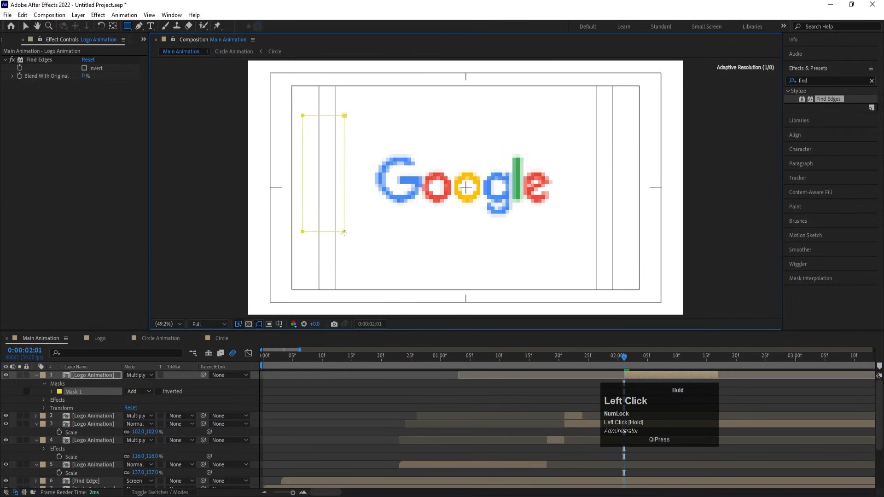
left_click(51, 391)
left_click(67, 400)
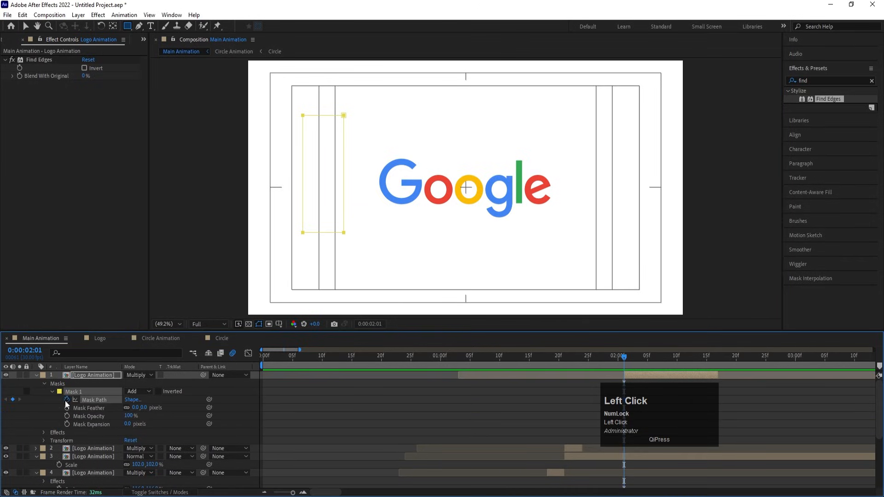
- Extend the segment slightly and add a Mask Path keyframe at 0:00:02:17 with the mask moved to the right of the logo
key("space")
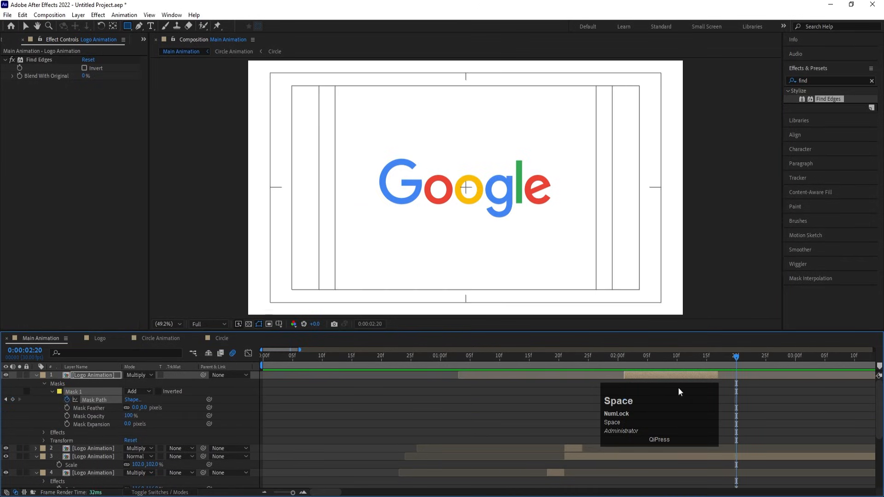
left_click(717, 355)
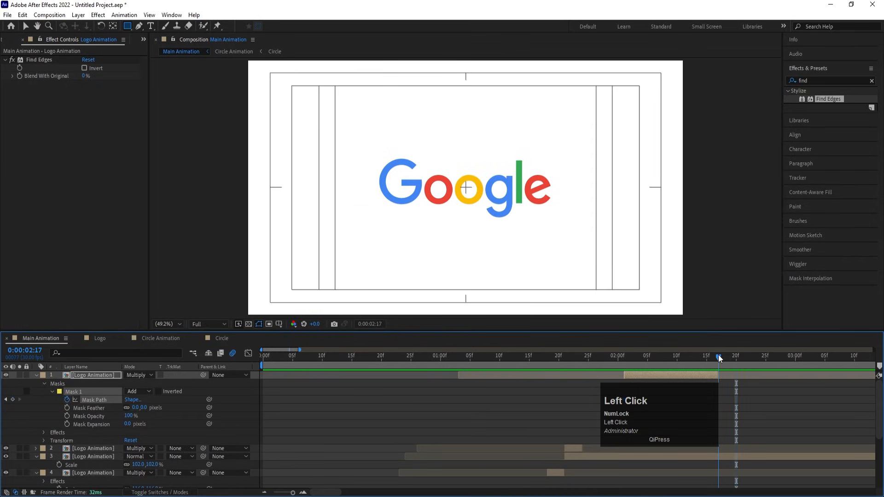
left_click(12, 399)
left_click_drag(718, 377, 724, 377)
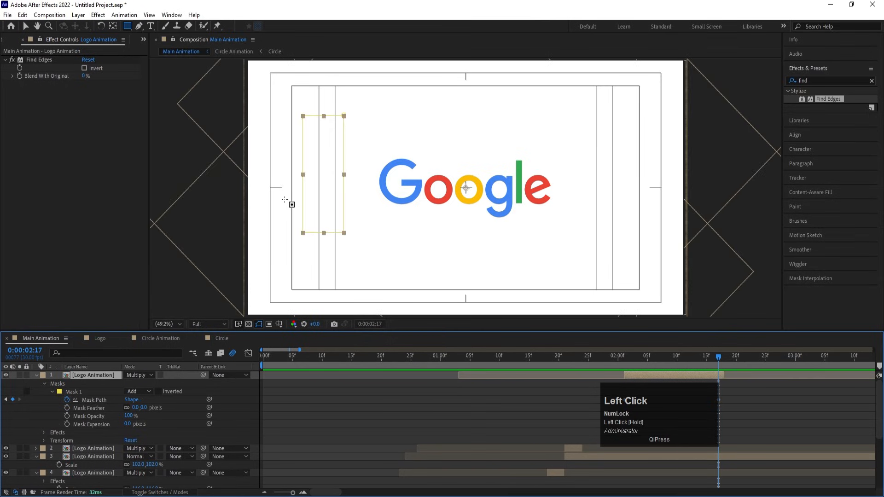
key("v")
left_click(346, 234)
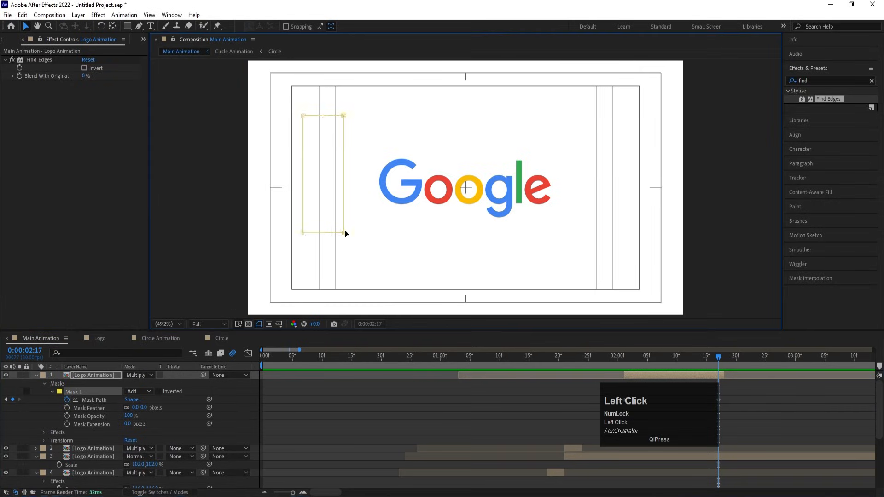
left_click_drag(317, 199, 579, 203)
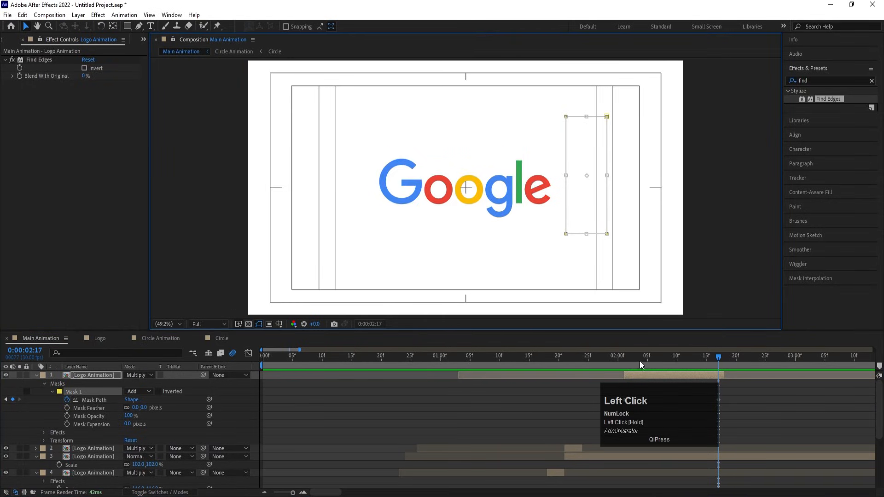
- Preview the masked outline sweep across the logo from 0:00:02:01 and again from 0:00:01:20
left_click(622, 358)
key("space")
key("space")
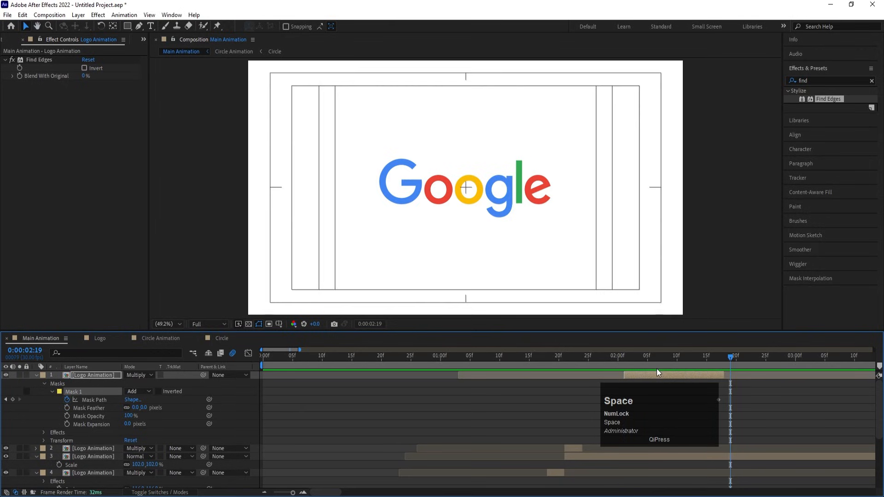
left_click_drag(635, 360, 558, 363)
key("space")
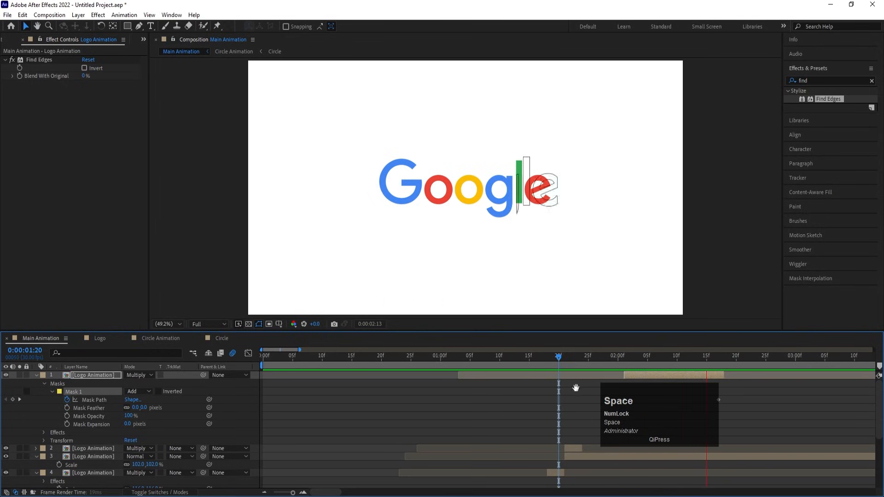
- Speed up the mask sweep by moving its second Mask Path keyframe to about 0:00:02:06, previewing the timing on the way
left_click(728, 404)
left_click_drag(720, 400, 660, 389)
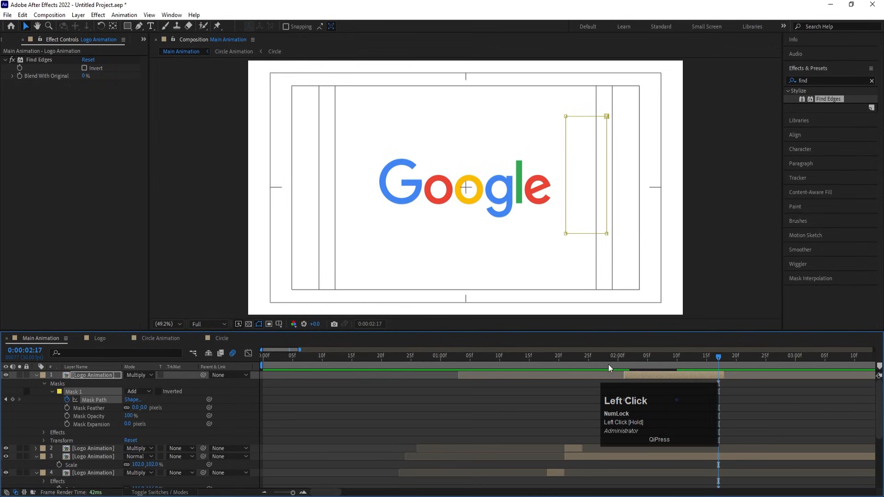
left_click_drag(321, 495, 332, 494)
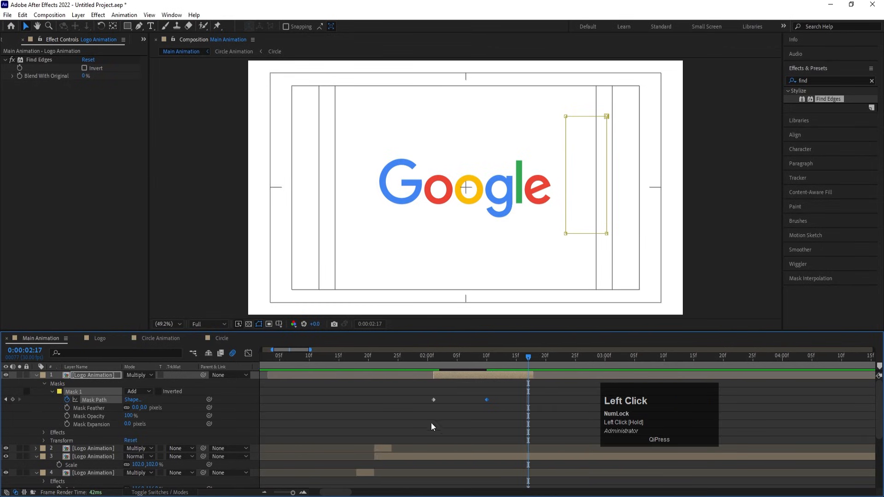
left_click(423, 356)
key("space")
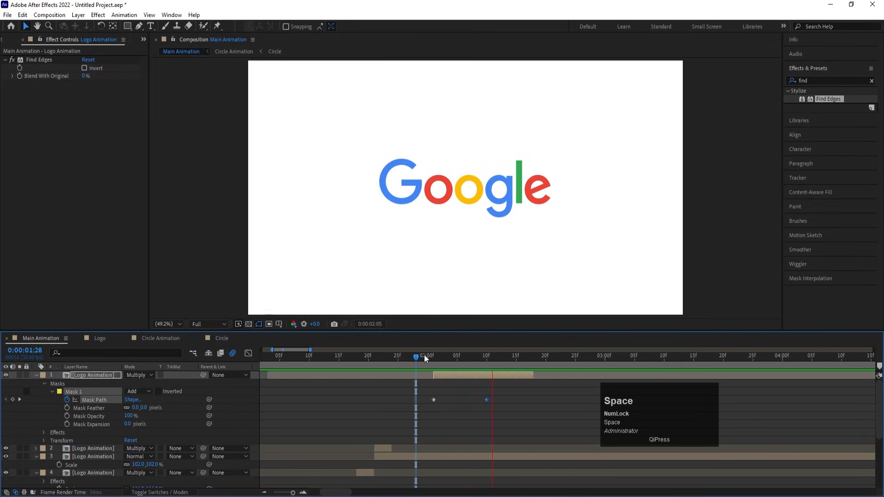
key("space")
left_click_drag(486, 400, 463, 398)
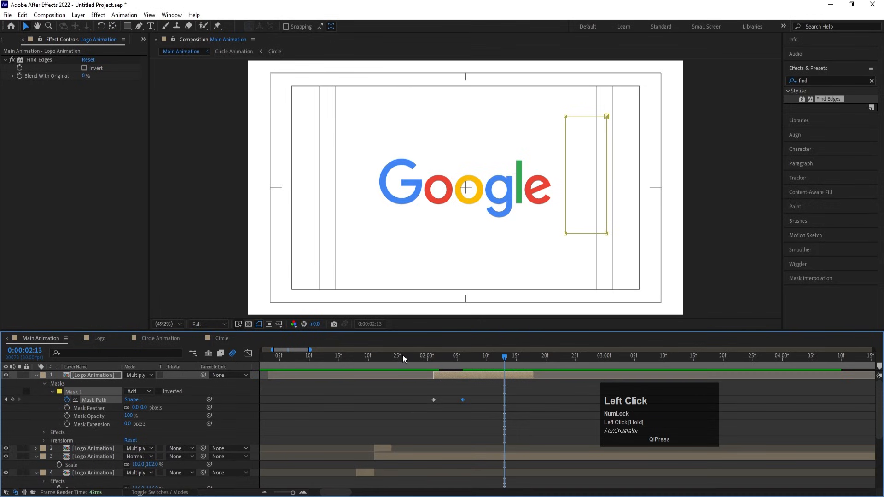
- Preview the faster outline sweep over the logo
left_click_drag(339, 356, 325, 355)
key("space")
key("space")
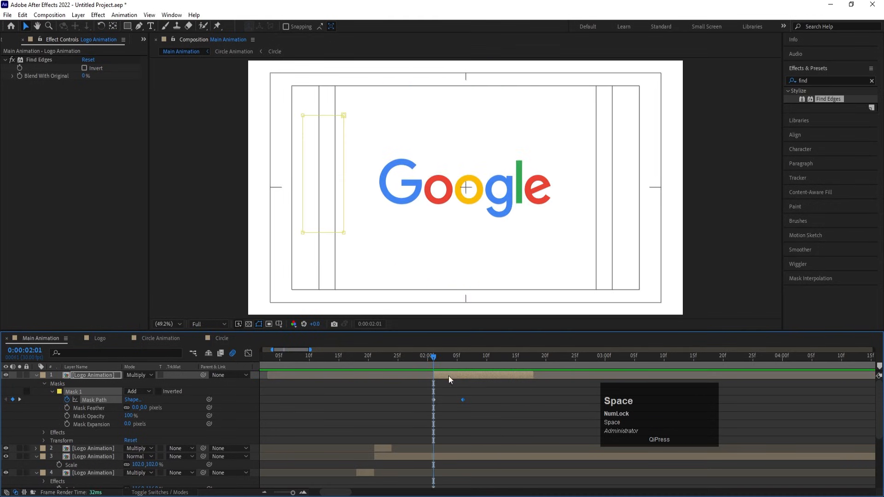
- Show only the keyframed properties of the layers and play the Main Animation from the beginning
left_click(450, 379)
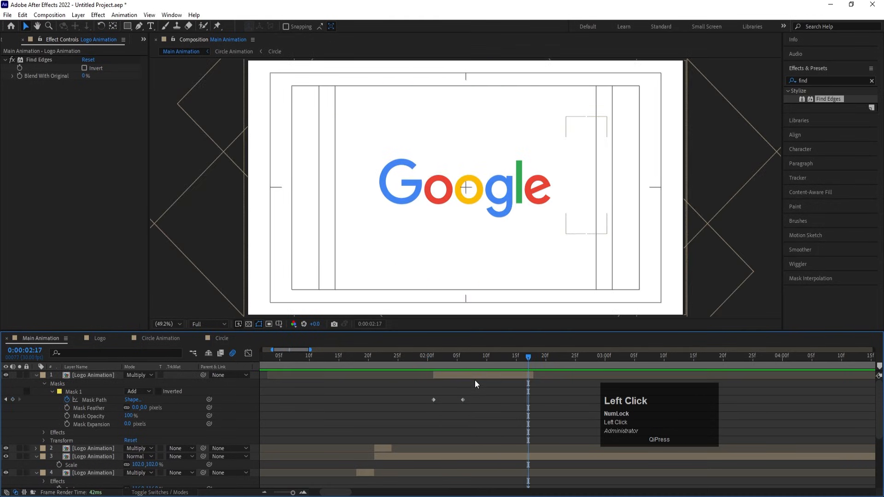
key("minus")
key("minus")
left_click(336, 390)
key("u")
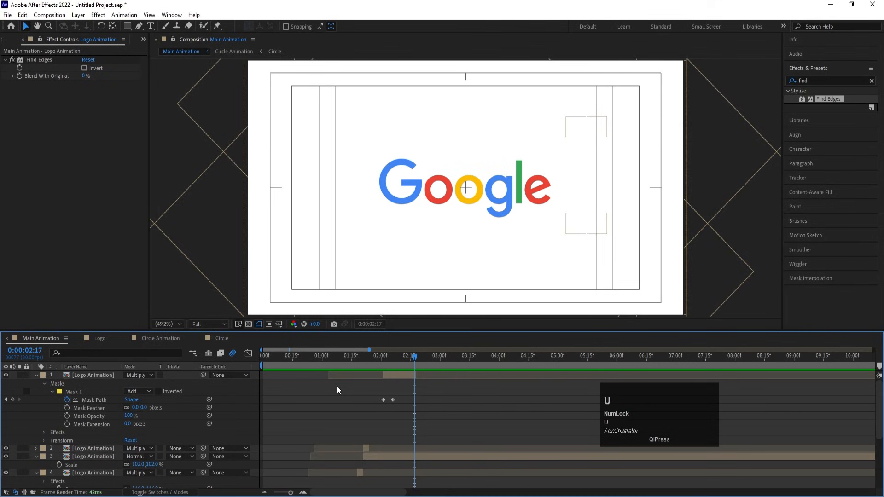
left_click_drag(300, 361, 214, 355)
key("space")
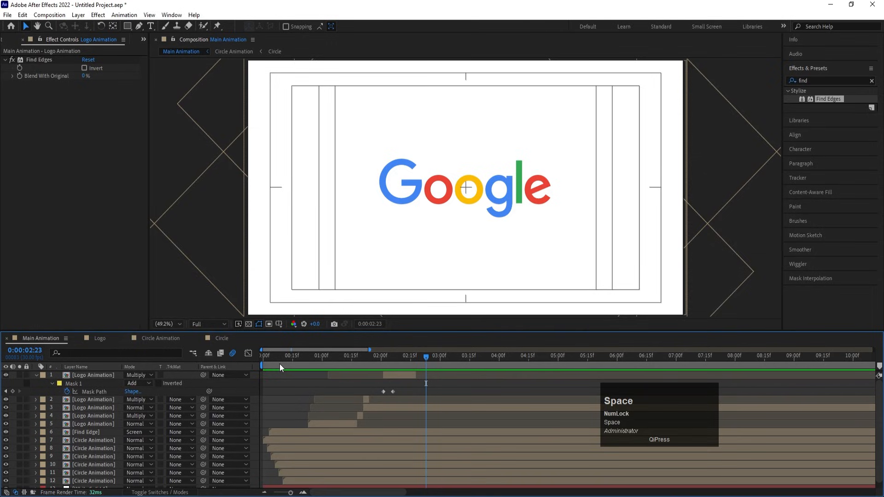
- End the Main Animation work area at about 0:00:03:01 and play the sequence from the beginning
key("space")
key("n")
key("space")
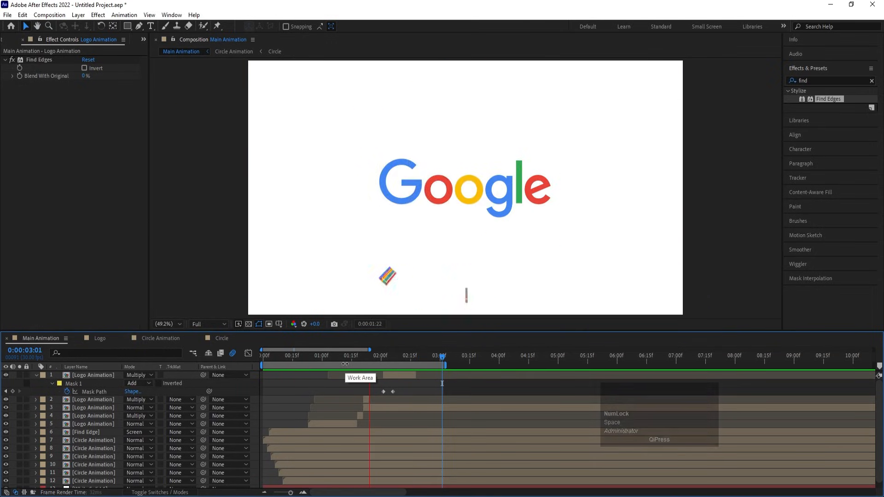
key("space")
left_click(308, 385)
left_click_drag(292, 356, 261, 358)
key("space")
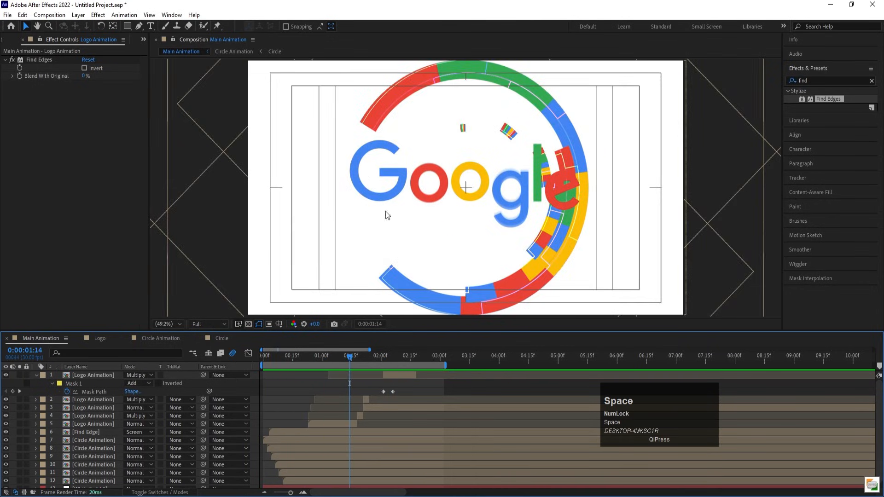
scroll(293, 421, "down", 1)
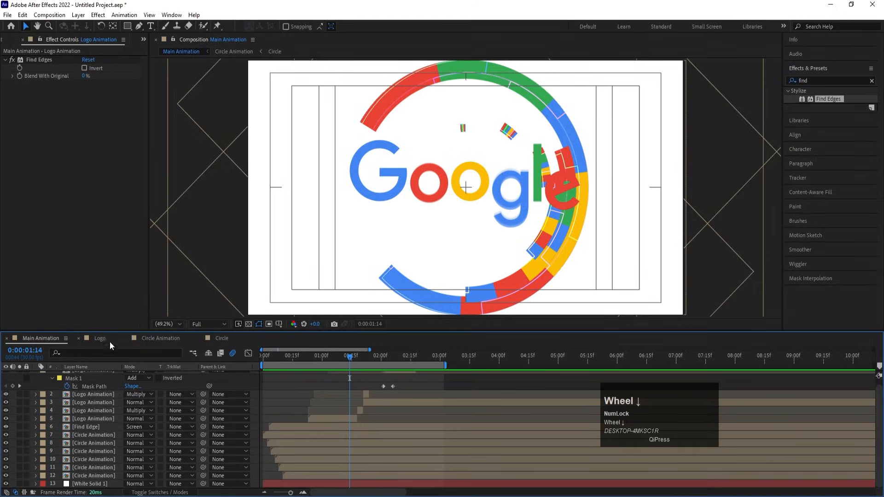
- Open the Circle Animation composition and add a Rotation keyframe to the Circle layer at 0:00:00:00
left_click(162, 339)
key("space")
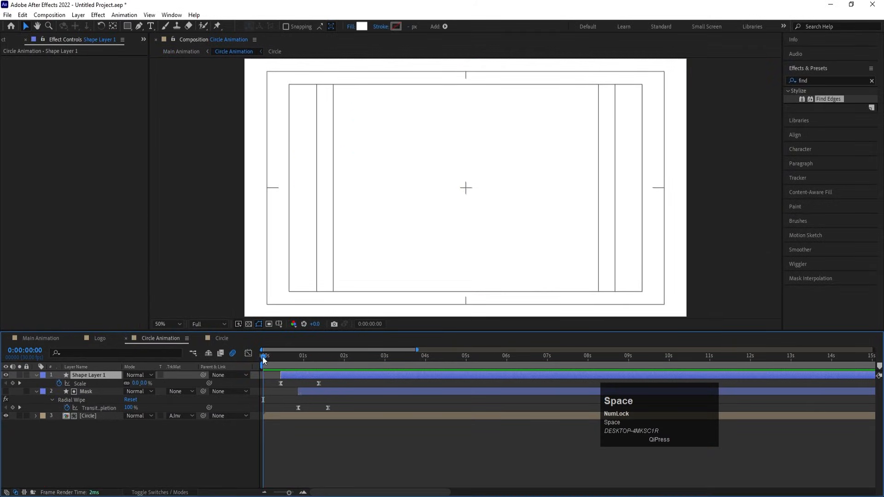
left_click(85, 416)
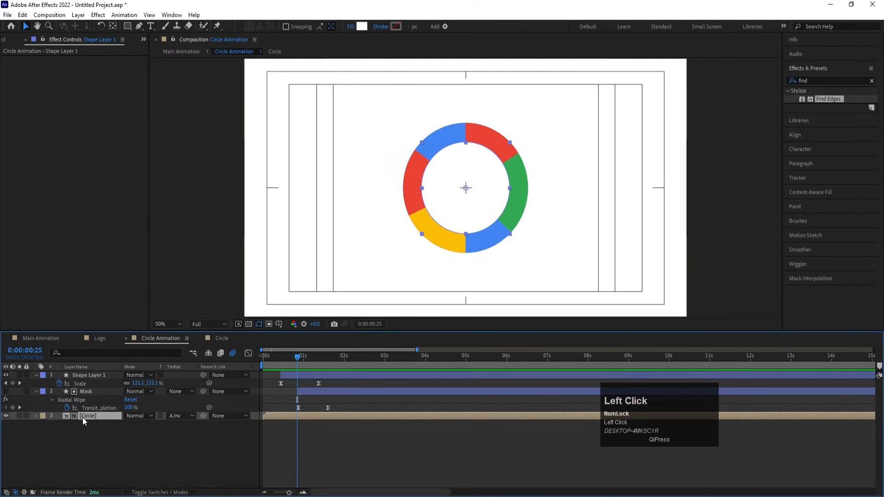
left_click(281, 357)
left_click_drag(278, 358, 205, 358)
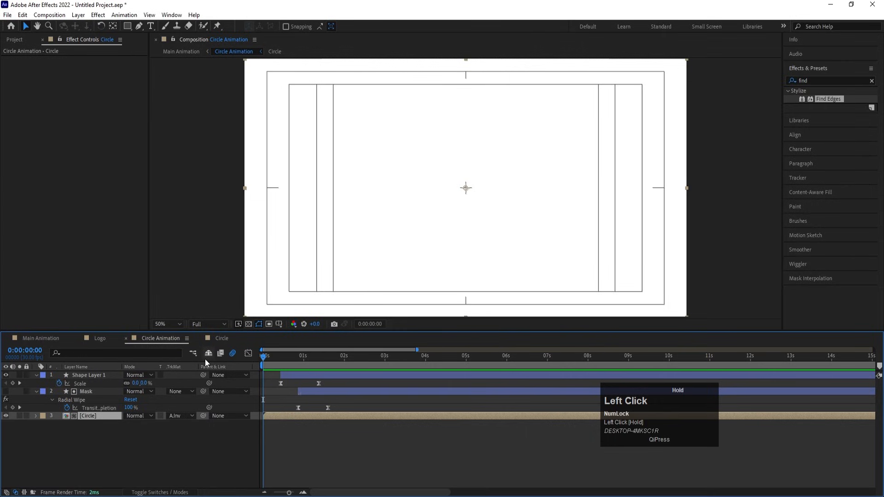
key("r")
left_click(58, 424)
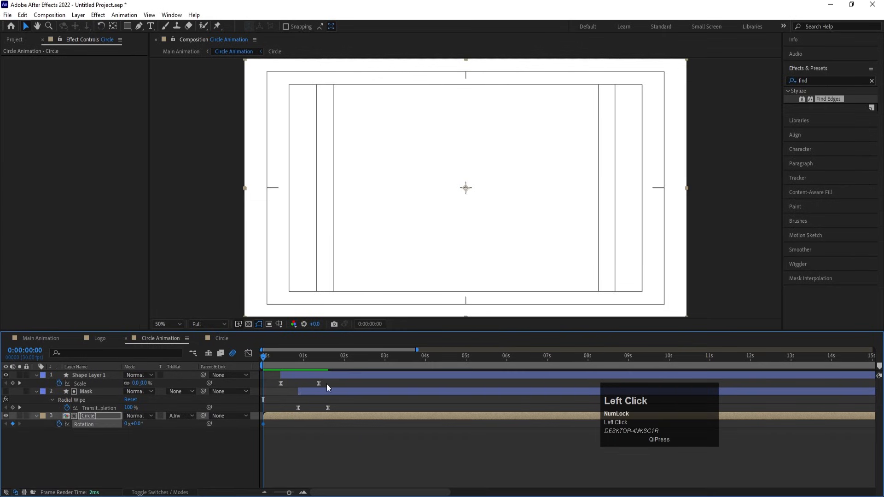
- Set the Circle layer's Rotation to 45° at 0:00:02:02
left_click_drag(325, 362, 346, 367)
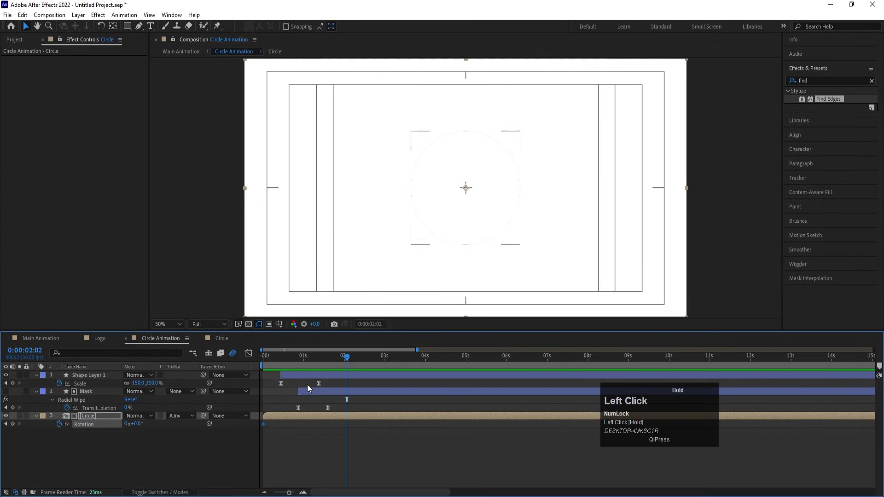
left_click(135, 424)
type("45")
key("Return")
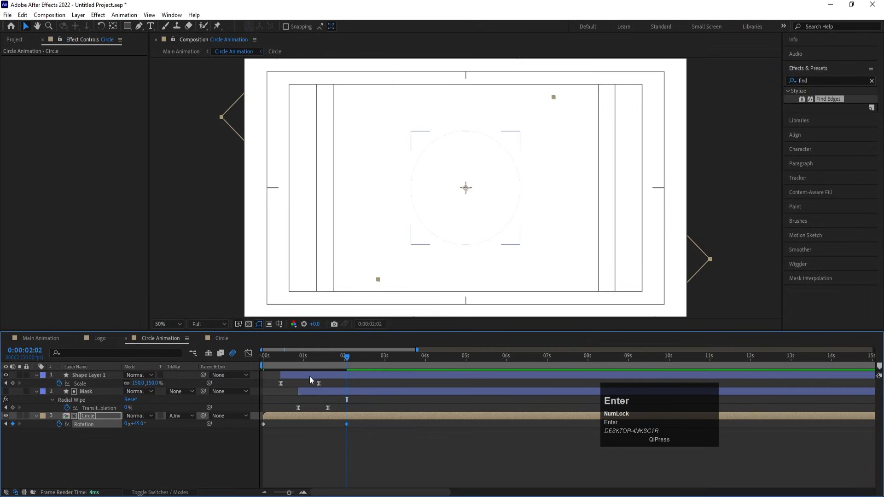
- Play the rotating circle from the beginning and go to the second Rotation keyframe at 0:00:02:02
left_click_drag(295, 359, 244, 360)
key("space")
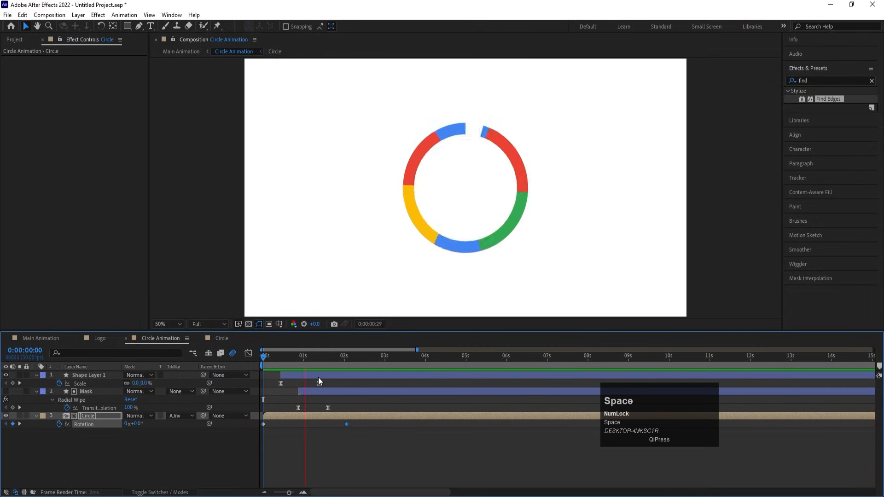
key("space")
key("k")
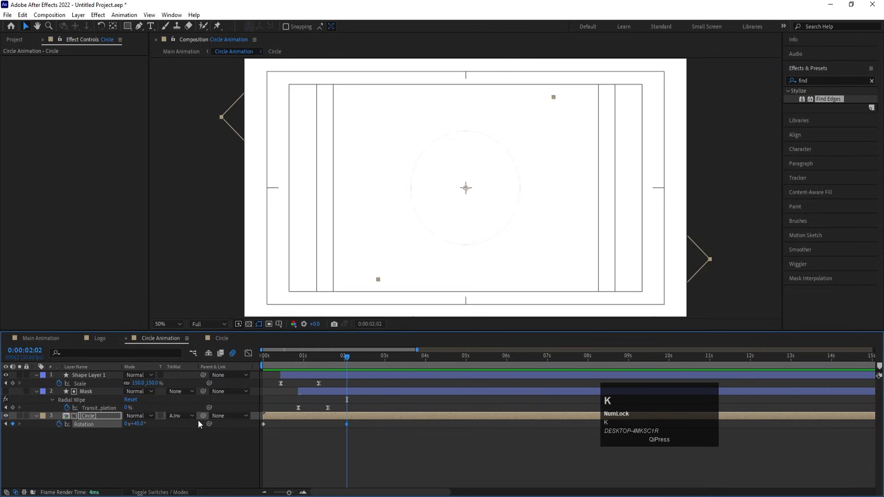
- Enter a larger Rotation value for the Circle layer's keyframe at 0:00:02:02 and preview the circle from the beginning
left_click(143, 423)
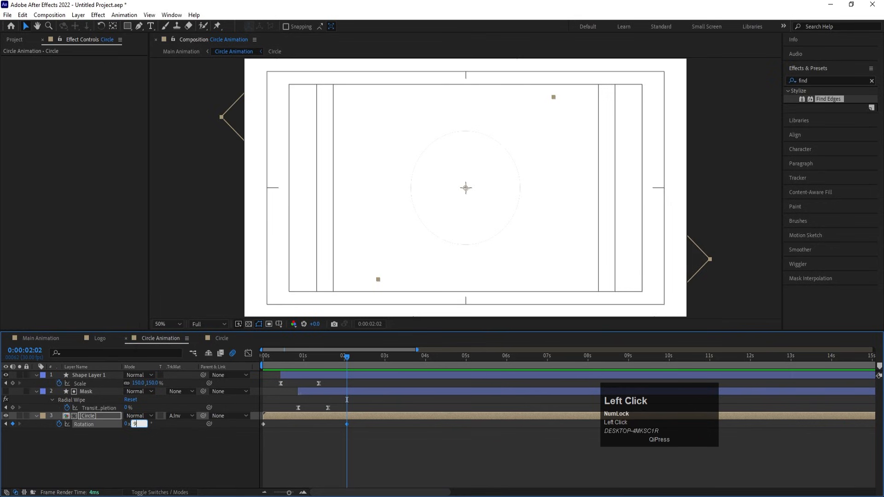
key("Return")
key("Home")
key("space")
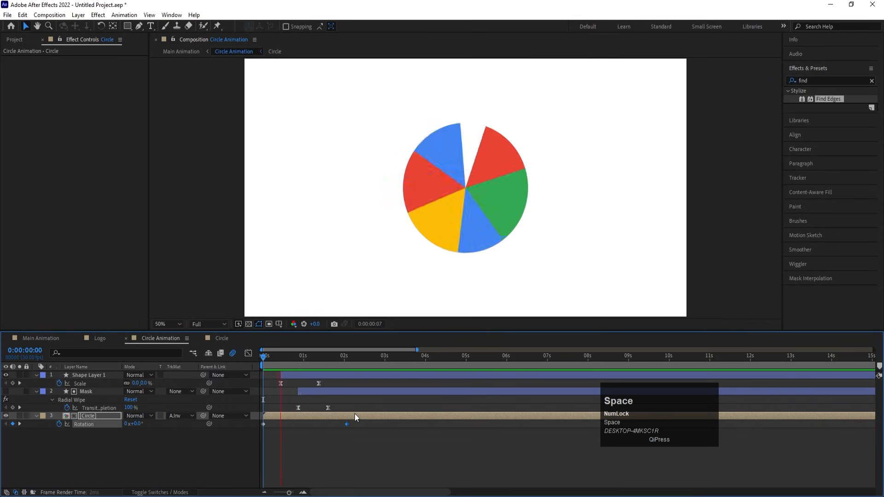
left_click(324, 369)
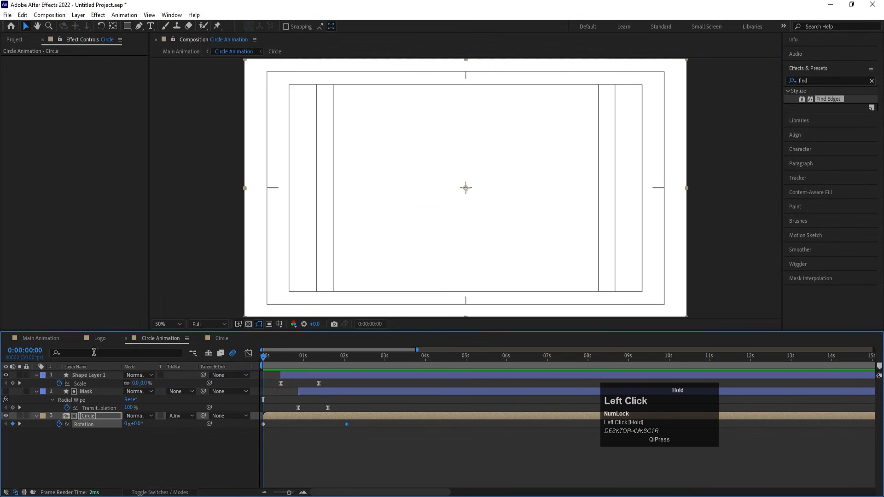
- Return to the Main Animation composition and play the whole sequence from the beginning
left_click(41, 337)
left_click(266, 361)
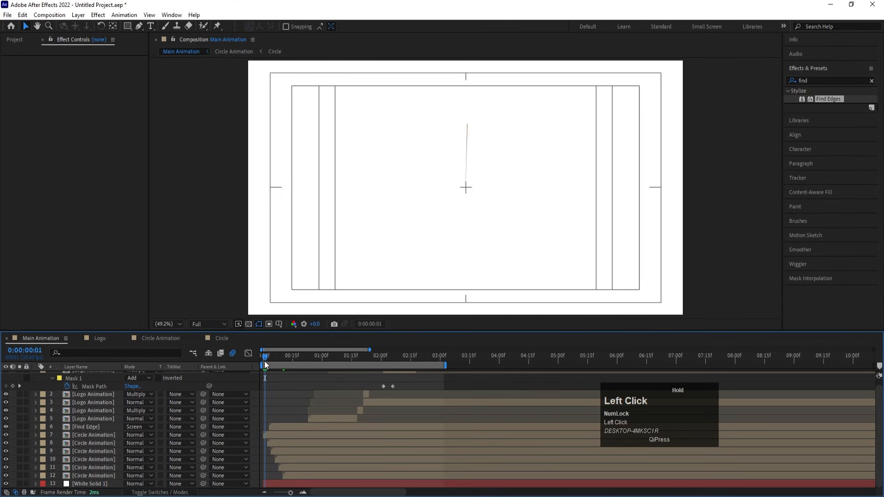
key("space")
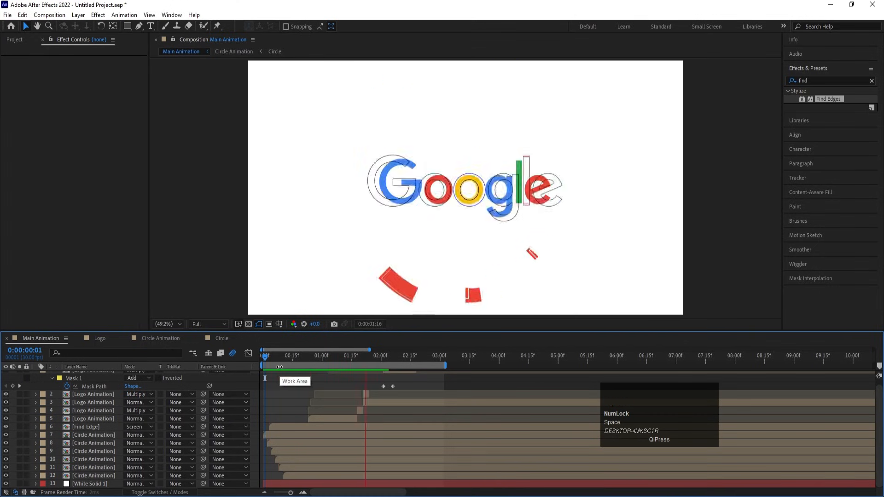
key("space")
left_click_drag(281, 361, 260, 361)
key("space")
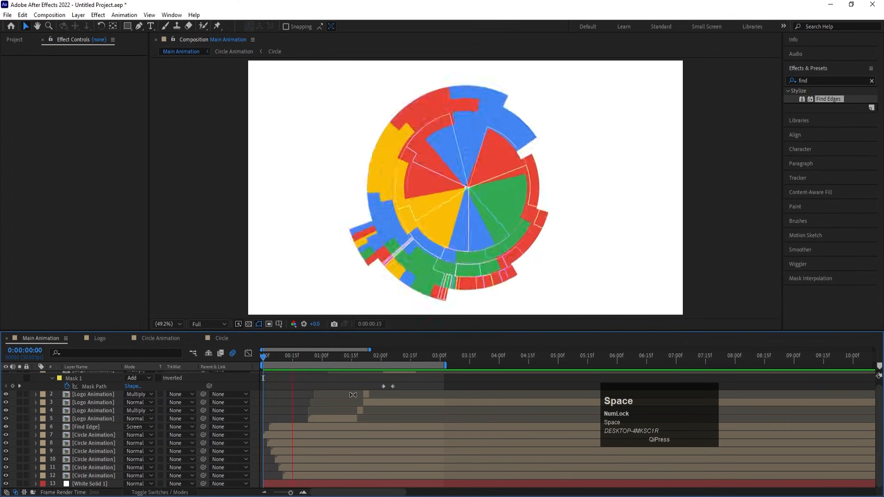
key("space")
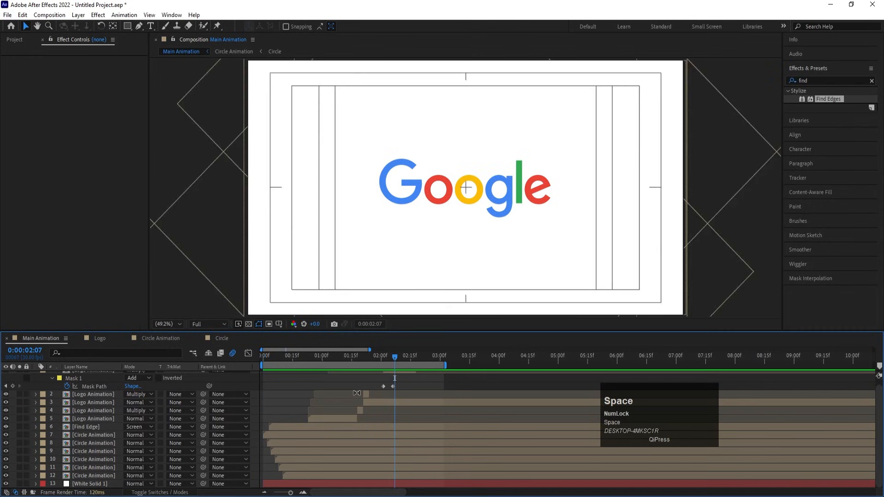
key("space")
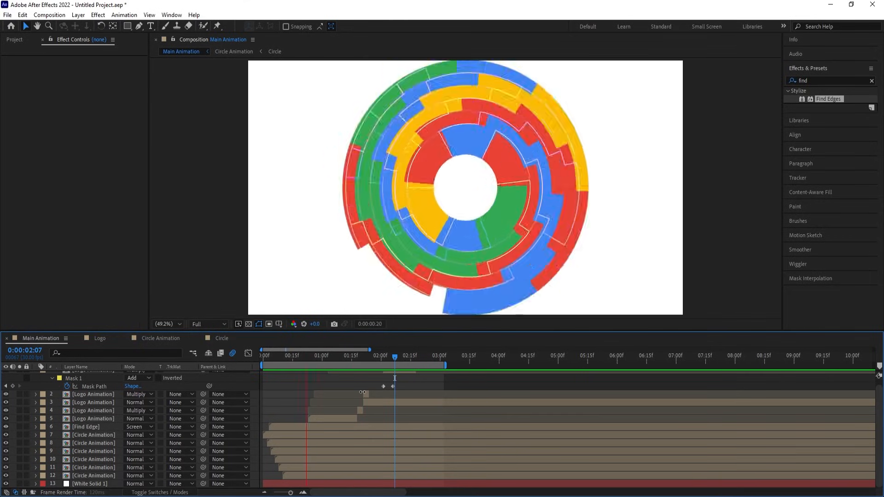
key("space")
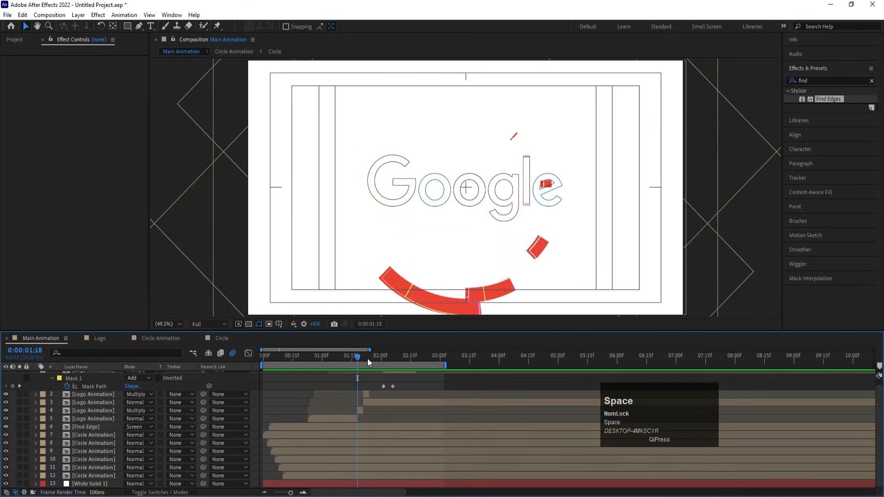
- Play the ending of the Main Animation sequence from 0:00:01:26 to check the masked sweep
left_click_drag(366, 358, 372, 358)
scroll(386, 422, "up", 1)
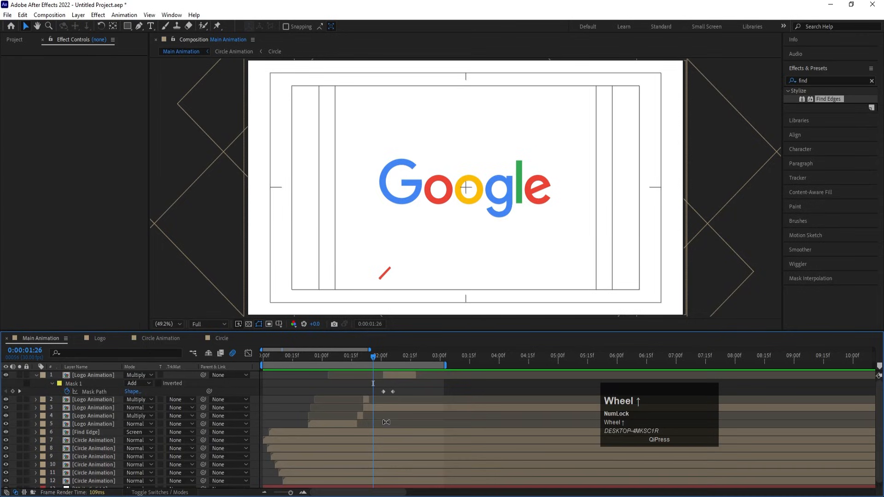
key("space")
key("space")
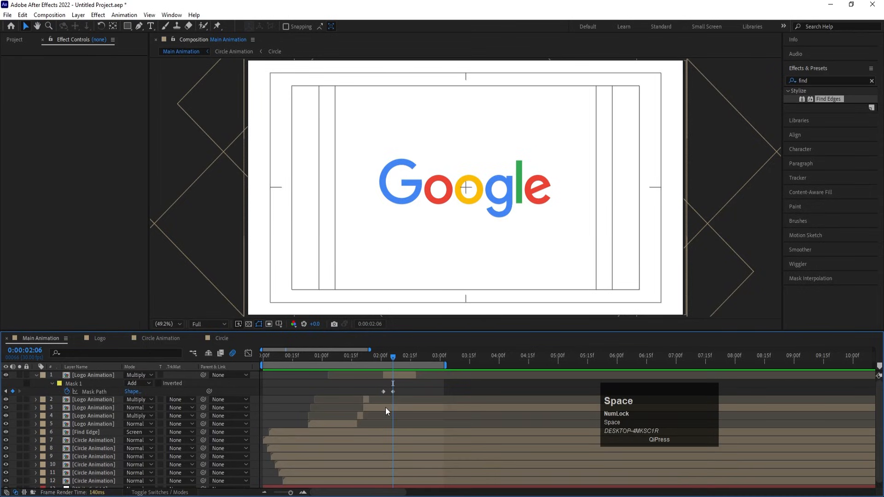
- Open the Logo Animation precomp from layer 5 and play its letter animation from the first frame
left_click(325, 358)
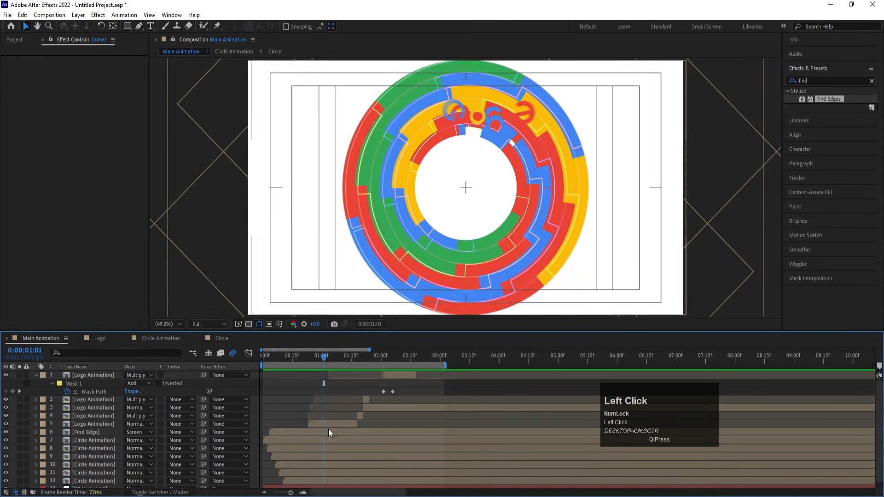
double_click(322, 422)
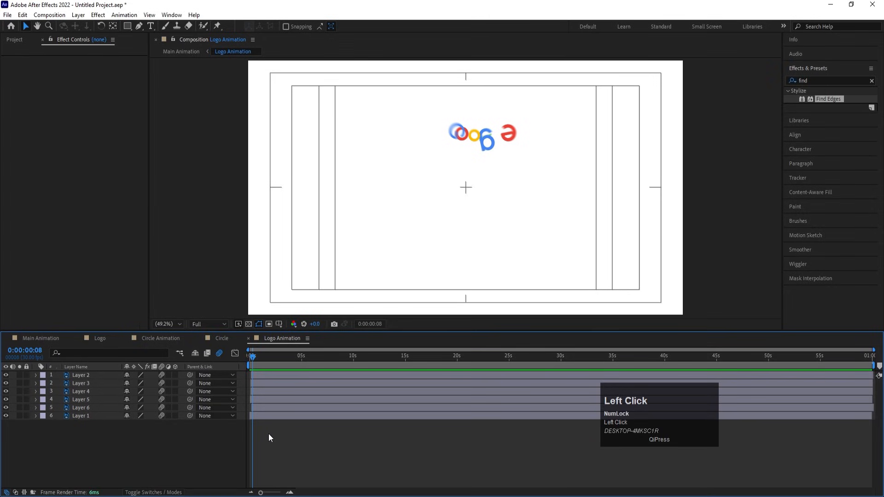
key("equal")
key("equal")
key("equal")
key("equal")
left_click_drag(259, 359, 198, 359)
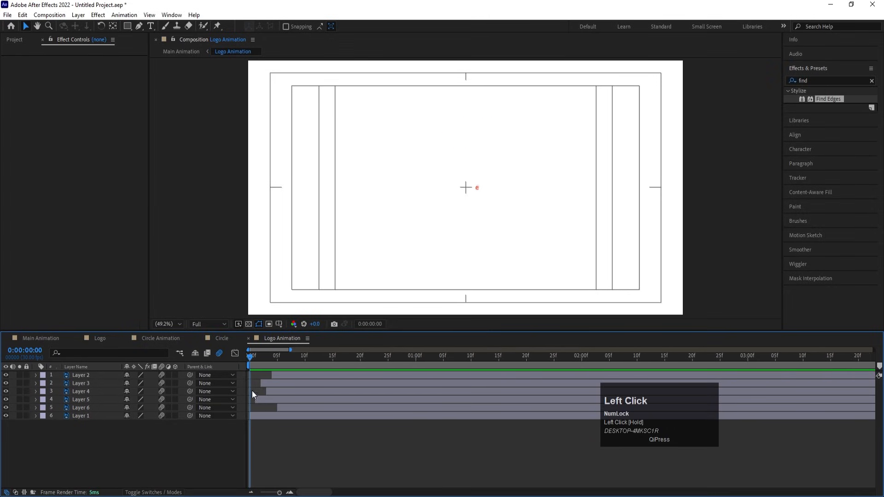
key("space")
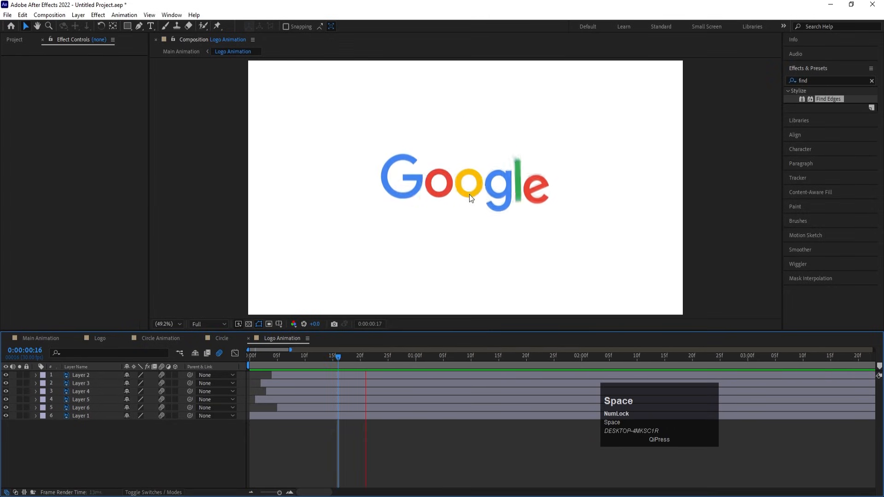
key("space")
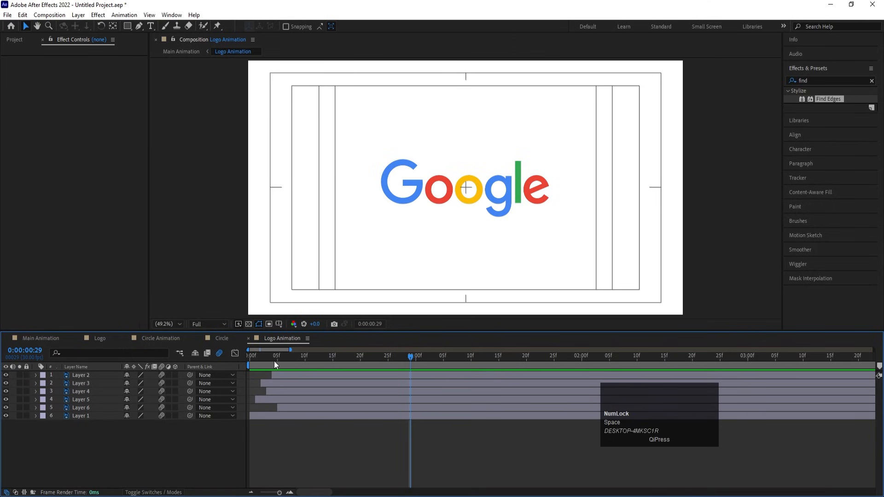
- Align the start of all six letter layers in Logo Animation to 0:00:00:00
left_click_drag(274, 361, 249, 361)
key("ctrl+a")
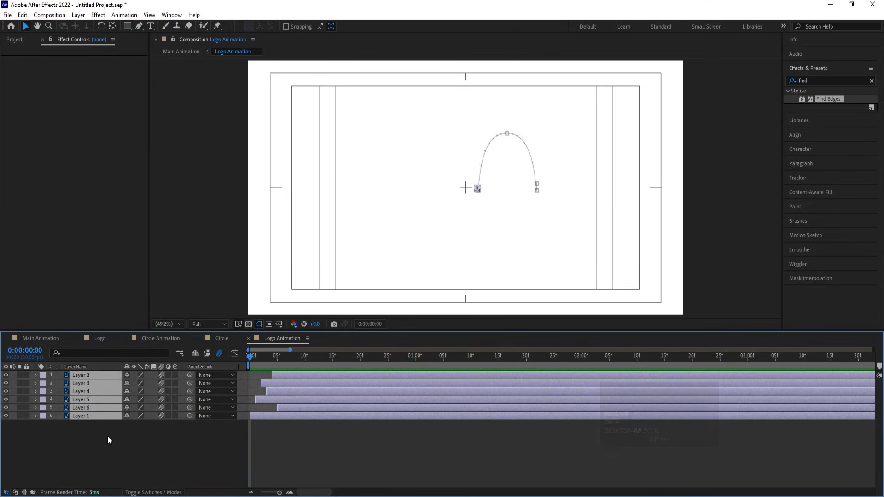
key("bracketleft")
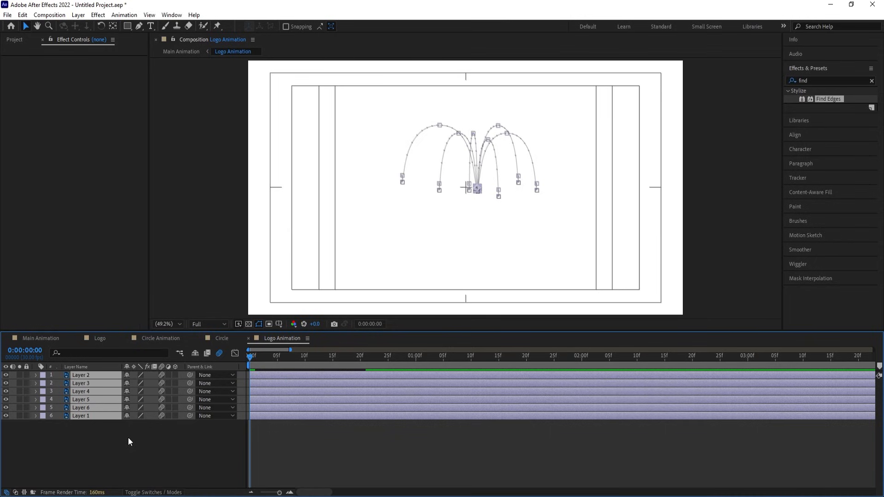
- Set the first X Position keyframe of all six letter layers to 960 and preview the letters
key("u")
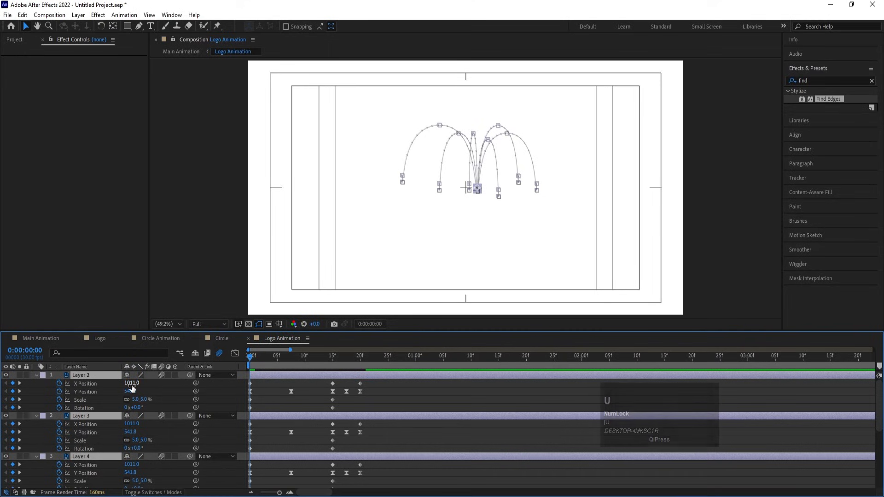
left_click_drag(132, 383, 108, 385)
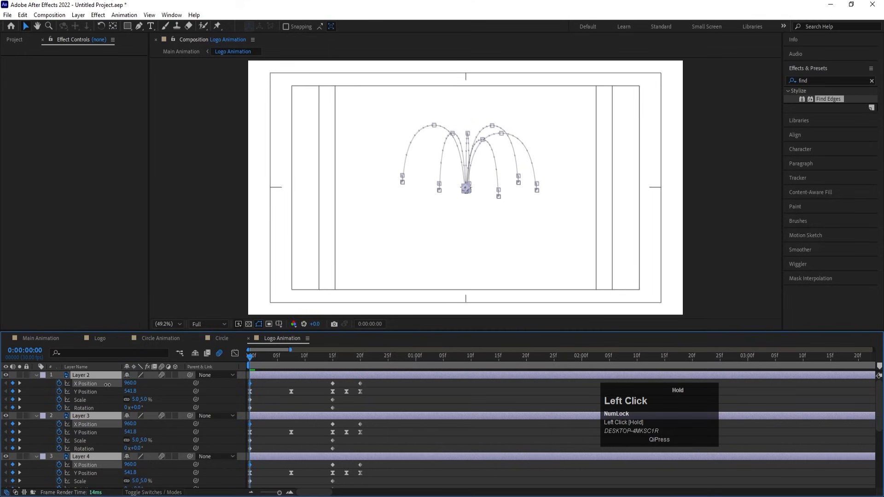
key("space")
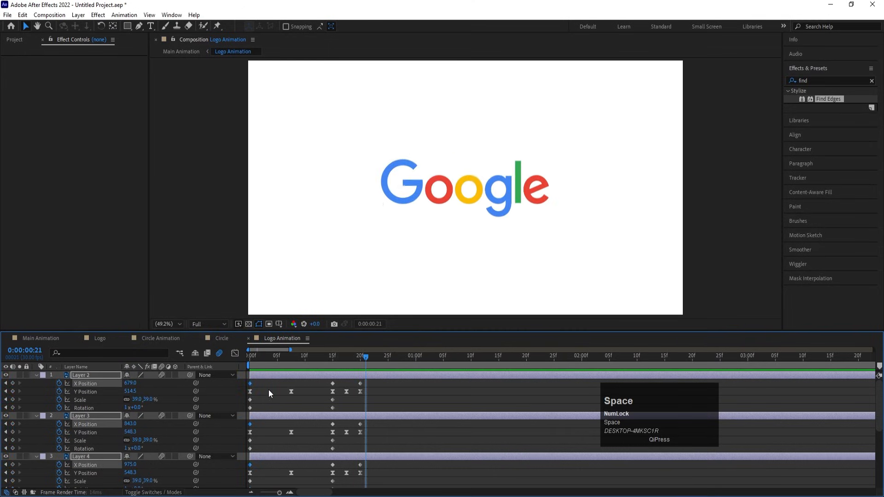
left_click(241, 356)
left_click(261, 391)
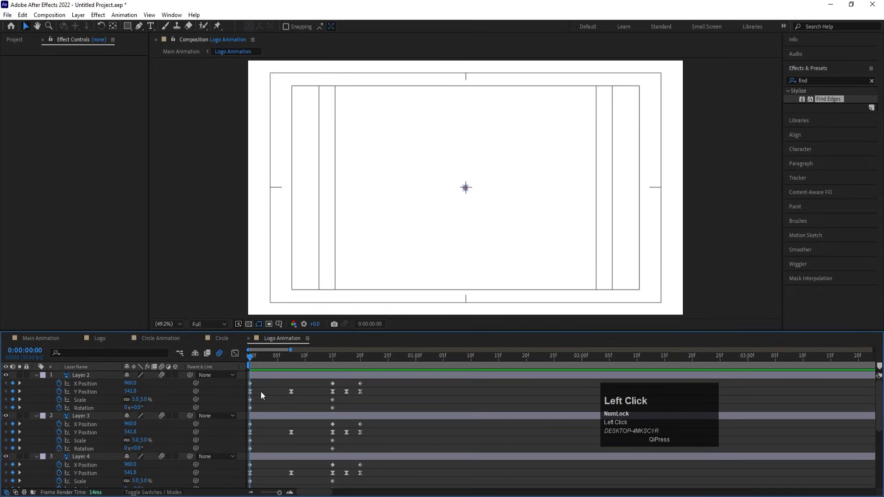
- Stagger the letter layers one frame apart, starting Layer 1 at frame 0, followed by Layers 6, 4, 3, 5 and 2
key("u")
key("equal")
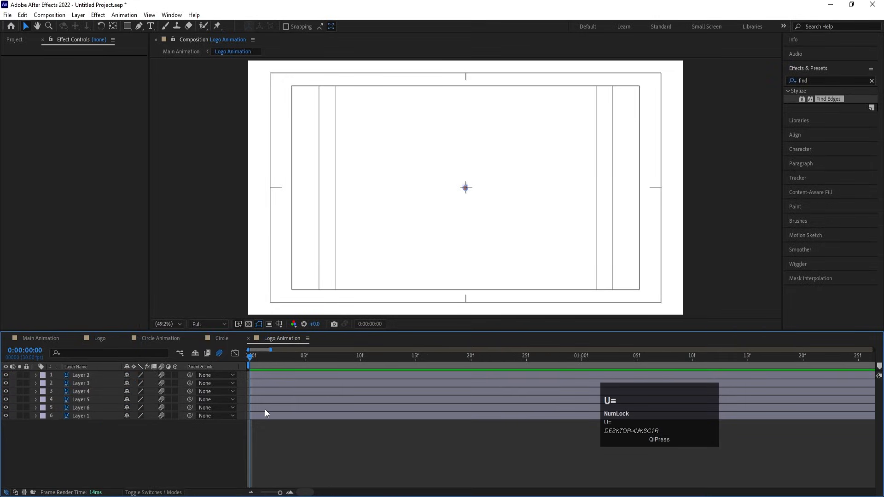
left_click_drag(264, 409, 321, 379)
left_click(273, 382)
key("space")
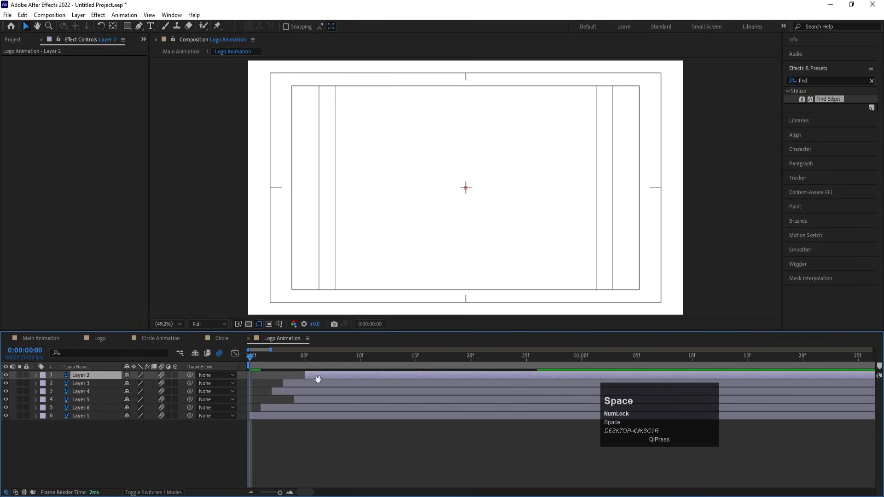
- Return to Main Animation and play the finished sequence from 0:00:00:00 with the restaggered logo letters
left_click_drag(279, 355, 24, 356)
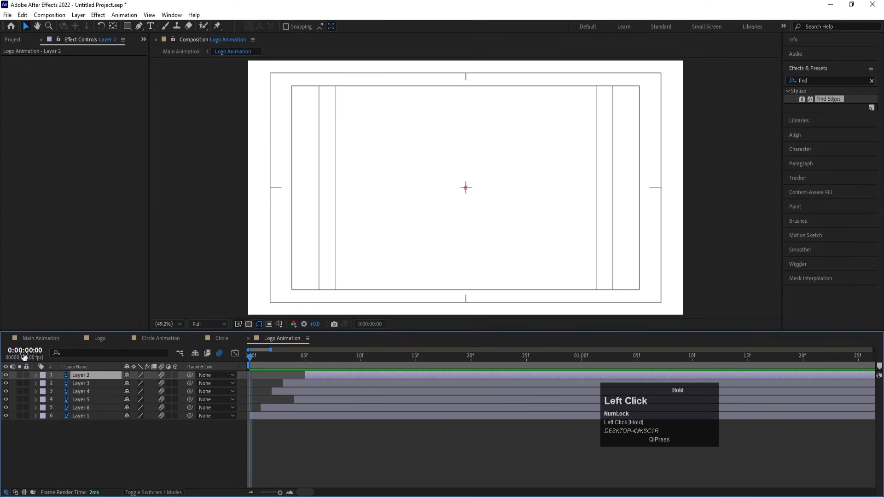
left_click(34, 341)
key("space")
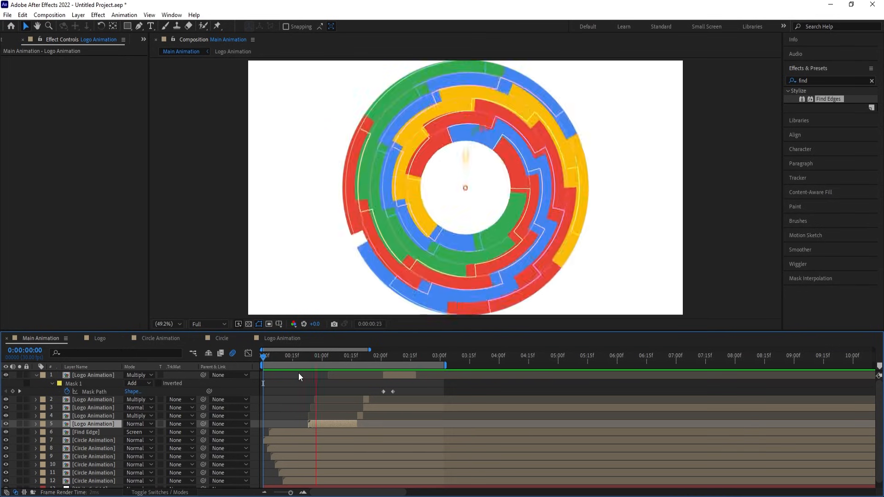
key("space")
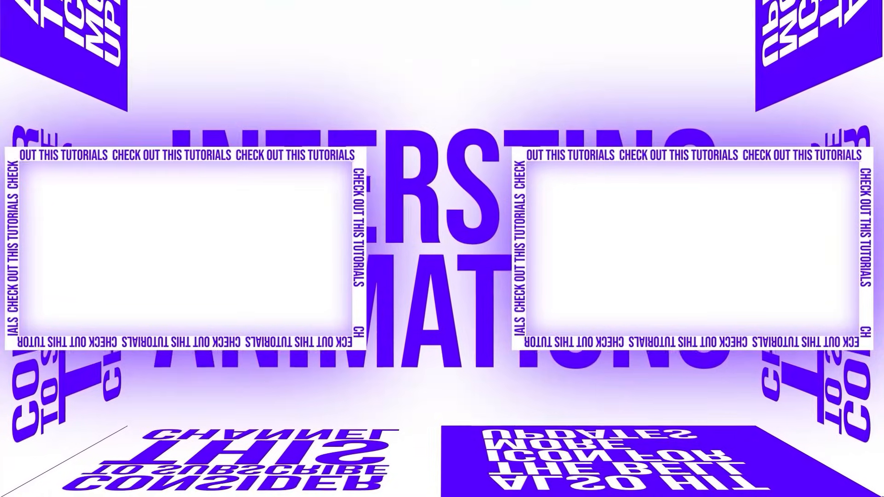